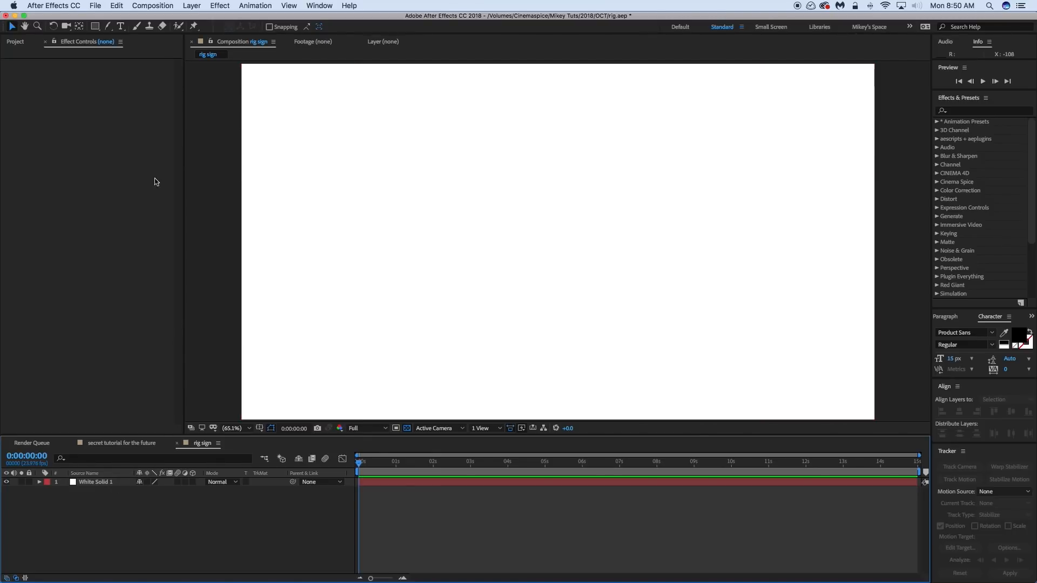
# Draw a wide rounded rectangle filled with blue 2A5686 near the middle of the composition and keep its shape layer selected
pyautogui.click(94, 26)
pyautogui.click(270, 27)
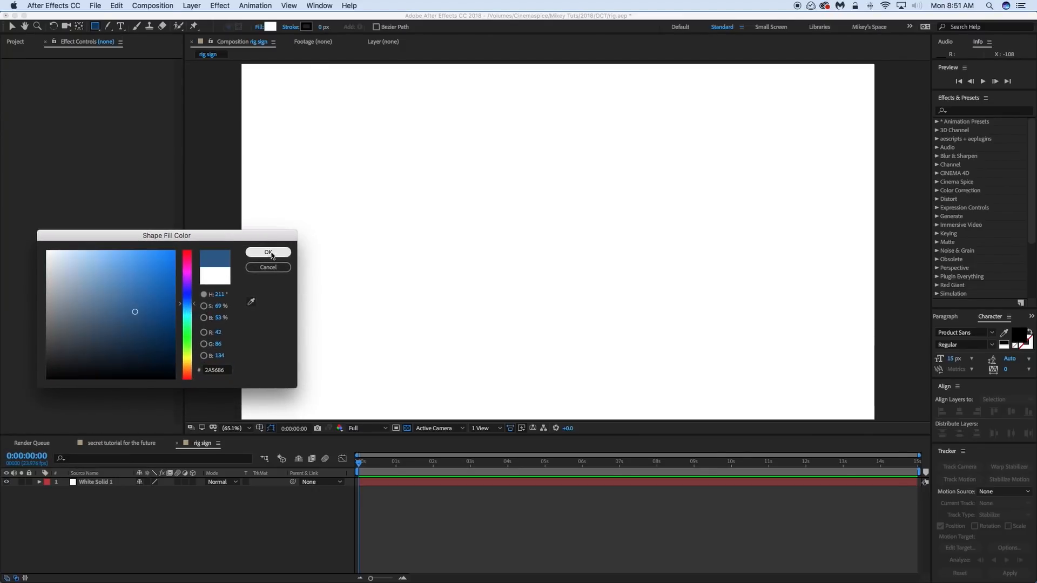
pyautogui.click(268, 253)
pyautogui.click(94, 27)
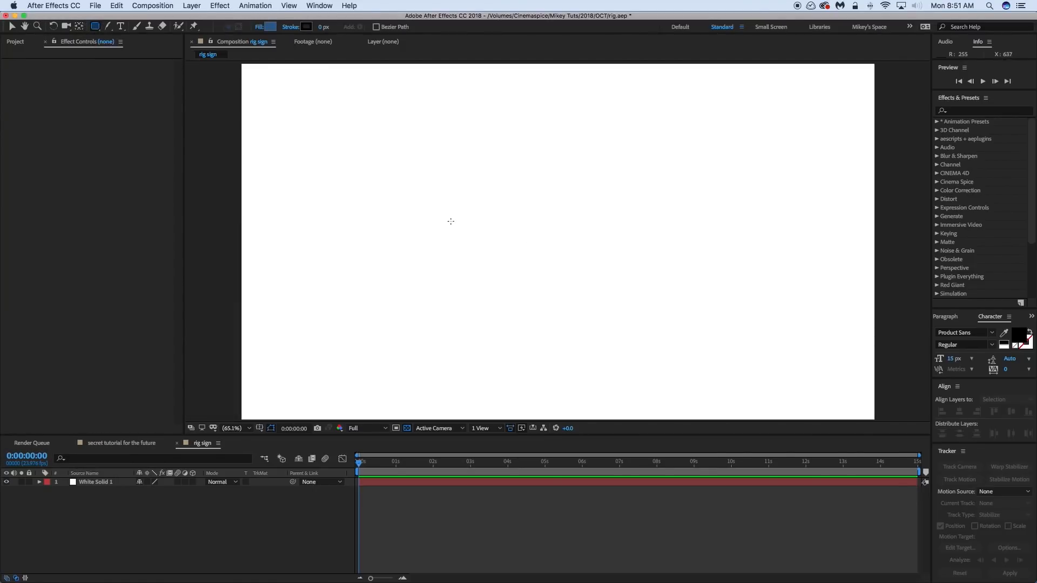
pyautogui.moveTo(456, 222)
pyautogui.mouseDown()
pyautogui.moveTo(627, 290)
pyautogui.moveTo(663, 276)
pyautogui.mouseUp()
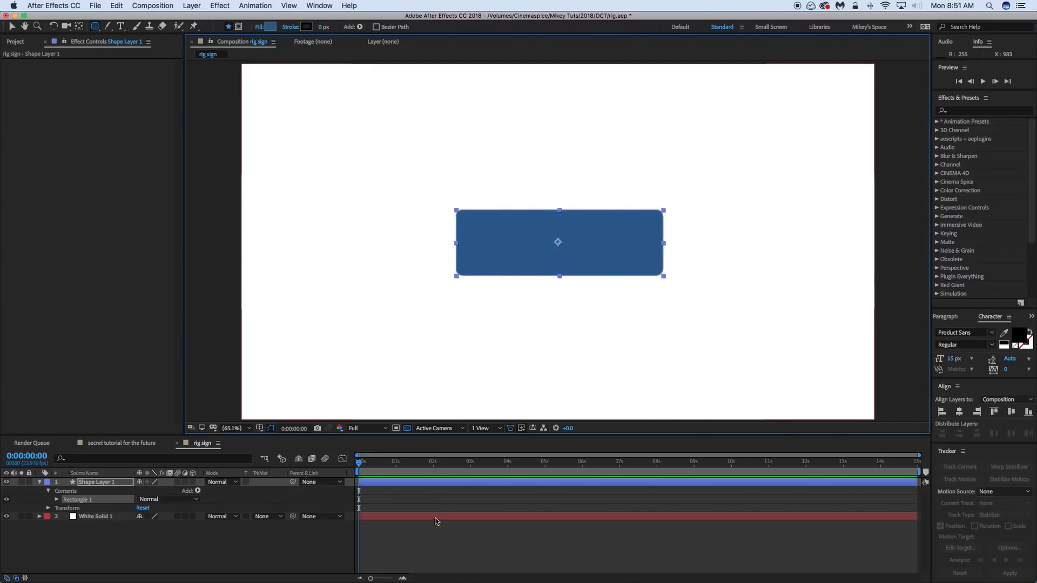
pyautogui.click(435, 535)
pyautogui.click(432, 481)
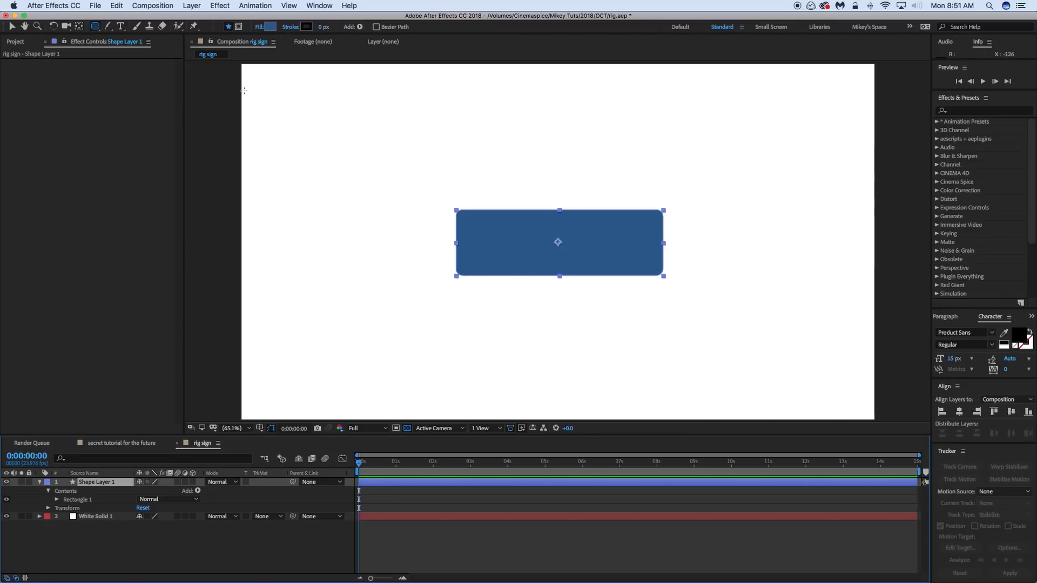
# Open the Pseudo Effect Maker extension and place its window over the composition view
pyautogui.click(318, 5)
pyautogui.moveTo(333, 63)
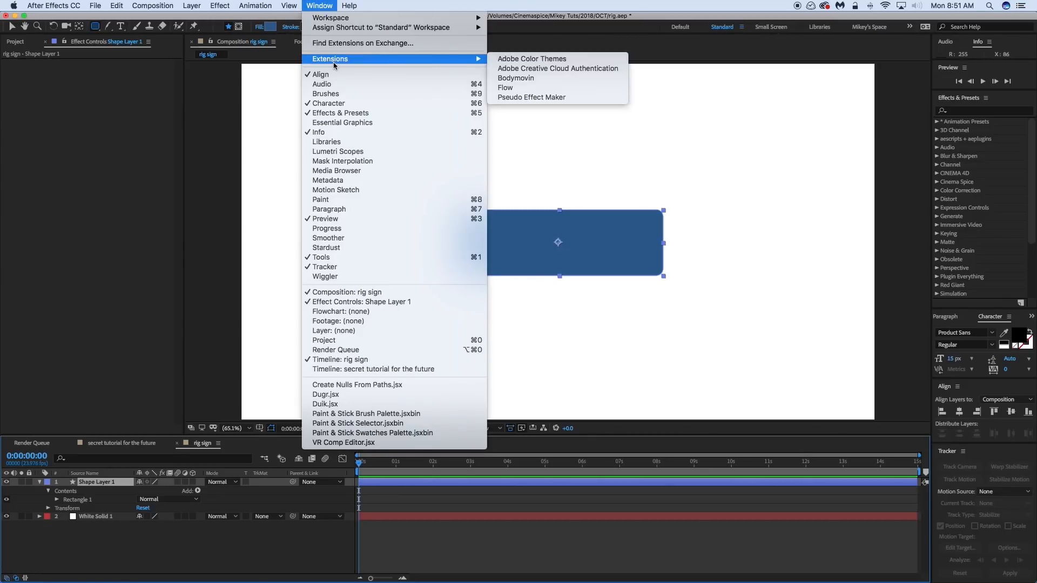
pyautogui.click(540, 99)
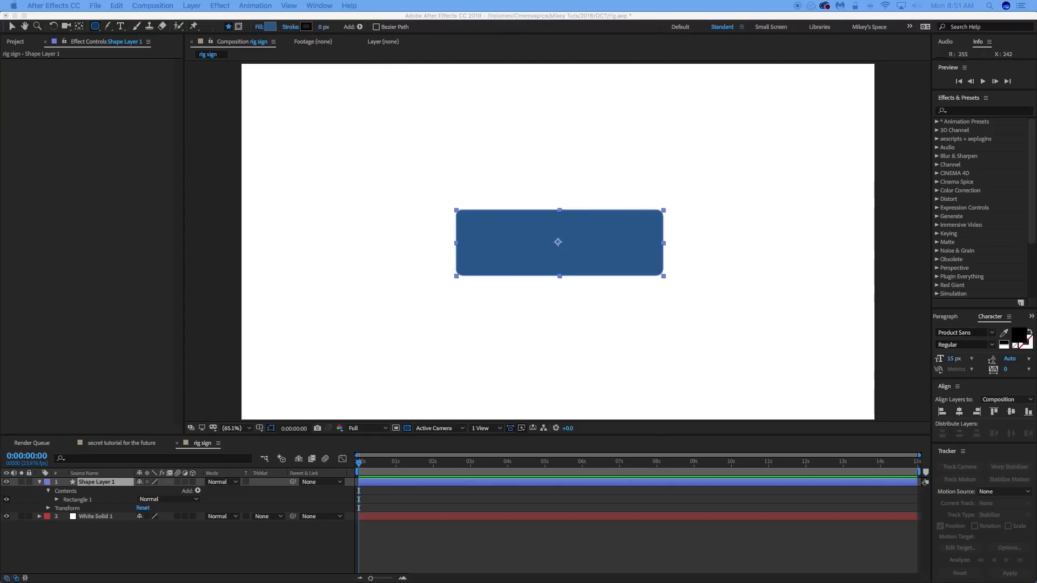
pyautogui.moveTo(496, 135); pyautogui.dragTo(411, 115)
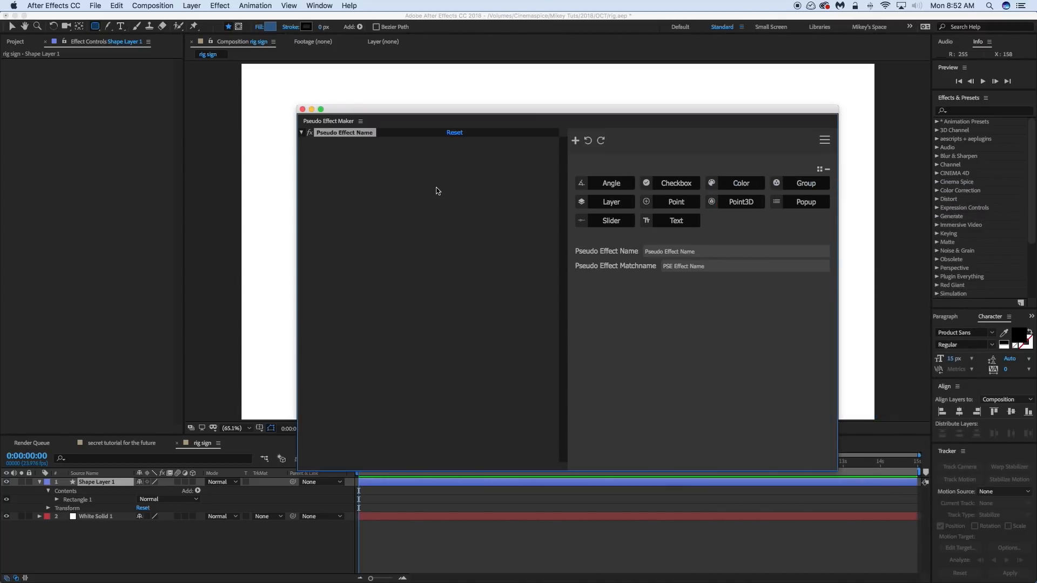
# Add a Layer control to the pseudo effect and check its default layer options
pyautogui.click(612, 207)
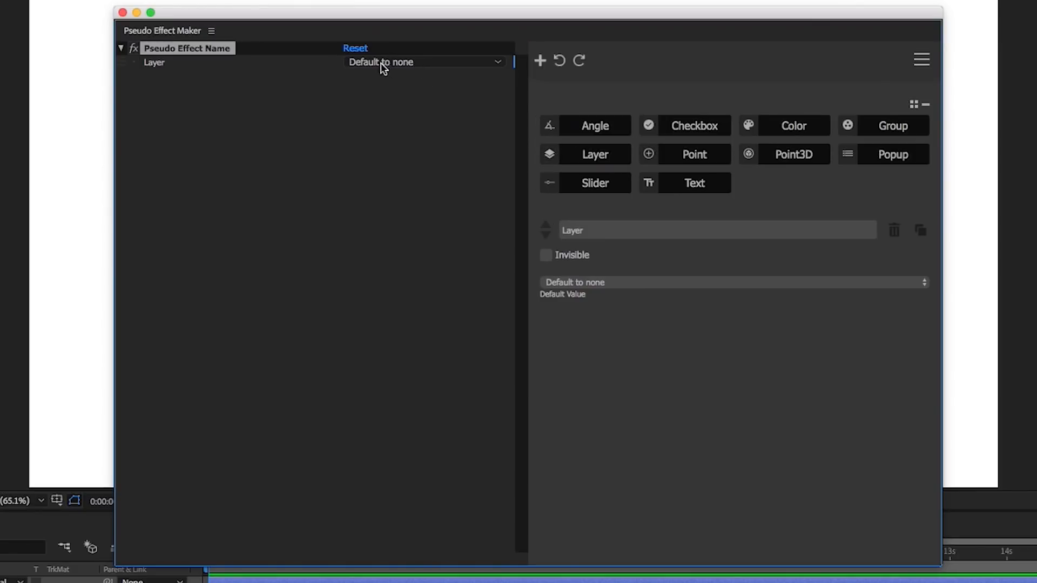
pyautogui.click(415, 62)
pyautogui.click(294, 102)
# Rename the pseudo effect as "Callout Plus"
pyautogui.doubleClick(219, 47)
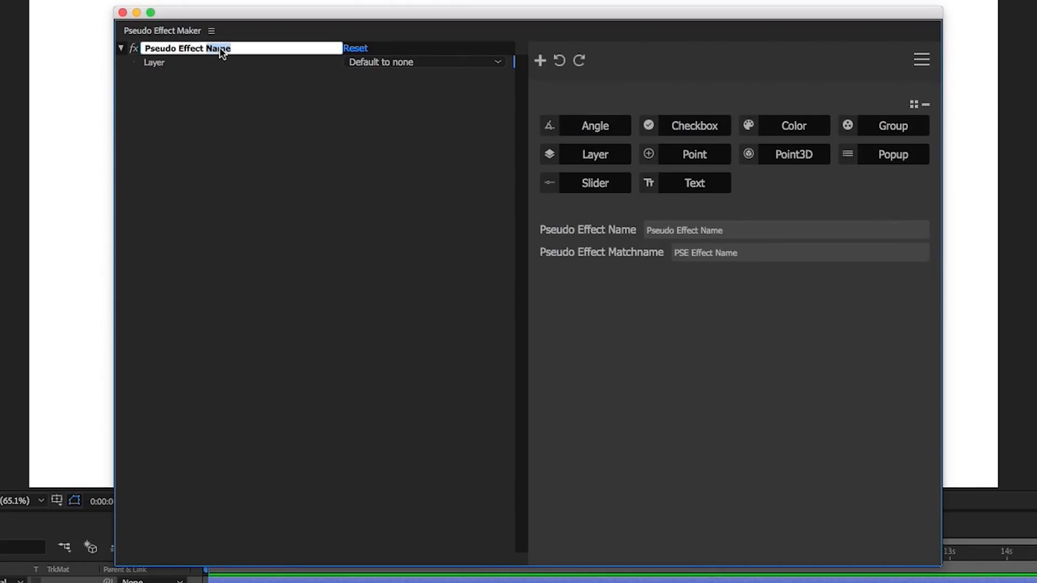
pyautogui.tripleClick(219, 47)
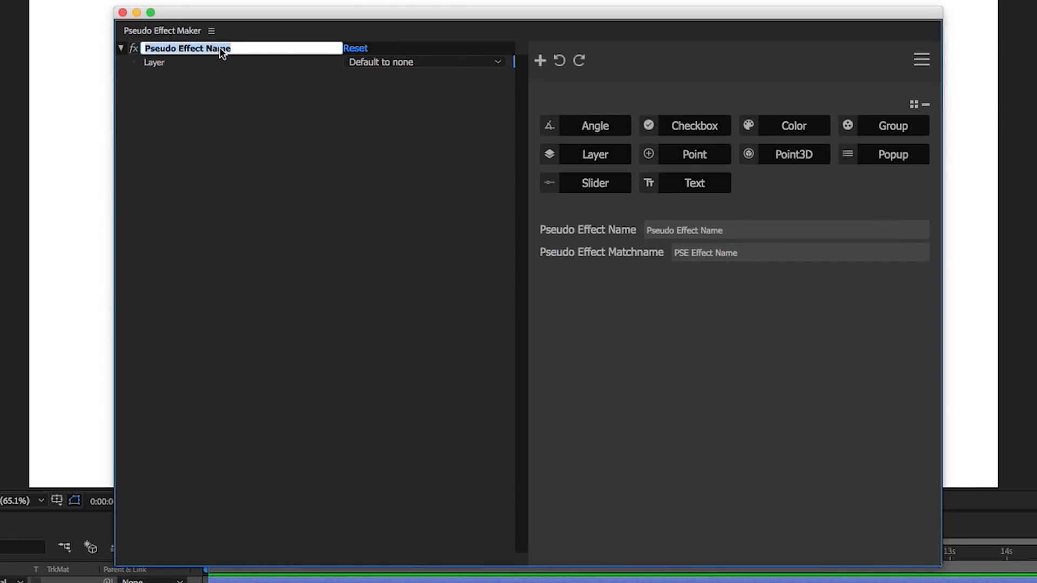
pyautogui.write('Callout')
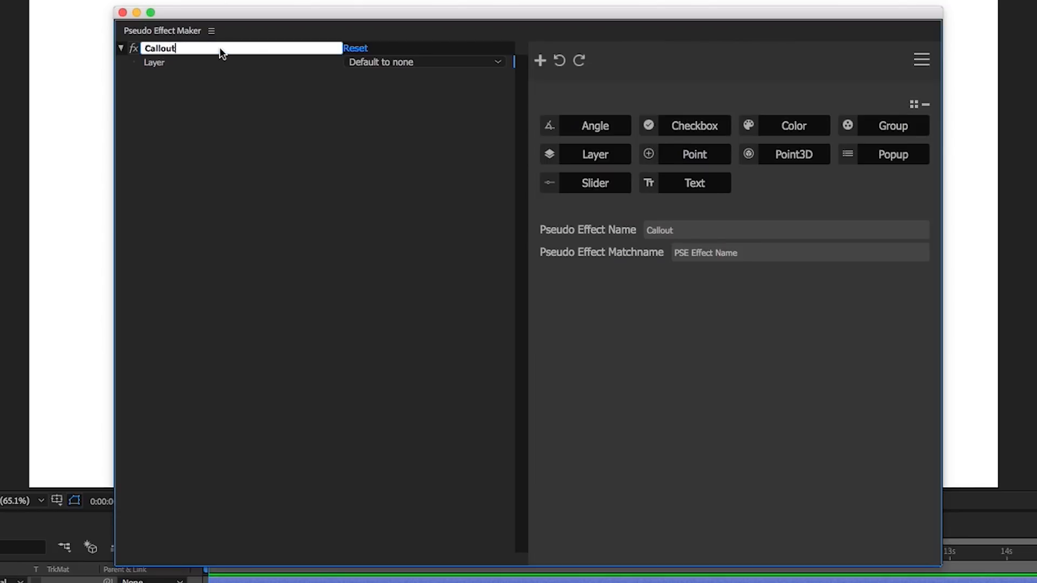
pyautogui.write(' Plus')
pyautogui.click(190, 83)
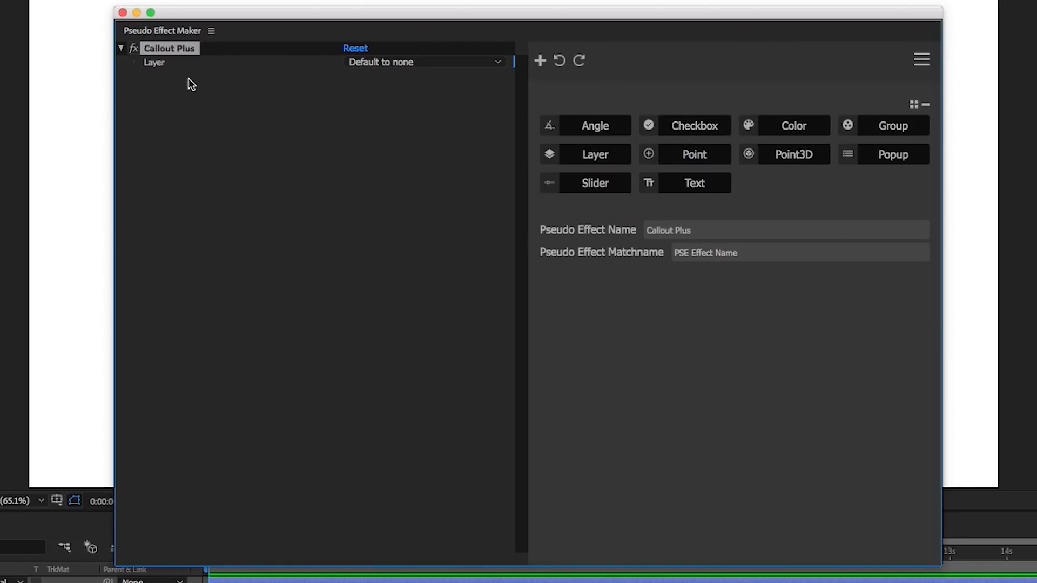
# Rename the Layer control as "Select Text Layer" and add a group below it, testing that it collapses and expands
pyautogui.click(161, 63)
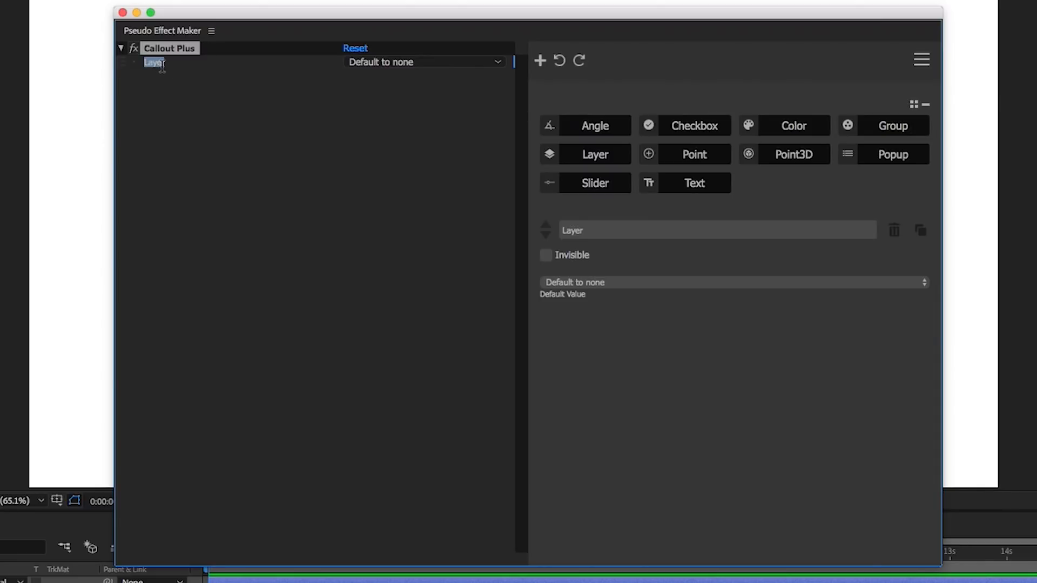
pyautogui.write('Select Text Layer')
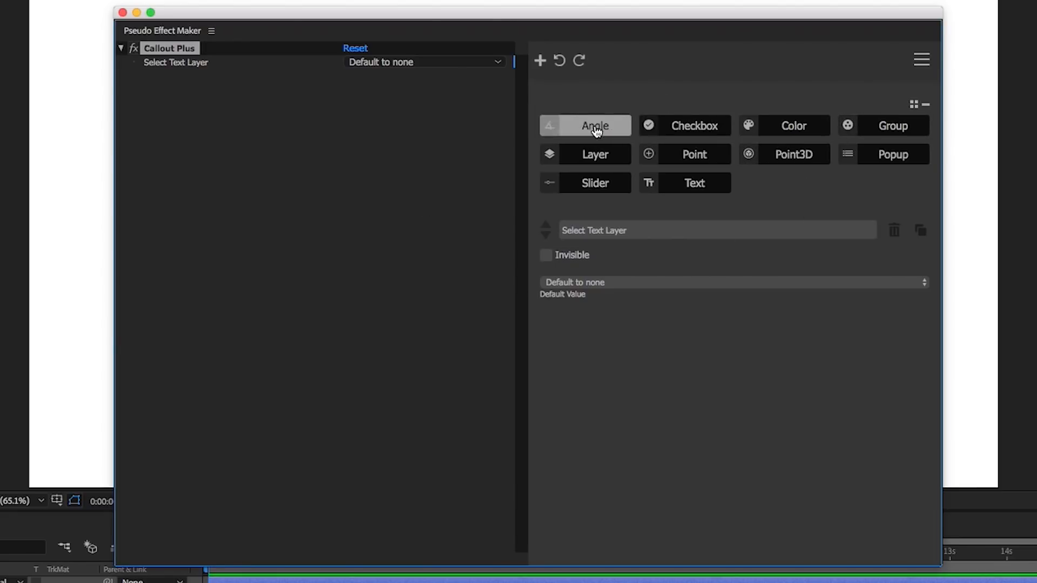
pyautogui.click(893, 128)
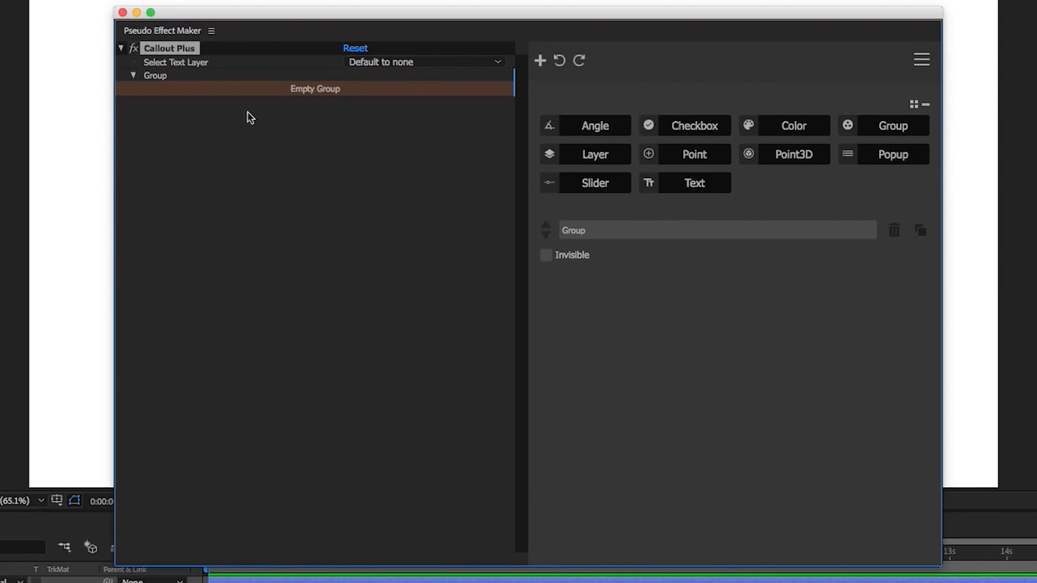
pyautogui.click(133, 76)
pyautogui.click(133, 76)
pyautogui.click(133, 76)
pyautogui.click(133, 76)
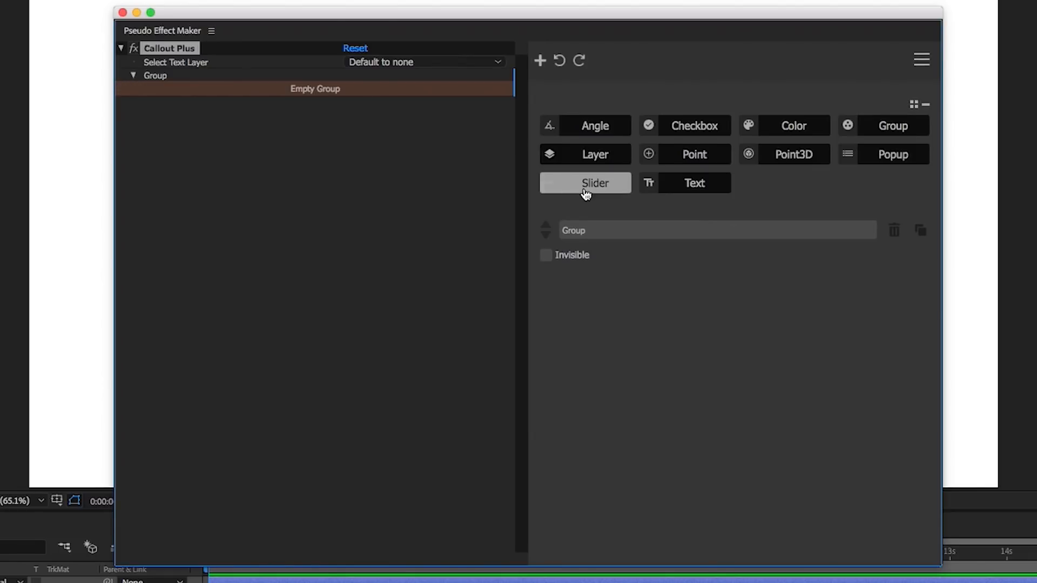
# Add a slider named "Padding" inside the group with a slider minimum of 0 and a default of 10
pyautogui.click(607, 189)
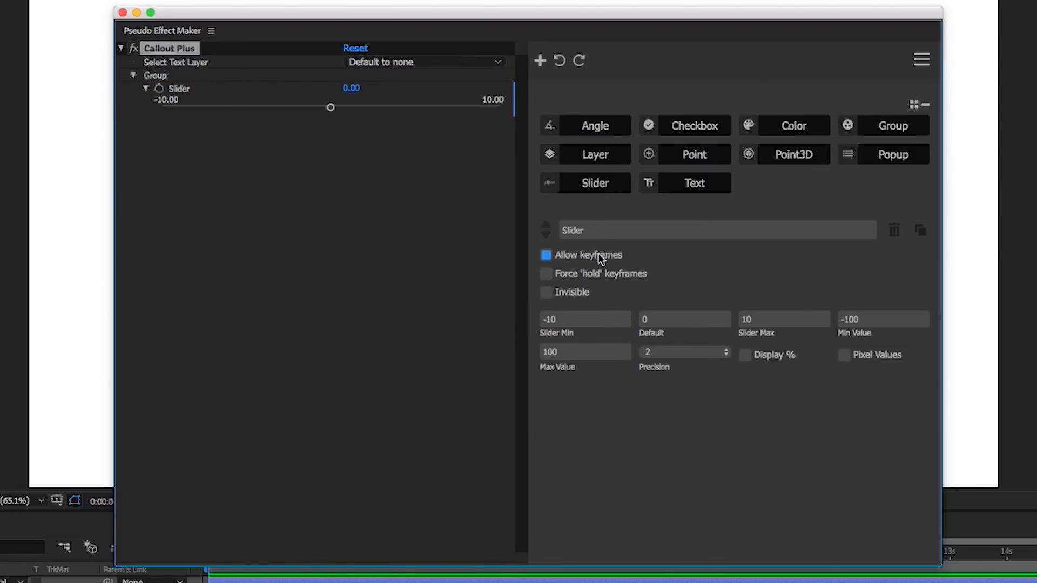
pyautogui.doubleClick(599, 230)
pyautogui.write('Padding')
pyautogui.moveTo(597, 320); pyautogui.dragTo(522, 321)
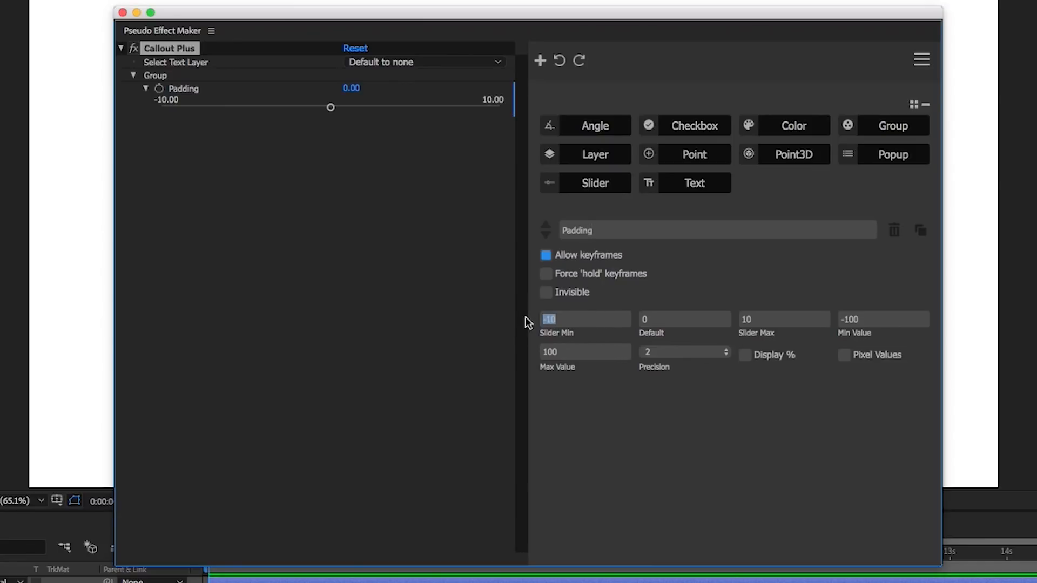
pyautogui.write('0')
pyautogui.moveTo(687, 318); pyautogui.dragTo(627, 319)
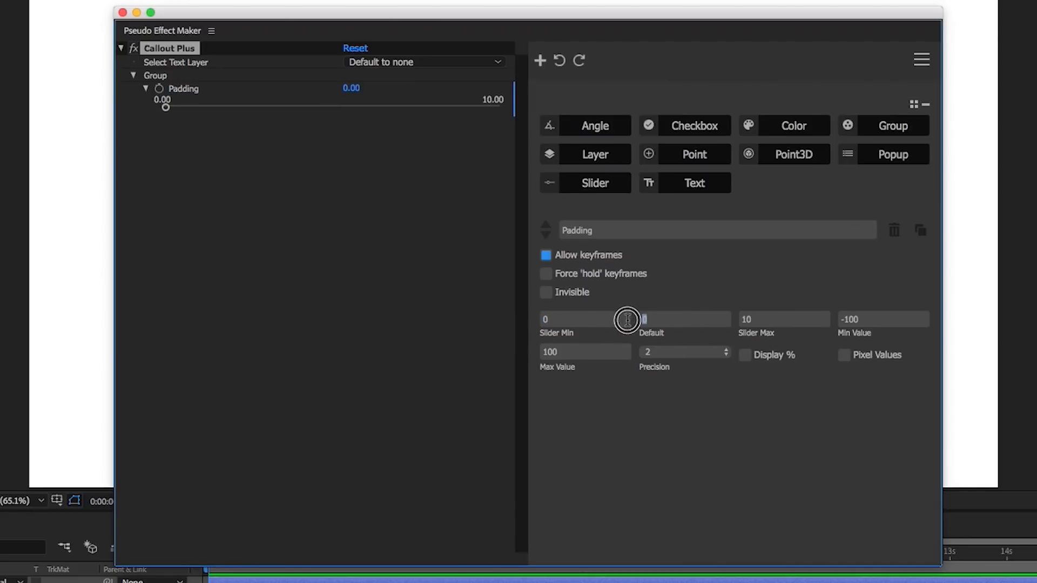
pyautogui.write('10')
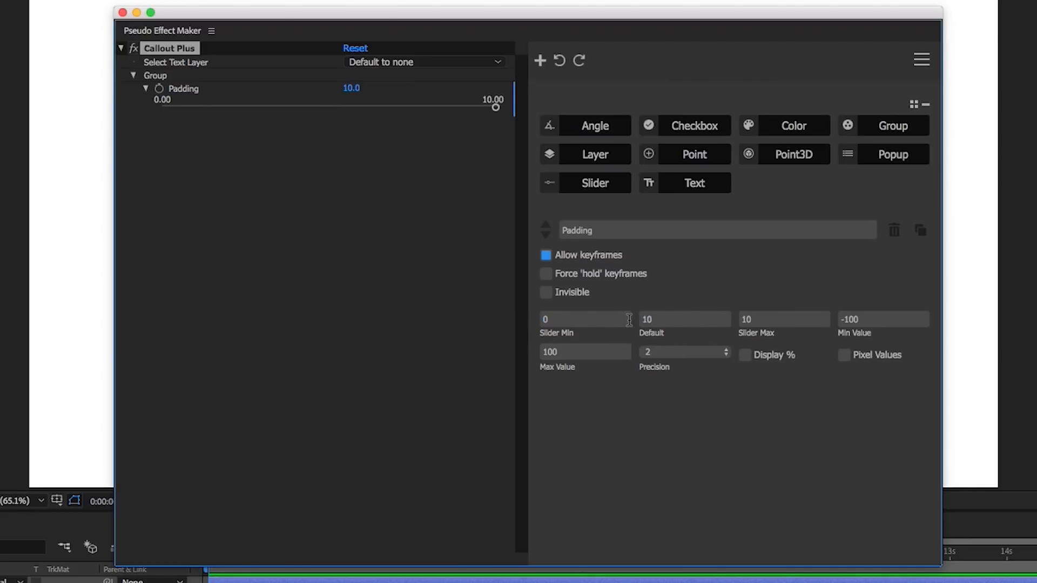
# Set the Padding slider's maximum to 100, its minimum value to 0 and its maximum value to 10000
pyautogui.click(762, 319)
pyautogui.write('0')
pyautogui.press('Tab')
pyautogui.write('0')
pyautogui.click(586, 353)
pyautogui.write('0')
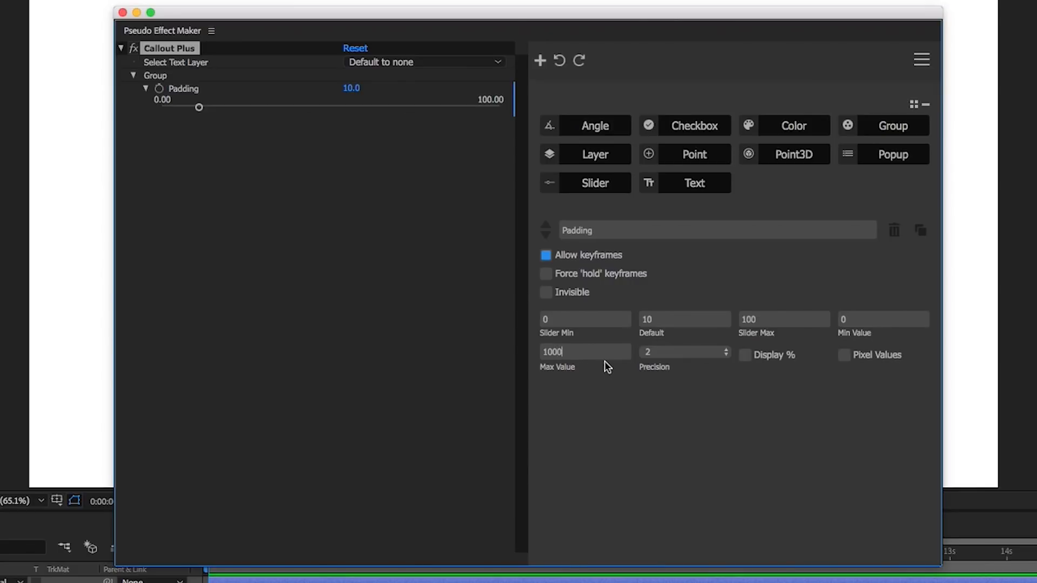
pyautogui.write('0')
# Add another slider to the group, named "Extend Width", with a slider minimum of 0
pyautogui.click(617, 183)
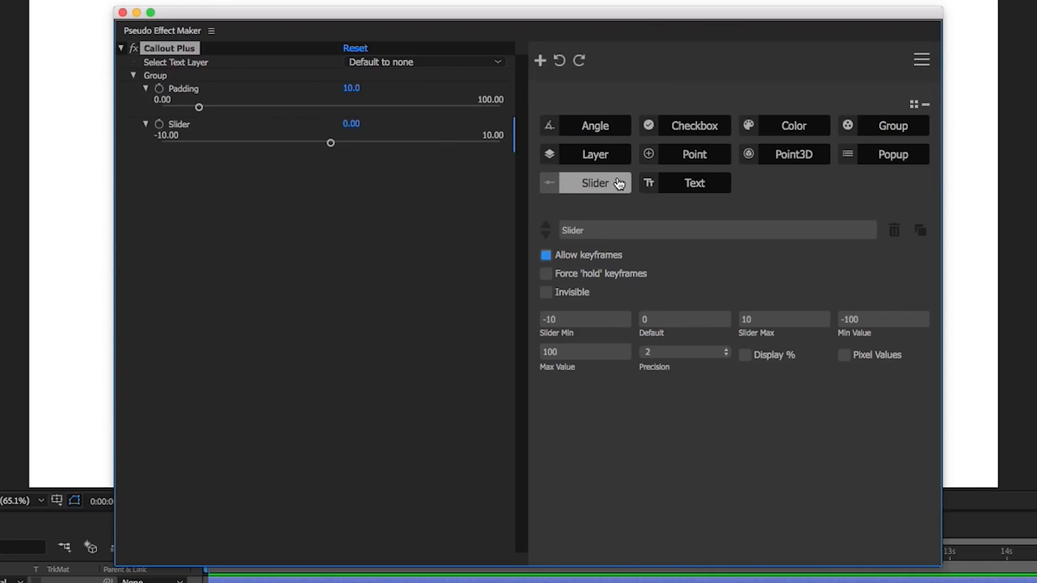
pyautogui.doubleClick(615, 232)
pyautogui.write('Extend Width')
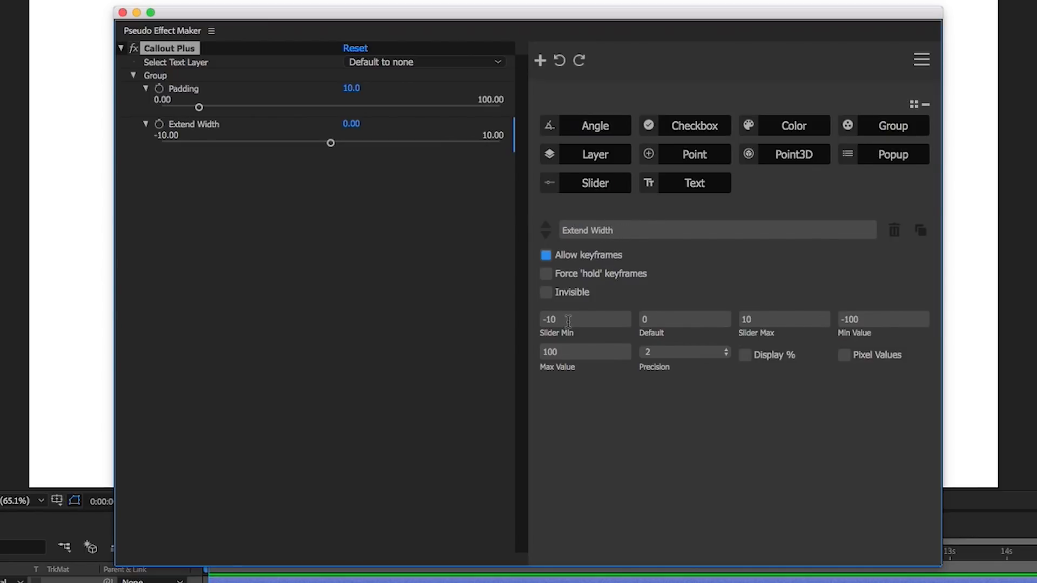
pyautogui.press('Tab')
pyautogui.write('0')
# Set the Extend Width slider's maximum to 100, its minimum value to 0 and its maximum value to 10000
pyautogui.click(785, 320)
pyautogui.write('0')
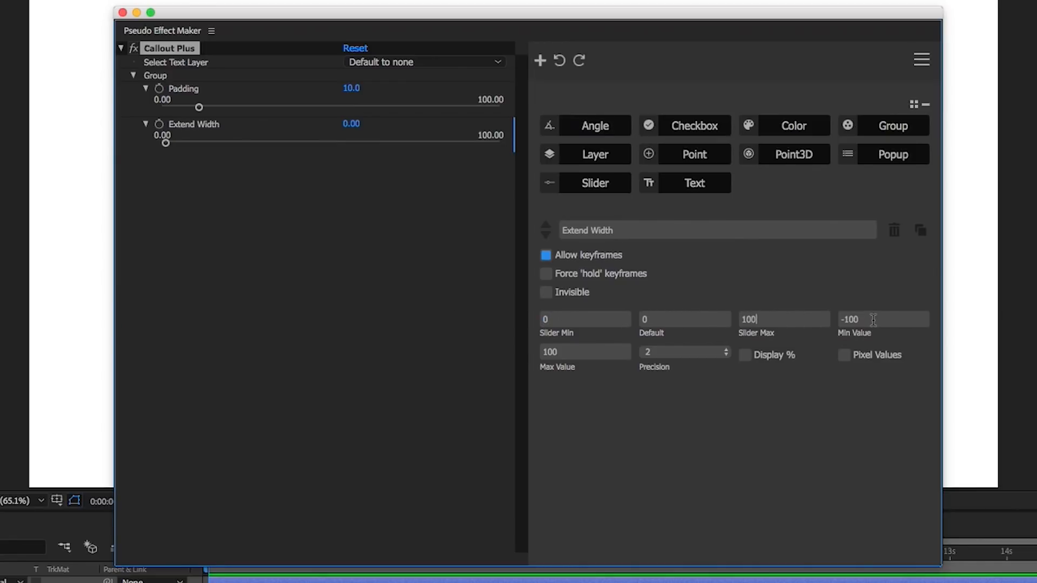
pyautogui.press('Tab')
pyautogui.write('0')
pyautogui.click(586, 351)
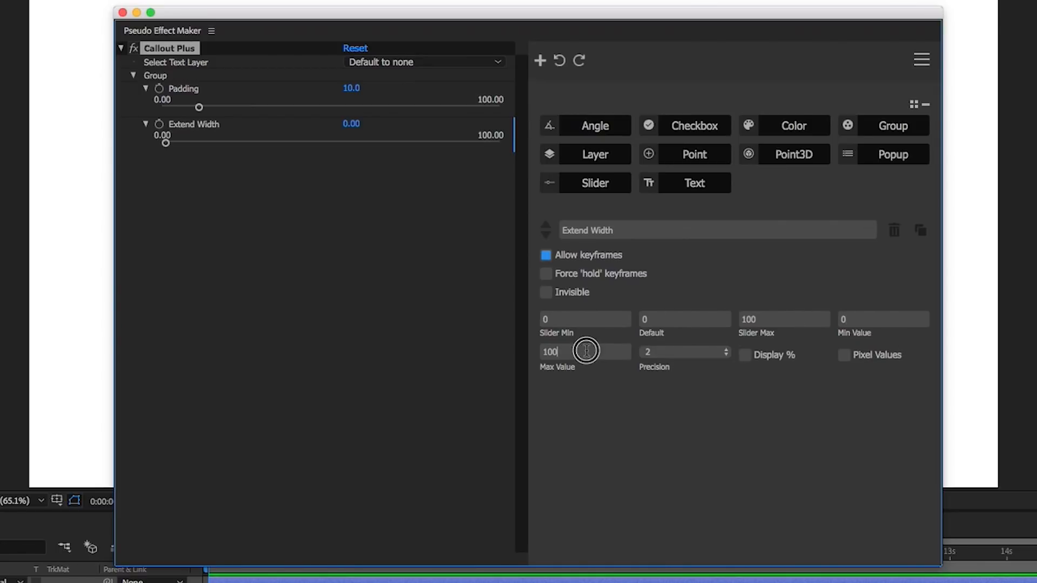
pyautogui.write('00')
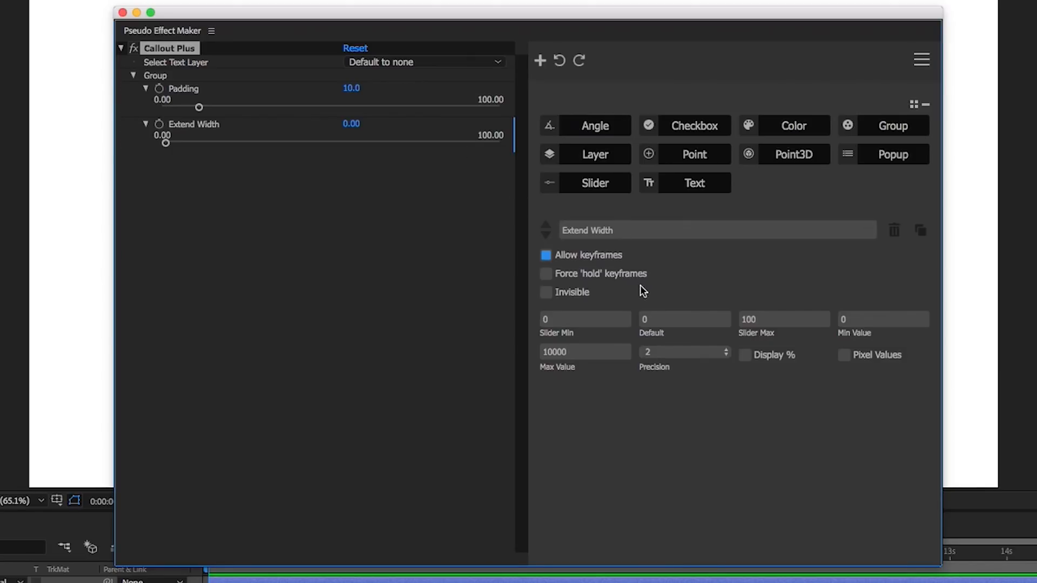
pyautogui.click(757, 264)
# Duplicate the Extend Width slider and rename the copy as "Extend Height"
pyautogui.click(238, 125)
pyautogui.click(926, 238)
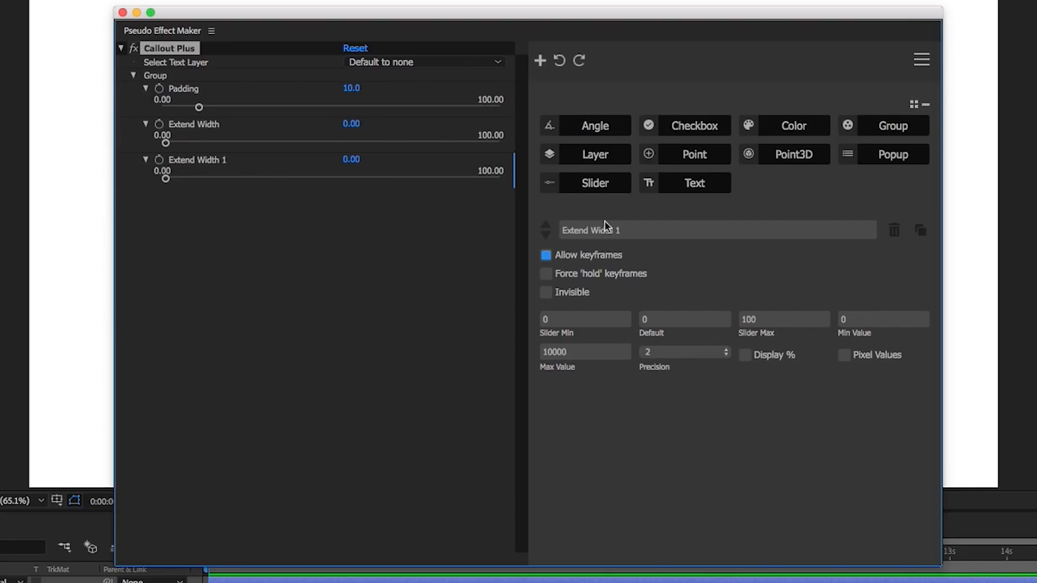
pyautogui.moveTo(653, 229); pyautogui.dragTo(592, 230)
pyautogui.write('Heigh')
# Add a slider named "Left/Right" with a slider minimum of -100 and a slider maximum of 100
pyautogui.click(590, 183)
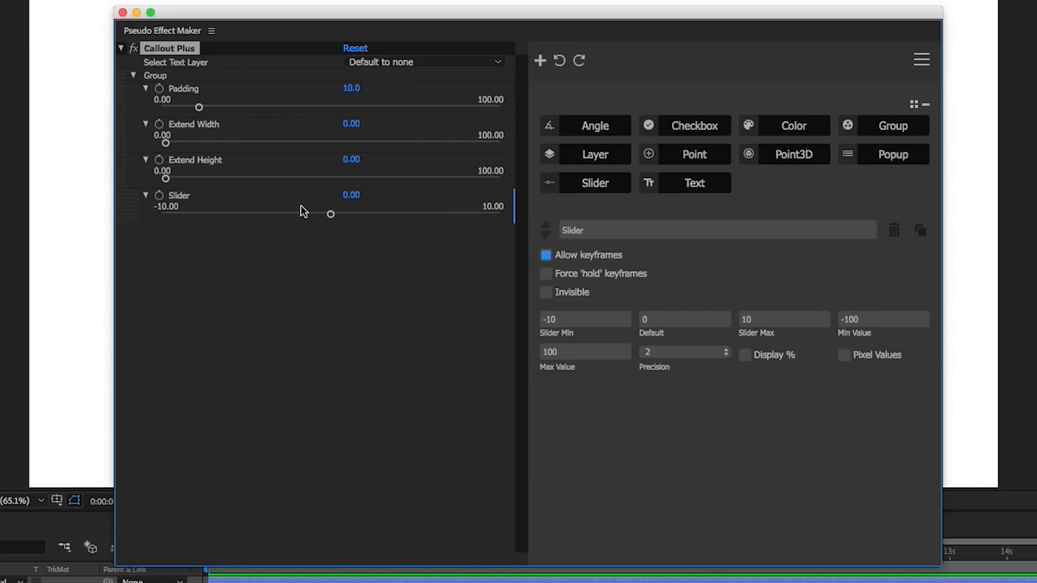
pyautogui.doubleClick(610, 231)
pyautogui.write('Left/Right')
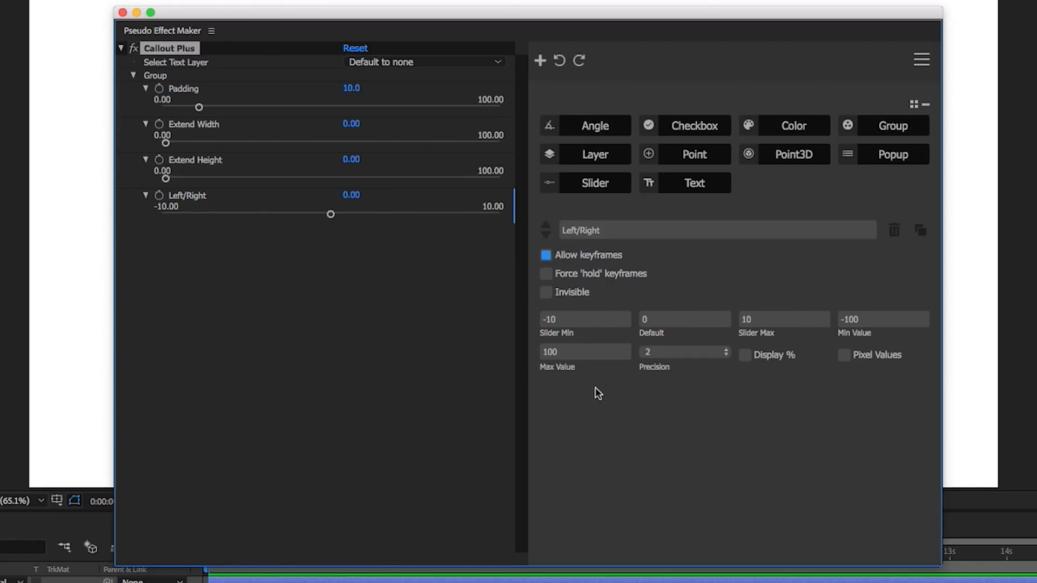
pyautogui.click(592, 320)
pyautogui.write('0')
pyautogui.click(783, 318)
pyautogui.write('0')
# Test the Left/Right slider toward its negative end and reset its value to 0
pyautogui.moveTo(330, 214); pyautogui.dragTo(48, 211)
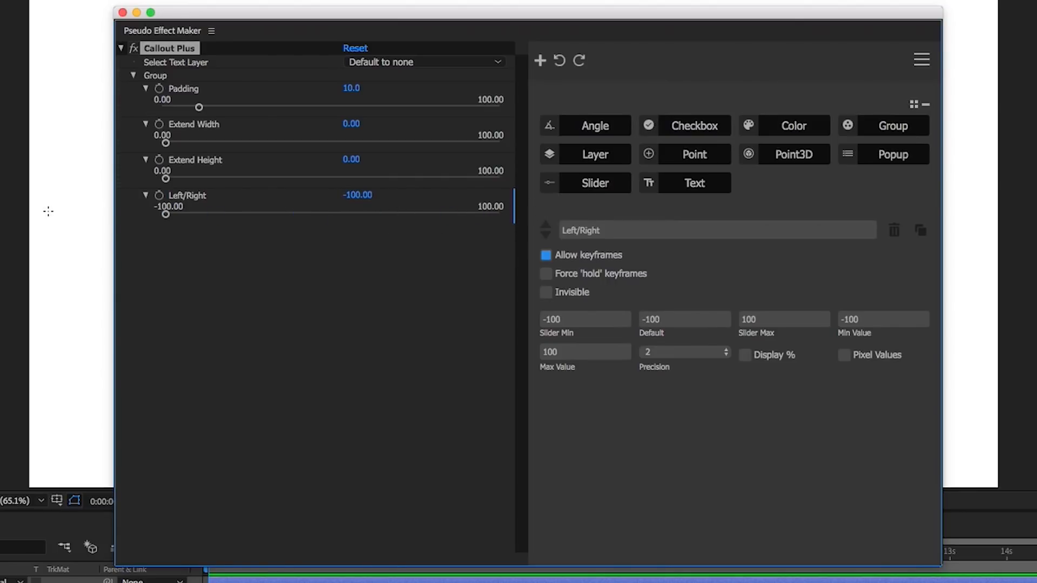
pyautogui.moveTo(166, 214); pyautogui.dragTo(232, 214)
pyautogui.click(360, 199)
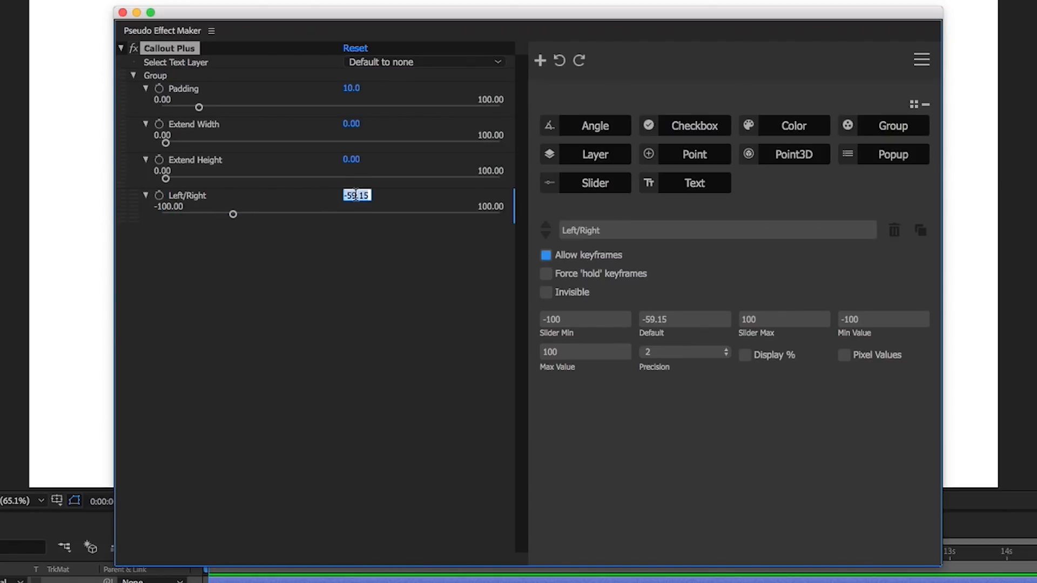
pyautogui.write('0')
pyautogui.press('Return')
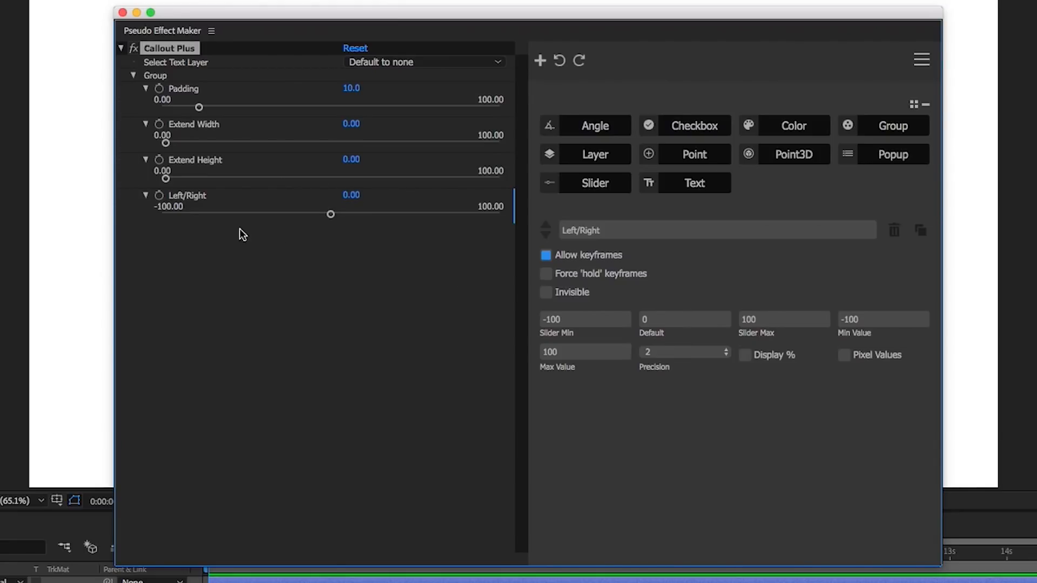
# Duplicate the Left/Right slider and rename the copy as "Down/Up"
pyautogui.click(204, 197)
pyautogui.click(921, 230)
pyautogui.click(220, 231)
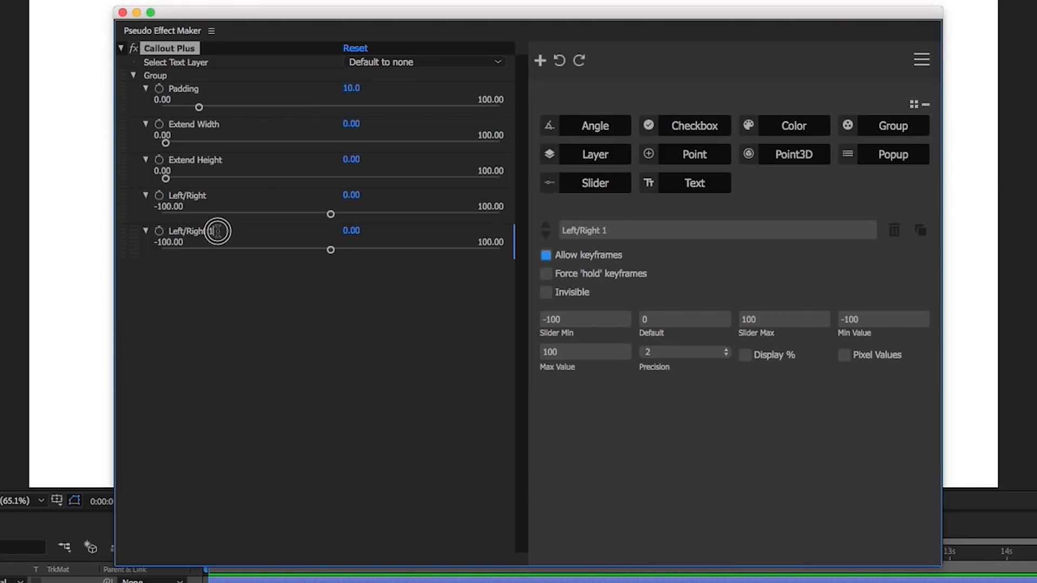
pyautogui.moveTo(220, 232); pyautogui.dragTo(167, 233)
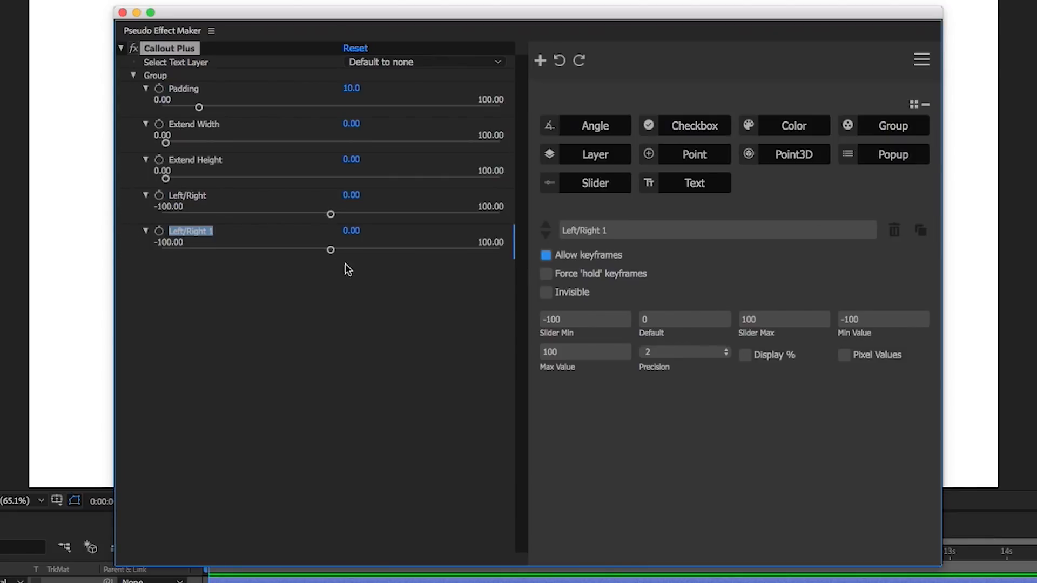
pyautogui.write('D')
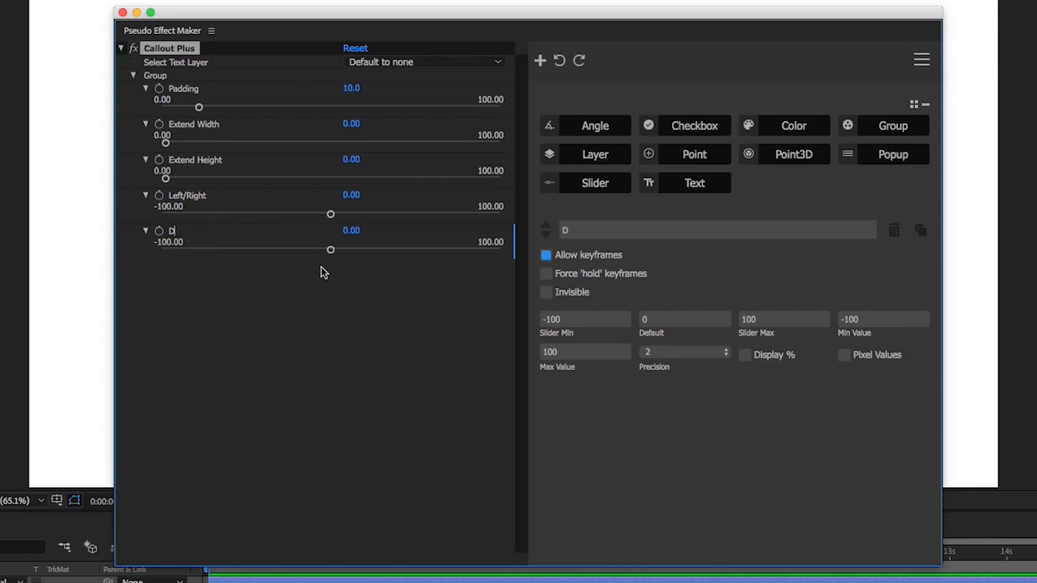
pyautogui.write('own/Up')
# Add a slider below the group with slider range 0 to 100, default 10, minimum value 0 and maximum value 1000
pyautogui.click(619, 186)
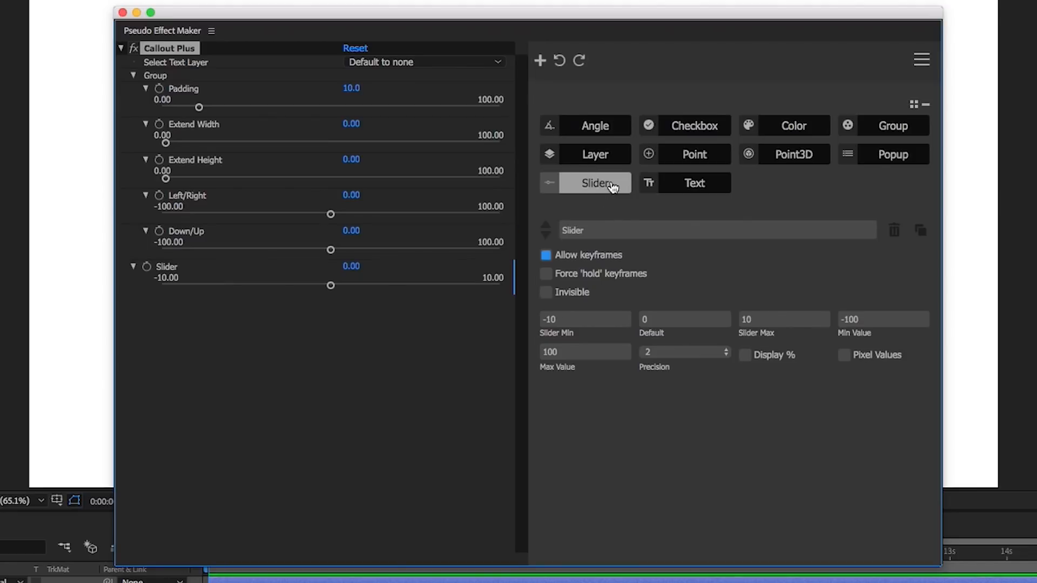
pyautogui.moveTo(568, 311); pyautogui.dragTo(493, 311)
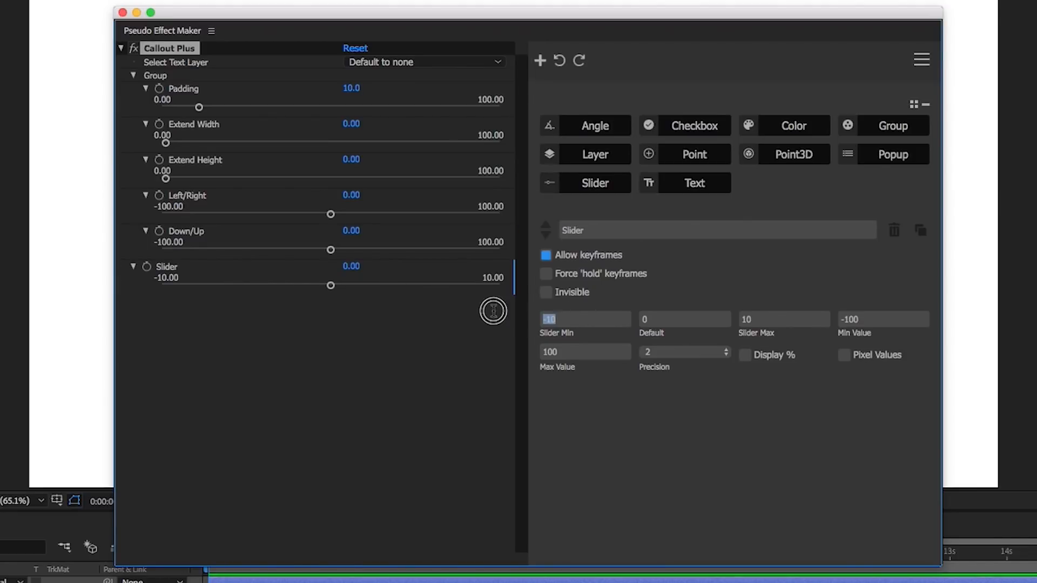
pyautogui.write('0')
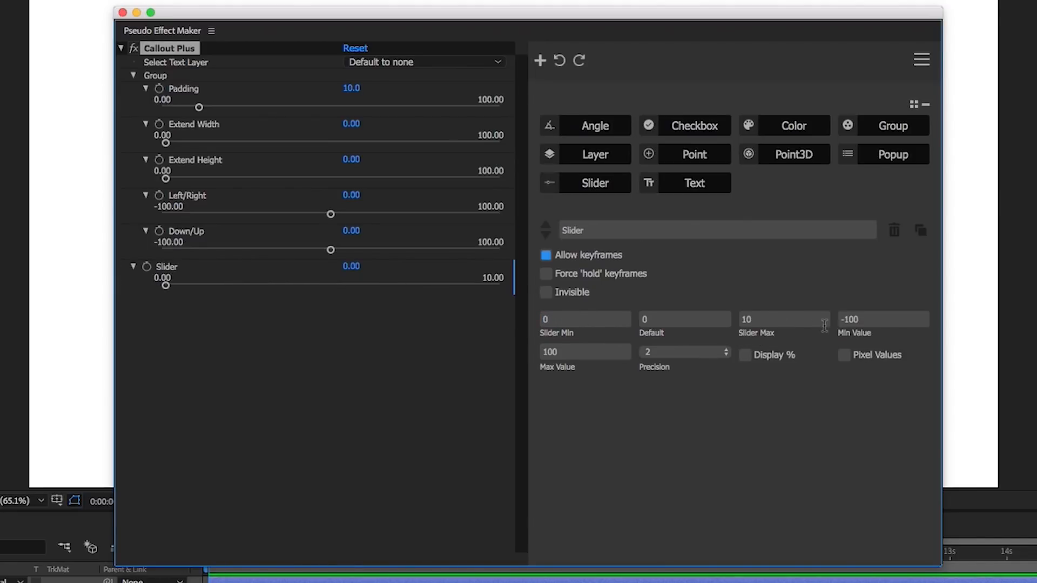
pyautogui.moveTo(876, 319); pyautogui.dragTo(812, 317)
pyautogui.write('0')
pyautogui.click(766, 319)
pyautogui.write('00')
pyautogui.doubleClick(674, 319)
pyautogui.write('10')
pyautogui.click(134, 76)
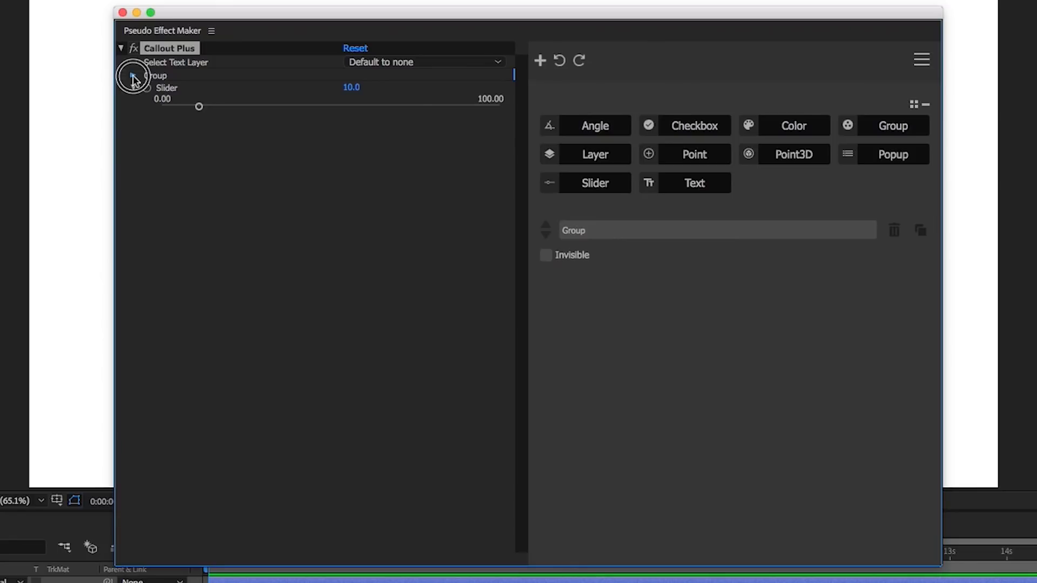
pyautogui.click(133, 76)
pyautogui.click(133, 75)
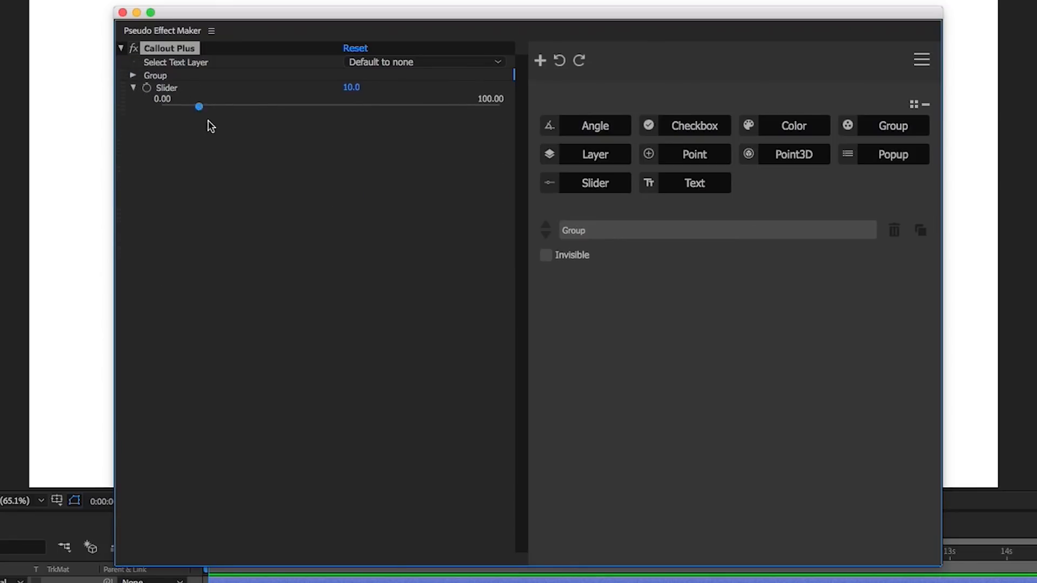
pyautogui.click(134, 76)
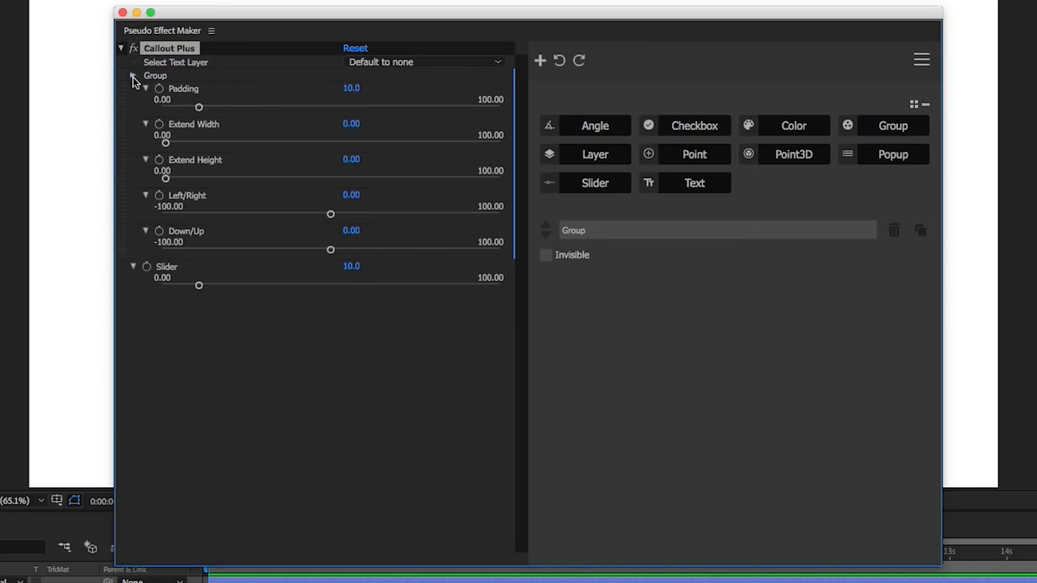
# Rename the new slider outside the group as "Body Roundness"
pyautogui.click(182, 264)
pyautogui.doubleClick(602, 230)
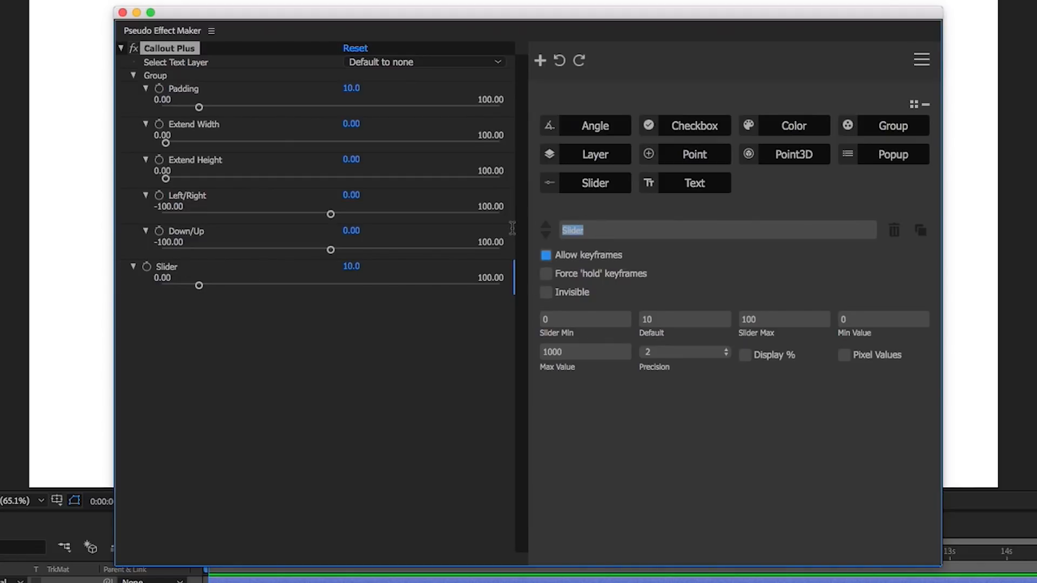
pyautogui.write('Rounden')
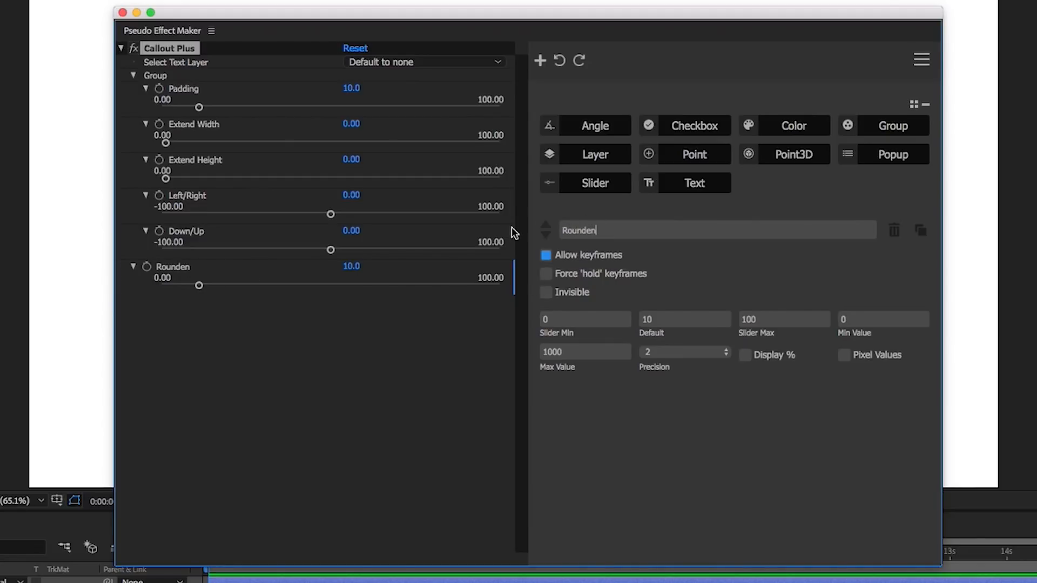
pyautogui.press('BackSpace')
pyautogui.press('BackSpace')
pyautogui.write('ness')
pyautogui.press('BackSpace')
pyautogui.press('BackSpace')
pyautogui.press('BackSpace')
pyautogui.press('BackSpace')
pyautogui.press('BackSpace')
pyautogui.press('BackSpace')
pyautogui.press('BackSpace')
pyautogui.write('Body Round')
pyautogui.press('BackSpace')
pyautogui.press('BackSpace')
pyautogui.write('dness')
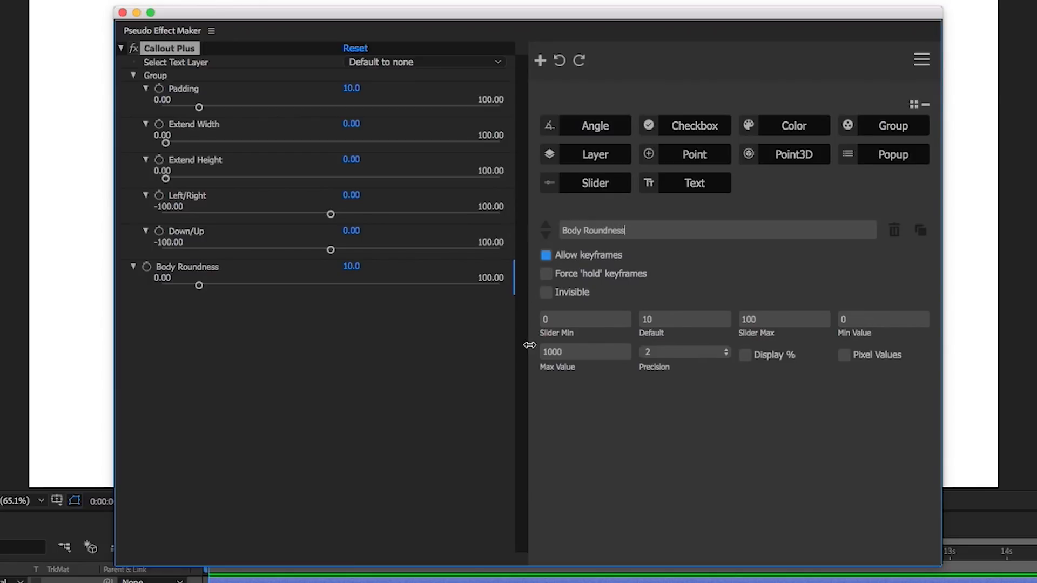
# Collapse the Body Roundness slider and move it into the group directly below Padding
pyautogui.click(184, 266)
pyautogui.click(132, 266)
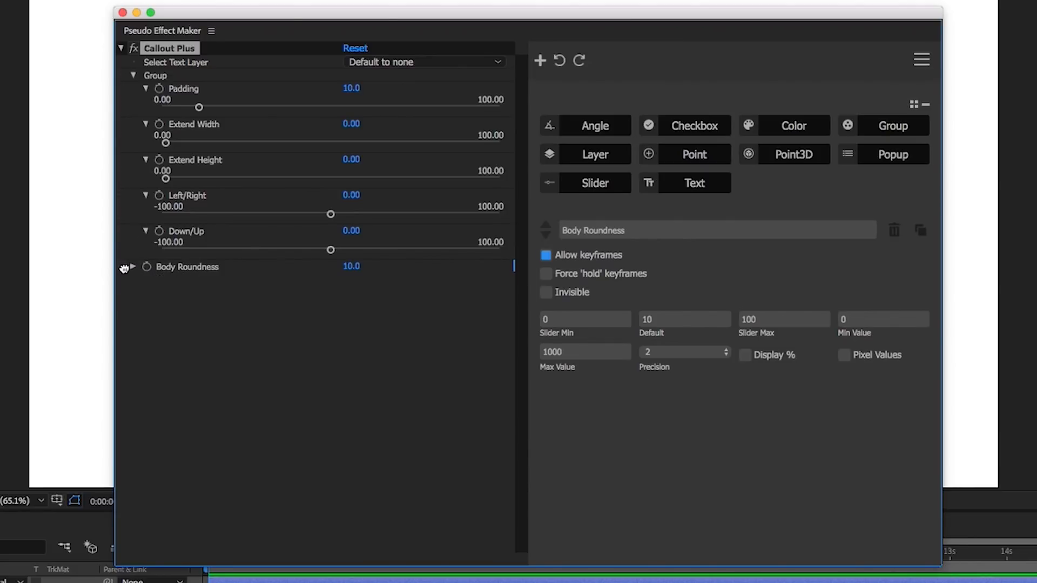
pyautogui.moveTo(133, 266); pyautogui.dragTo(163, 115)
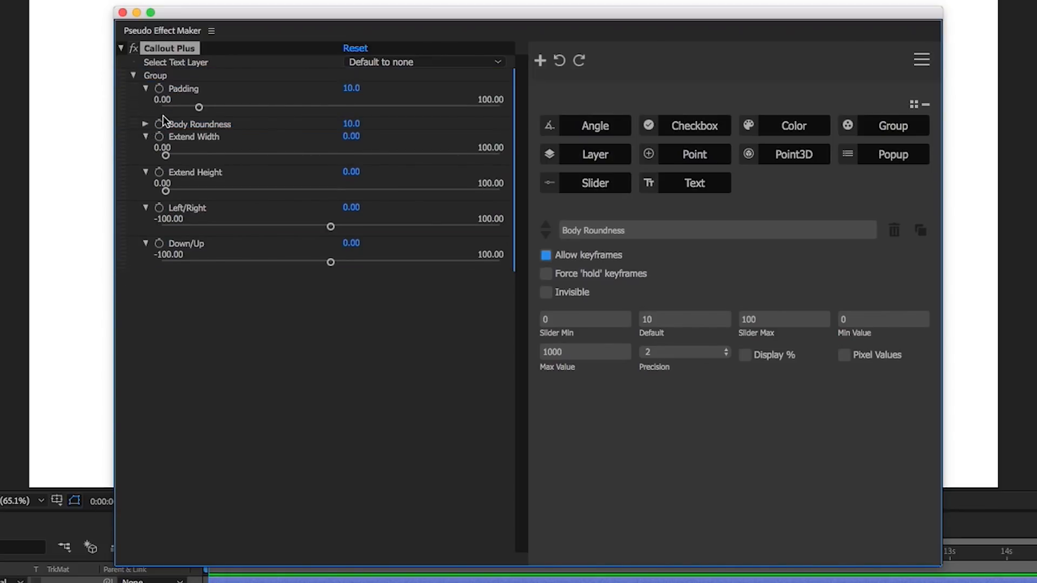
# Collapse the Extend Width, Extend Height, Padding, Left/Right and Down/Up sliders
pyautogui.click(144, 137)
pyautogui.click(145, 148)
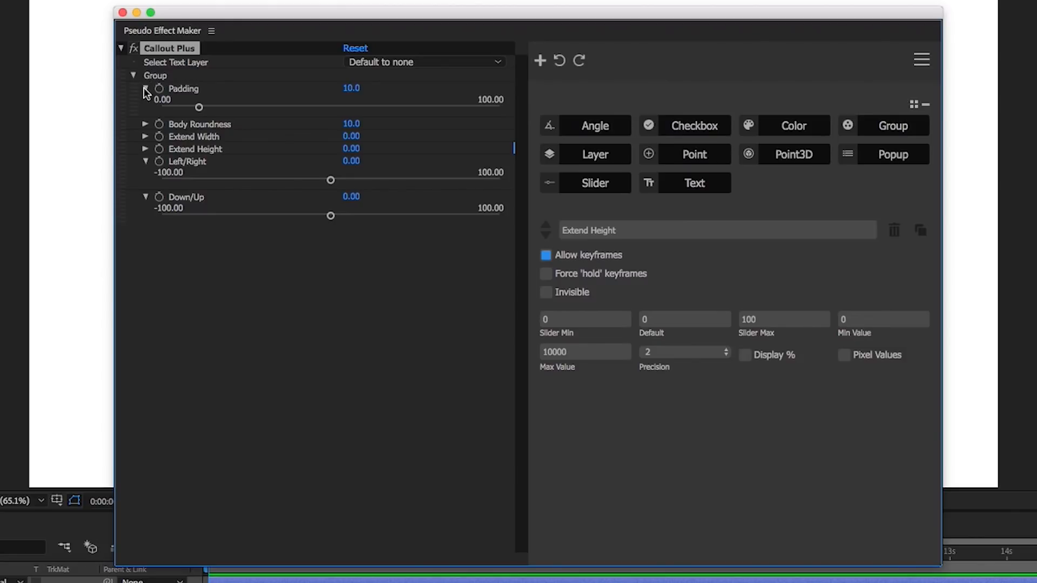
pyautogui.click(145, 90)
pyautogui.click(146, 139)
pyautogui.click(145, 151)
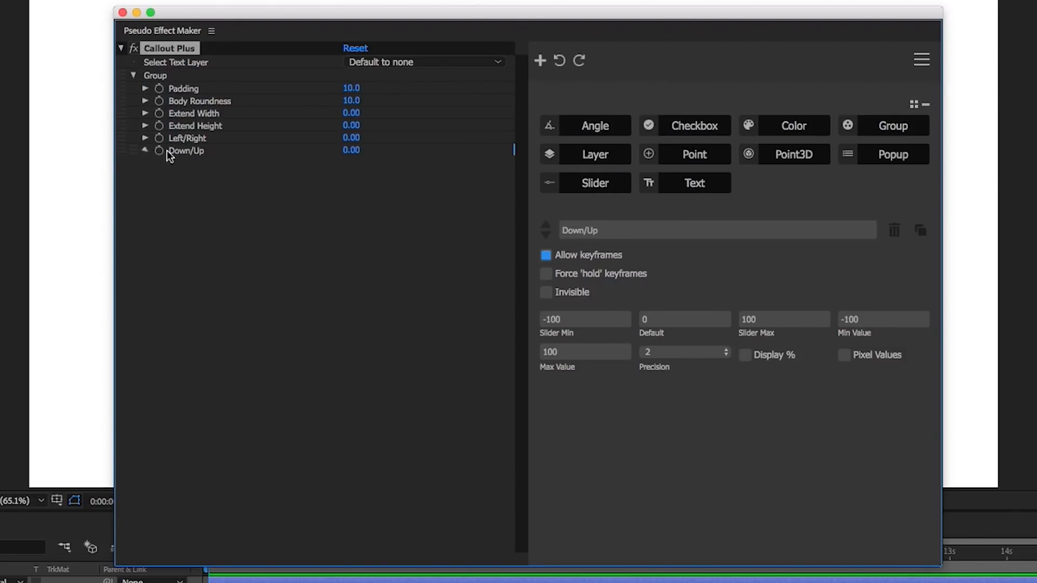
# Rename the group containing the sliders as "Shape Setup"
pyautogui.click(155, 75)
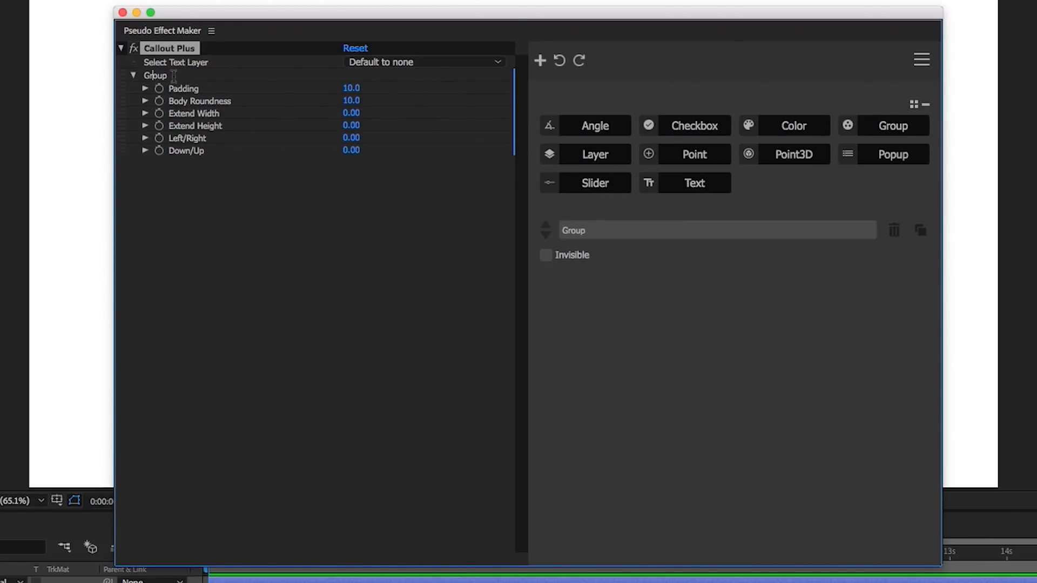
pyautogui.doubleClick(617, 227)
pyautogui.write('Shape Setup')
# Add a second group and move it out of Shape Setup so it sits below at the same level
pyautogui.click(133, 75)
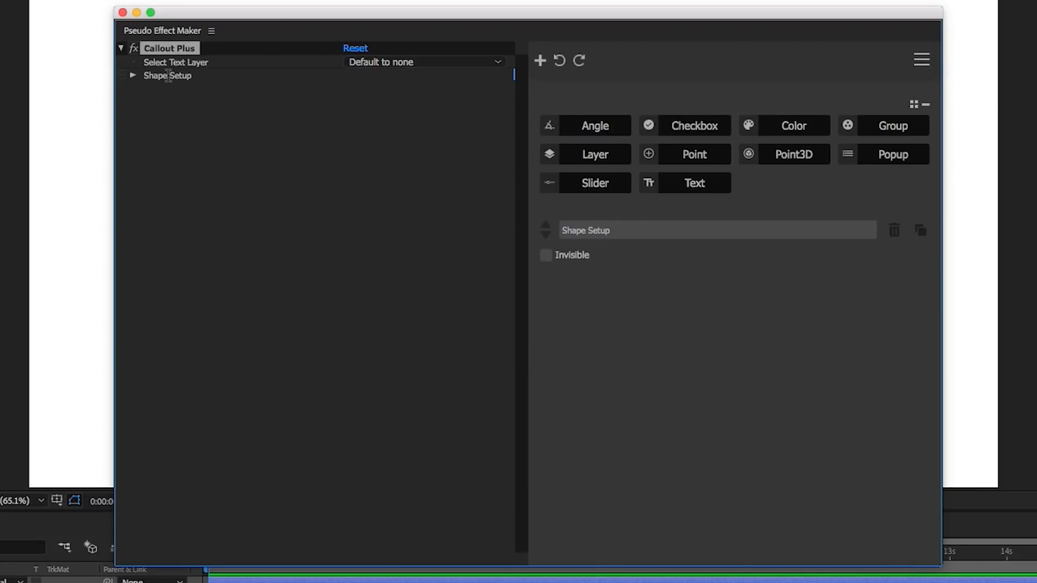
pyautogui.click(897, 130)
pyautogui.click(132, 78)
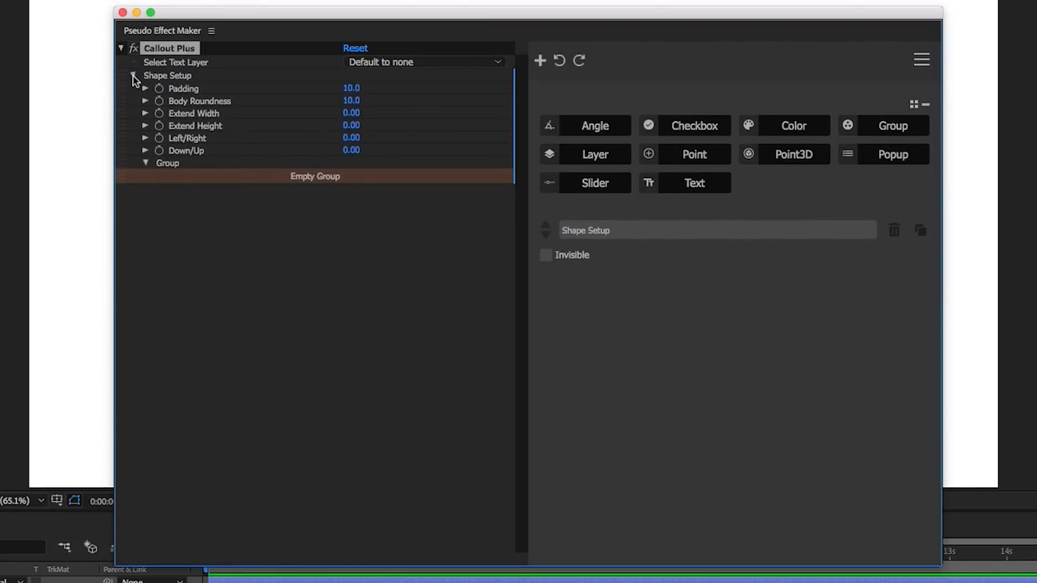
pyautogui.click(137, 163)
pyautogui.moveTo(136, 163); pyautogui.dragTo(129, 190)
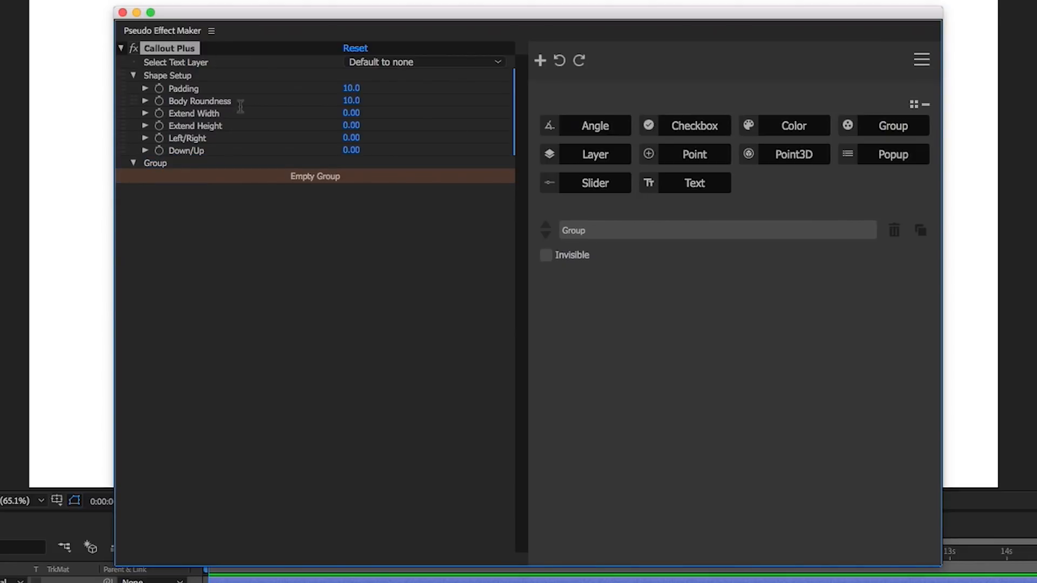
# Rename the new empty group as "Point Setup"
pyautogui.moveTo(594, 230); pyautogui.dragTo(528, 231)
pyautogui.write('Point Stu')
pyautogui.press('BackSpace')
pyautogui.press('BackSpace')
pyautogui.write('etup')
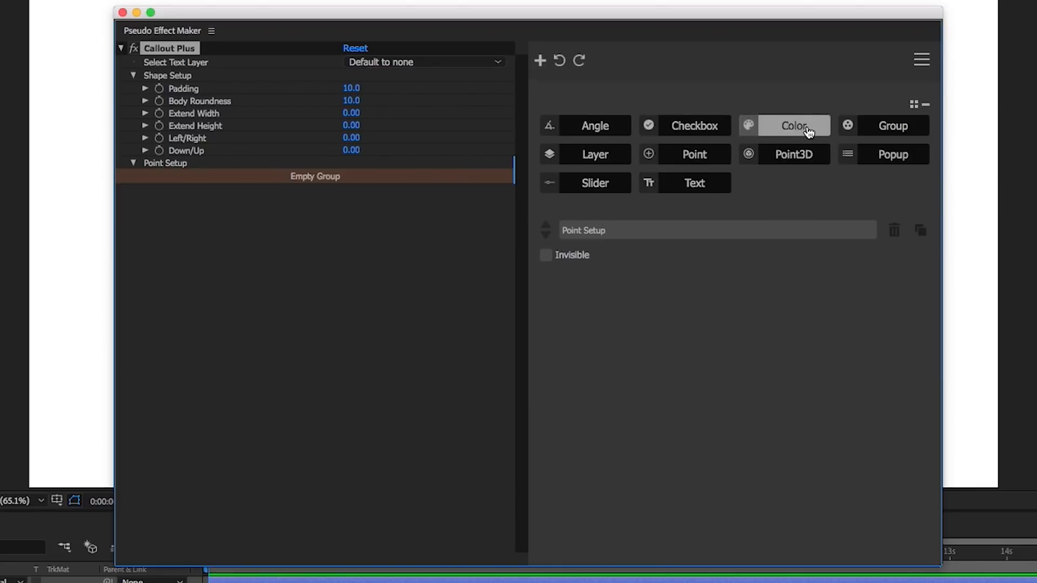
# Add a color control to the Point Setup group and set its default color to blue #009DFF
pyautogui.click(791, 126)
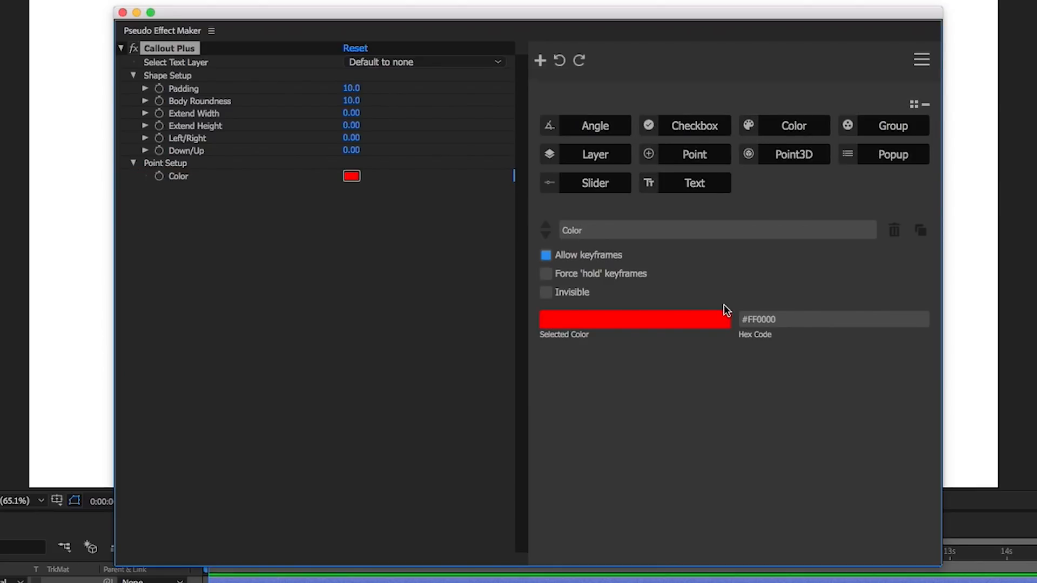
pyautogui.click(692, 320)
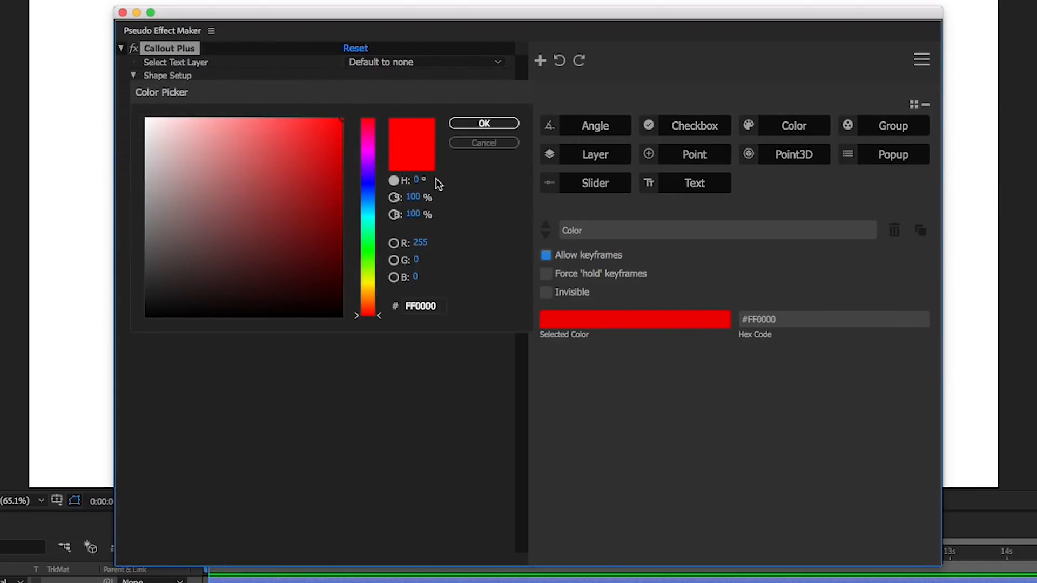
pyautogui.click(372, 204)
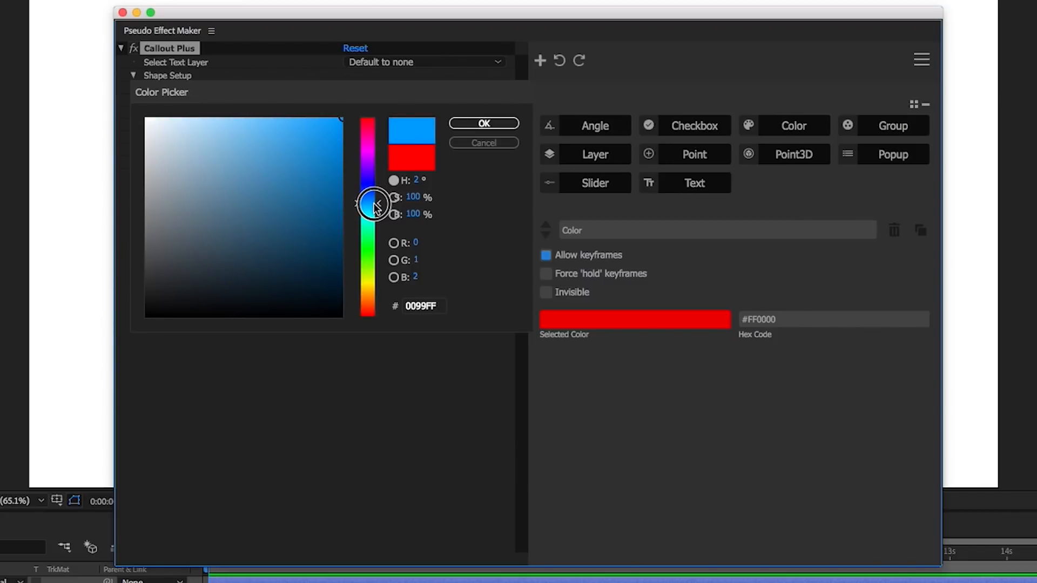
pyautogui.click(490, 126)
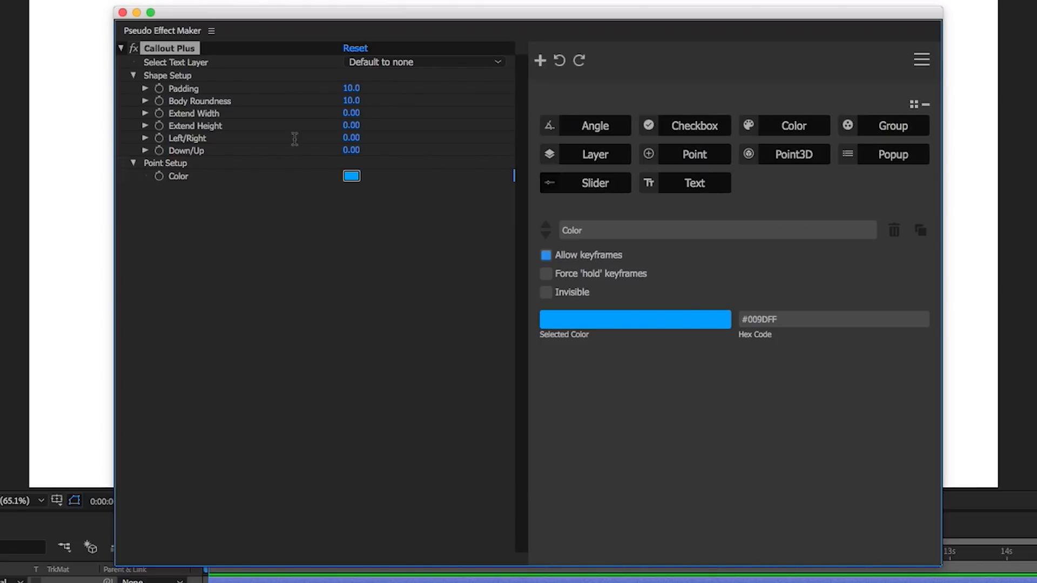
# Duplicate the Body Roundness slider into the Point Setup group below Color and rename the copy as "Point Roundness"
pyautogui.click(246, 101)
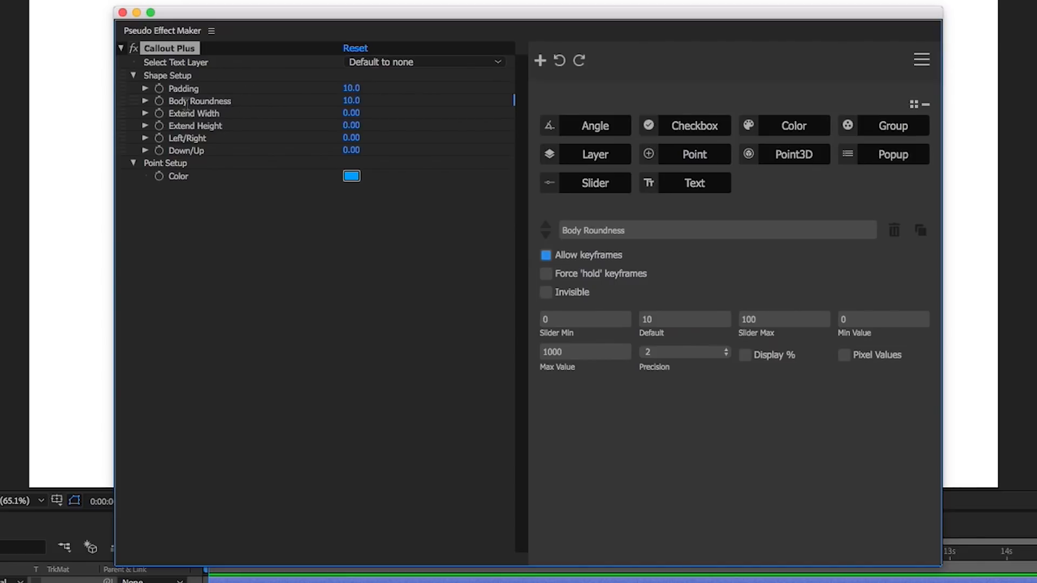
pyautogui.click(926, 236)
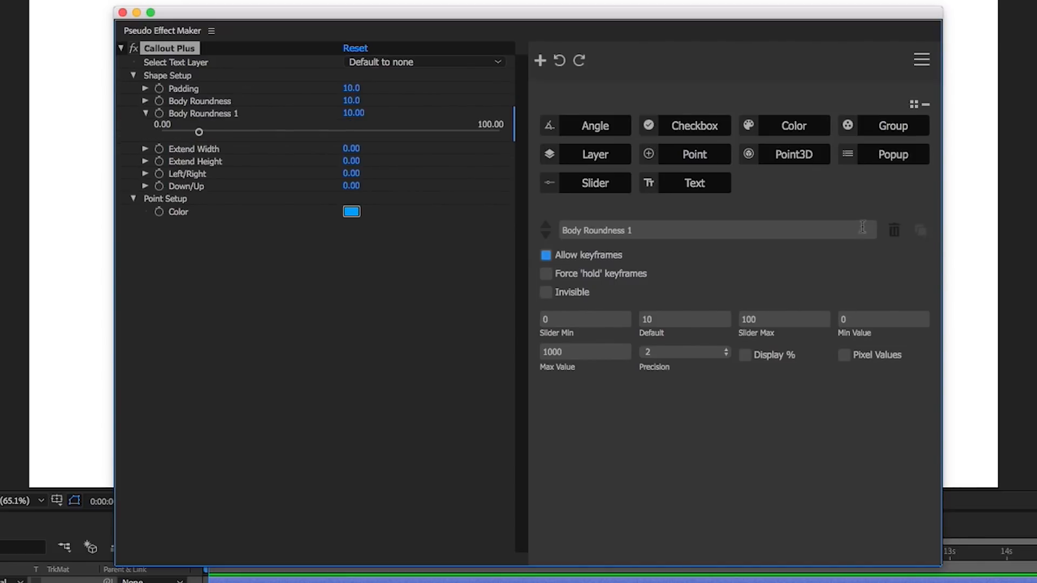
pyautogui.moveTo(131, 113); pyautogui.dragTo(162, 226)
pyautogui.click(207, 189)
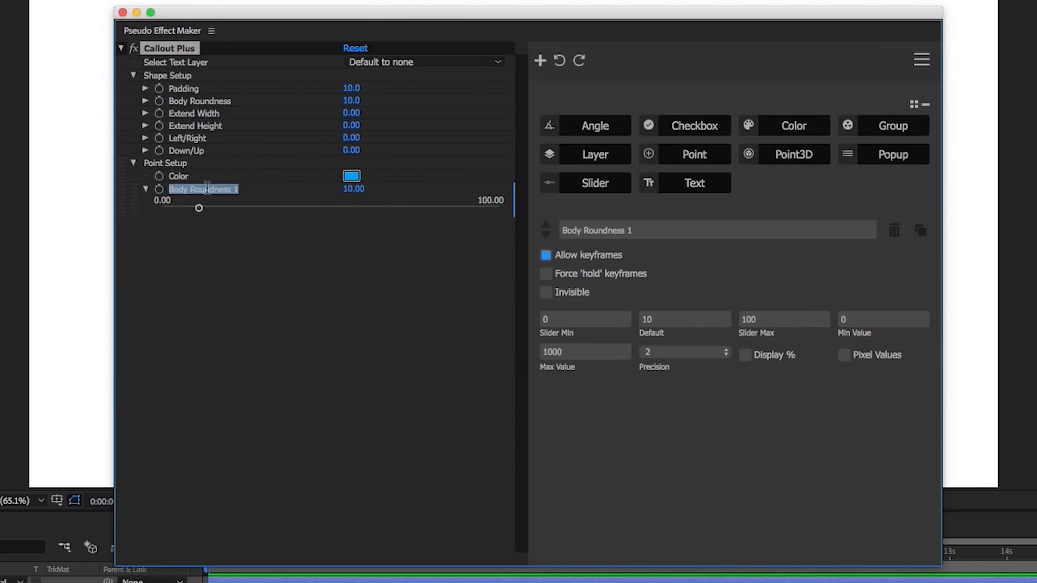
pyautogui.write('Point Roundness')
pyautogui.press('Return')
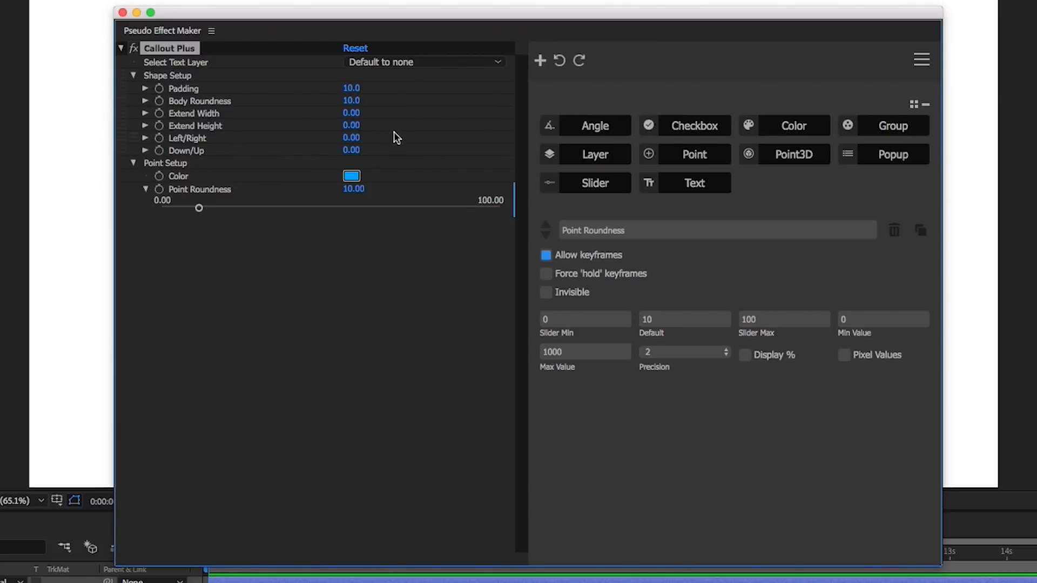
# Duplicate the Extend Width slider into the Point Setup group as "Point Size" and collapse both point sliders
pyautogui.click(222, 112)
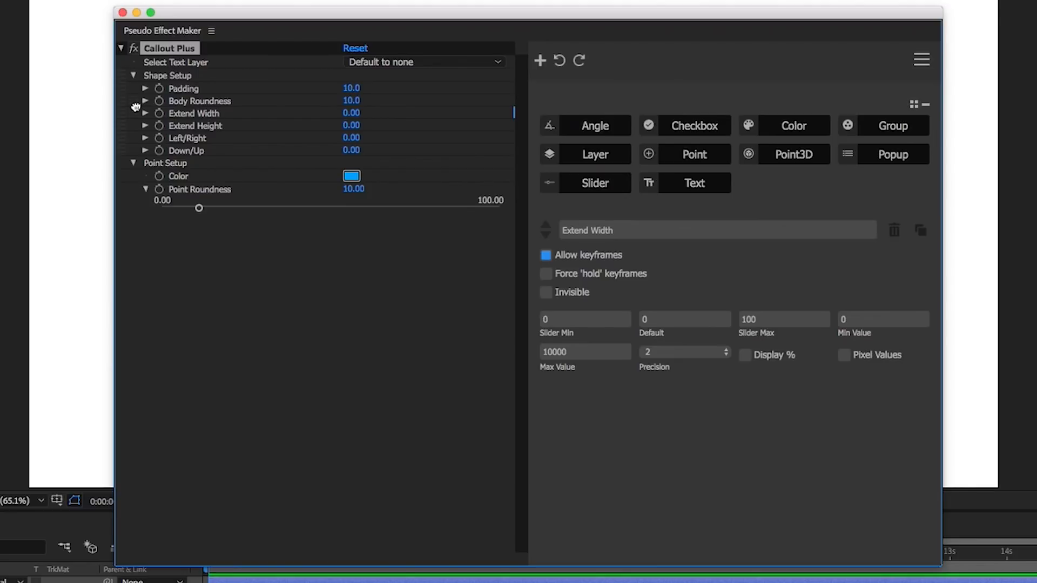
pyautogui.click(921, 231)
pyautogui.moveTo(174, 126); pyautogui.dragTo(176, 245)
pyautogui.tripleClick(227, 225)
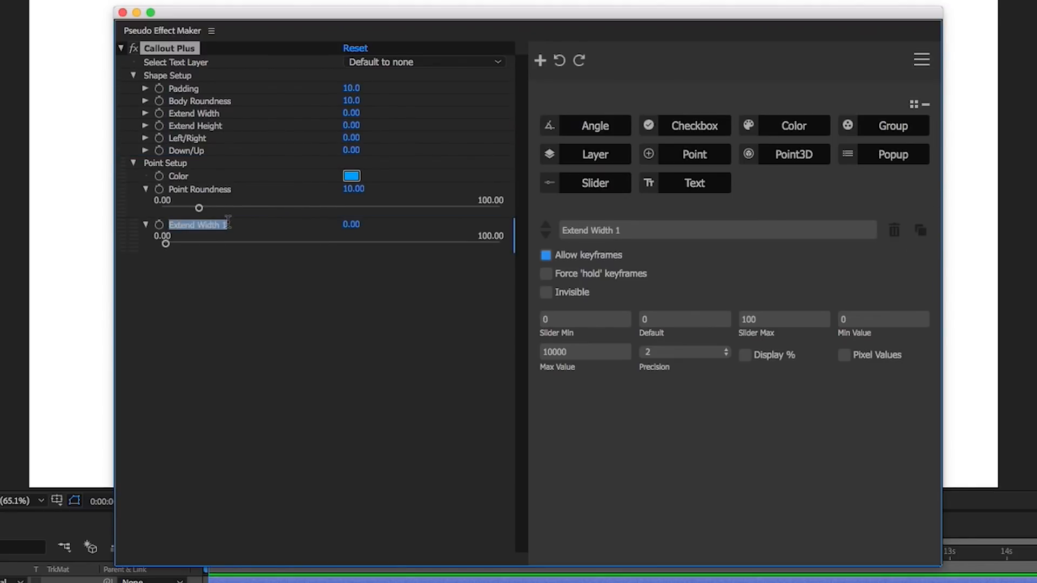
pyautogui.write('Point Size')
pyautogui.click(257, 298)
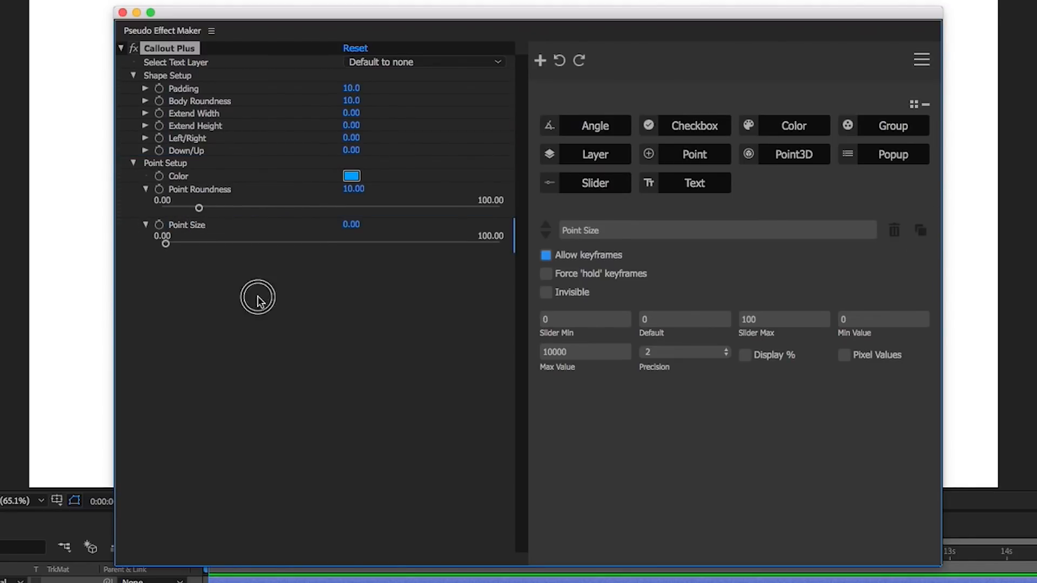
pyautogui.click(146, 224)
pyautogui.click(145, 189)
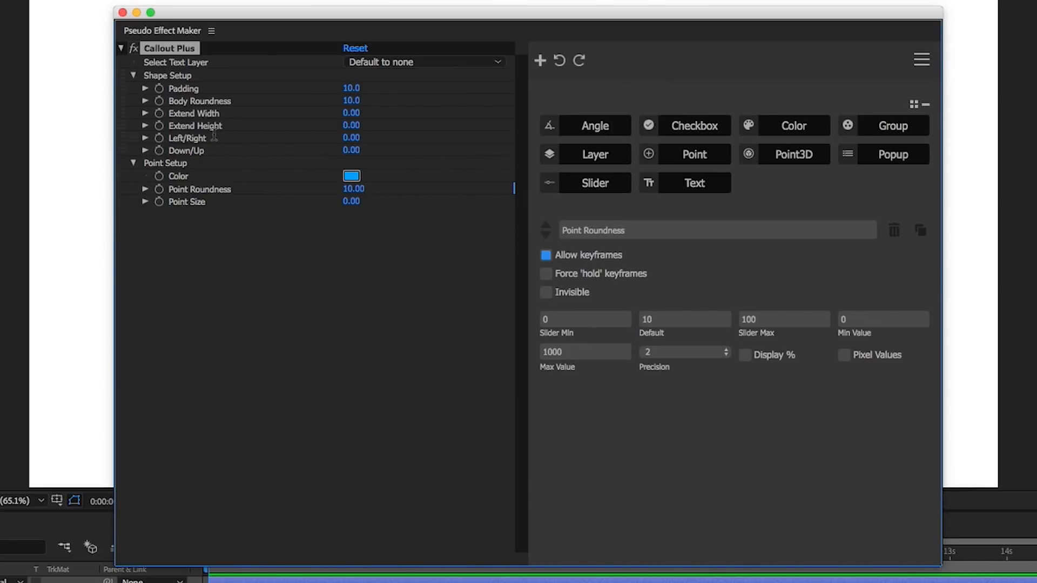
# Duplicate the Left/Right slider into the Point Setup group below Point Size, rename the copy as "Point Position" and collapse it
pyautogui.click(247, 138)
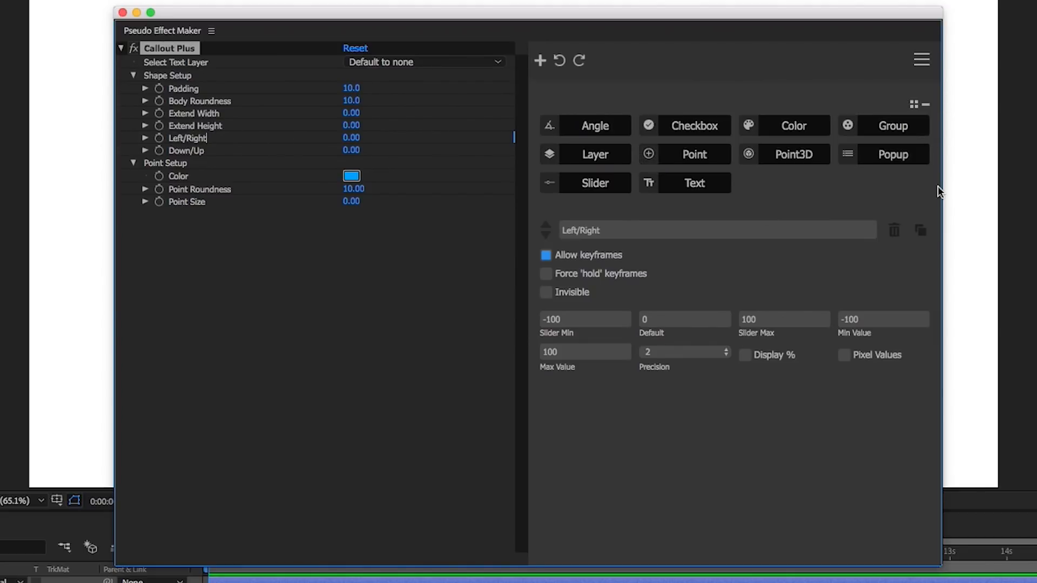
pyautogui.click(921, 230)
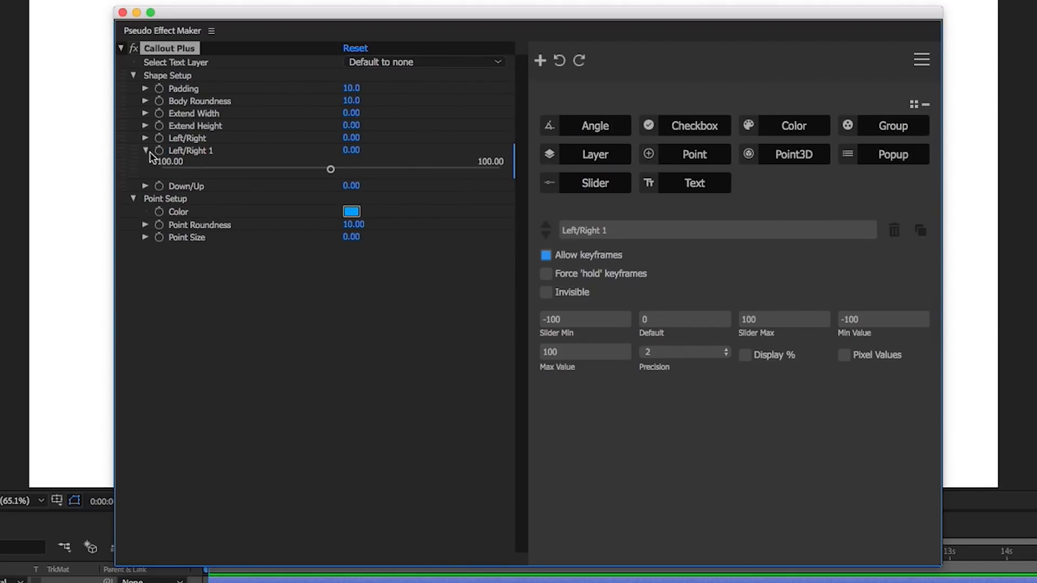
pyautogui.moveTo(135, 150); pyautogui.dragTo(160, 262)
pyautogui.tripleClick(220, 215)
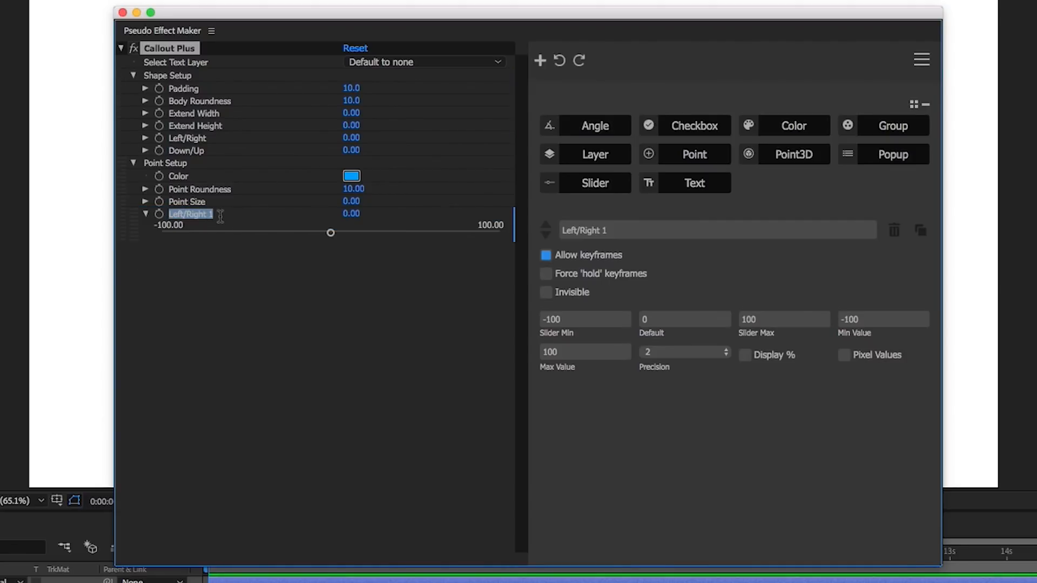
pyautogui.write('Point')
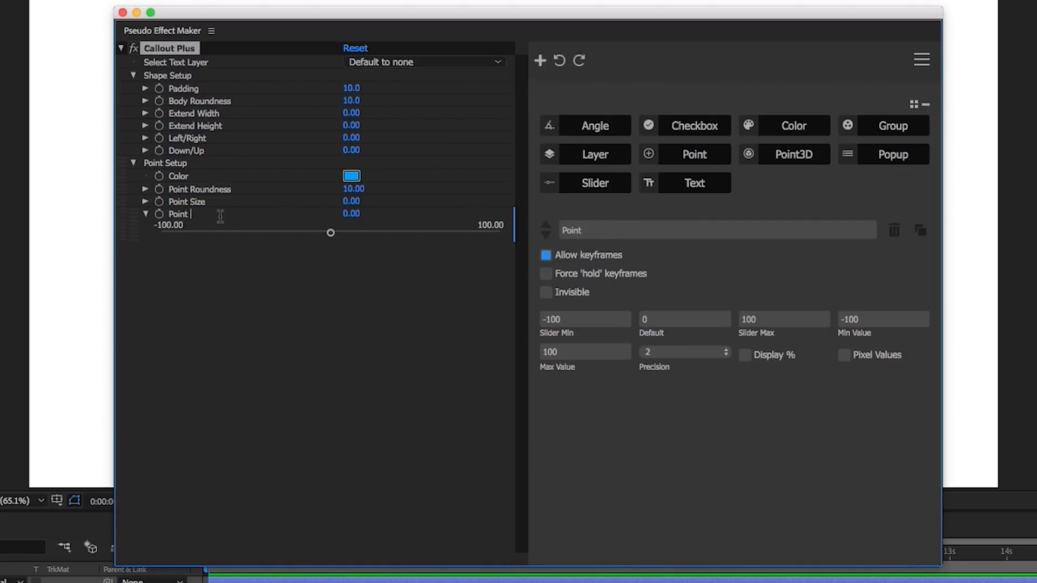
pyautogui.write(' Position')
pyautogui.click(146, 214)
# Add a new top-level control group and place it below Point Setup
pyautogui.click(133, 163)
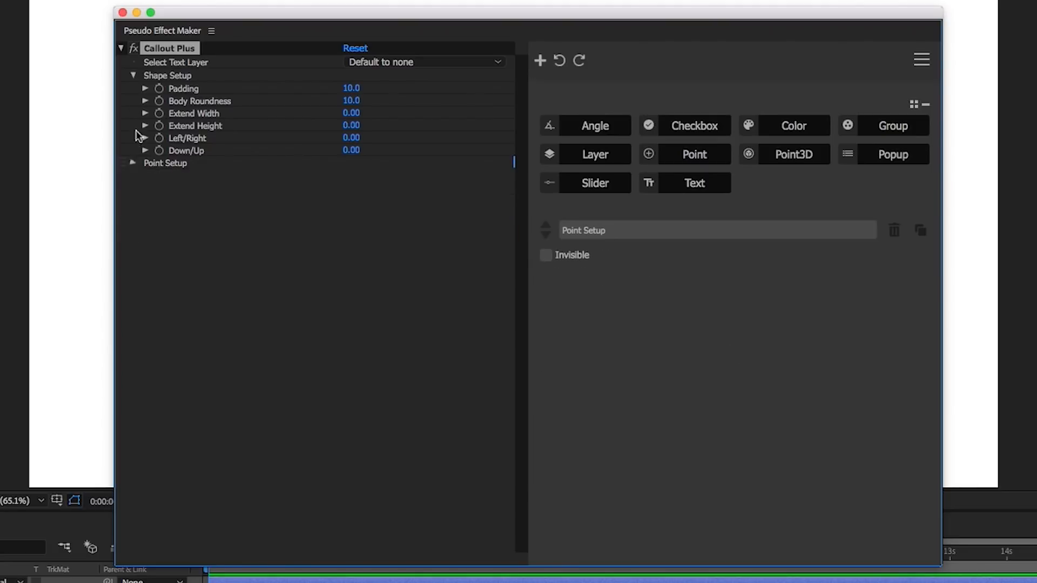
pyautogui.click(133, 76)
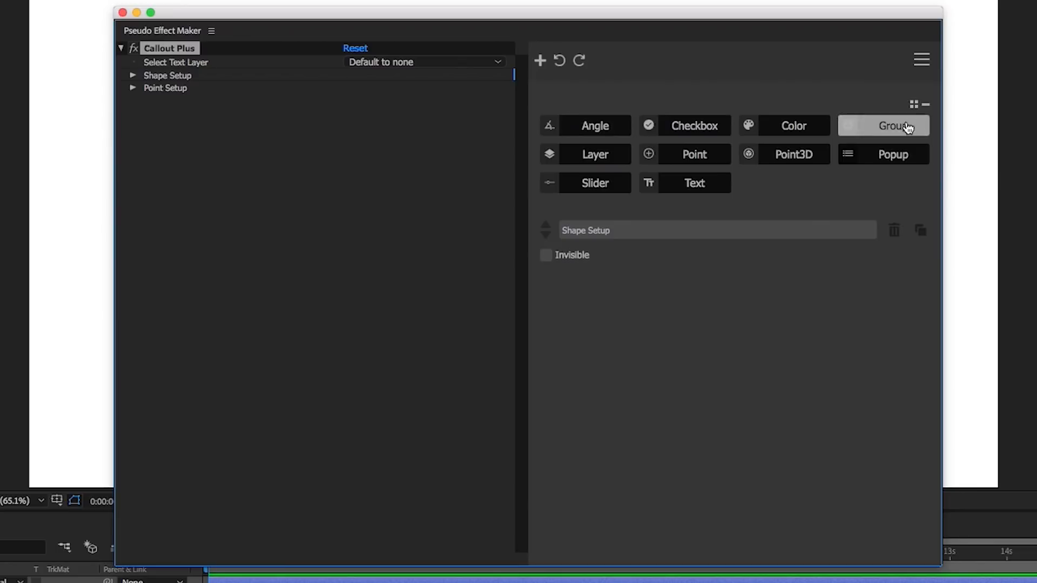
pyautogui.click(891, 129)
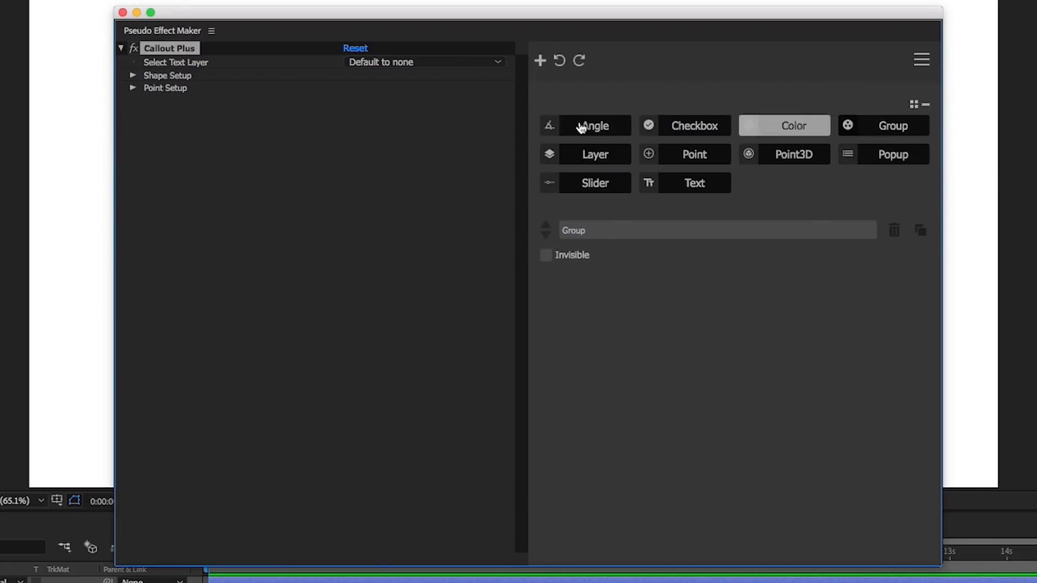
pyautogui.click(133, 88)
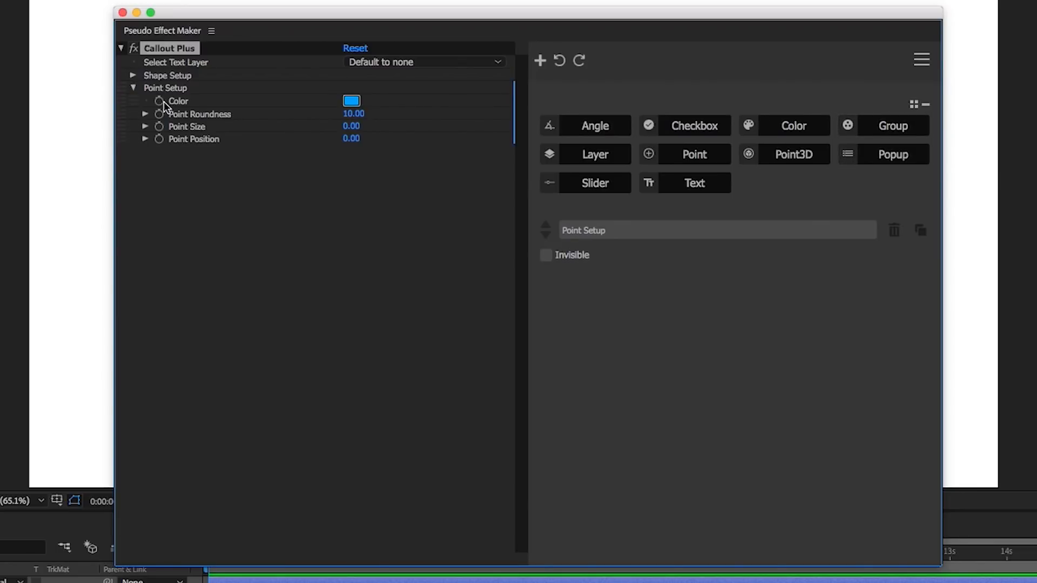
pyautogui.click(133, 87)
pyautogui.click(133, 76)
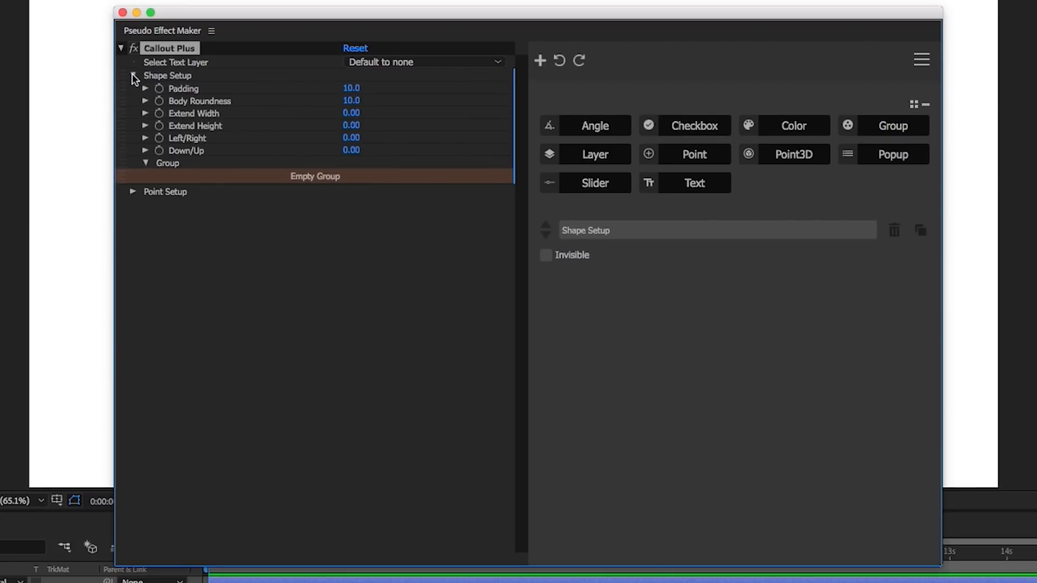
pyautogui.click(162, 163)
pyautogui.click(135, 162)
pyautogui.moveTo(136, 162); pyautogui.dragTo(135, 197)
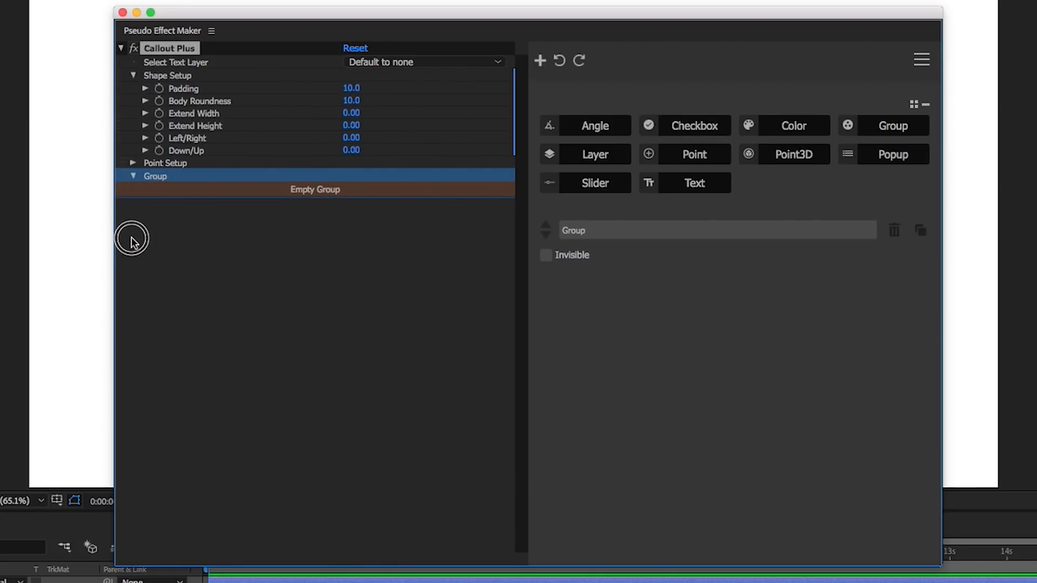
# Collapse the Shape Setup group and rename the new empty group as "Look"
pyautogui.click(133, 76)
pyautogui.click(162, 101)
pyautogui.click(162, 101)
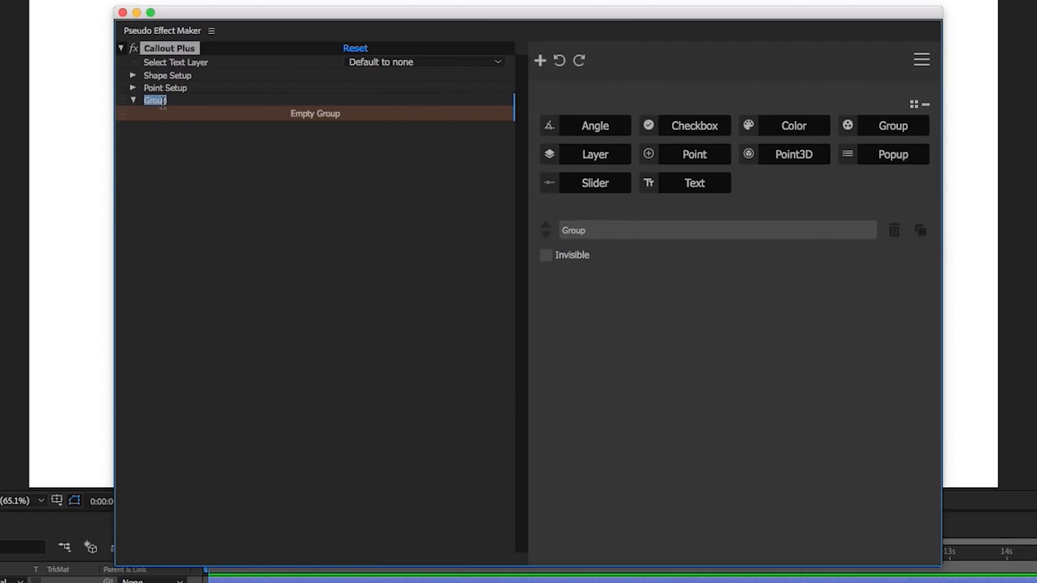
pyautogui.write('Look')
# Move the Color control from Point Setup into the Look group and rename it as "Point Color"
pyautogui.click(133, 88)
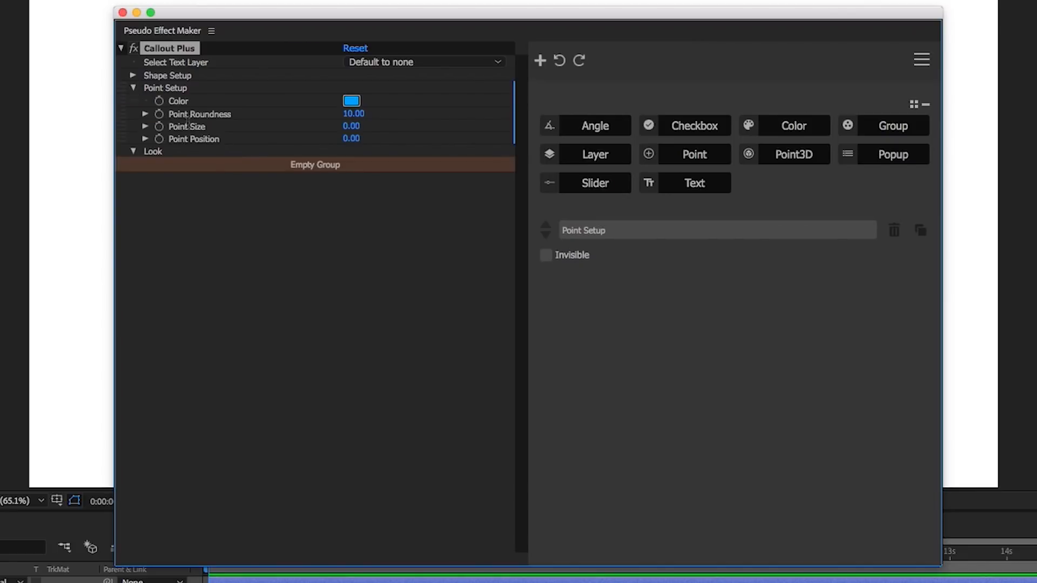
pyautogui.click(218, 114)
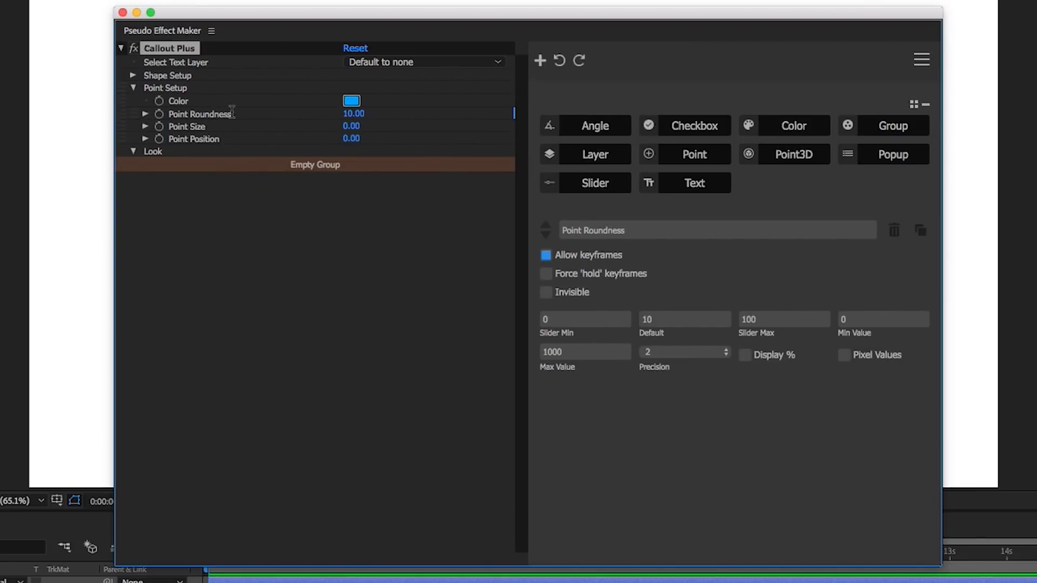
pyautogui.click(218, 100)
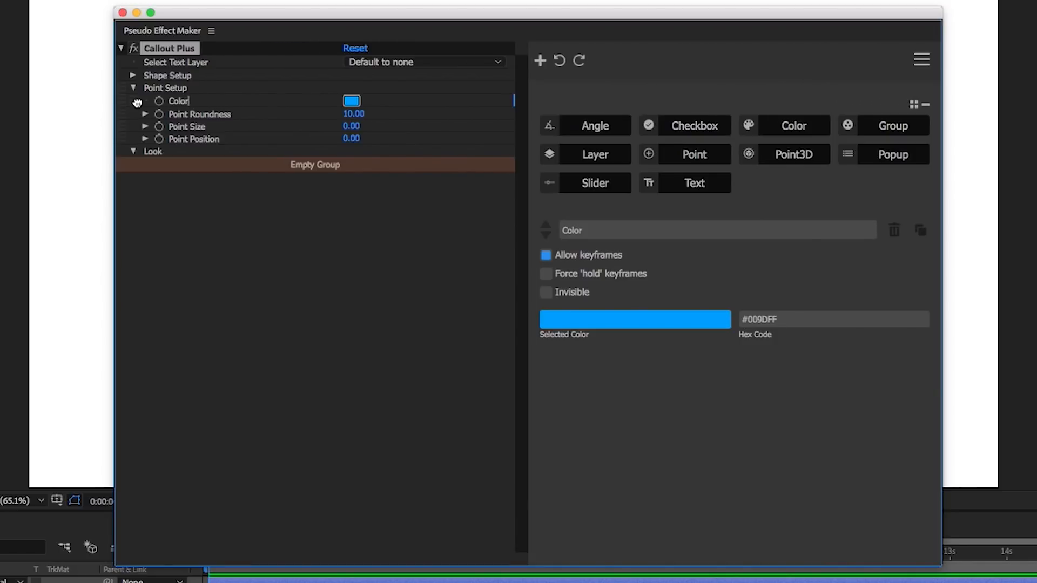
pyautogui.moveTo(137, 103); pyautogui.dragTo(152, 155)
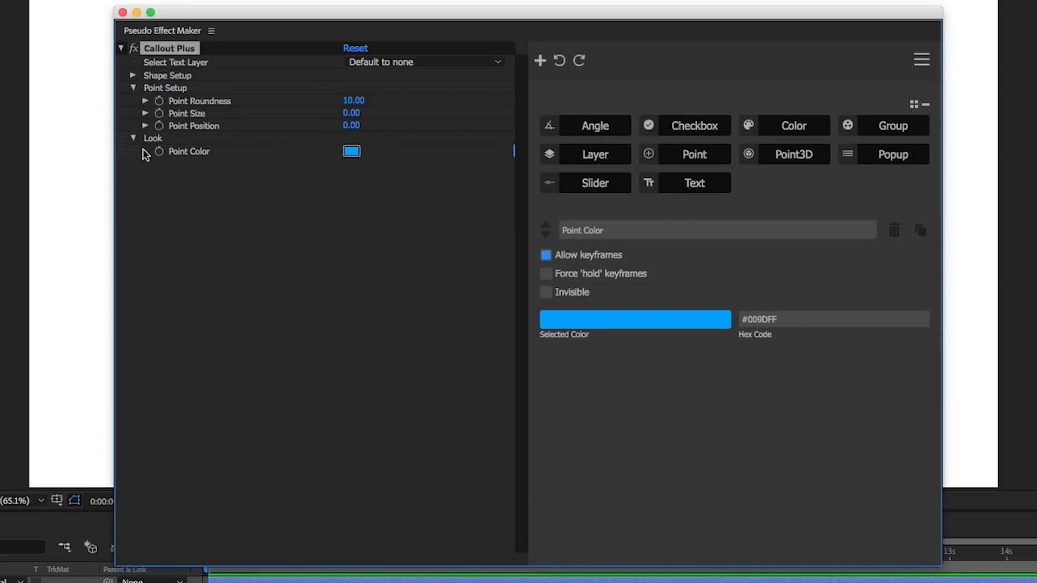
# Duplicate the Point Color control twice within the Look group, naming the copies "Body Color" and "Stroke Color"
pyautogui.click(920, 231)
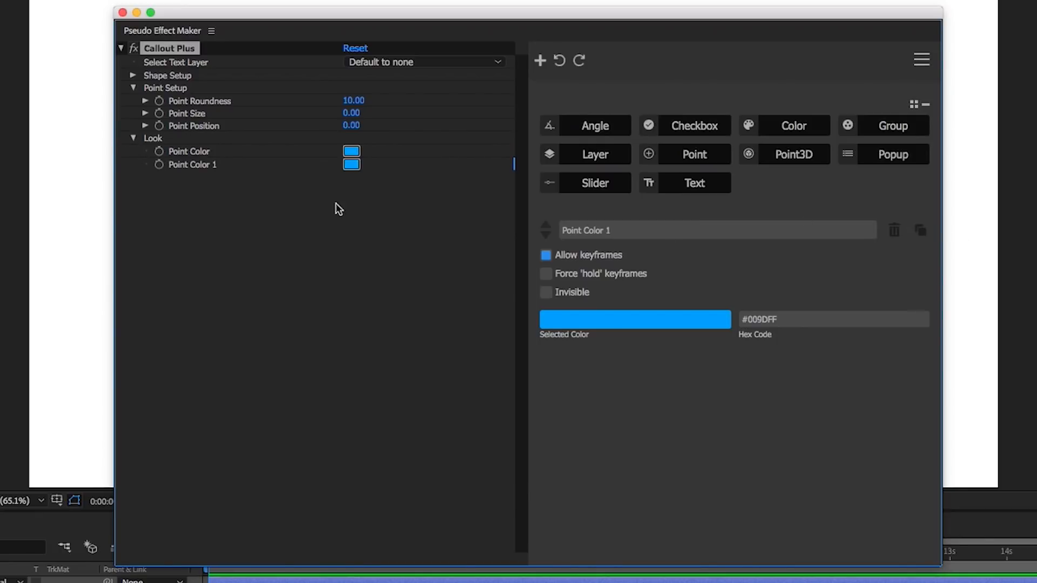
pyautogui.doubleClick(218, 163)
pyautogui.write('Body Color')
pyautogui.click(920, 233)
pyautogui.doubleClick(143, 179)
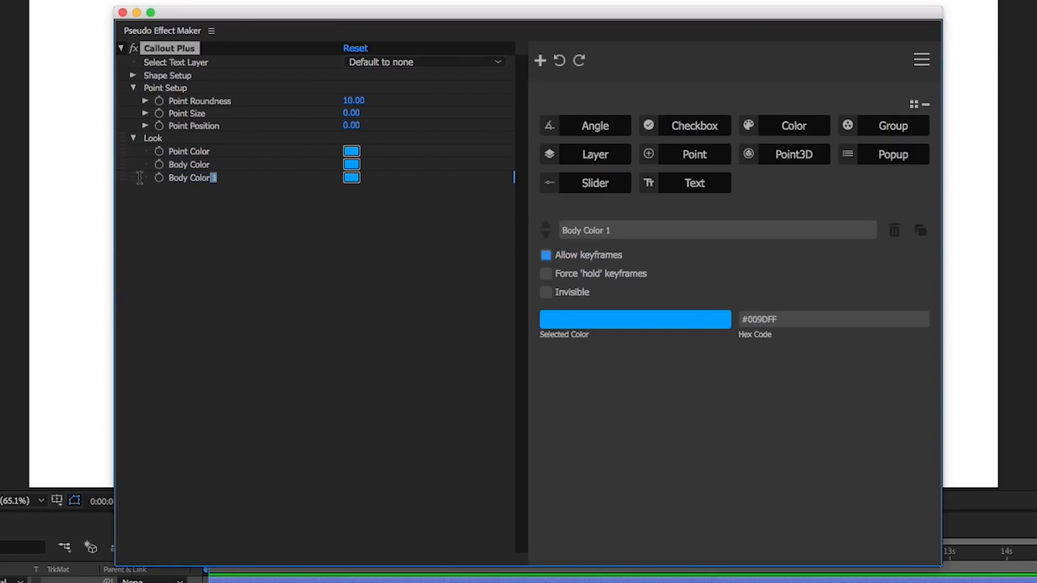
pyautogui.moveTo(139, 178); pyautogui.dragTo(140, 179)
pyautogui.write('Stroke Color')
pyautogui.press('Return')
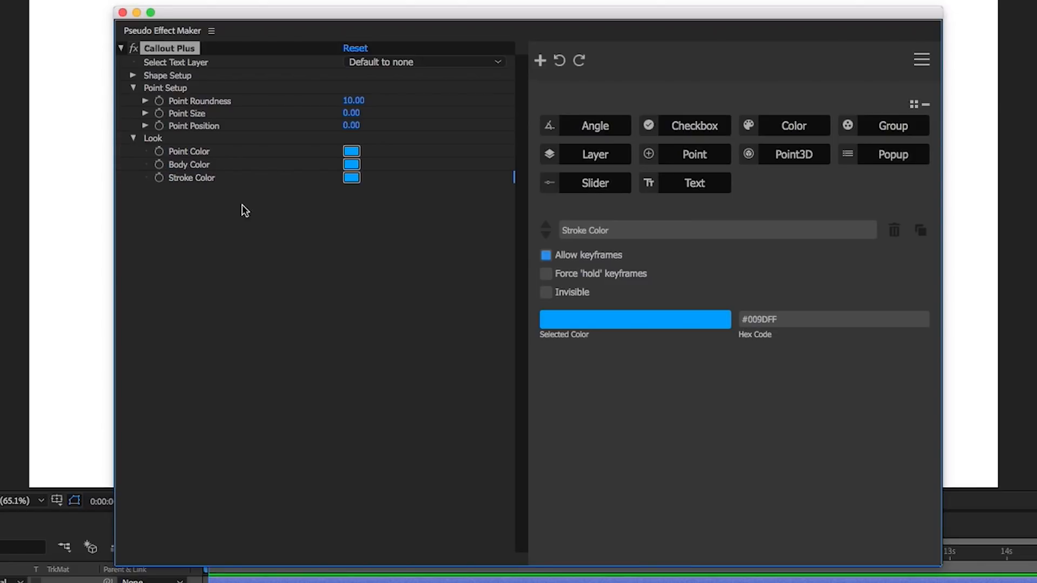
# Duplicate the Point Size slider into the Look group below Stroke Color, rename the copy as "Stroke Size" and collapse it
pyautogui.click(222, 114)
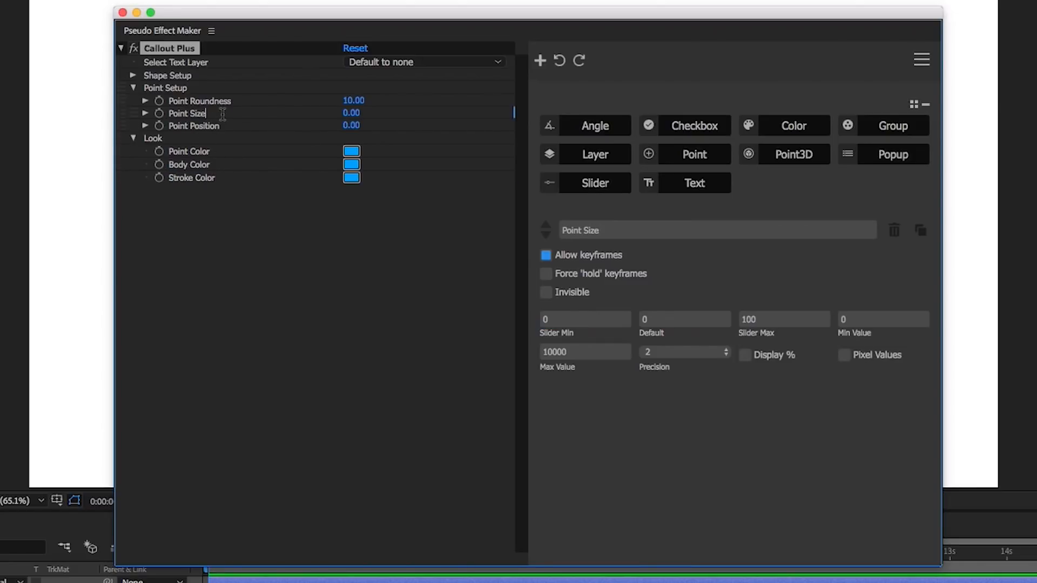
pyautogui.click(921, 231)
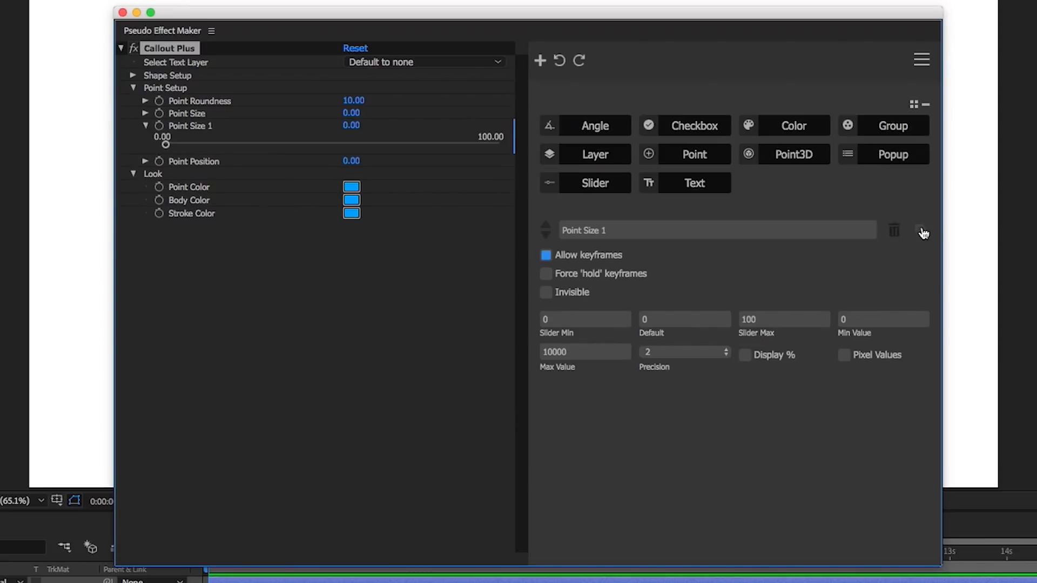
pyautogui.click(135, 129)
pyautogui.moveTo(135, 130)
pyautogui.mouseDown()
pyautogui.moveTo(178, 220)
pyautogui.moveTo(157, 197)
pyautogui.mouseUp()
pyautogui.write('Stroke Size')
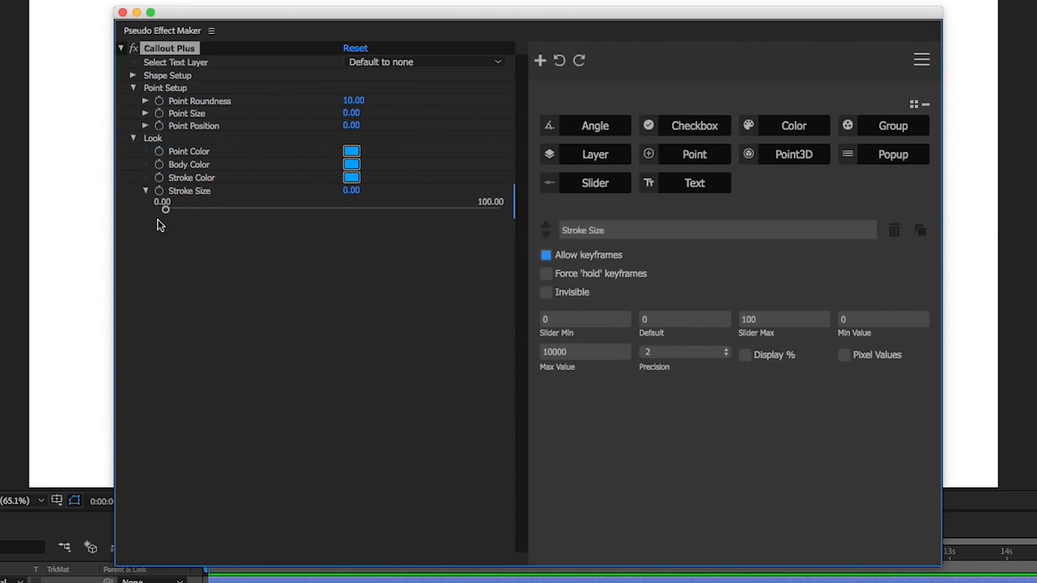
pyautogui.click(146, 191)
pyautogui.click(167, 75)
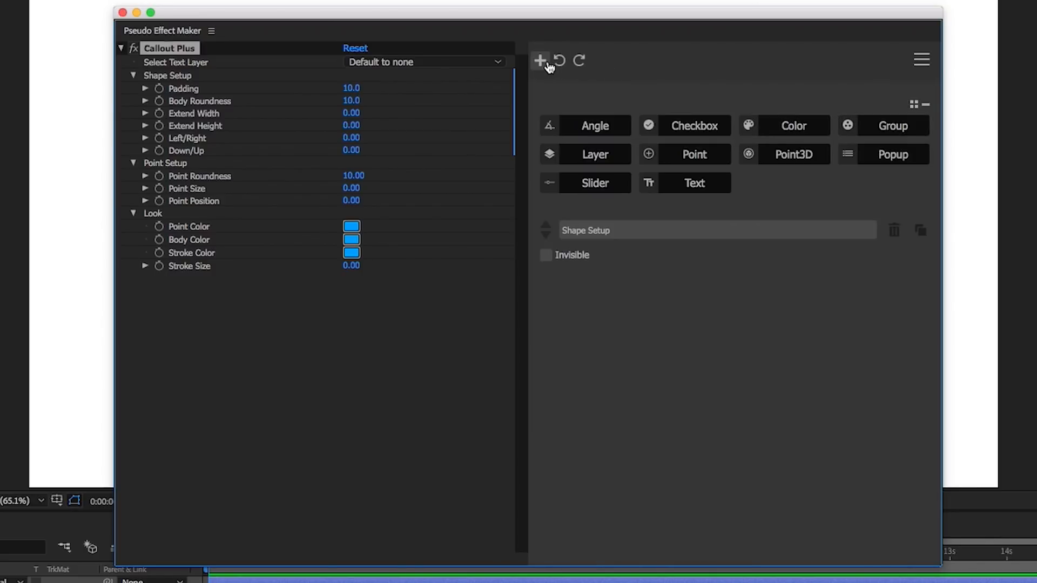
pyautogui.click(923, 60)
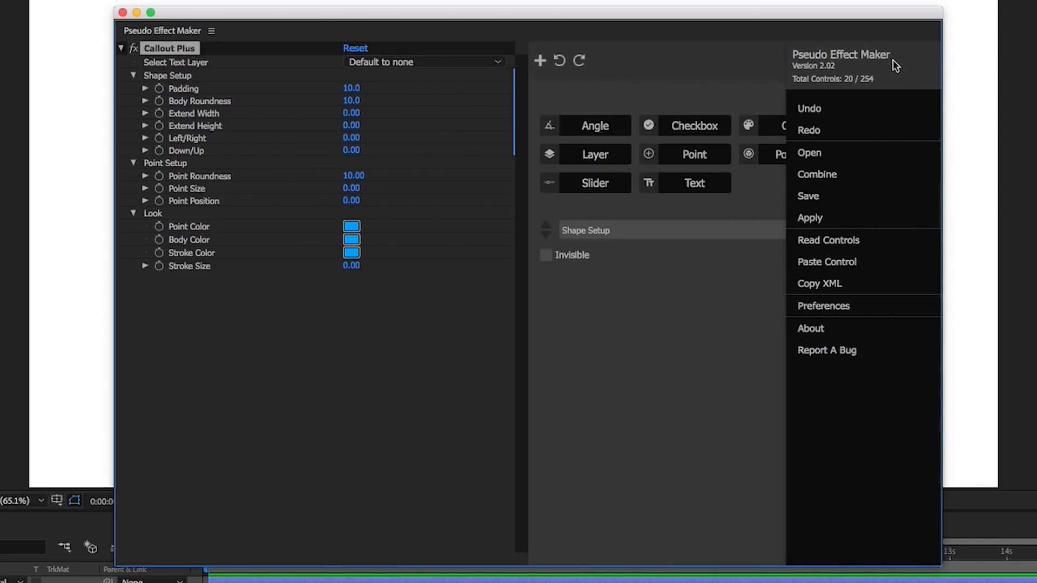
pyautogui.click(719, 325)
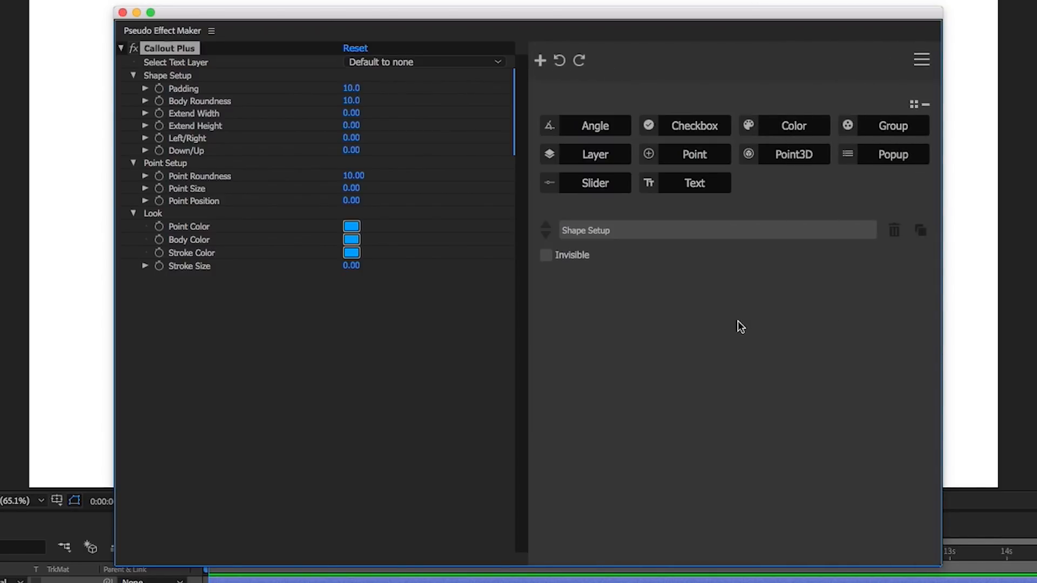
pyautogui.moveTo(650, 17); pyautogui.dragTo(649, 17)
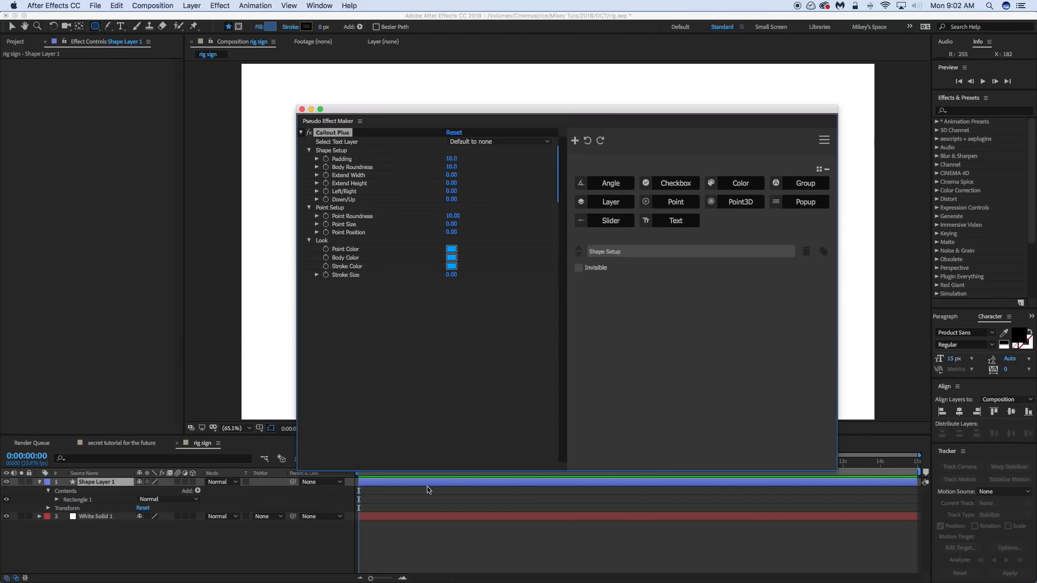
# Apply the Callout Plus pseudo effect to Shape Layer 1 and minimize the Pseudo Effect Maker window
pyautogui.click(426, 486)
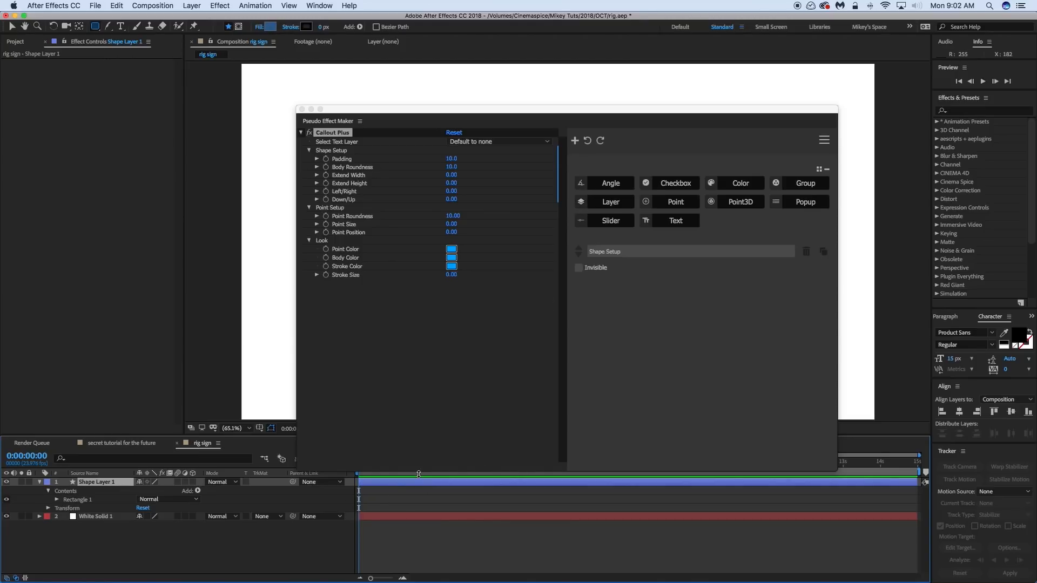
pyautogui.click(575, 141)
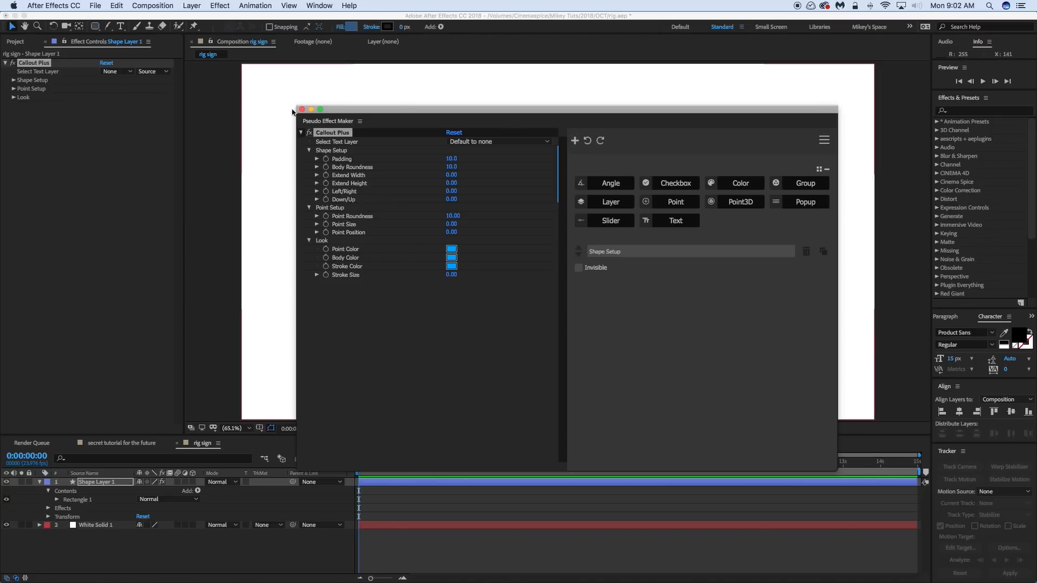
pyautogui.click(311, 109)
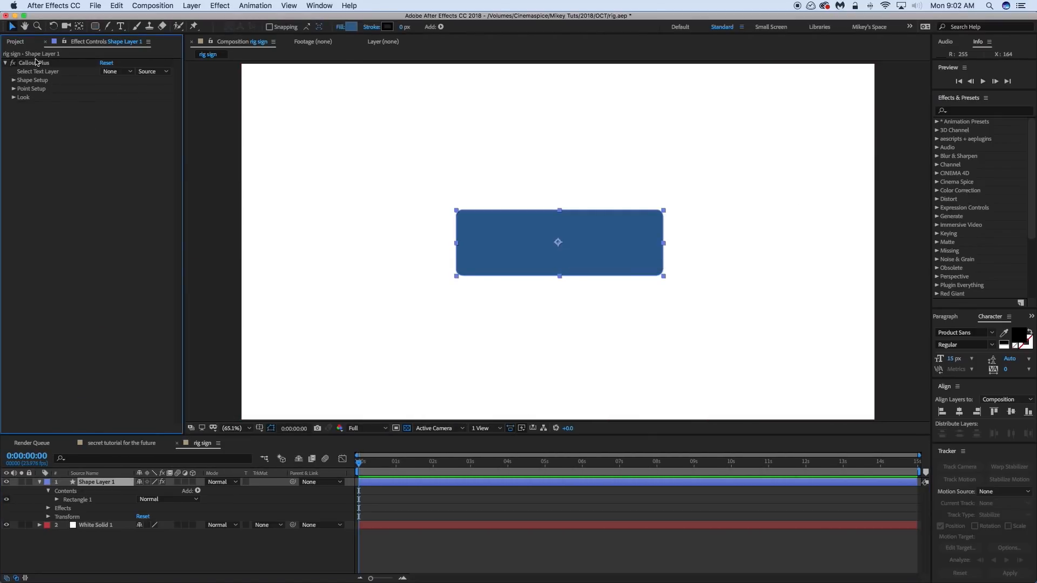
# Expand the Shape Setup, Point Setup and Look groups of the Callout Plus effect on Shape Layer 1
pyautogui.click(14, 80)
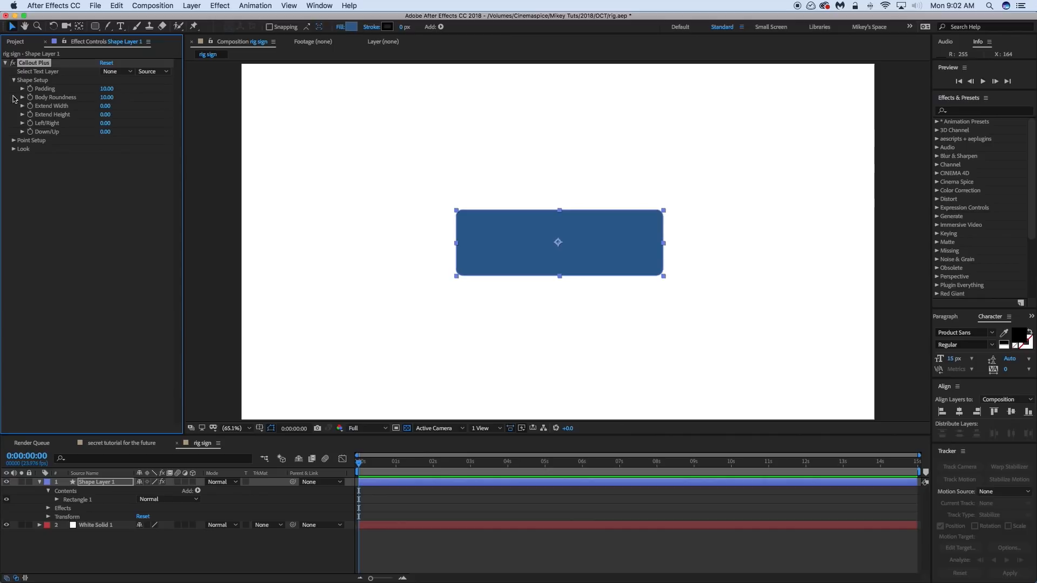
pyautogui.click(14, 140)
pyautogui.click(14, 175)
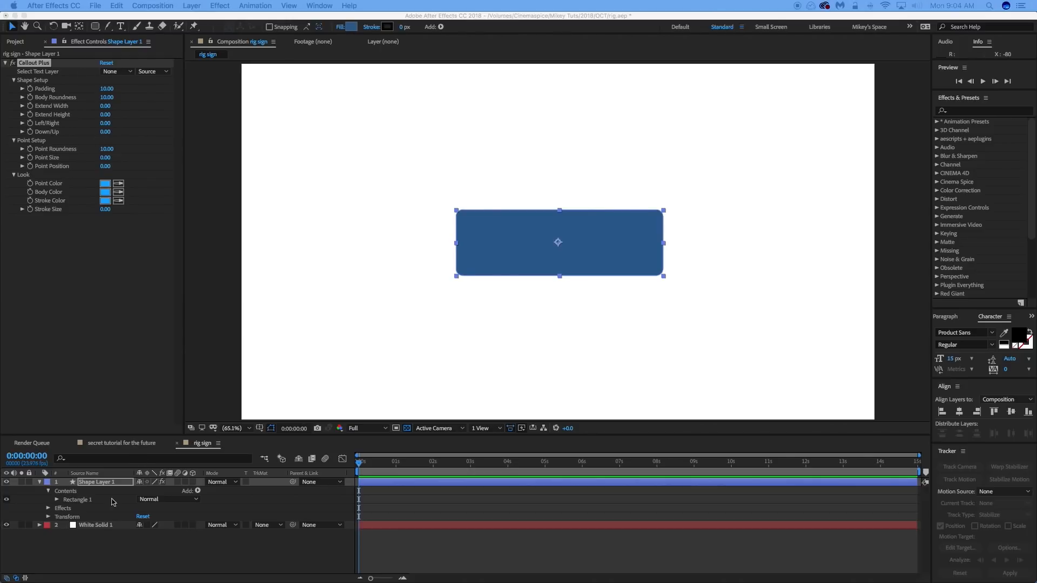
# Create a "$400" text layer over the blue rectangle, styled in white Helvetica Neue Bold at 114 px
pyautogui.click(460, 480)
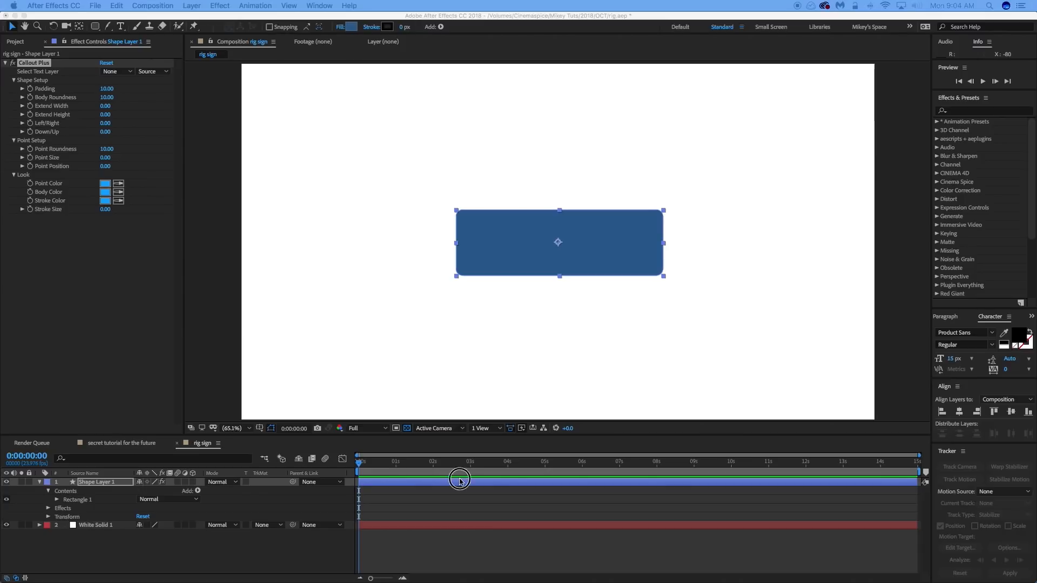
pyautogui.click(120, 29)
pyautogui.click(526, 243)
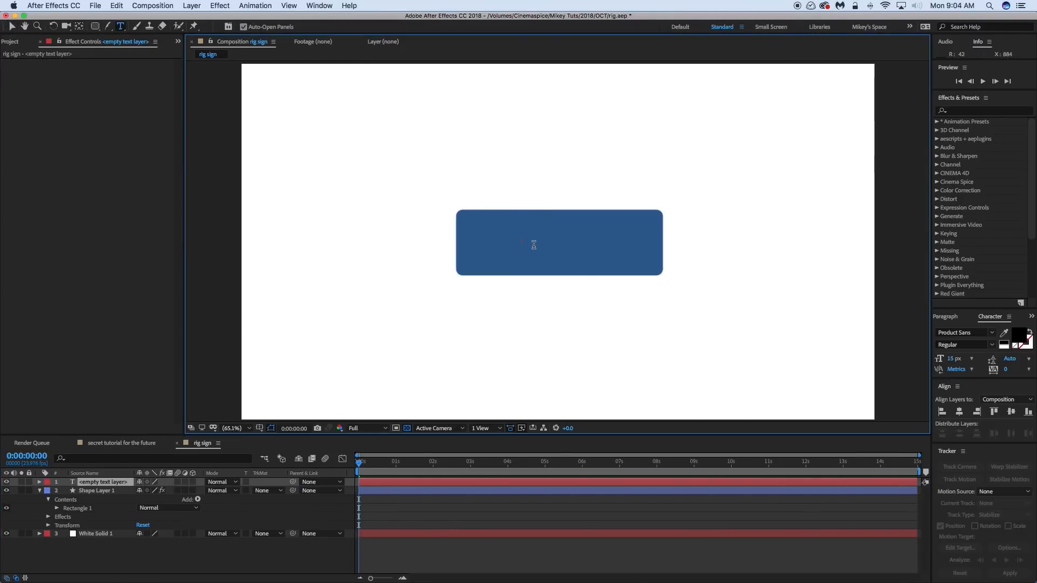
pyautogui.write('$400')
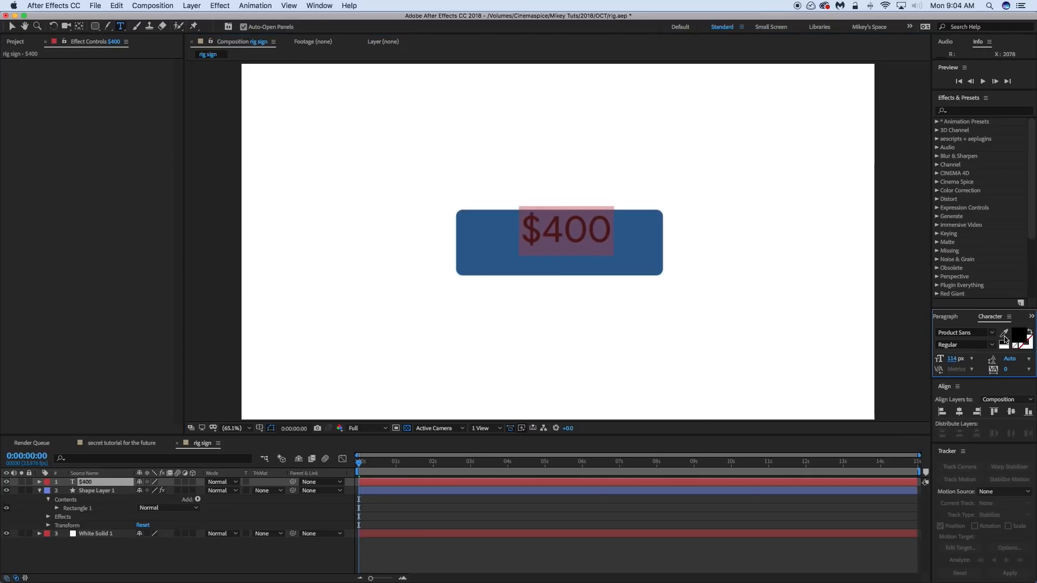
pyautogui.click(12, 26)
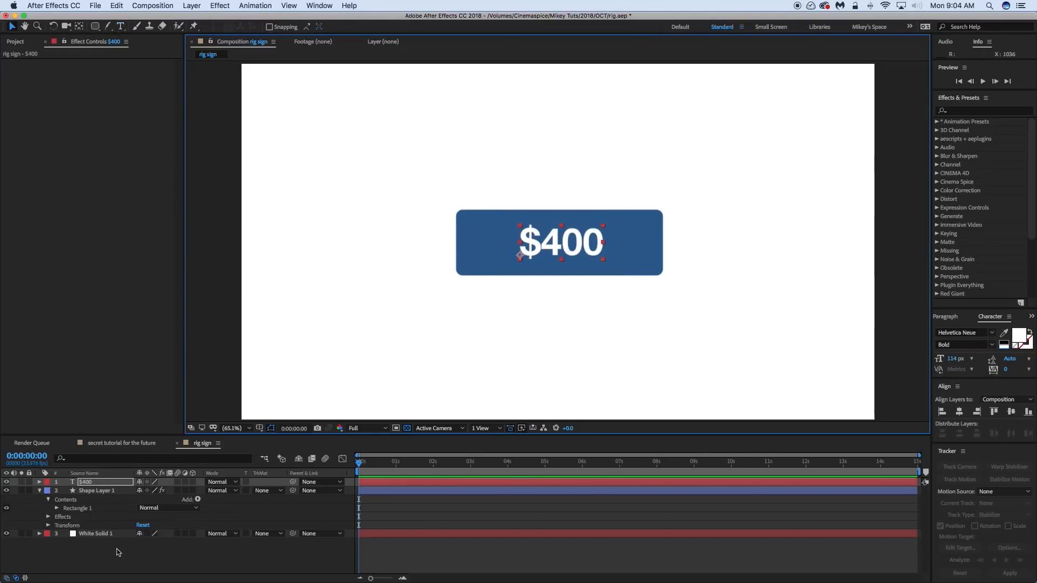
# Recolor the White Solid 1 background layer to light gray
pyautogui.click(103, 534)
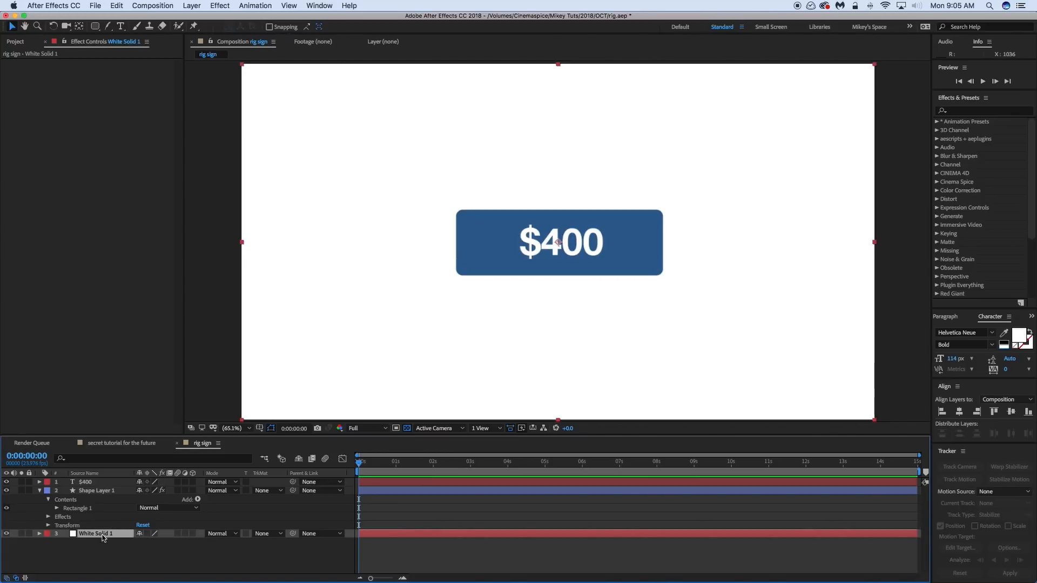
pyautogui.press('super+shift+y')
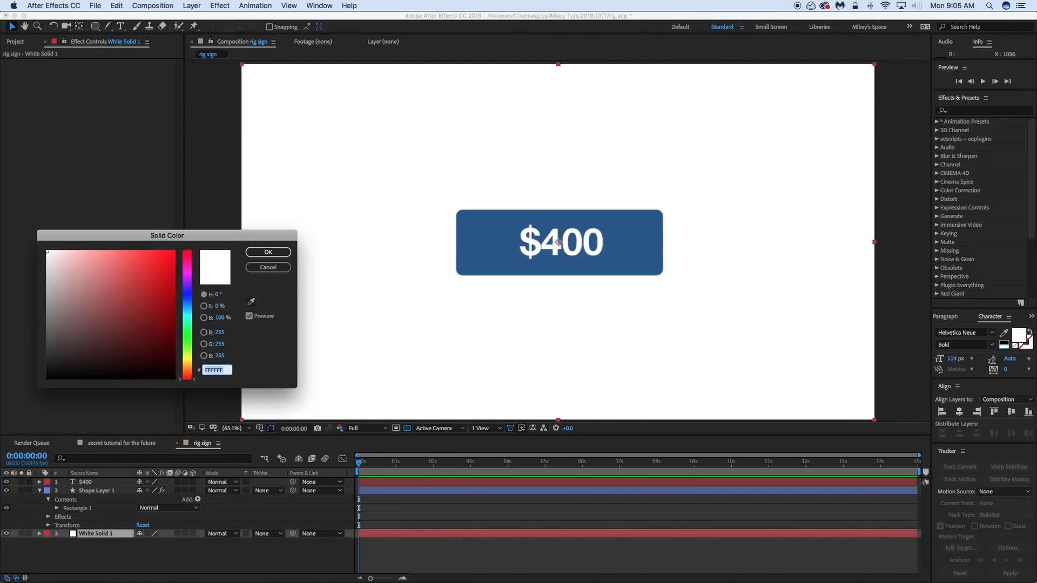
pyautogui.moveTo(44, 319)
pyautogui.mouseDown()
pyautogui.moveTo(32, 316)
pyautogui.moveTo(26, 272)
pyautogui.mouseUp()
pyautogui.click(256, 252)
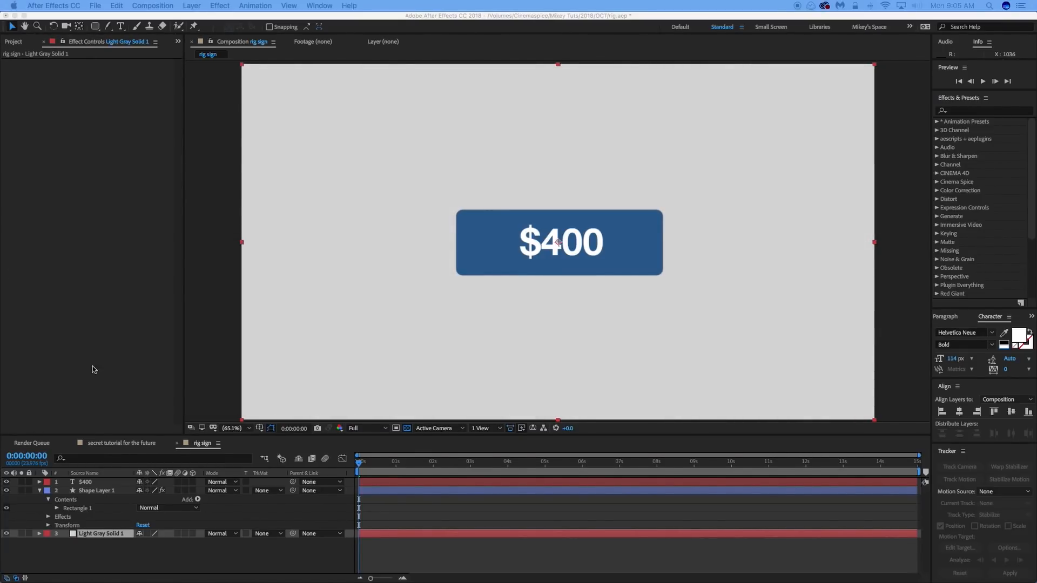
# Rename Shape Layer 1 as "Callout Plus"
pyautogui.click(113, 492)
pyautogui.press('Return')
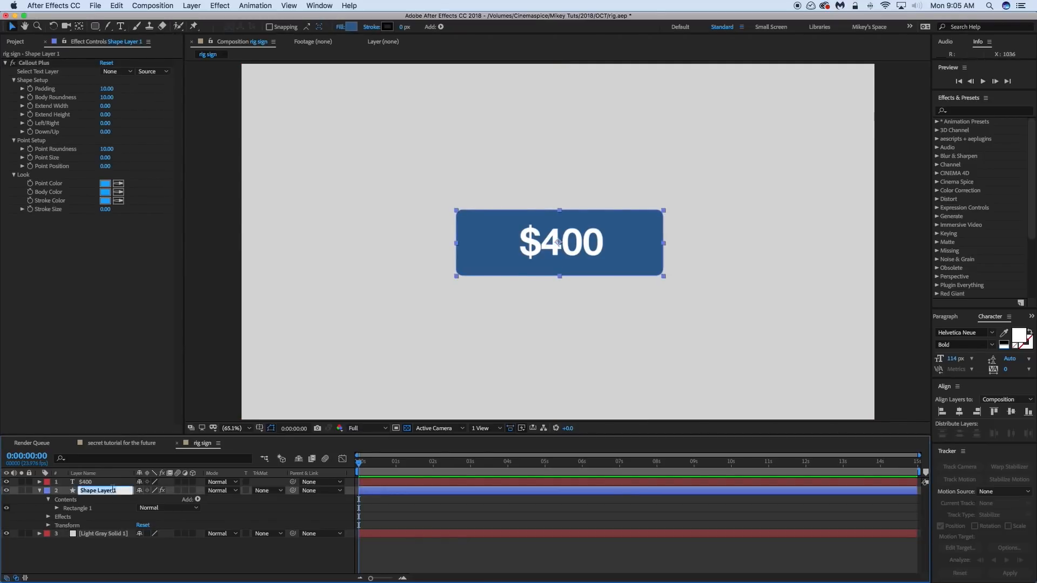
pyautogui.write('Callout Plus')
pyautogui.click(117, 508)
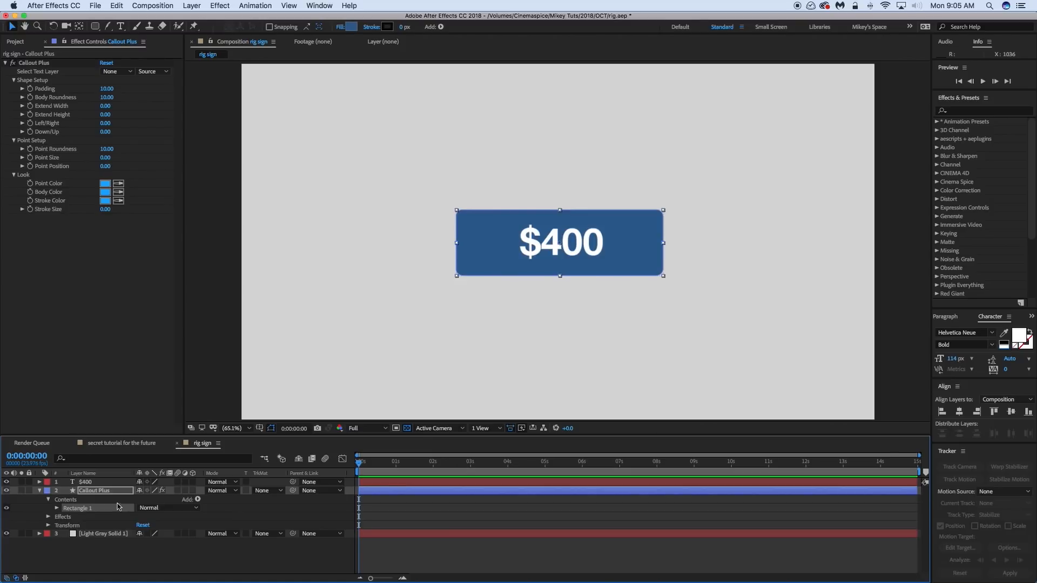
# Set the Callout Plus effect's Select Text Layer control to the $400 layer
pyautogui.click(119, 492)
pyautogui.click(121, 72)
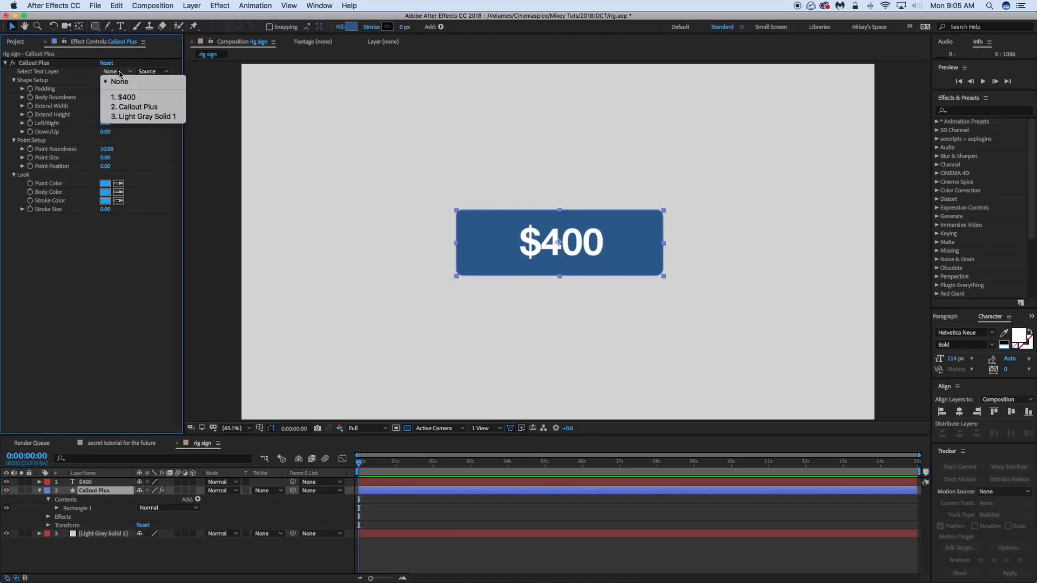
pyautogui.click(137, 100)
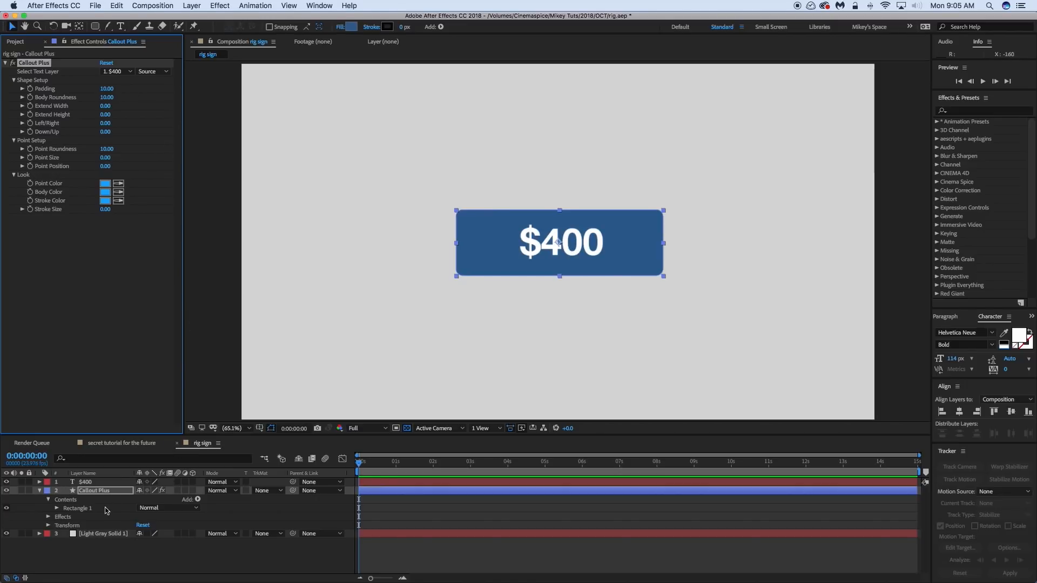
# Center the anchor point of the $400 text layer within its content
pyautogui.click(502, 213)
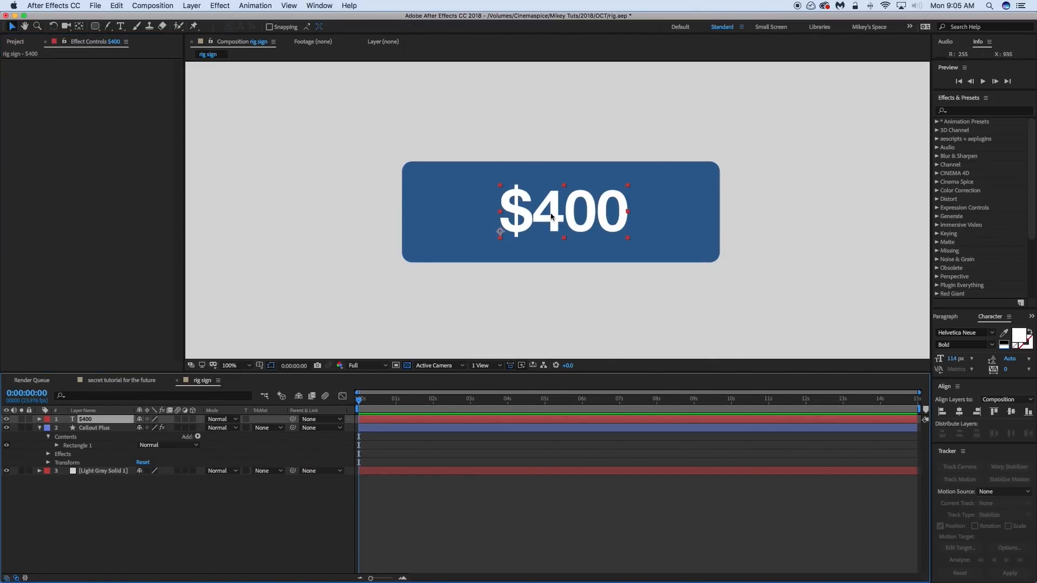
pyautogui.click(409, 421)
pyautogui.press('super+alt+Home')
# Move the blue Callout Plus rectangle off the text to the composition's upper right, at about 1498, 134
pyautogui.click(572, 227)
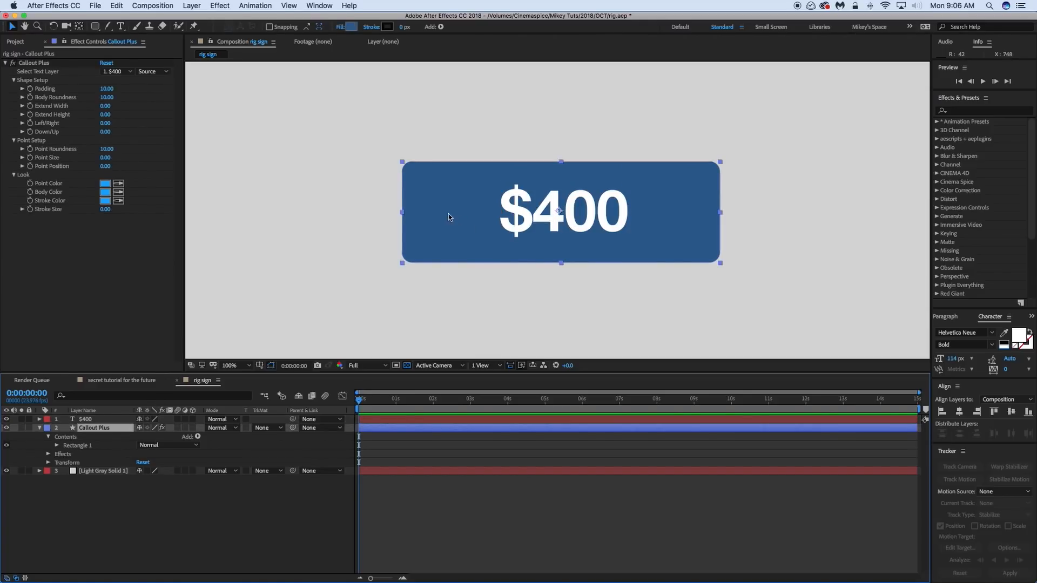
pyautogui.moveTo(448, 213); pyautogui.dragTo(639, 301)
pyautogui.press(',')
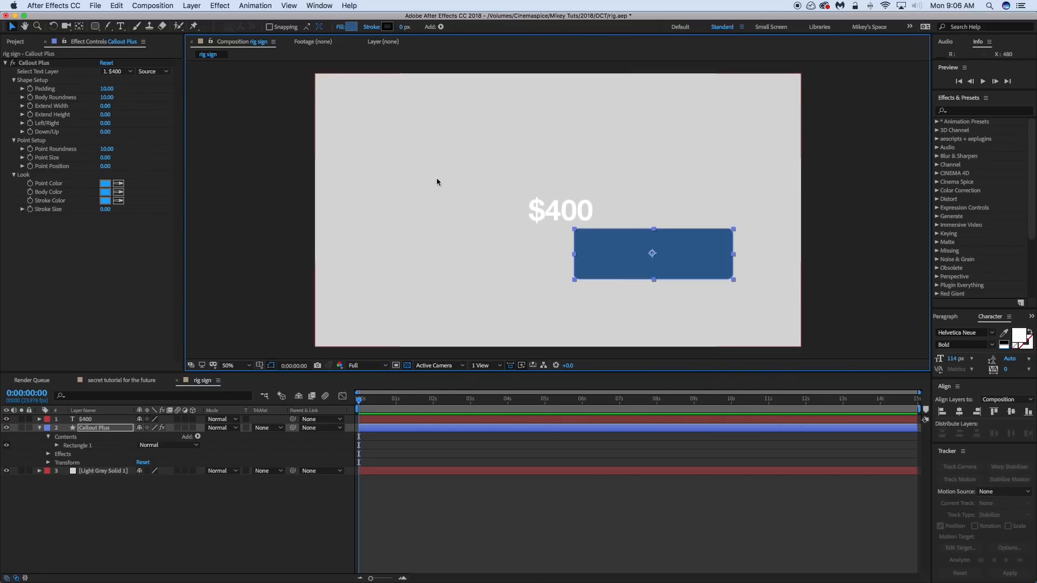
pyautogui.moveTo(576, 270); pyautogui.dragTo(636, 121)
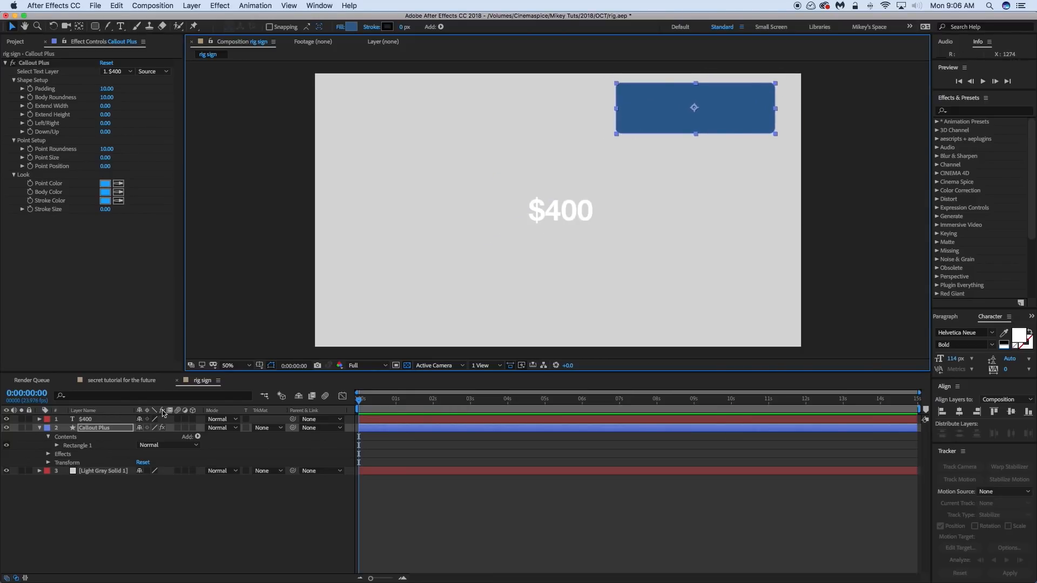
# Give the Callout Plus layer's Position the expression effect("Callout Plus")("Select Text Layer").position
pyautogui.click(48, 462)
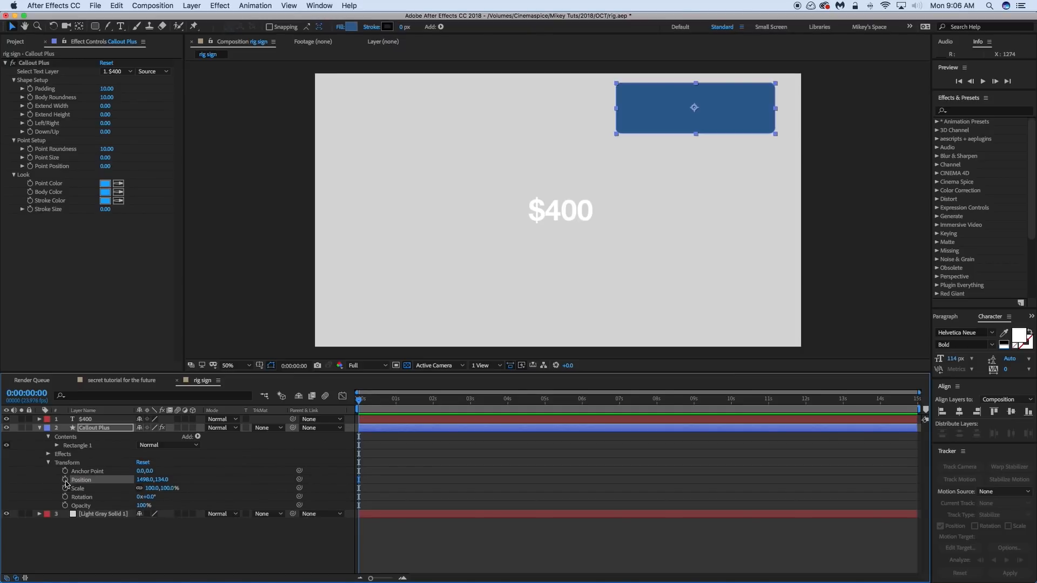
pyautogui.keyDown('alt'); pyautogui.click(65, 480); pyautogui.keyUp('alt')
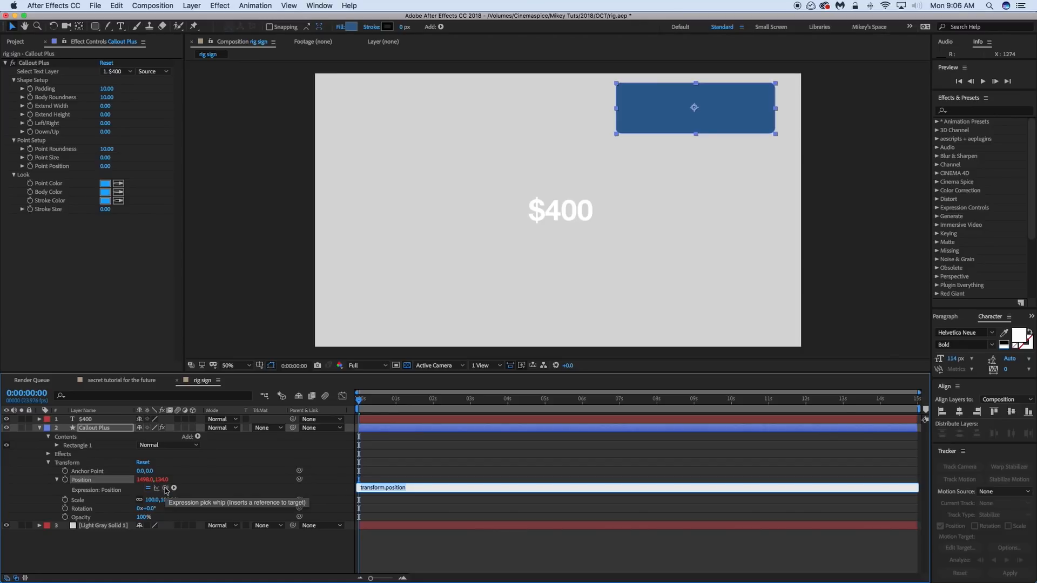
pyautogui.moveTo(166, 488); pyautogui.dragTo(48, 75)
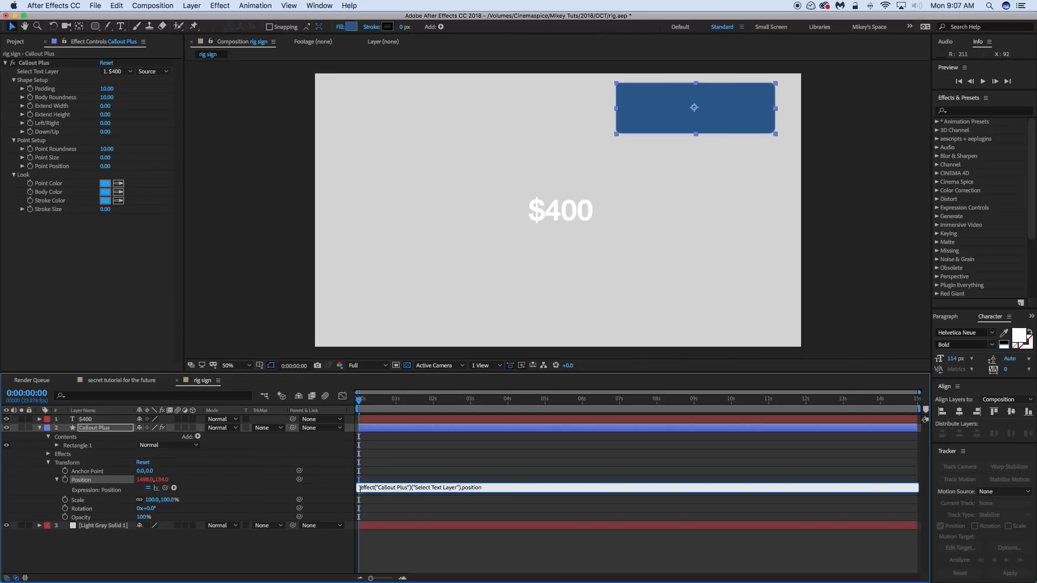
pyautogui.click(483, 473)
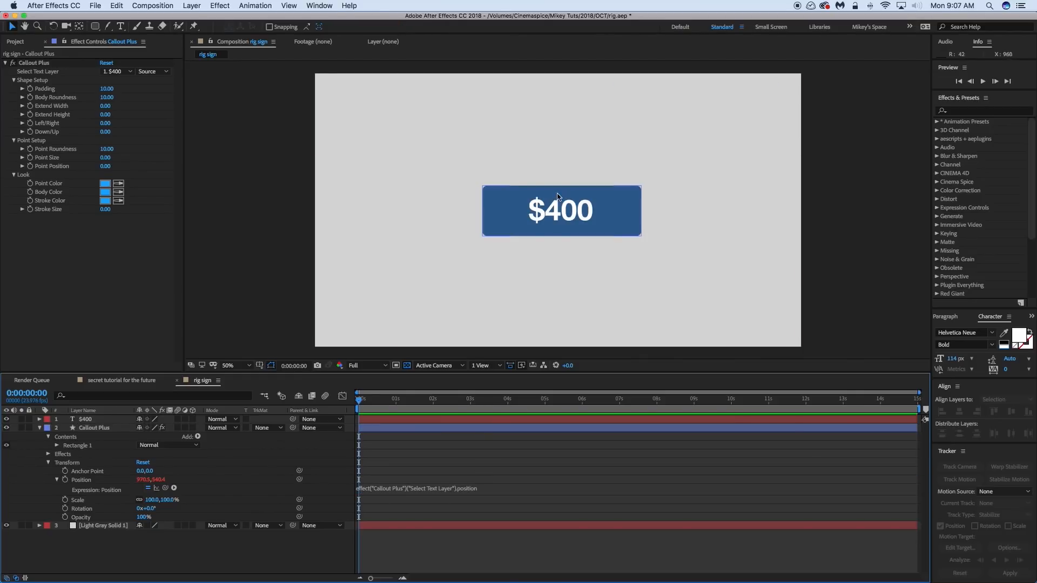
# Move the $400 text down and left of the composition's center, to about 824, 662
pyautogui.moveTo(573, 214); pyautogui.dragTo(539, 252)
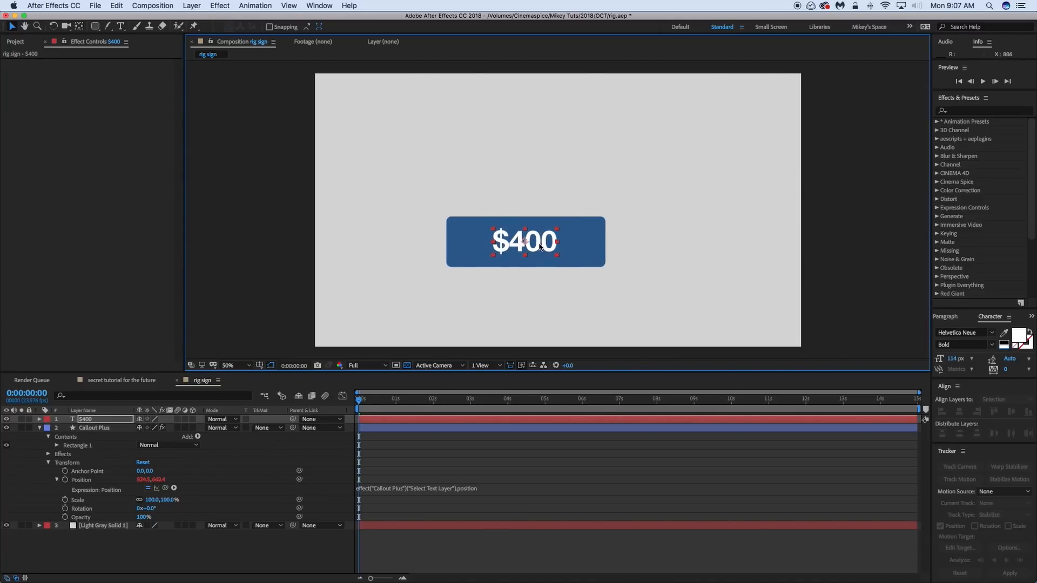
pyautogui.click(511, 467)
pyautogui.click(454, 427)
# Duplicate the $400 text layer, place the copy above the callout and change its text to "$401"
pyautogui.click(460, 419)
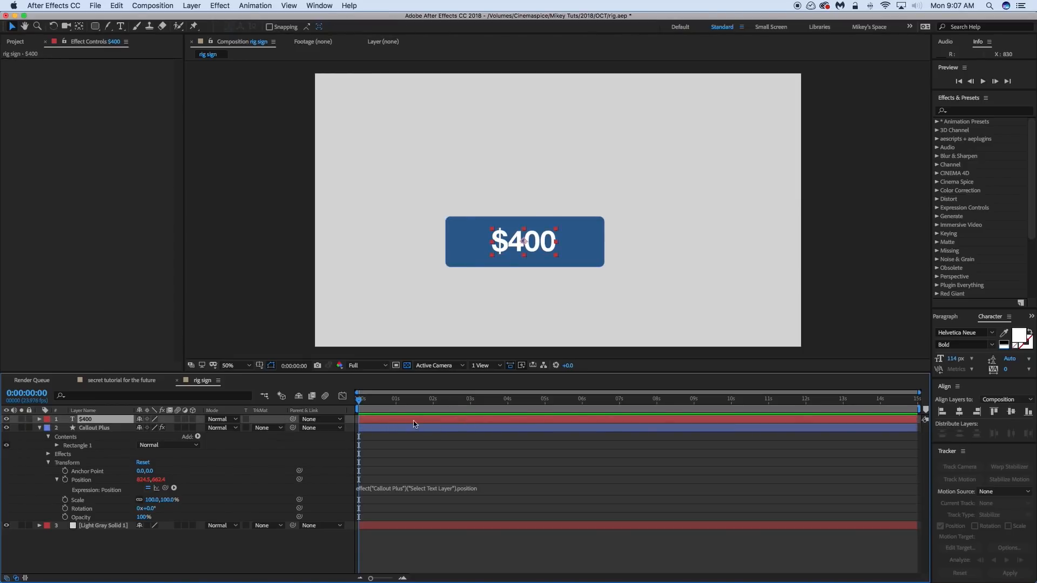
pyautogui.hotkey('ctrl', 'd')
pyautogui.moveTo(524, 241); pyautogui.dragTo(494, 159)
pyautogui.doubleClick(499, 158)
pyautogui.press('Right')
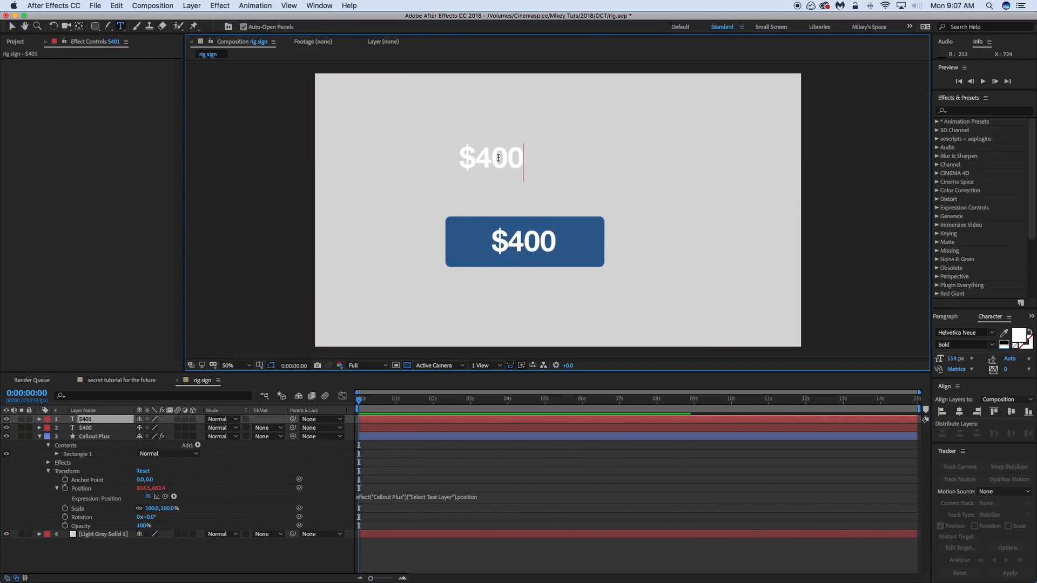
pyautogui.hotkey('shift', 'Left')
pyautogui.hotkey('shift', 'Left')
pyautogui.hotkey('shift', 'Right')
pyautogui.write('1')
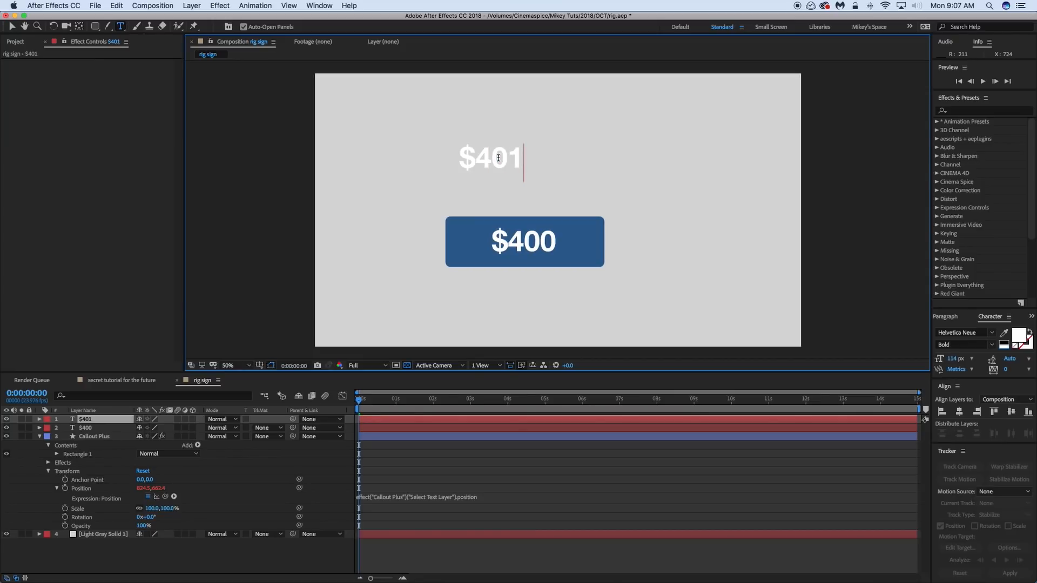
pyautogui.click(705, 448)
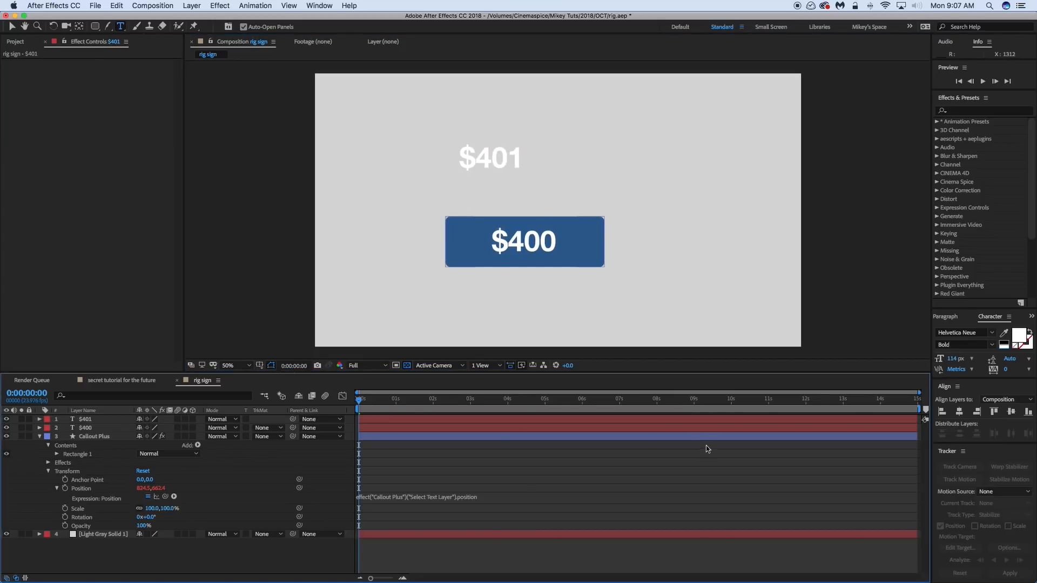
# Move the $401 text to the composition's upper right and choose it as the Callout Plus effect's text layer
pyautogui.click(12, 26)
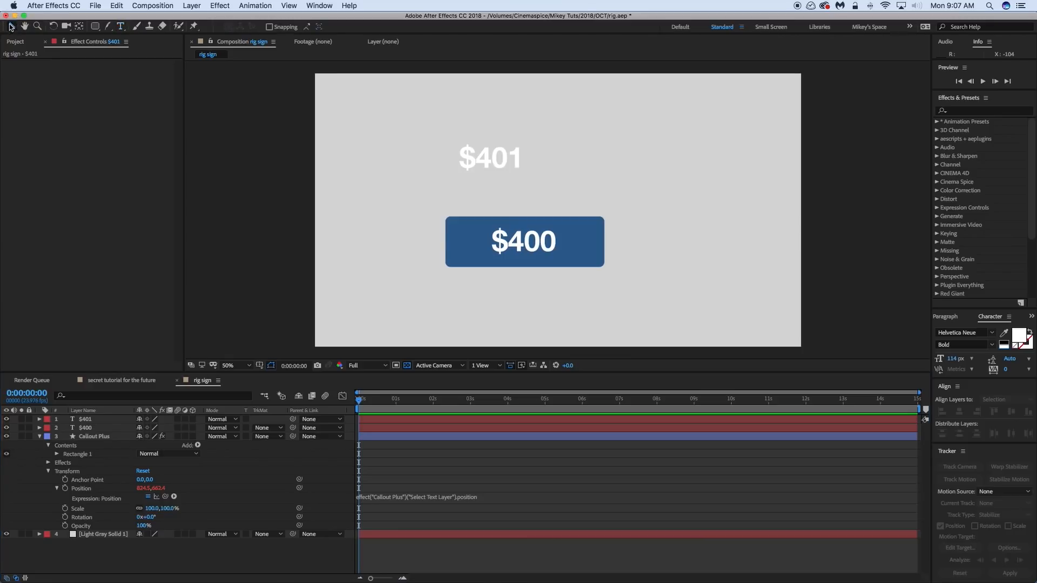
pyautogui.moveTo(528, 169); pyautogui.dragTo(690, 122)
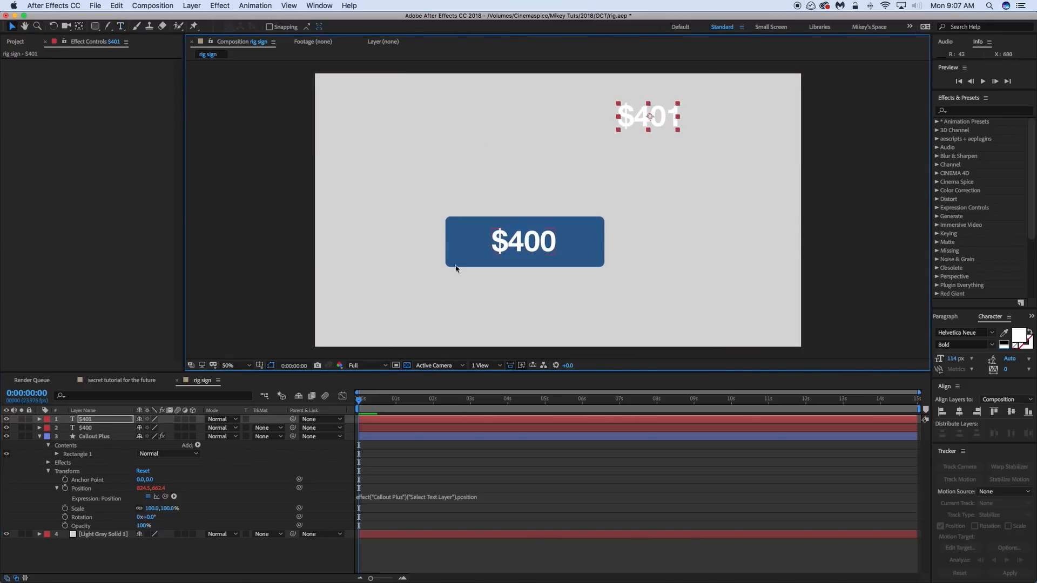
pyautogui.click(102, 438)
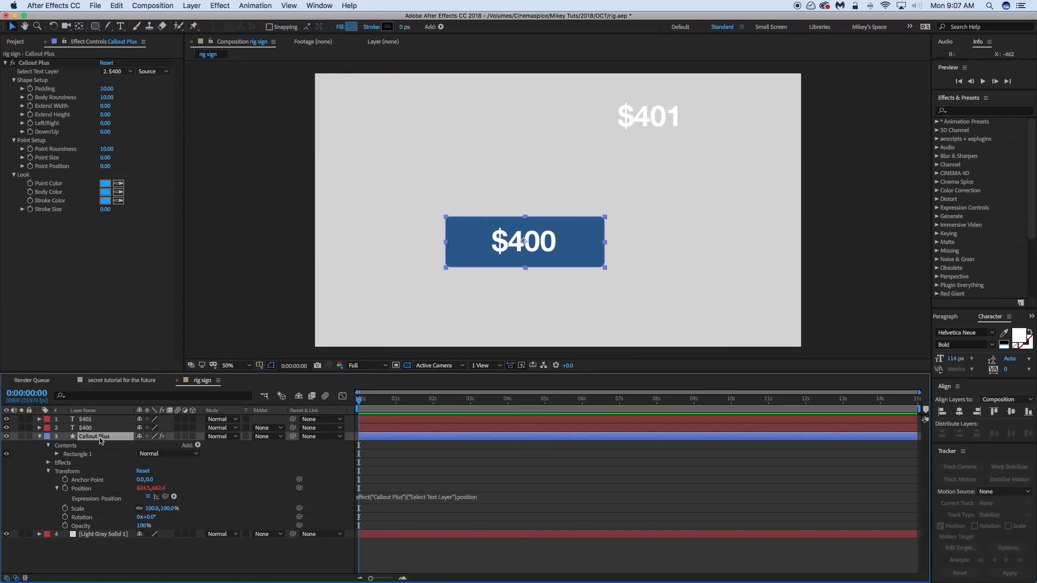
pyautogui.click(125, 72)
pyautogui.click(126, 98)
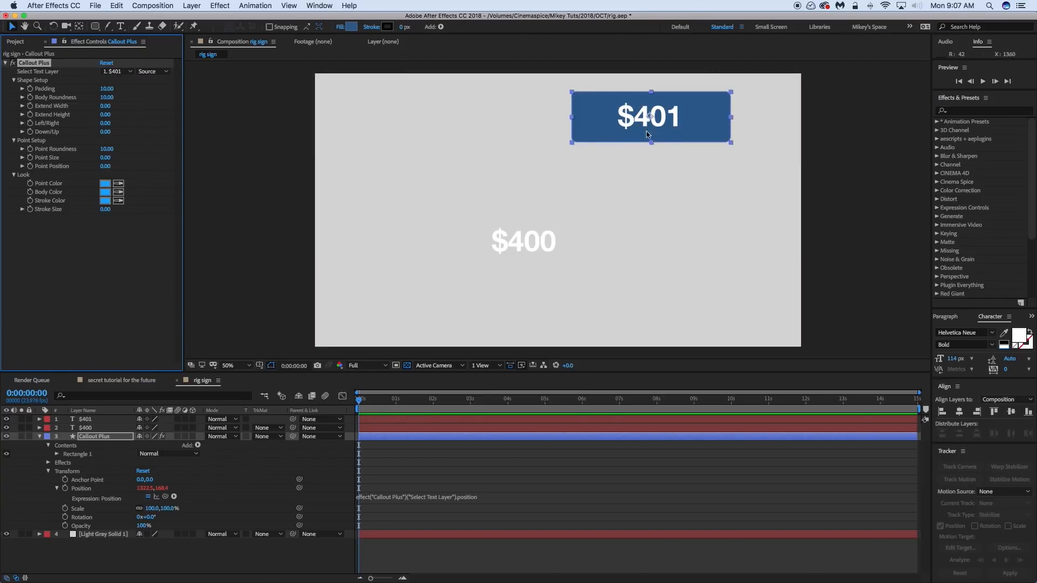
# Undo the last text layer selection and delete the $401 layer
pyautogui.press('super+z')
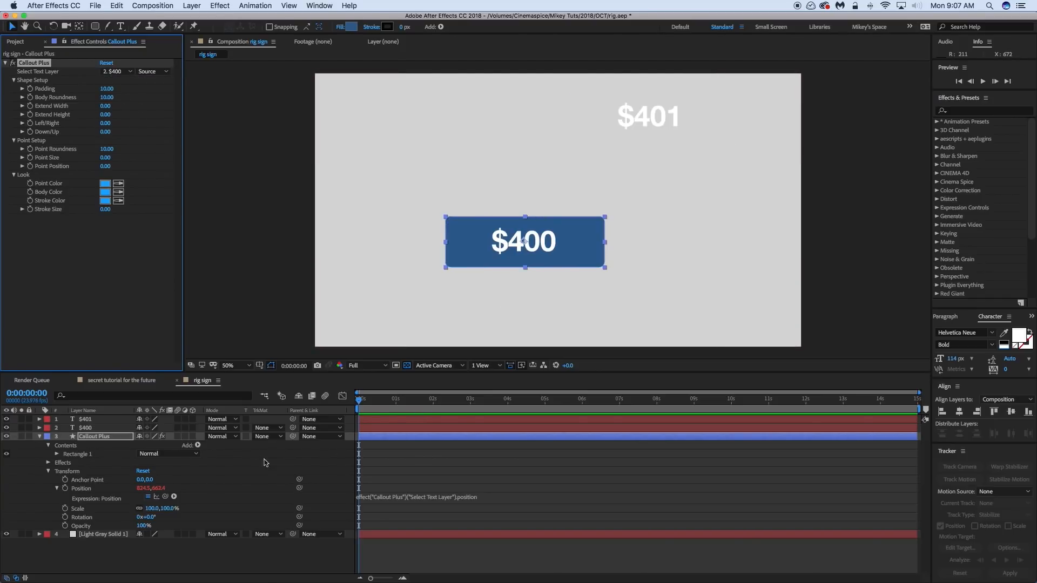
pyautogui.click(105, 424)
pyautogui.press('Delete')
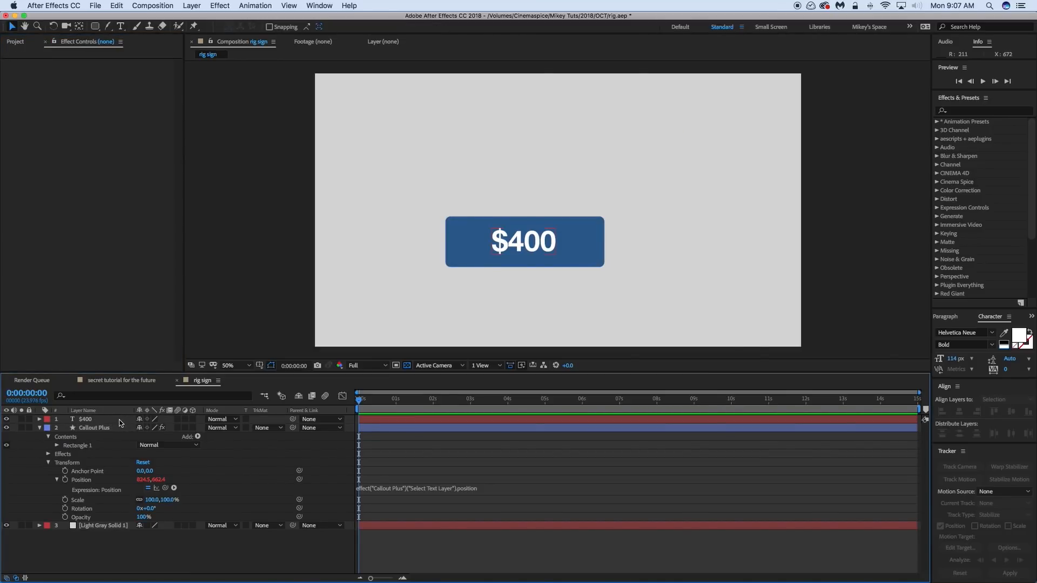
# Set the Callout Plus effect's Select Text Layer control to None to test the Position expression
pyautogui.click(113, 428)
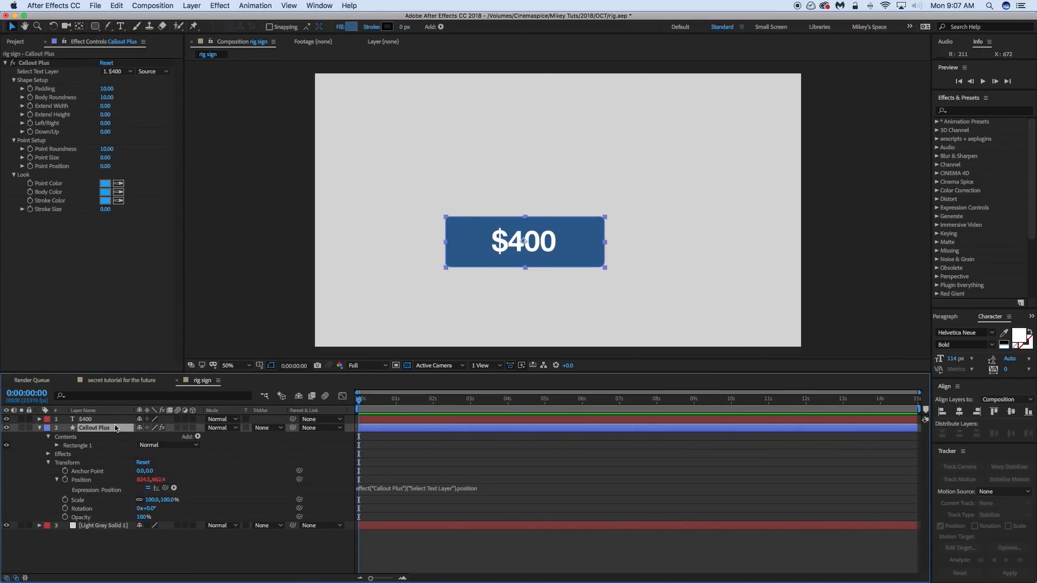
pyautogui.click(128, 72)
pyautogui.click(125, 80)
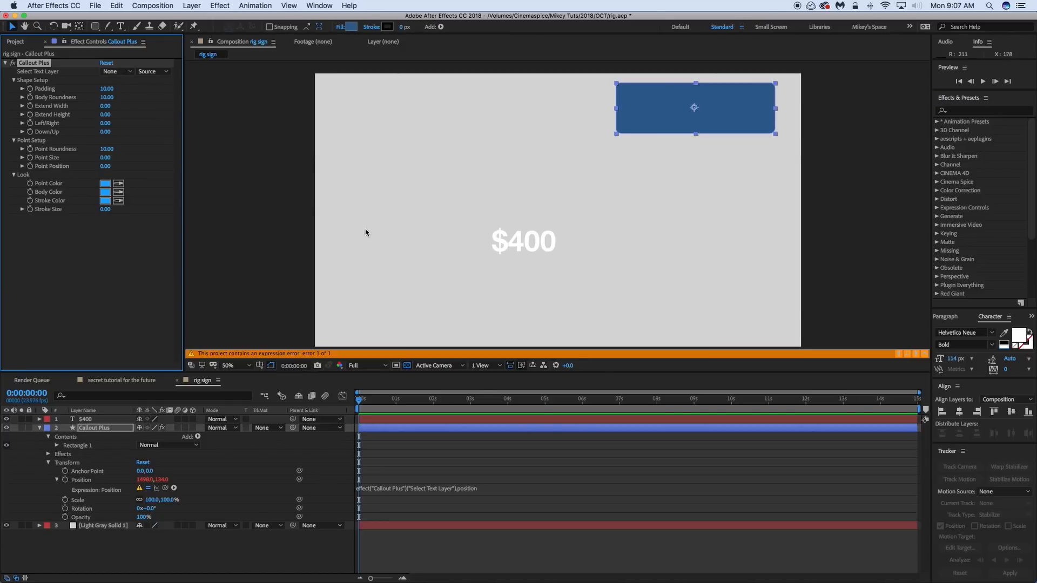
# Wrap the Callout Plus Position expression in a try block, adding "catch(err){ value;}" as the fallback
pyautogui.click(506, 491)
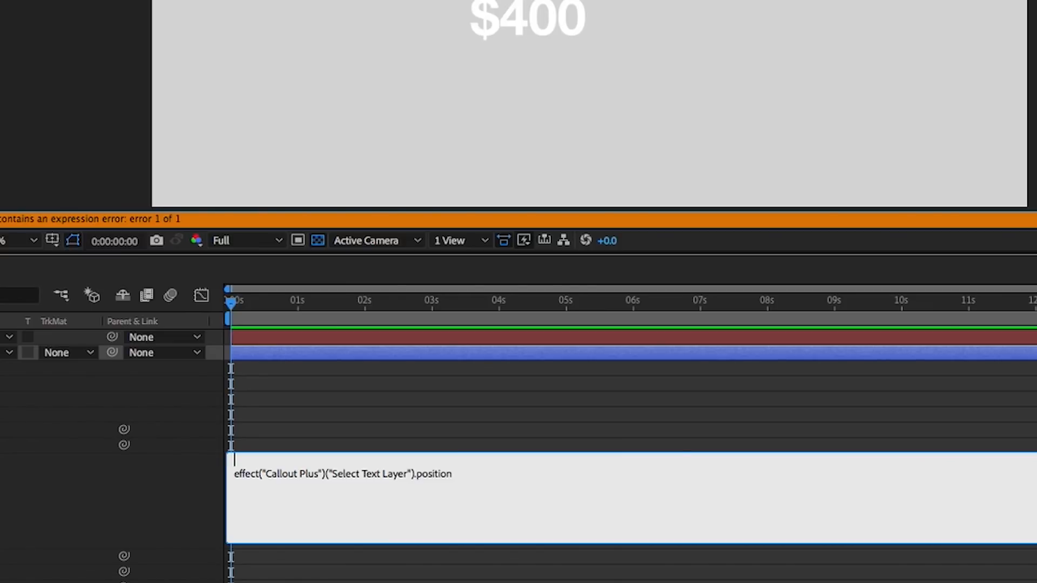
pyautogui.write('try{')
pyautogui.click(482, 473)
pyautogui.write(';')
pyautogui.press('Return')
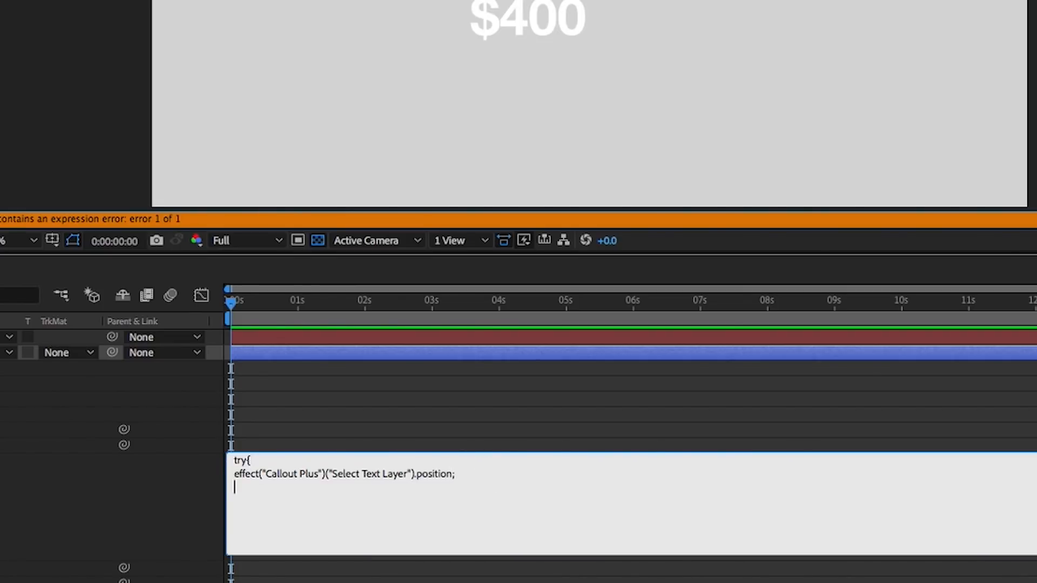
pyautogui.write('}catch(err){')
pyautogui.press('Return')
pyautogui.write('v')
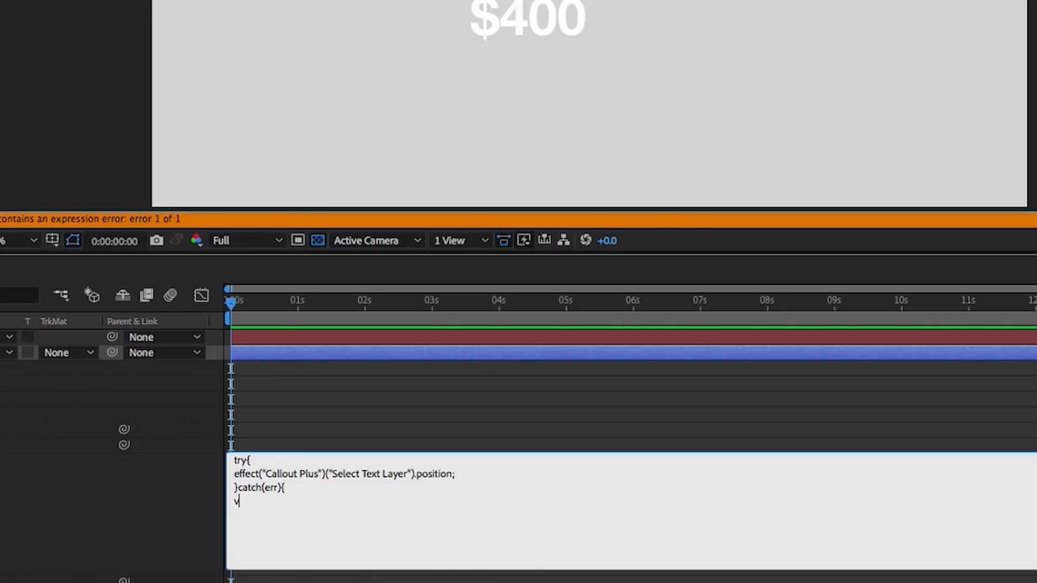
pyautogui.write('alue;}')
pyautogui.click(313, 444)
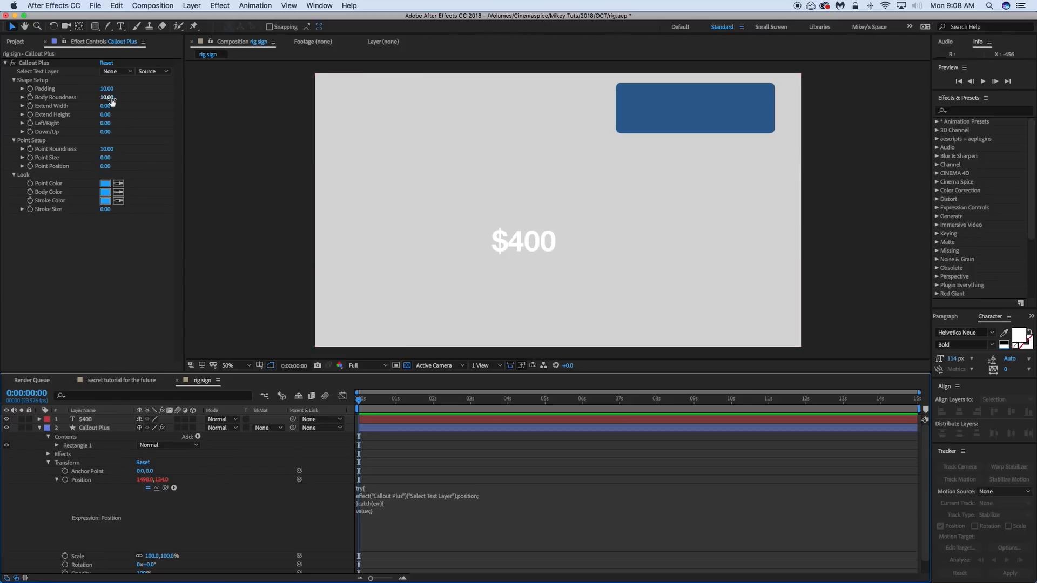
# Test the Position fallback by switching Select Text Layer between $400 and None, leave $400 chosen, and move the playhead to 0:00:04:22
pyautogui.click(109, 72)
pyautogui.click(128, 97)
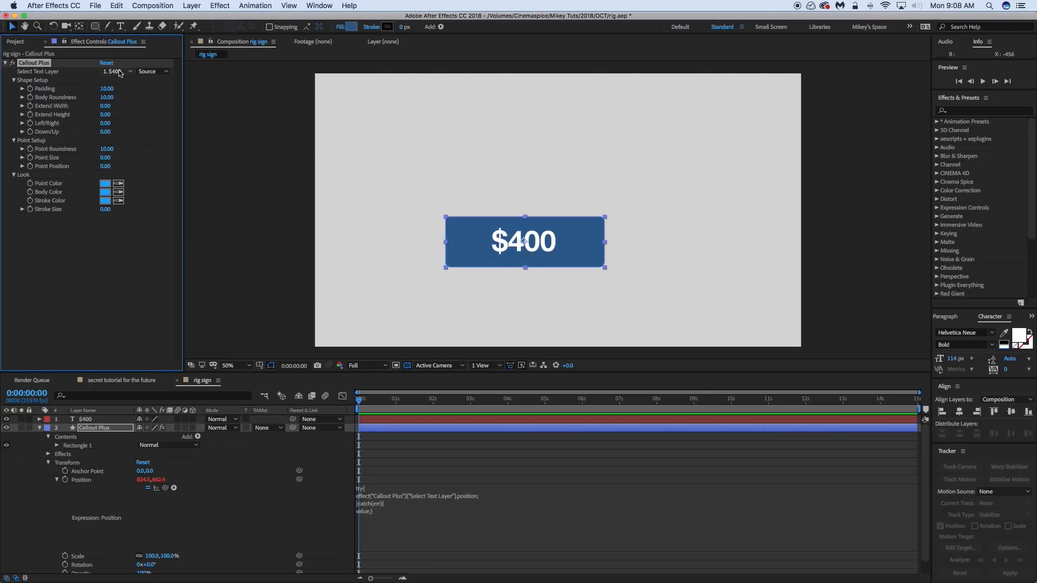
pyautogui.click(119, 72)
pyautogui.click(120, 81)
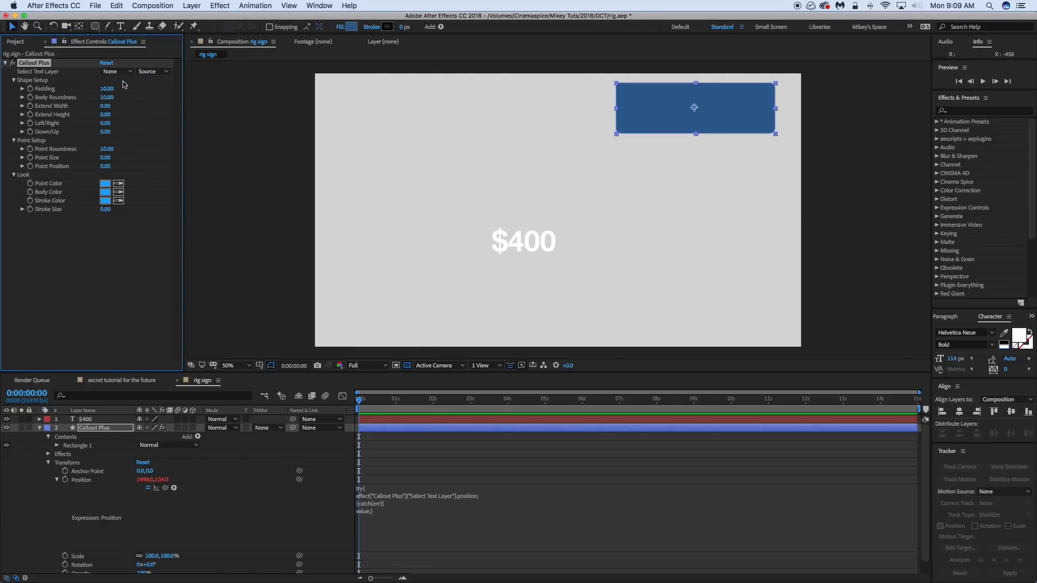
pyautogui.click(119, 72)
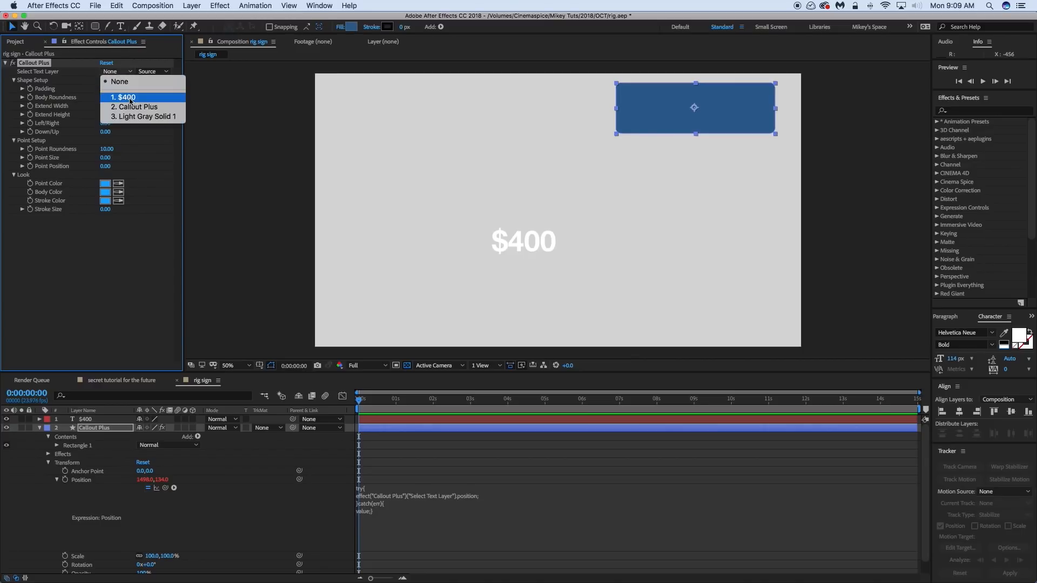
pyautogui.click(132, 101)
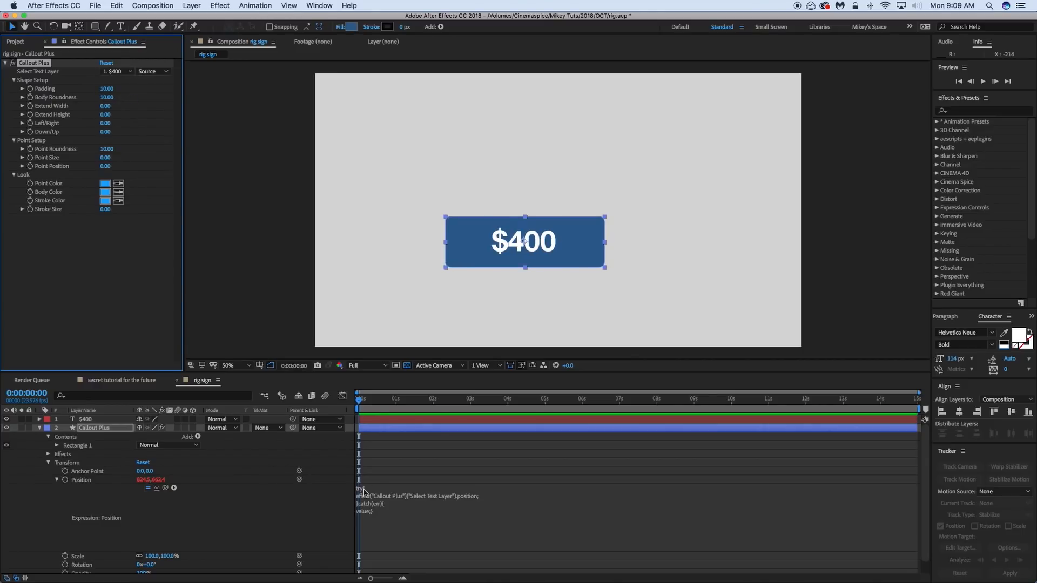
pyautogui.moveTo(361, 404); pyautogui.dragTo(542, 400)
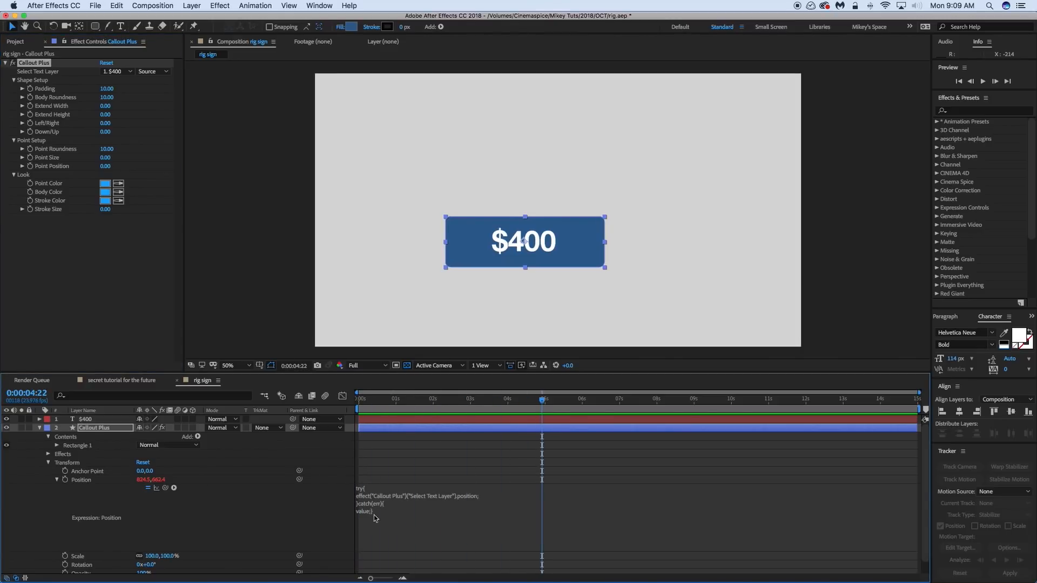
# Add an expression to the Callout Plus layer's Rotation and paste in the Position property's try/catch expression
pyautogui.click(48, 437)
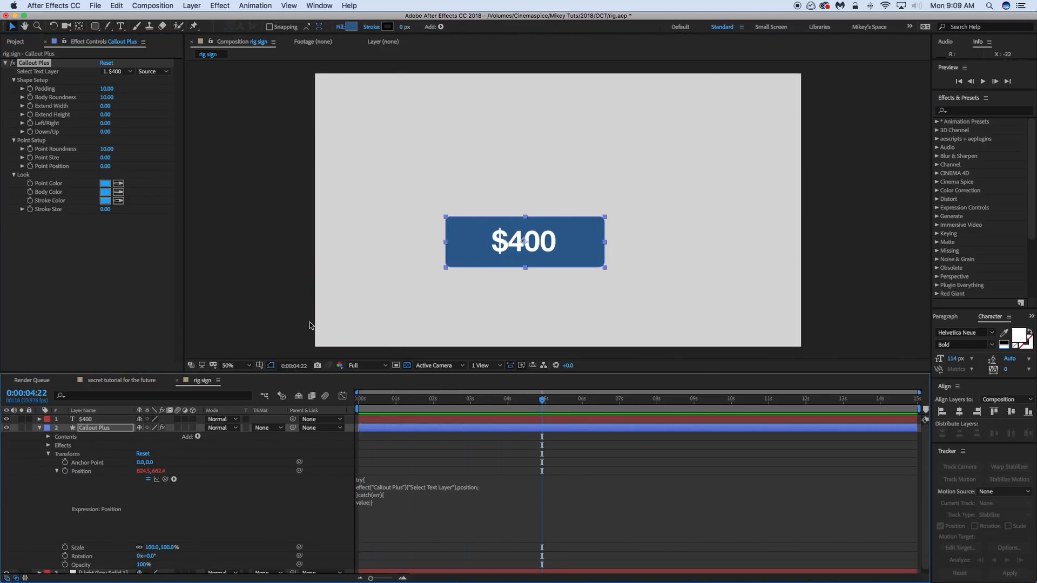
pyautogui.scroll(-1, 103, 458)
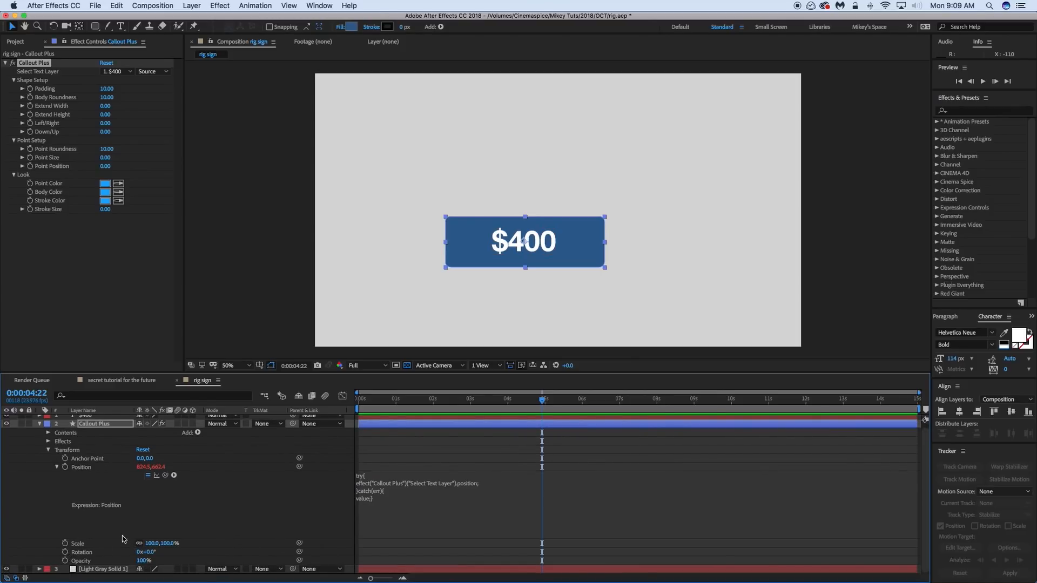
pyautogui.keyDown('alt'); pyautogui.click(65, 551); pyautogui.keyUp('alt')
pyautogui.click(413, 498)
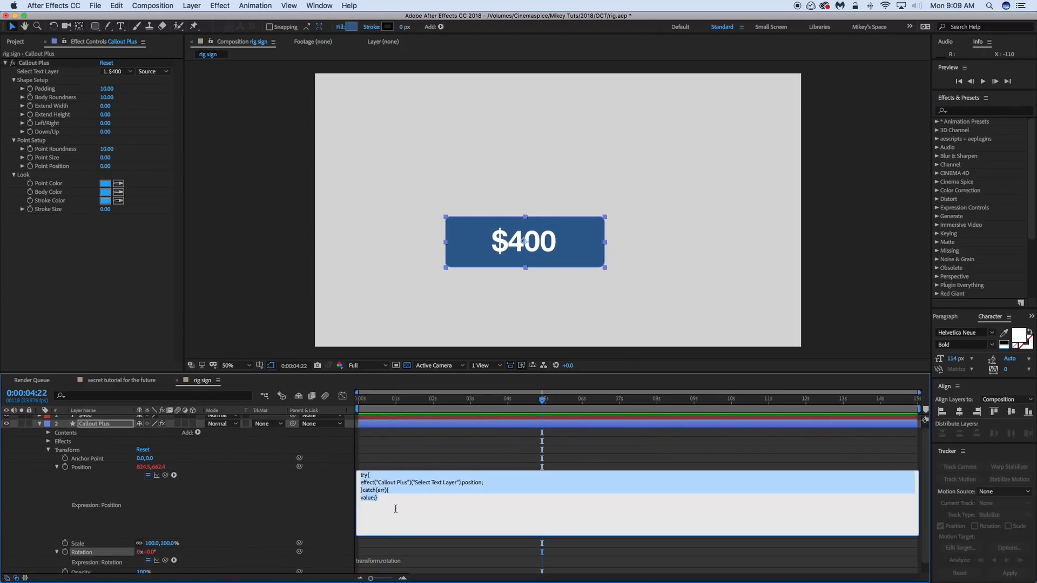
pyautogui.moveTo(394, 504); pyautogui.dragTo(354, 471)
pyautogui.press('super+c')
pyautogui.click(454, 556)
pyautogui.press('super+v')
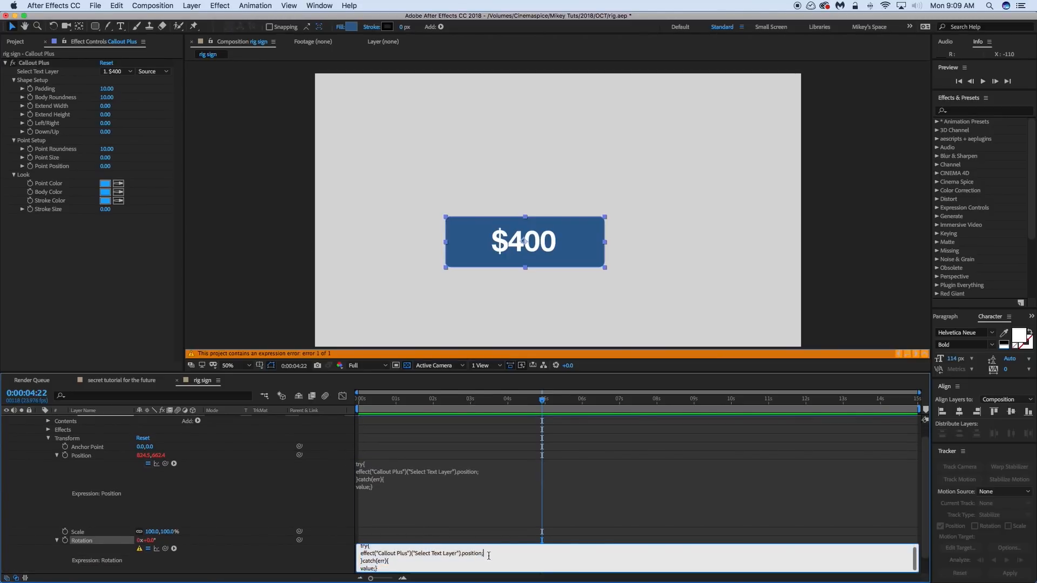
# Make the pasted Rotation expression reference the selected text layer's rotation
pyautogui.click(489, 555)
pyautogui.press('BackSpace')
pyautogui.hotkey('shift', 'Left')
pyautogui.hotkey('shift', 'Left')
pyautogui.hotkey('shift', 'Left')
pyautogui.hotkey('shift', 'Left')
pyautogui.hotkey('shift', 'Left')
pyautogui.hotkey('shift', 'Left')
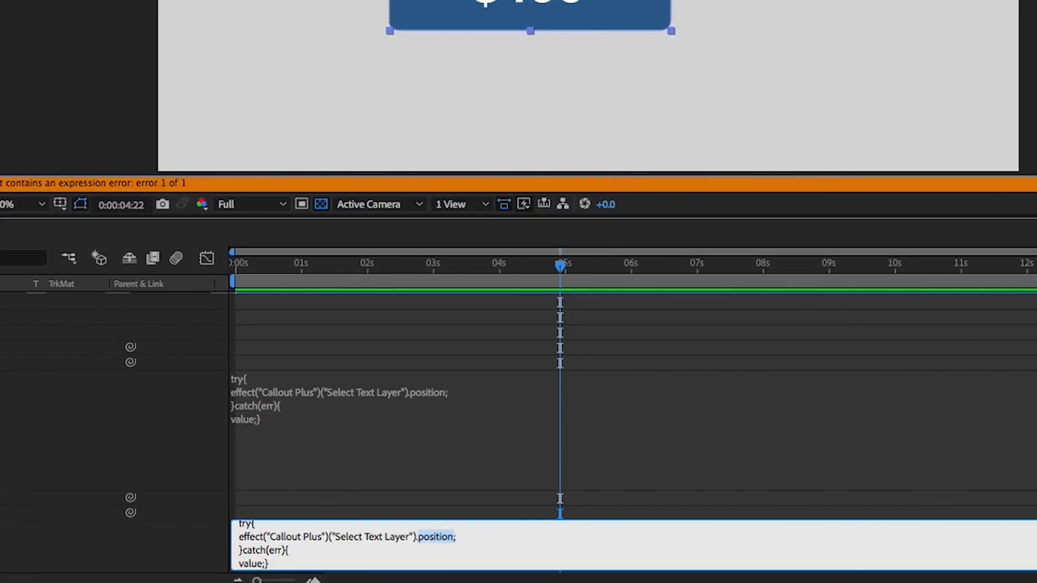
pyautogui.write('rotation')
pyautogui.click(460, 514)
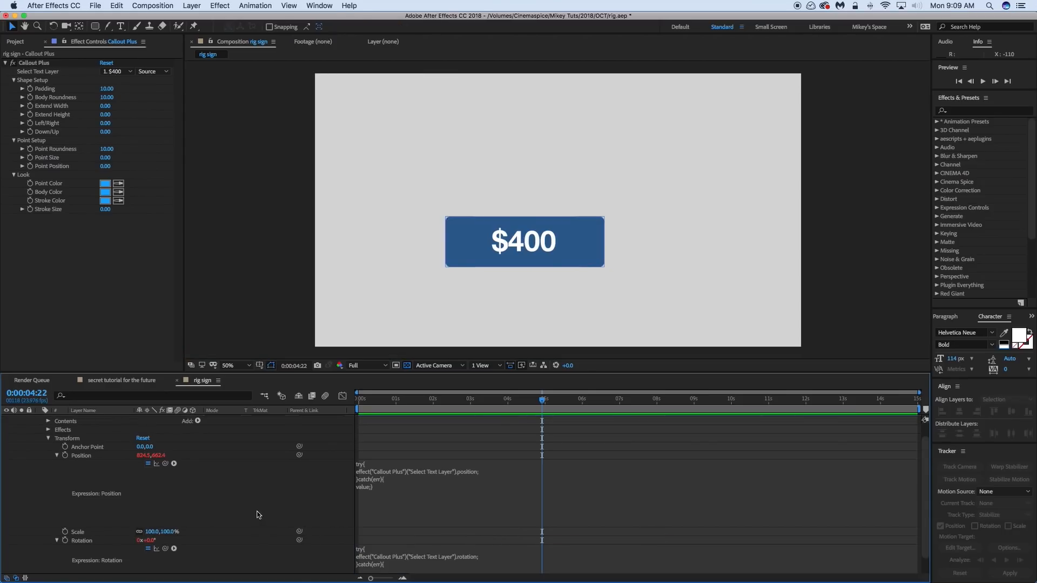
# Give the Callout Plus layer's Scale the same try/catch expression, referencing the selected text layer's scale
pyautogui.keyDown('alt'); pyautogui.click(65, 532); pyautogui.keyUp('alt')
pyautogui.press('super+v')
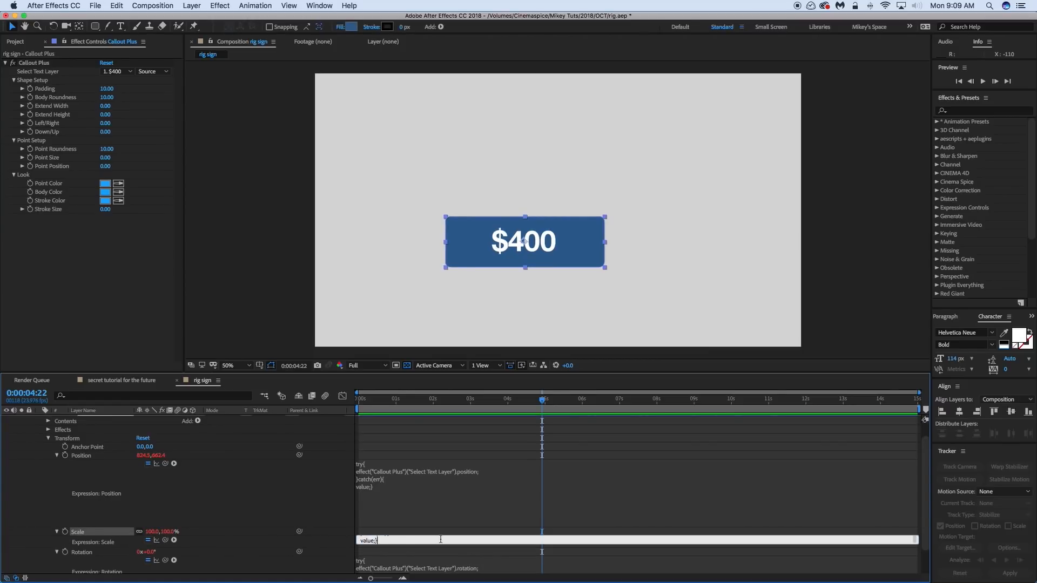
pyautogui.moveTo(458, 546); pyautogui.dragTo(465, 579)
pyautogui.click(484, 547)
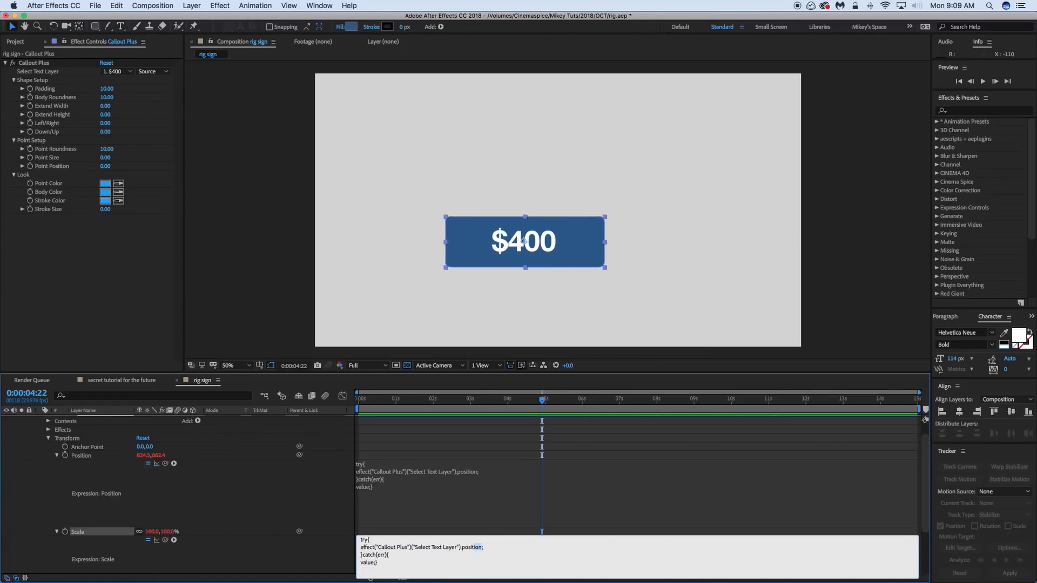
pyautogui.write('s')
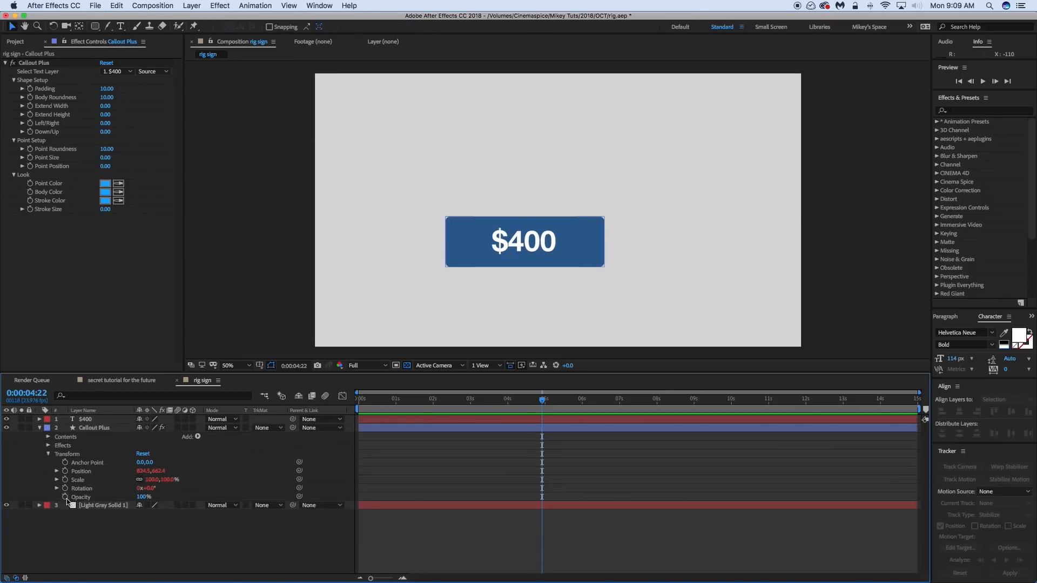
# Give the Callout Plus layer's Opacity the same try/catch expression, referencing the selected text layer's opacity
pyautogui.keyDown('alt'); pyautogui.click(66, 497); pyautogui.keyUp('alt')
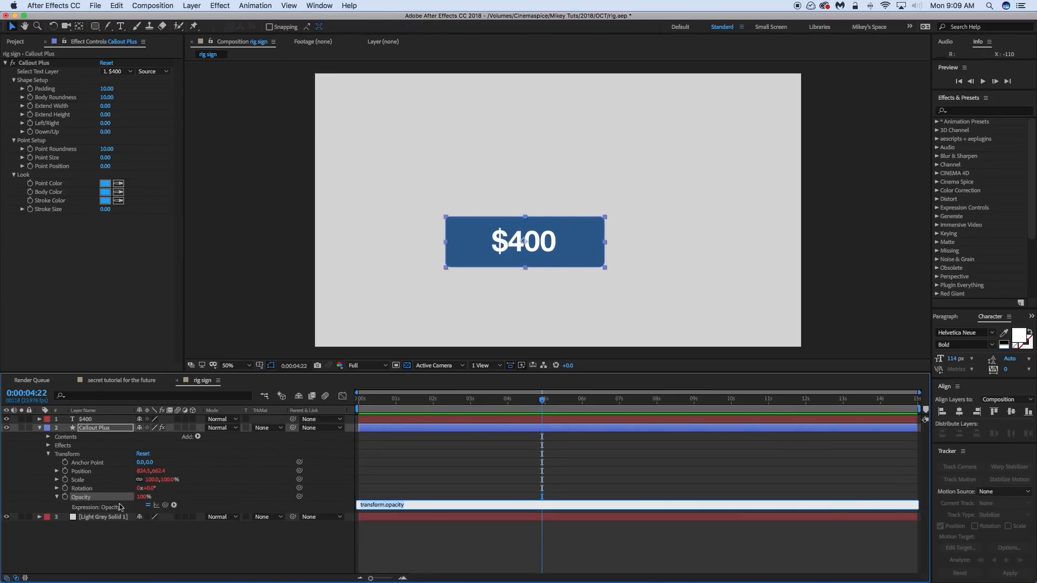
pyautogui.click(463, 505)
pyautogui.press('super+v')
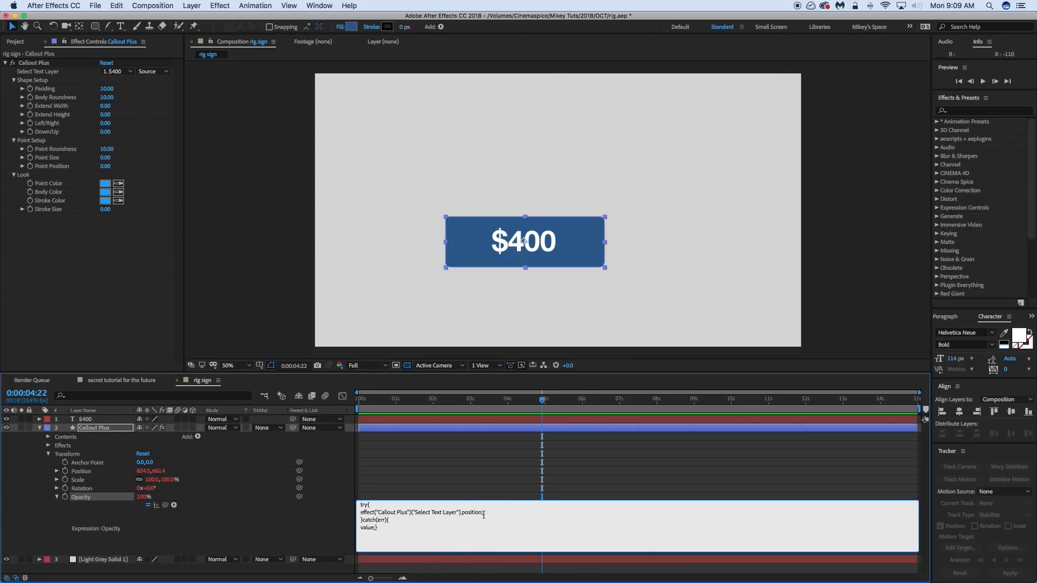
pyautogui.click(484, 515)
pyautogui.write('opacity')
pyautogui.click(497, 495)
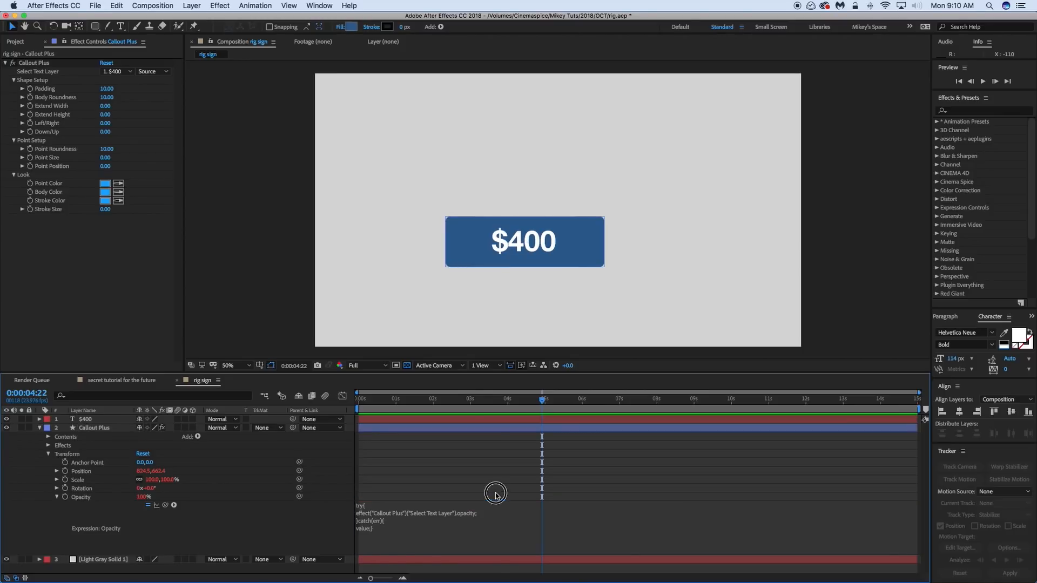
# Test the callout's links by scaling, rotating and fading the $400 text, reverting the changes
pyautogui.click(565, 253)
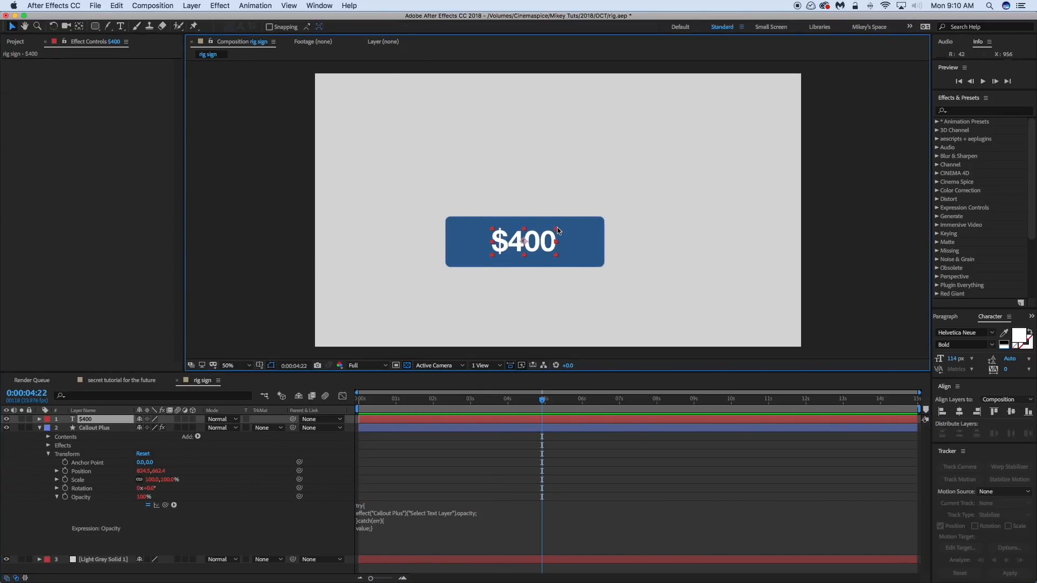
pyautogui.moveTo(556, 234)
pyautogui.mouseDown()
pyautogui.moveTo(597, 203)
pyautogui.moveTo(626, 162)
pyautogui.moveTo(537, 216)
pyautogui.moveTo(591, 214)
pyautogui.moveTo(540, 229)
pyautogui.moveTo(584, 229)
pyautogui.moveTo(555, 233)
pyautogui.moveTo(545, 221)
pyautogui.mouseUp()
pyautogui.press('w')
pyautogui.moveTo(544, 265); pyautogui.dragTo(545, 241)
pyautogui.press('super+z')
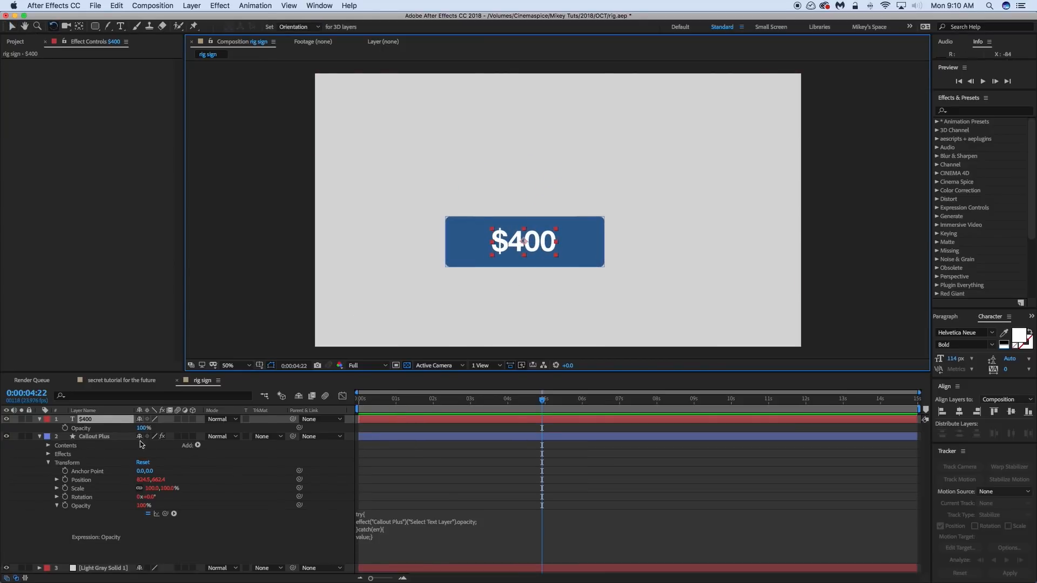
pyautogui.press('t')
pyautogui.moveTo(141, 428); pyautogui.dragTo(211, 434)
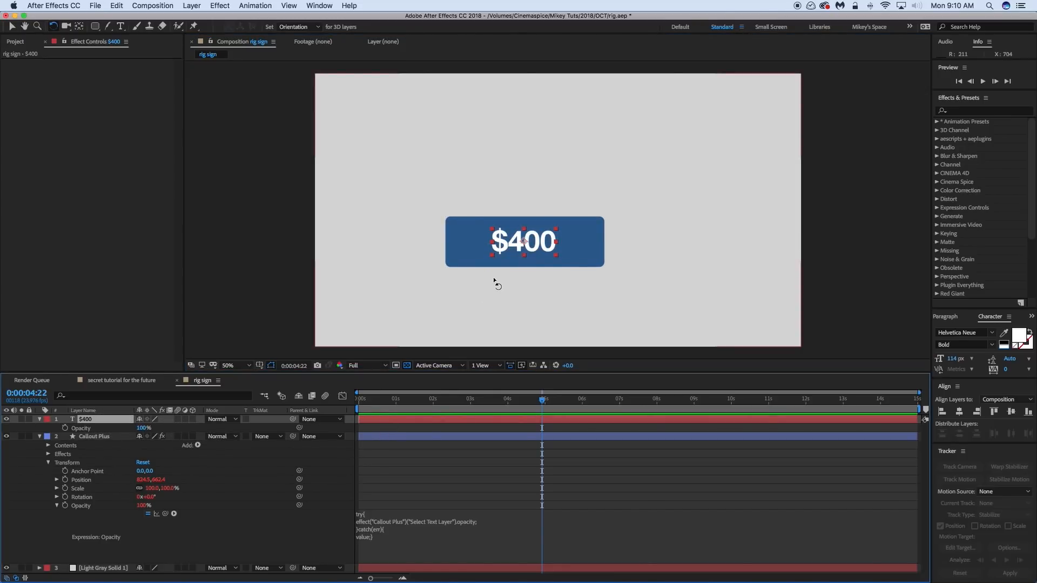
# Rename the Callout Plus layer's Rectangle 1 group as Body
pyautogui.click(105, 435)
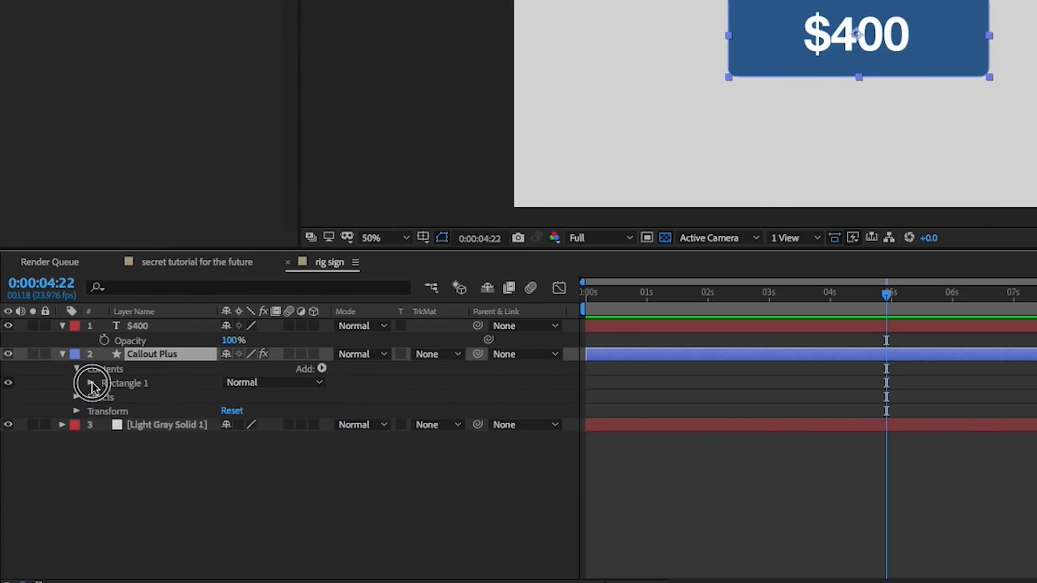
pyautogui.click(57, 454)
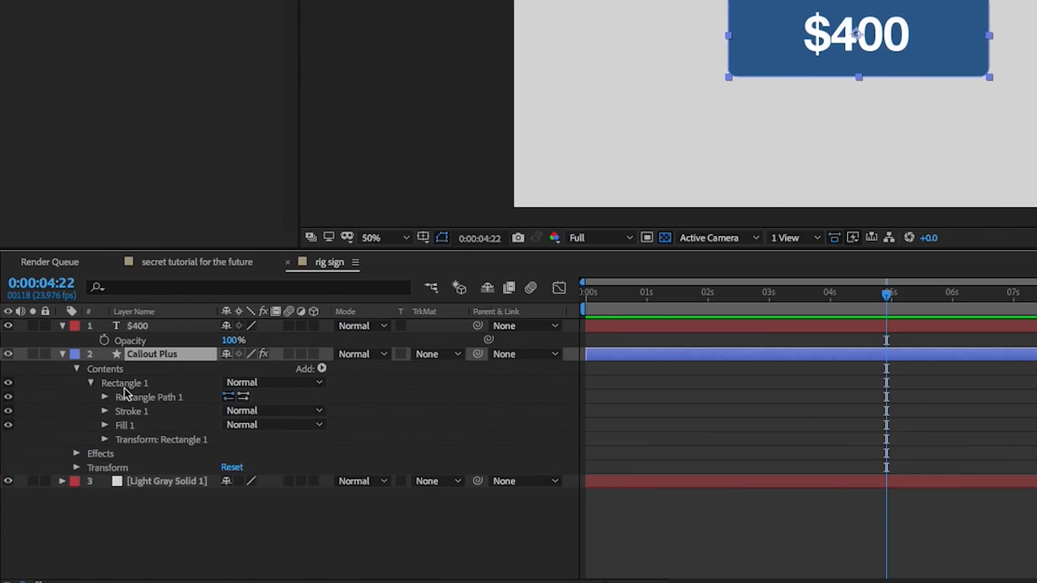
pyautogui.click(127, 385)
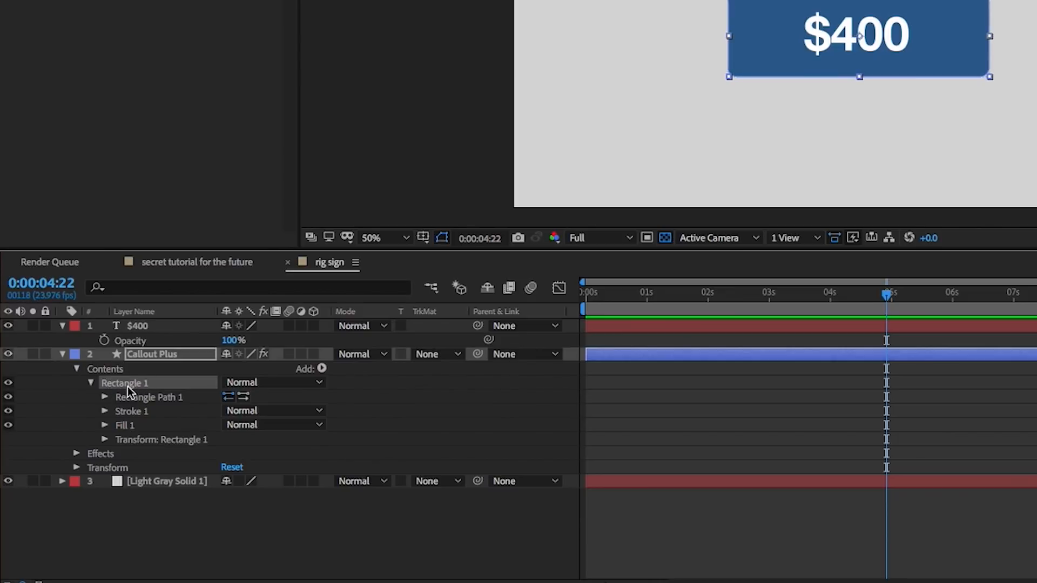
pyautogui.press('Return')
pyautogui.write('Body')
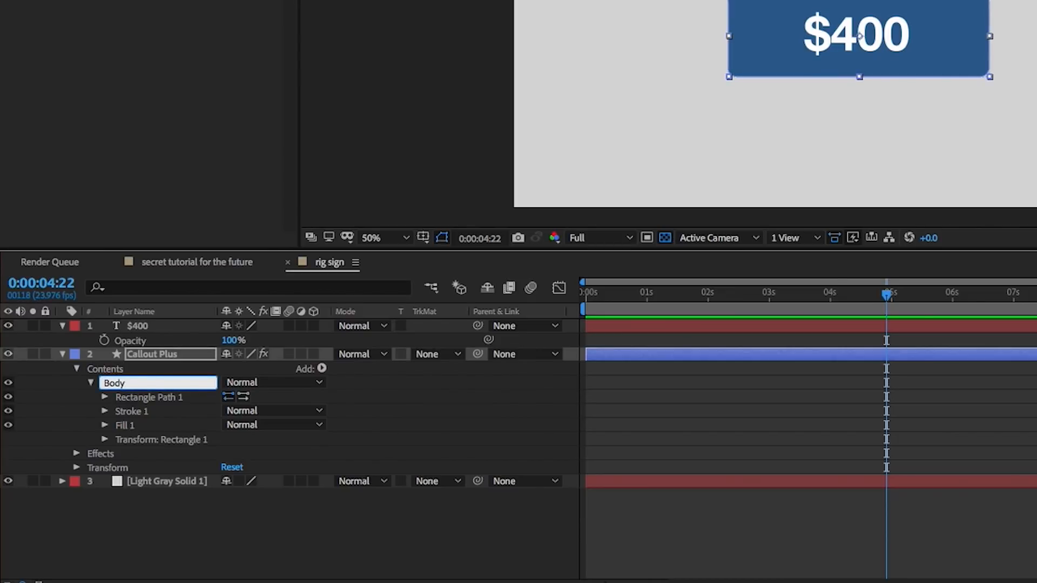
# Set the Body group's transform Position to 0,0 and leave the Rectangle Path 1 properties expanded
pyautogui.click(104, 398)
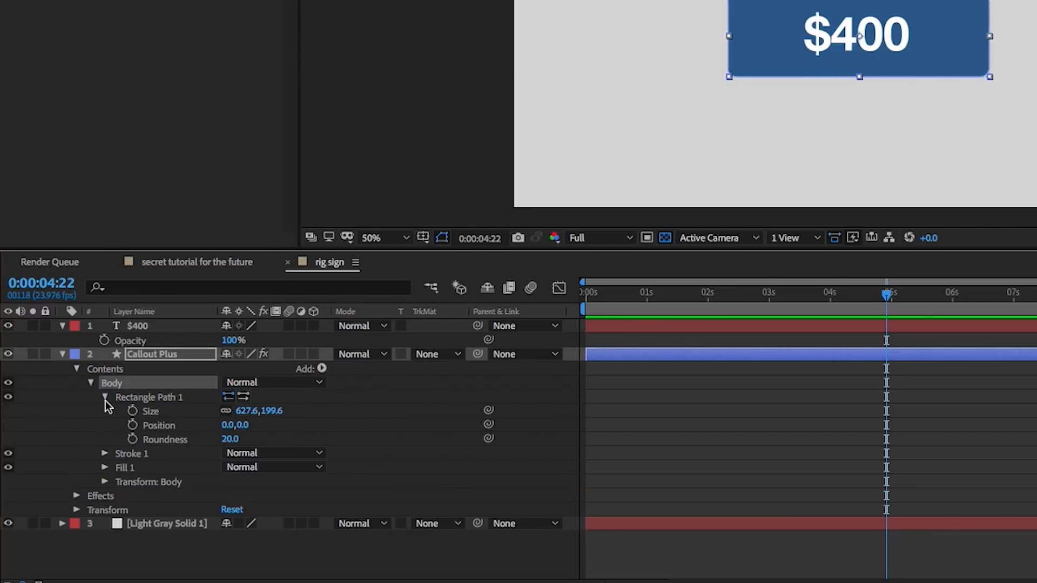
pyautogui.click(105, 481)
pyautogui.click(228, 502)
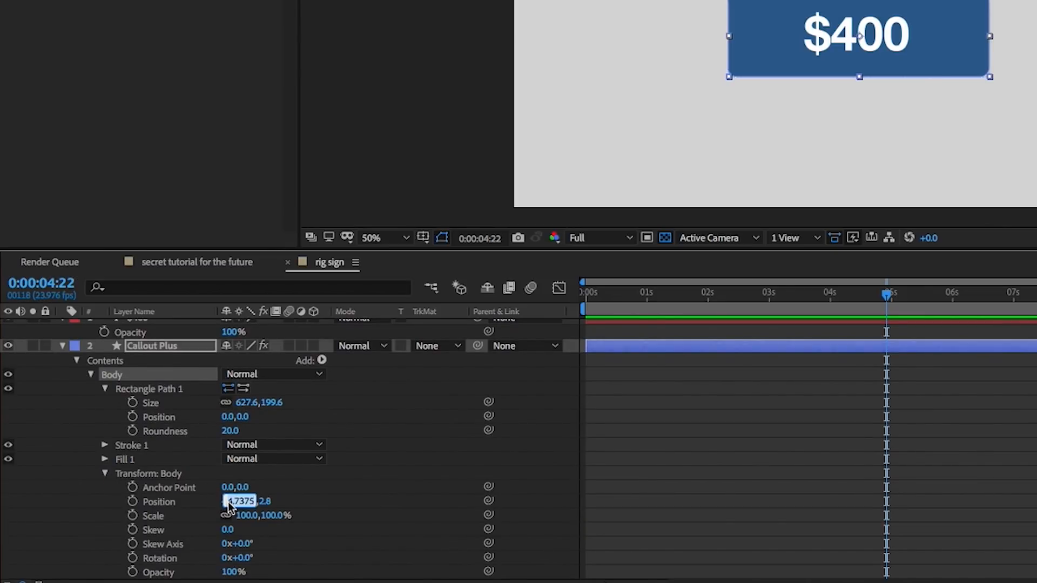
pyautogui.write('0')
pyautogui.press('Tab')
pyautogui.write('0')
pyautogui.press('Return')
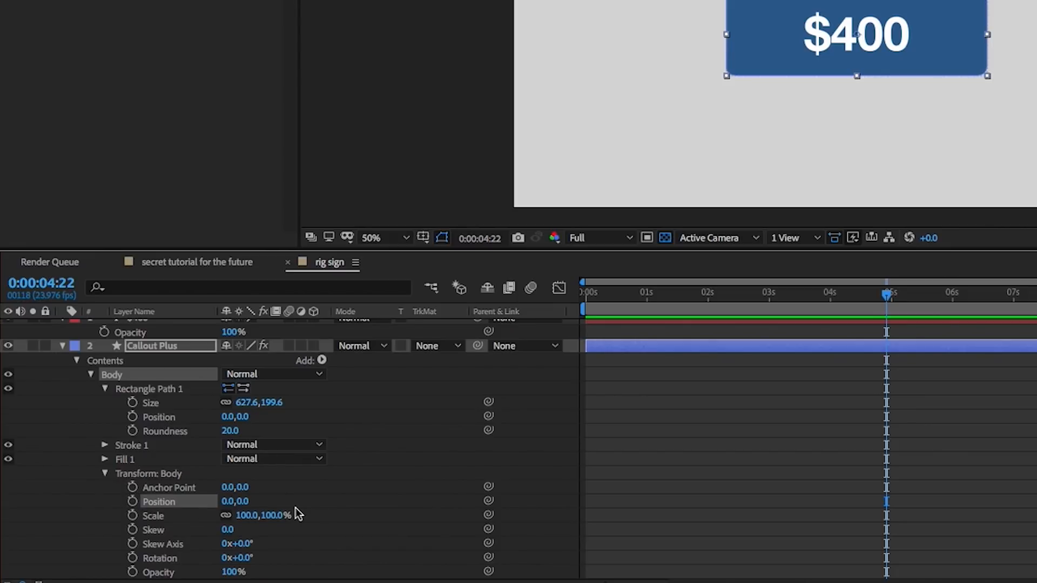
pyautogui.click(103, 473)
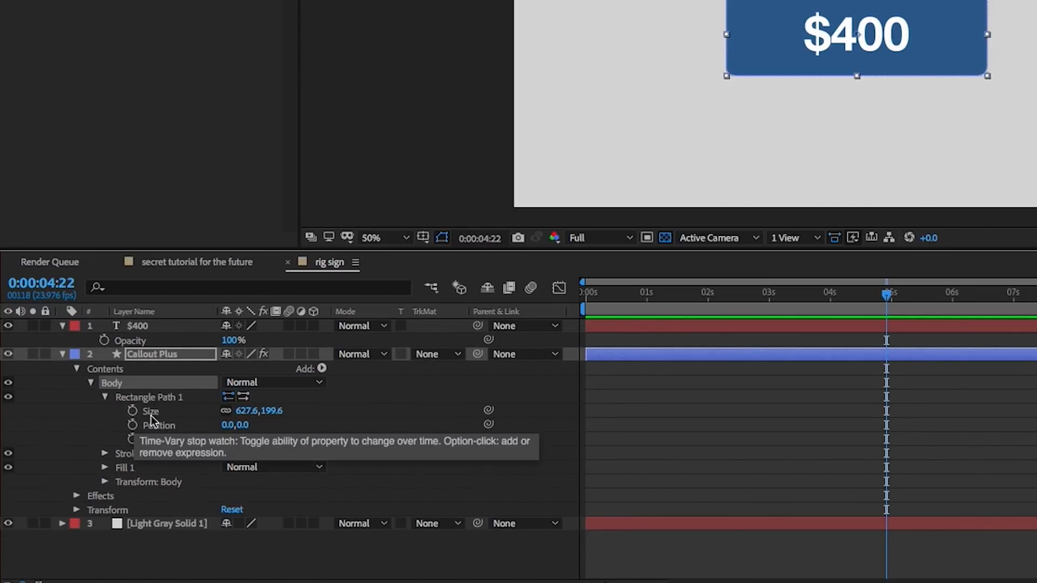
# Add an expression to Rectangle Path 1's Size that starts with w= and links to the Callout Plus effect's Select Text Layer control
pyautogui.keyDown('alt'); pyautogui.click(133, 411); pyautogui.keyUp('alt')
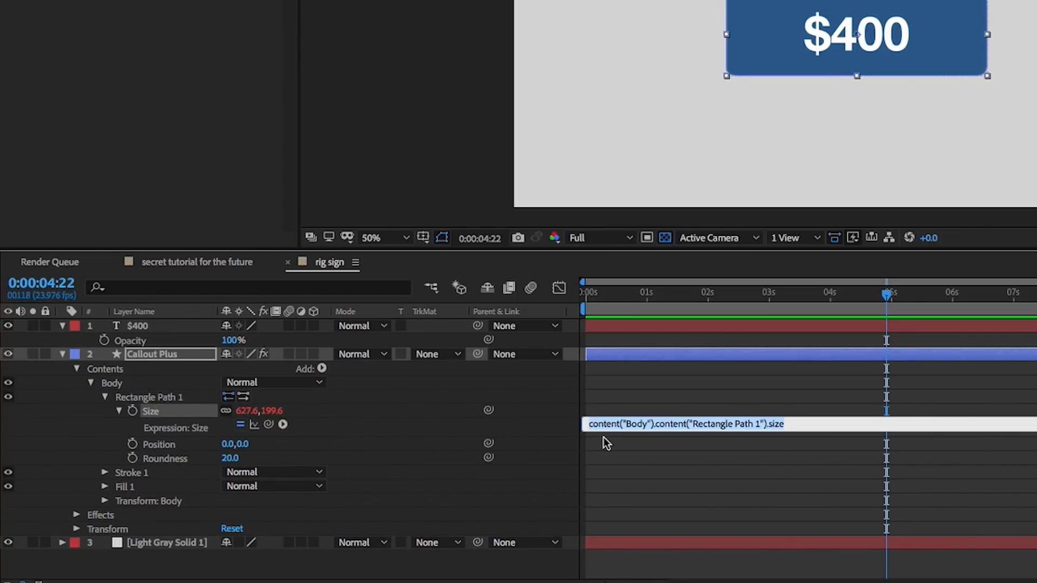
pyautogui.moveTo(821, 432); pyautogui.dragTo(822, 536)
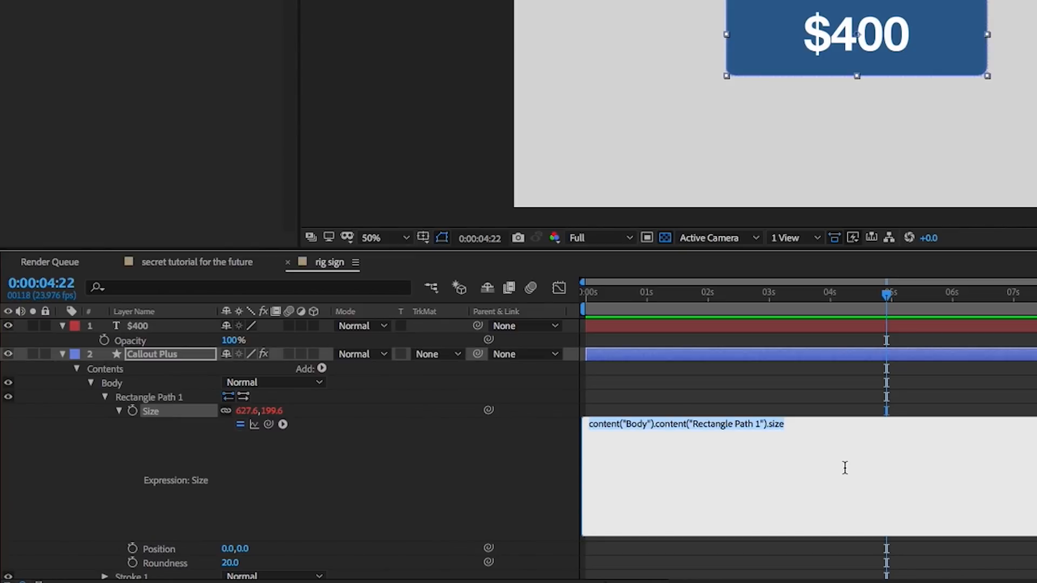
pyautogui.write('w=')
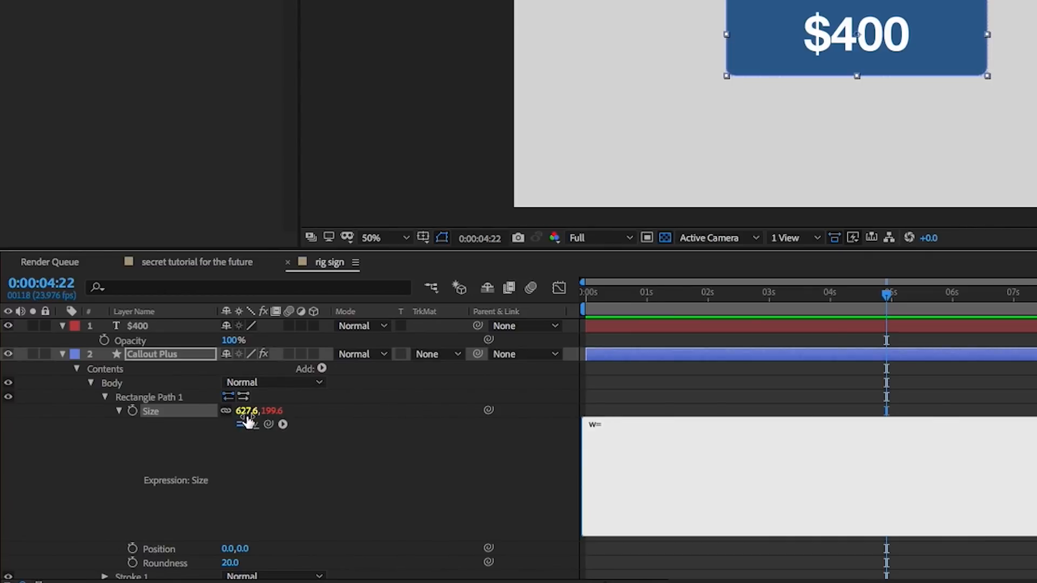
pyautogui.moveTo(269, 425); pyautogui.dragTo(63, 0)
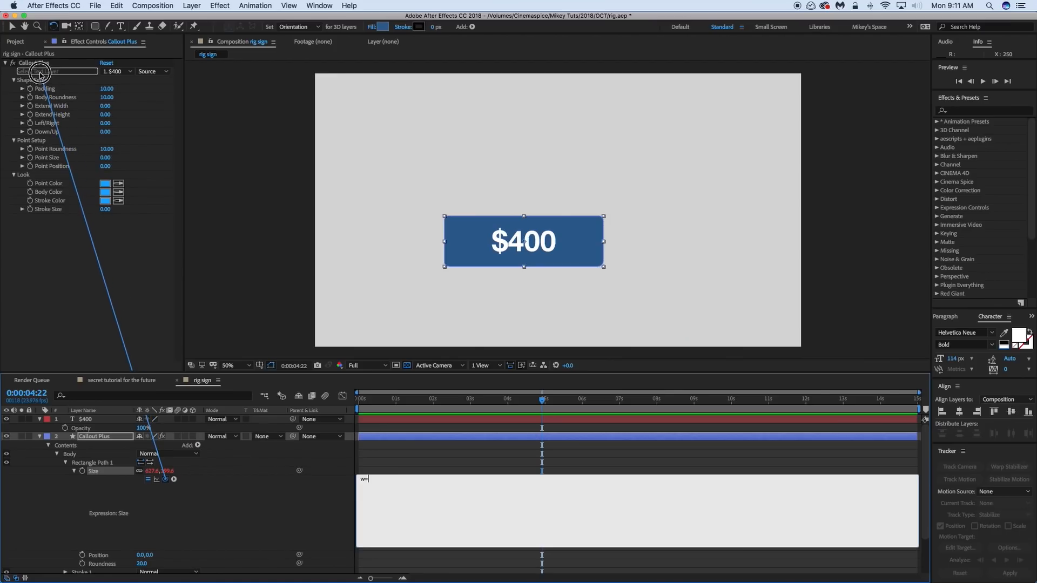
pyautogui.moveTo(40, 73); pyautogui.dragTo(39, 74)
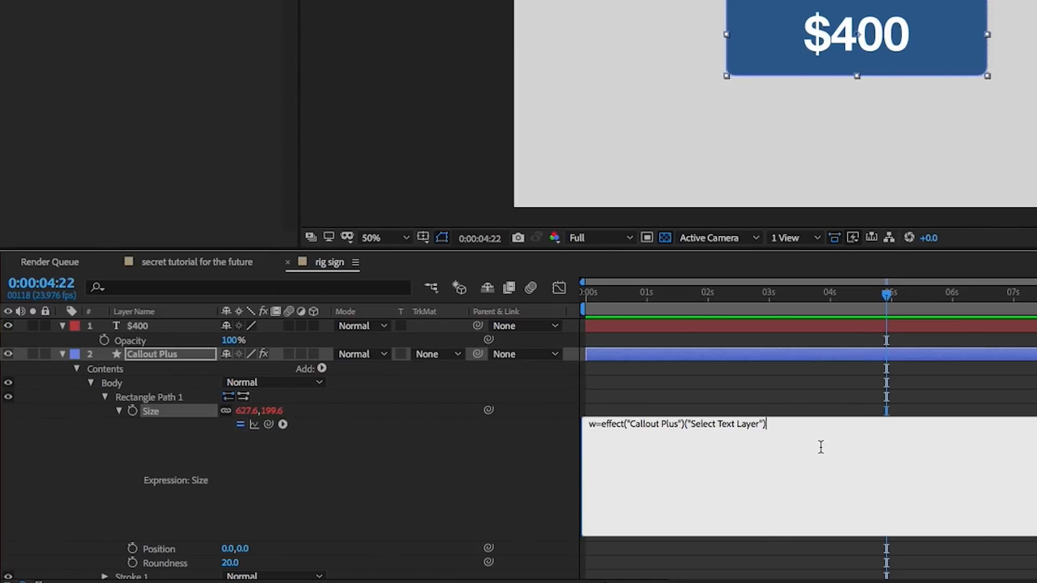
# Complete the w line of the Size expression by appending ".sourceRectAtTime().width;" to the text layer reference
pyautogui.write('.sour')
pyautogui.press('BackSpace')
pyautogui.press('BackSpace')
pyautogui.press('BackSpace')
pyautogui.press('BackSpace')
pyautogui.write('source')
pyautogui.write('Rect')
pyautogui.write('A')
pyautogui.write('tTtime')
pyautogui.press('BackSpace')
pyautogui.press('BackSpace')
pyautogui.press('BackSpace')
pyautogui.press('BackSpace')
pyautogui.write('ime')
pyautogui.write('.width')
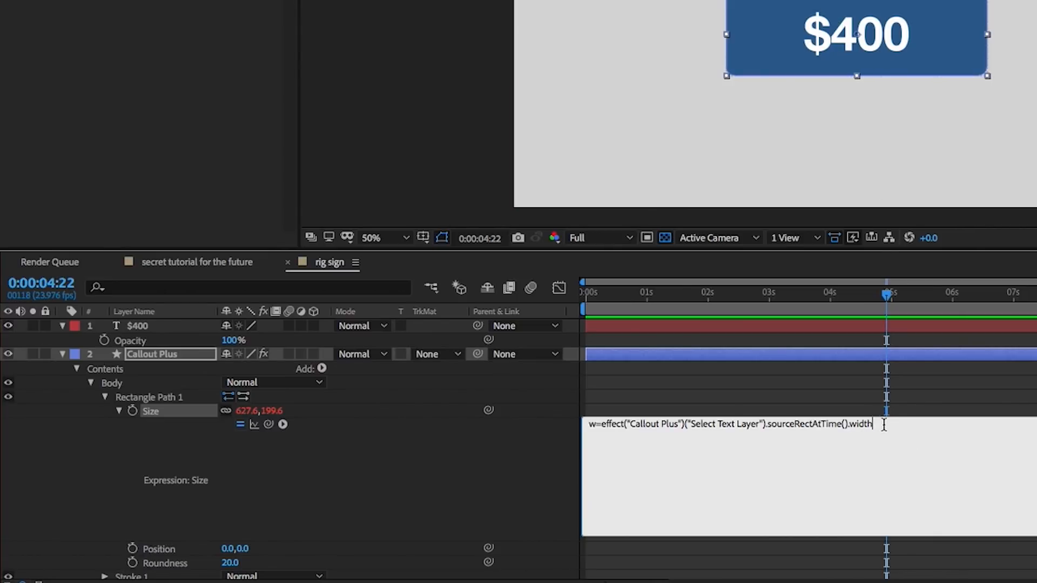
pyautogui.write(';')
# Add an h= line to the Size expression using a copy of the w line's text layer reference
pyautogui.write(' h')
pyautogui.moveTo(897, 425); pyautogui.dragTo(601, 427)
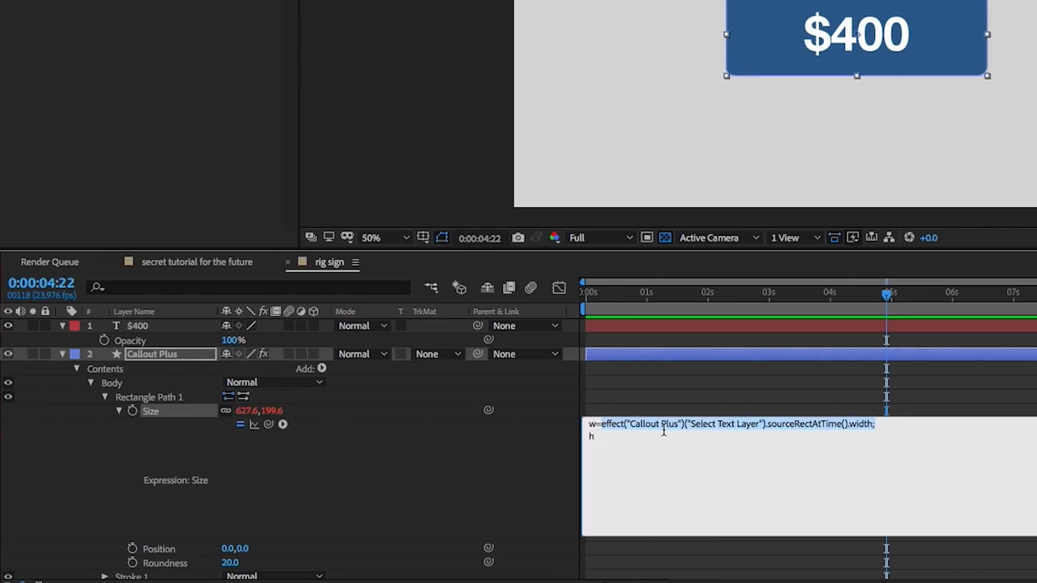
pyautogui.hotkey('ctrl', 'c')
pyautogui.click(629, 439)
pyautogui.hotkey('ctrl', 'v')
pyautogui.press('BackSpace')
pyautogui.write(';')
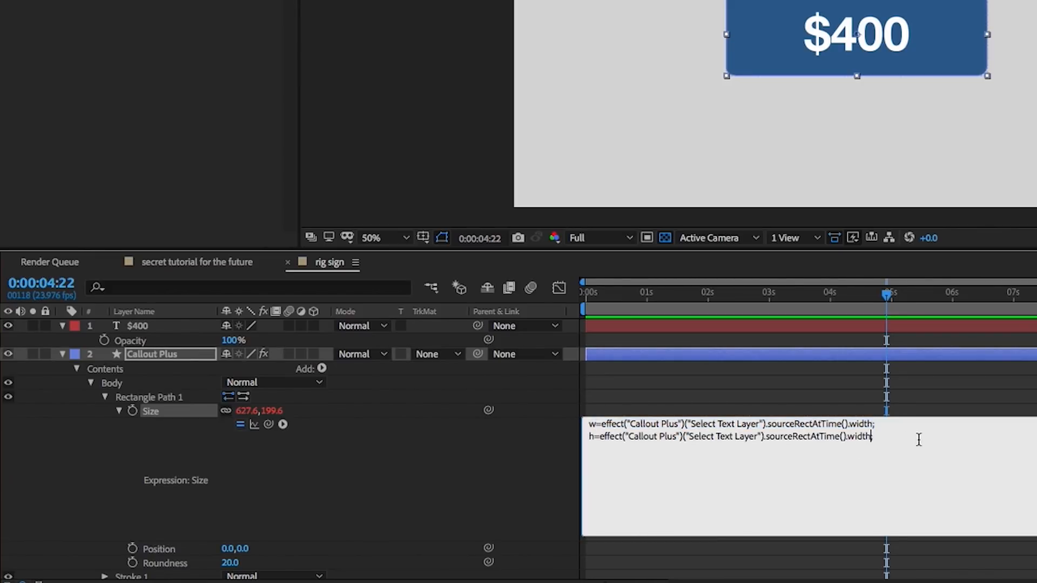
# Change width to height in the h line, end the Size expression with [w,h], and apply it
pyautogui.press('Left')
pyautogui.hotkey('shift', 'Left')
pyautogui.hotkey('shift', 'Left')
pyautogui.hotkey('shift', 'Left')
pyautogui.hotkey('shift', 'Left')
pyautogui.hotkey('shift', 'Left')
pyautogui.write('height;  ')
pyautogui.write('[')
pyautogui.write('w,h')
pyautogui.click(949, 412)
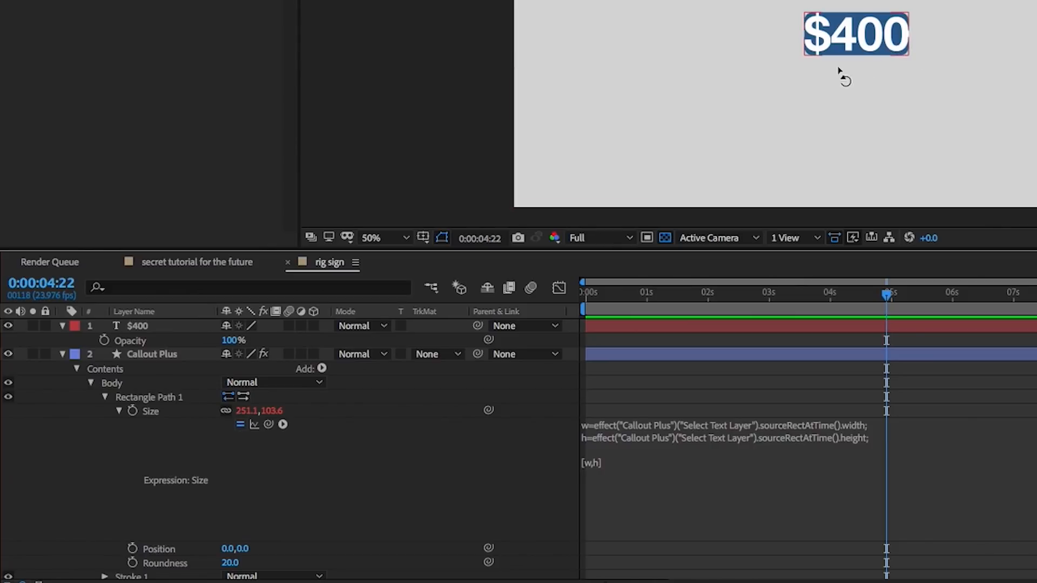
pyautogui.scroll(2, 880, 50)
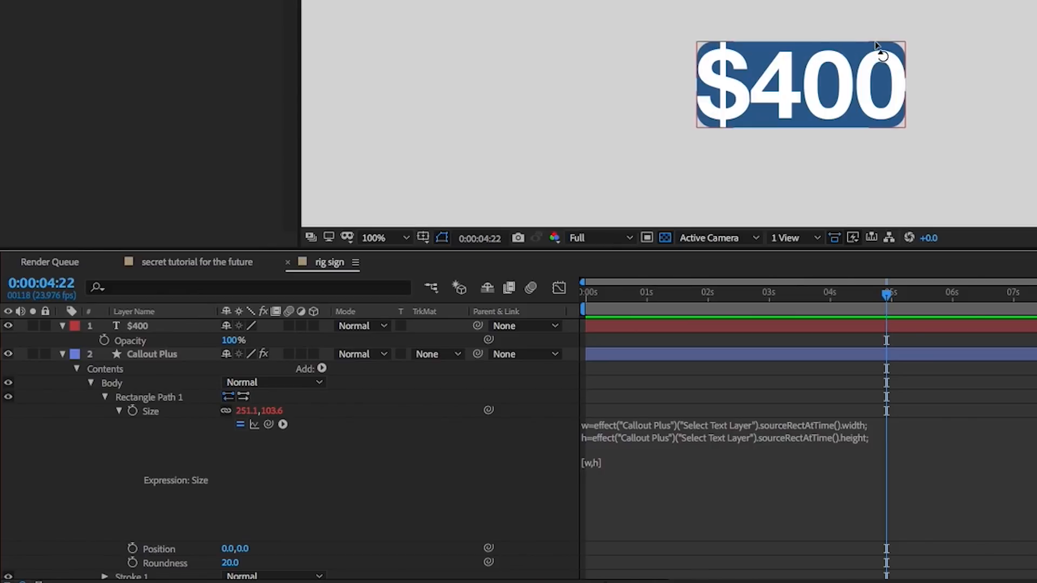
pyautogui.scroll(-2, 837, 121)
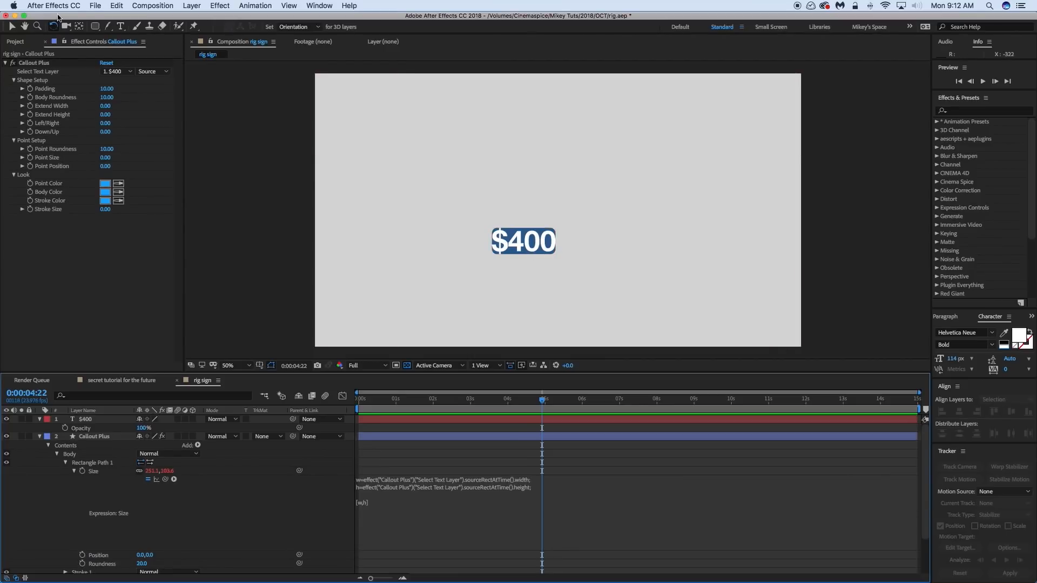
# Extend the $400 text layer with eight extra zeros to test the callout's automatic sizing
pyautogui.click(119, 26)
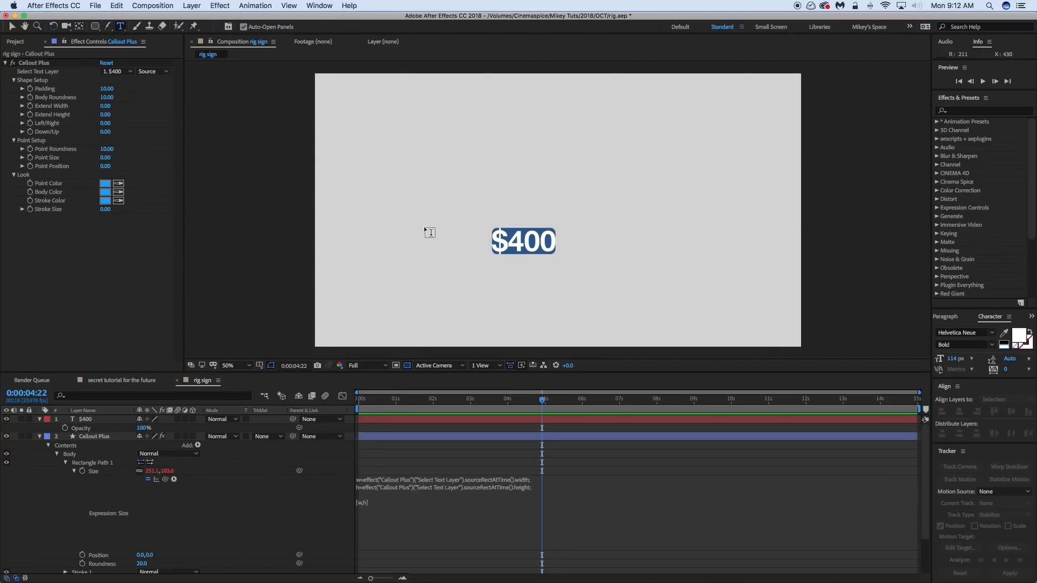
pyautogui.click(536, 248)
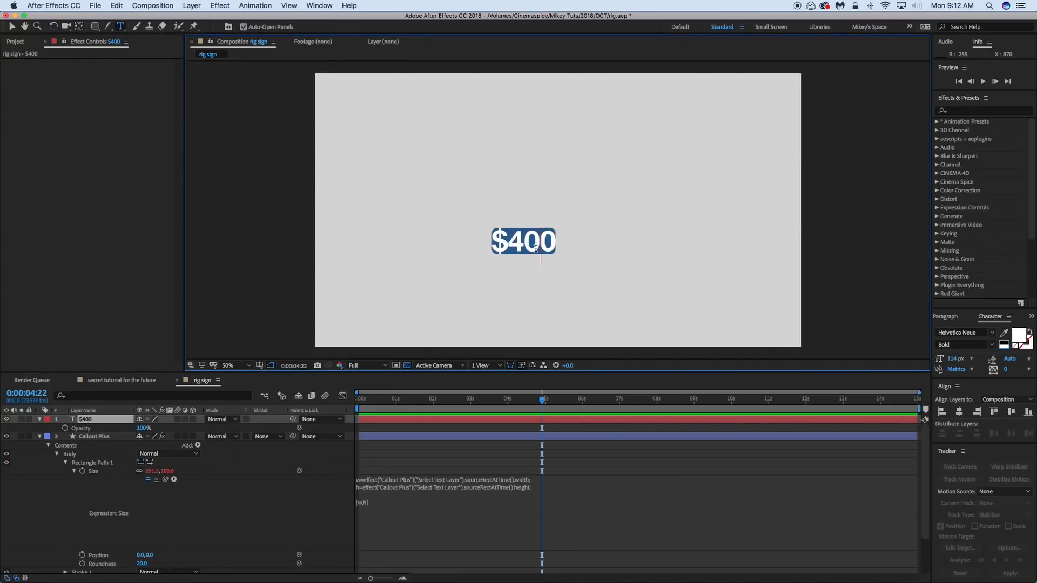
pyautogui.write('00000000')
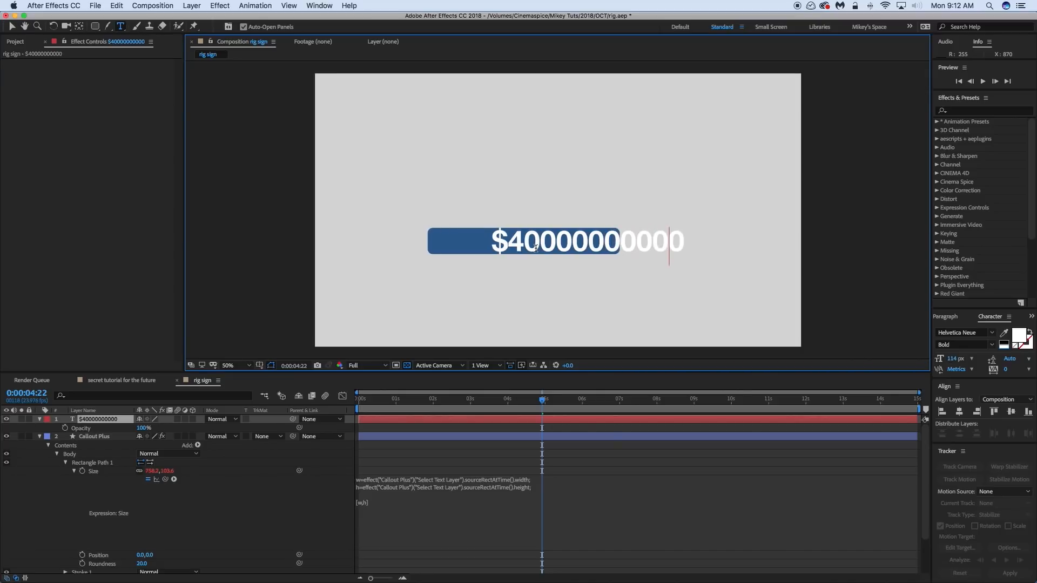
pyautogui.click(444, 427)
pyautogui.click(445, 422)
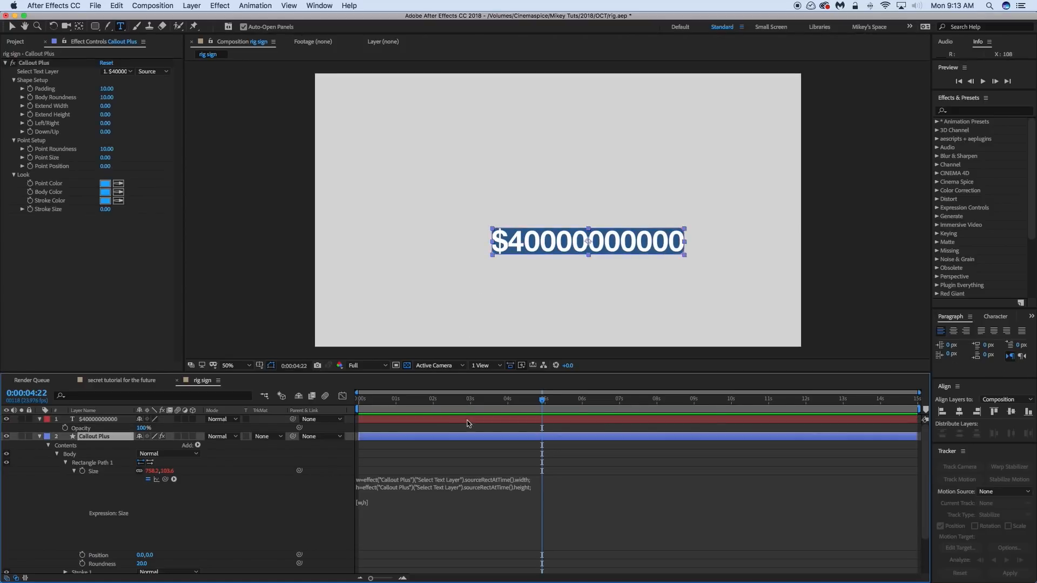
pyautogui.click(468, 421)
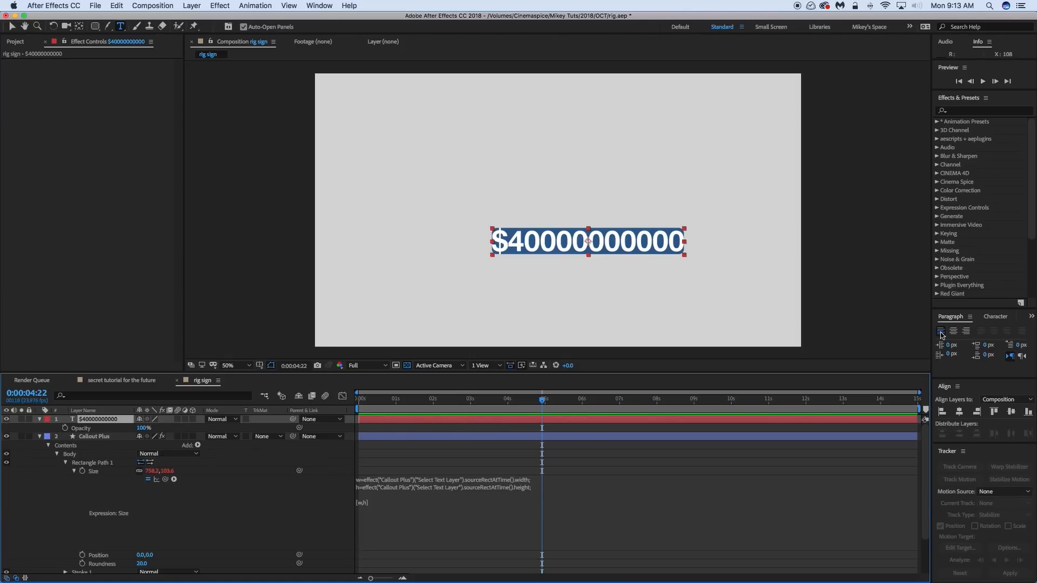
# Delete the trailing zeros so the text layer reads $4000
pyautogui.click(570, 238)
pyautogui.hotkey('shift', 'End')
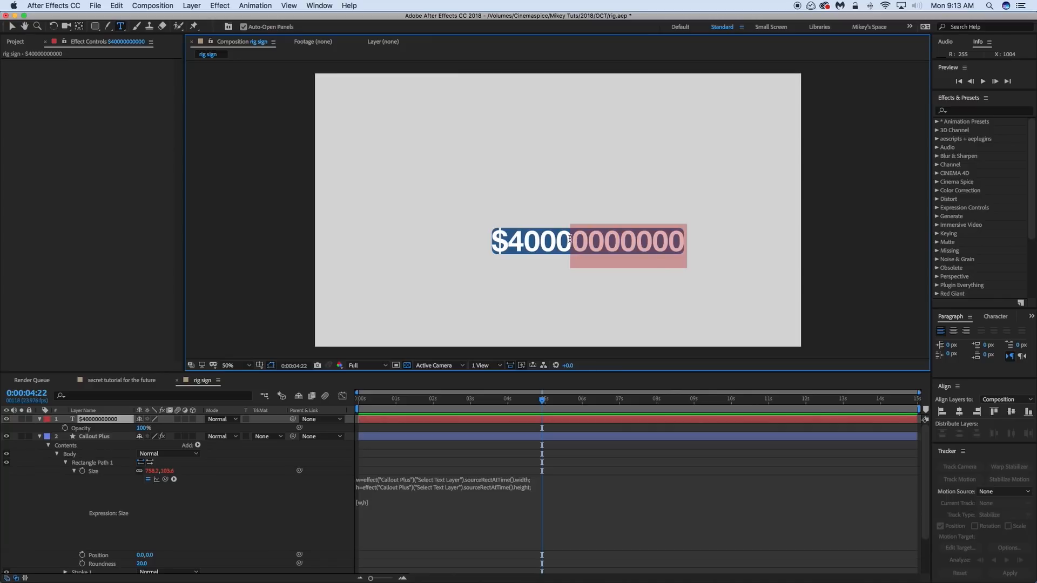
pyautogui.press('BackSpace')
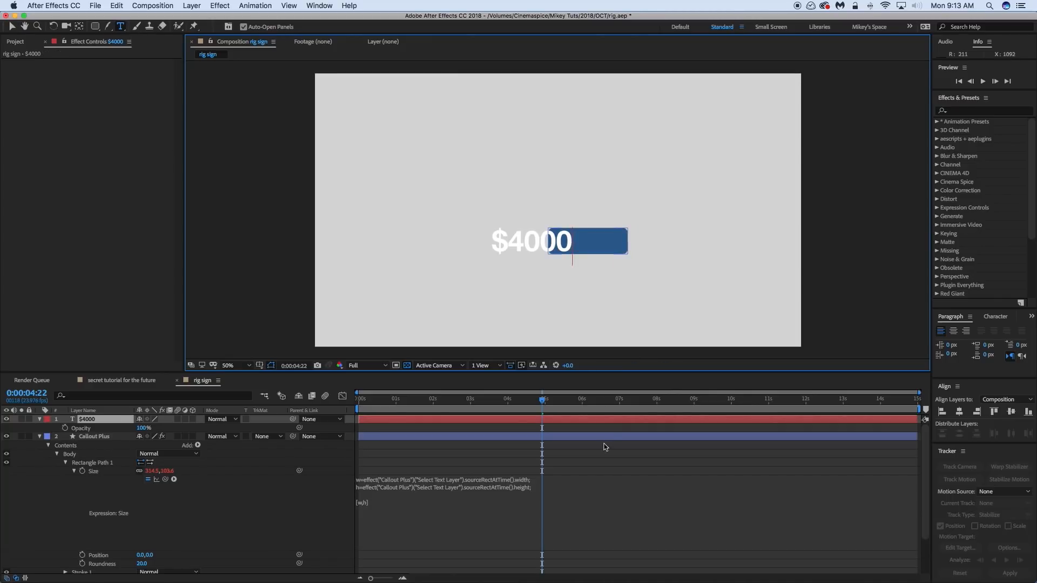
# Center-align the paragraph of the $4000 text layer
pyautogui.click(598, 420)
pyautogui.click(953, 331)
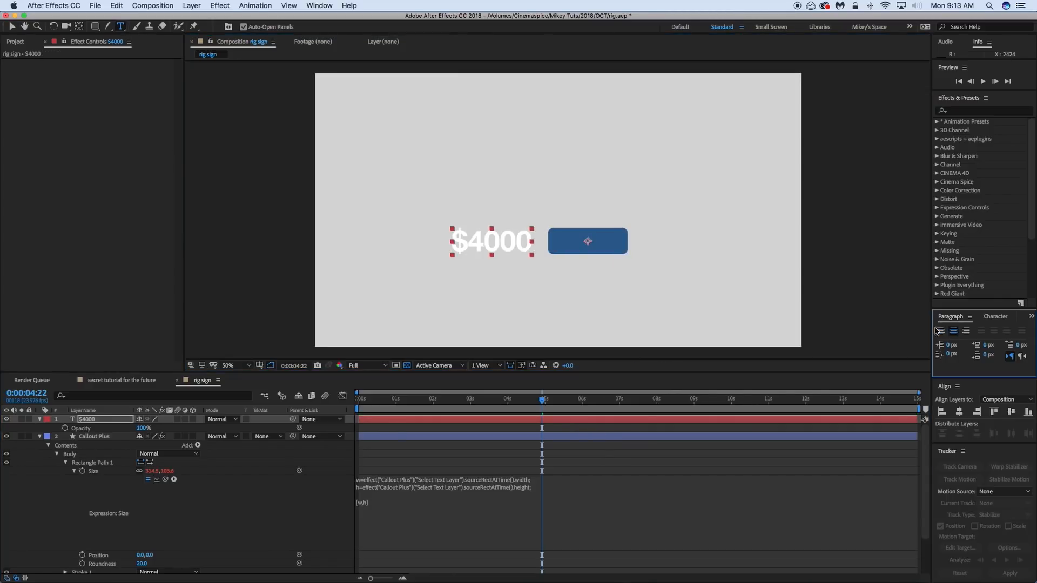
pyautogui.click(607, 424)
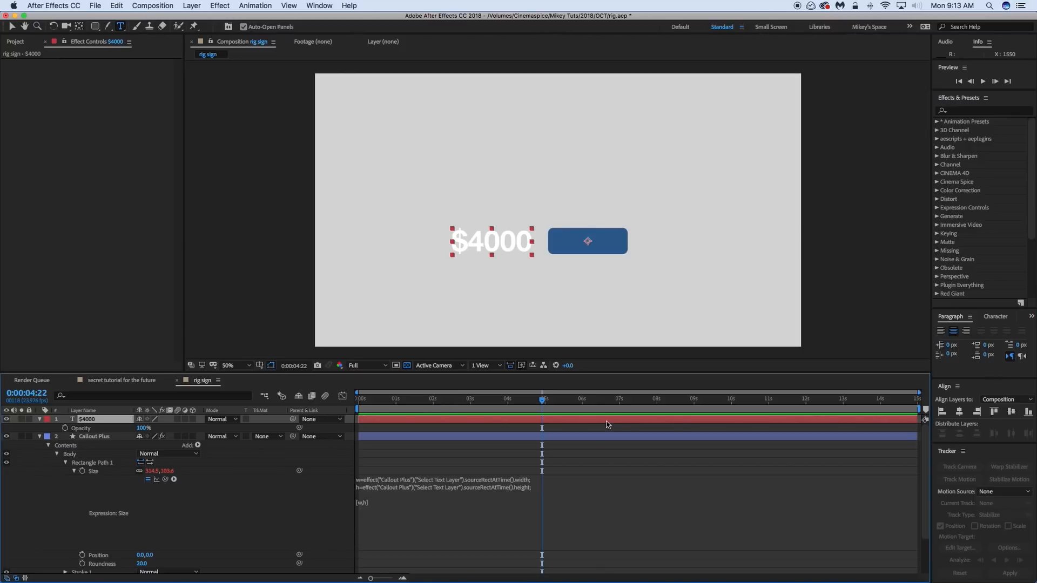
# Test the centered text with eight more zeros, and delete digits until it reads $400
pyautogui.click(502, 240)
pyautogui.write('00000000')
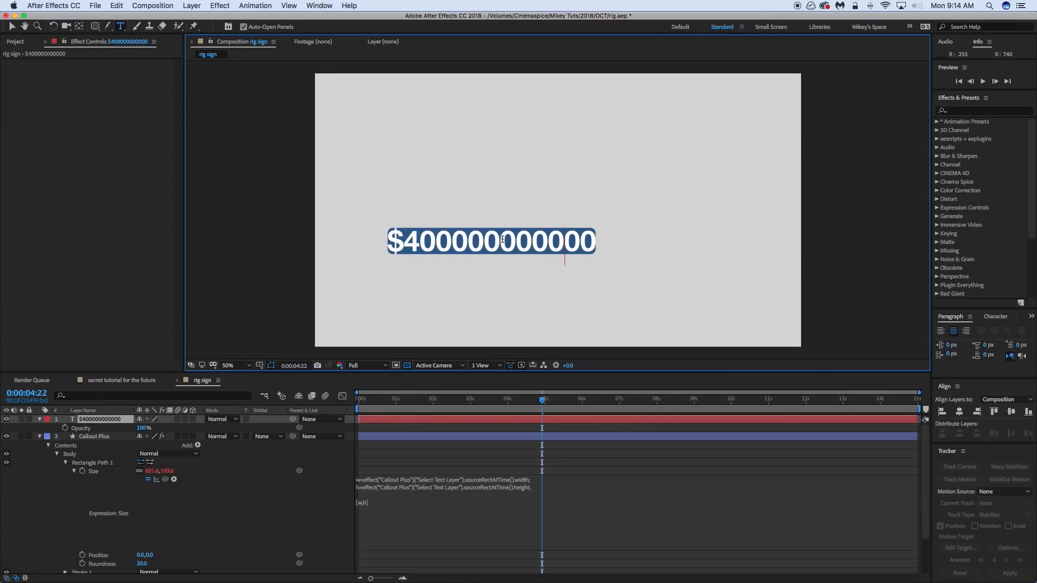
pyautogui.press('BackSpace')
pyautogui.press('BackSpace')
pyautogui.press('BackSpace')
pyautogui.press('BackSpace')
pyautogui.press('BackSpace')
pyautogui.press('BackSpace')
pyautogui.press('BackSpace')
pyautogui.press('BackSpace')
pyautogui.press('BackSpace')
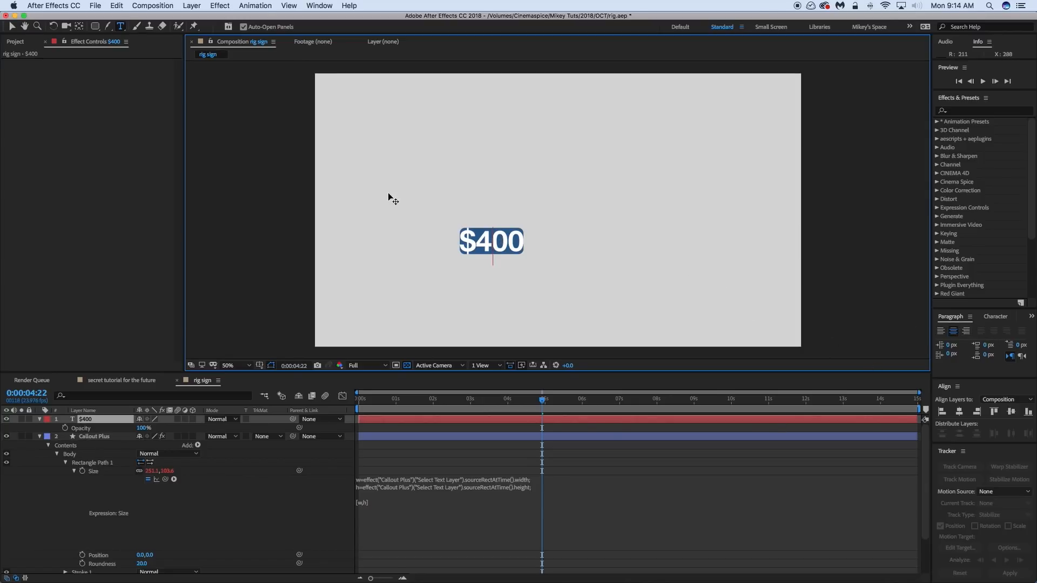
# Move the $400 text layer up and to the right, near the center of the composition
pyautogui.click(12, 27)
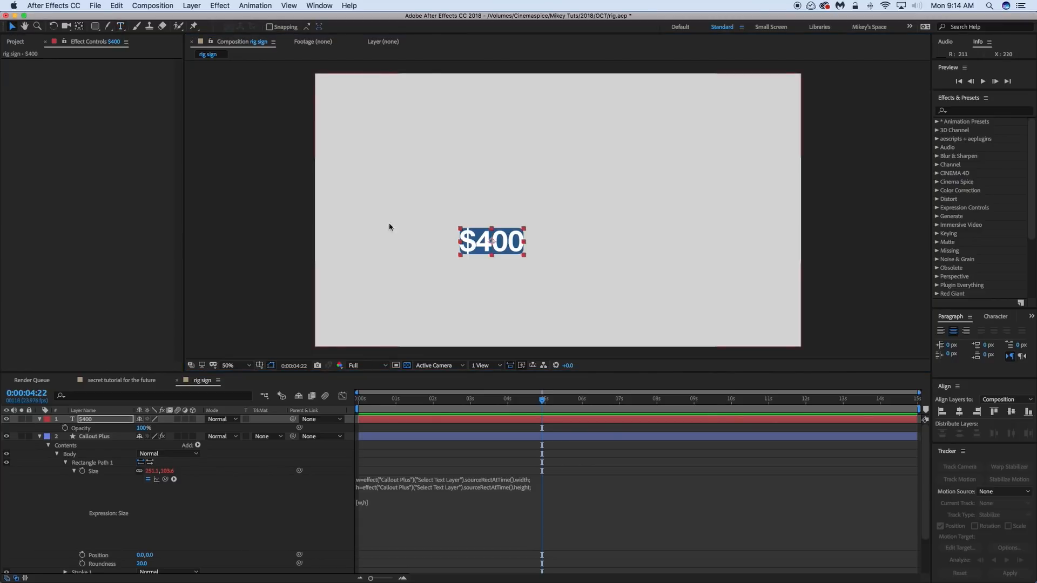
pyautogui.moveTo(500, 248); pyautogui.dragTo(613, 194)
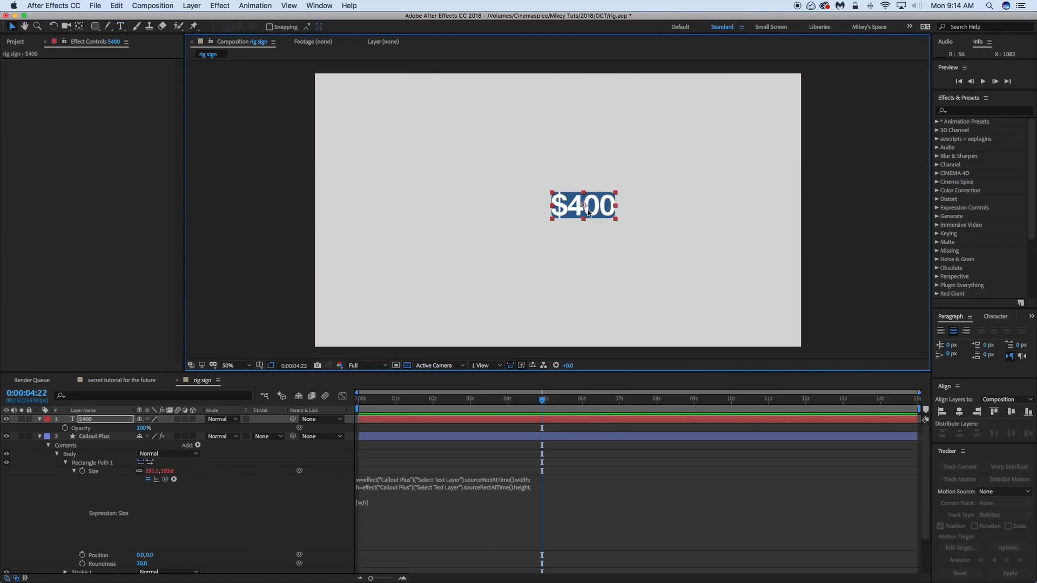
# Add a pad= line linked to the Callout Plus Padding control and change the Size result to [w+pad,h+pad]
pyautogui.click(402, 436)
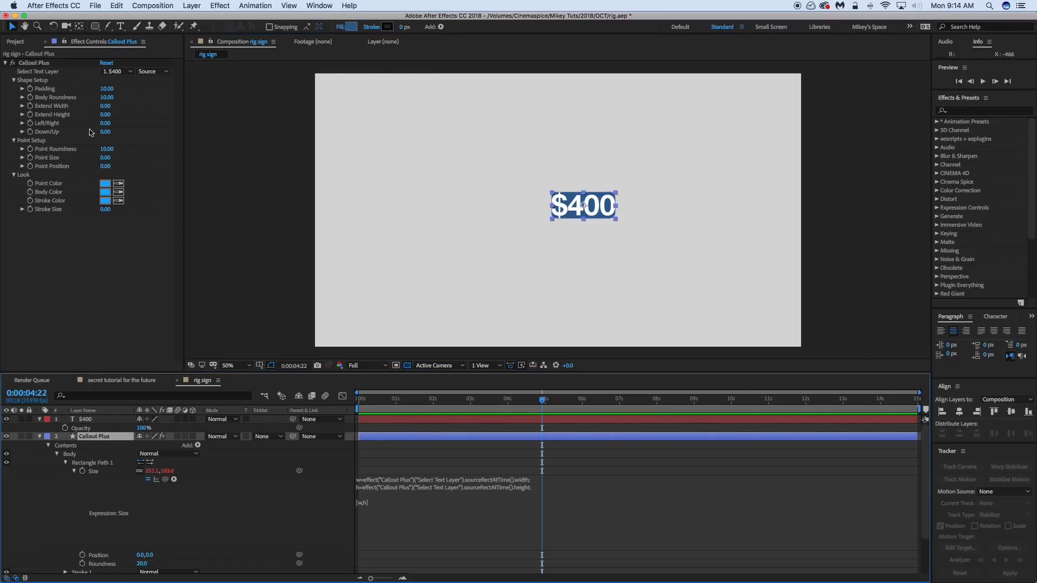
pyautogui.click(559, 494)
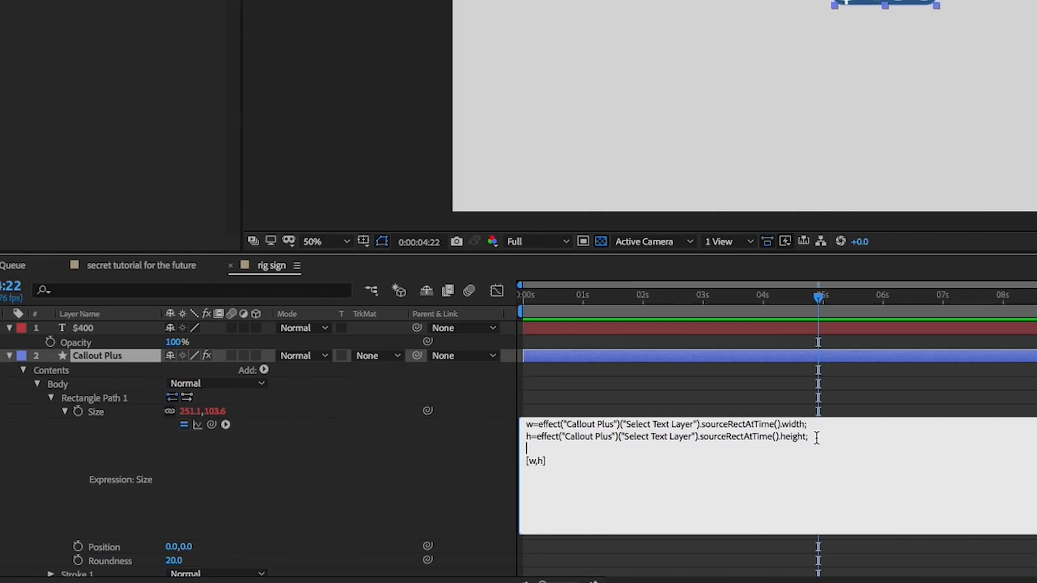
pyautogui.click(806, 425)
pyautogui.click(532, 448)
pyautogui.write('pad=')
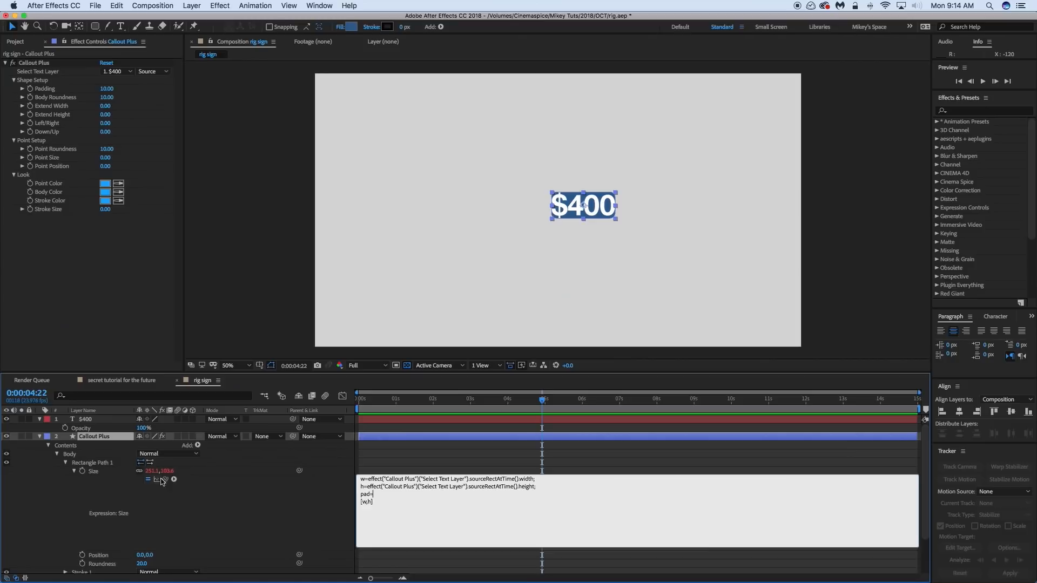
pyautogui.moveTo(212, 425); pyautogui.dragTo(57, 90)
pyautogui.write(';0')
pyautogui.press('Return')
pyautogui.press('Down')
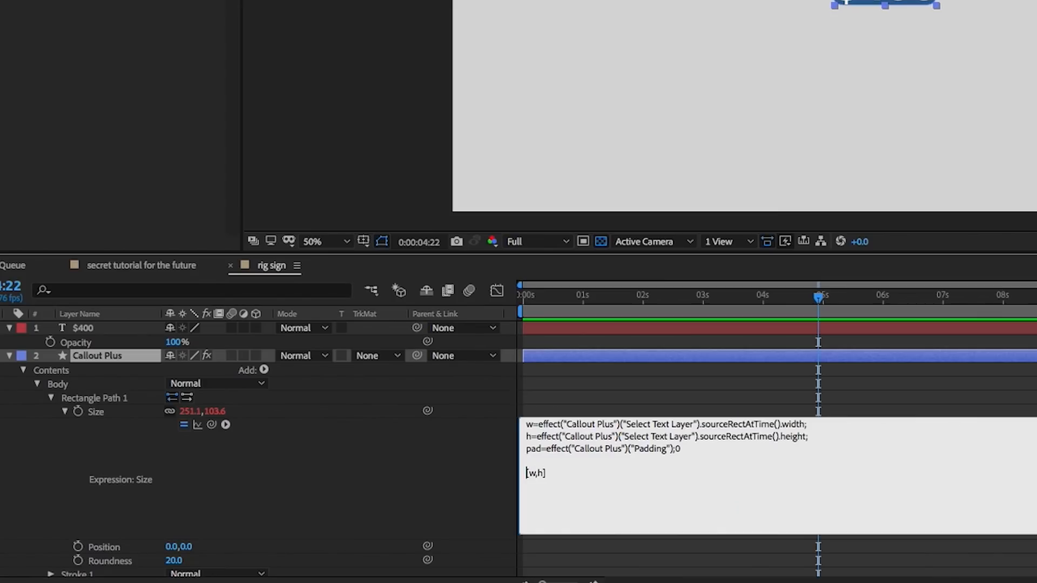
pyautogui.write('+pad,h+pad')
pyautogui.click(767, 397)
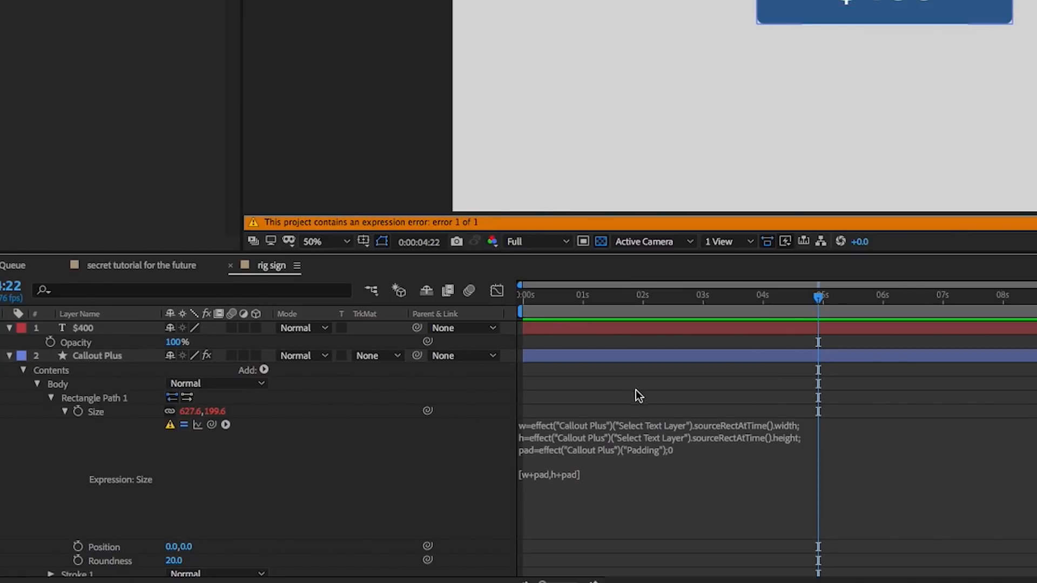
# Remove the stray 0 after the pad line in the Size expression and raise the effect's Padding to 392
pyautogui.click(688, 449)
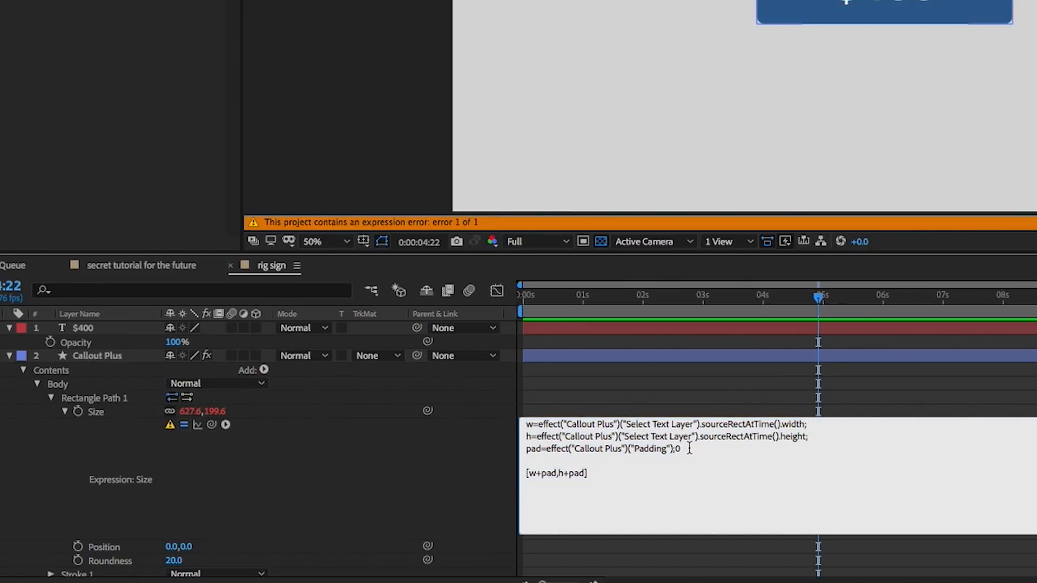
pyautogui.click(667, 378)
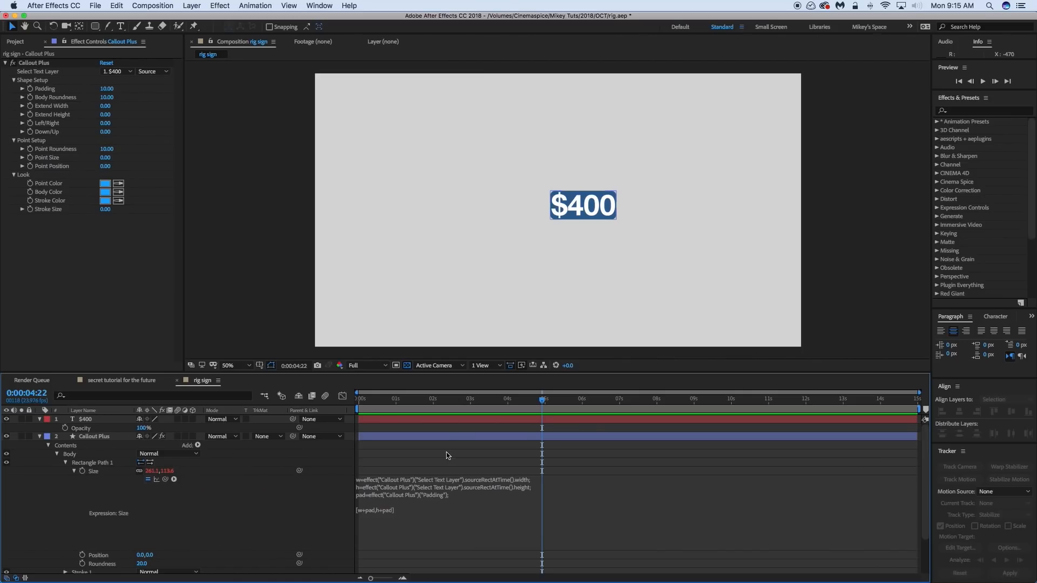
pyautogui.moveTo(106, 88); pyautogui.dragTo(312, 106)
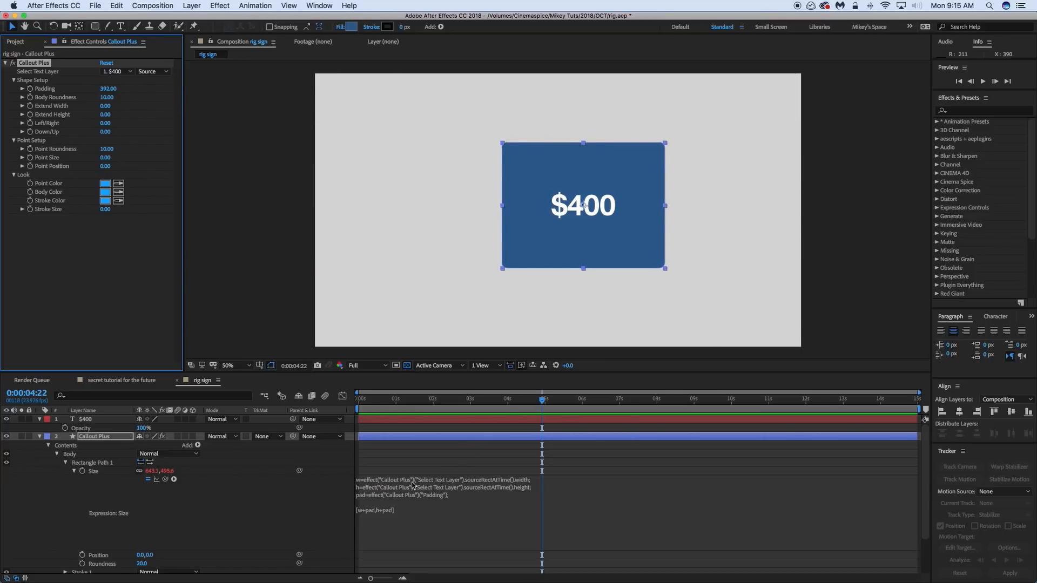
# Link Rectangle Path 1's Roundness to the effect's Body Roundness control, with Body Roundness set to 166 and Padding to 99
pyautogui.scroll(-3, 116, 491)
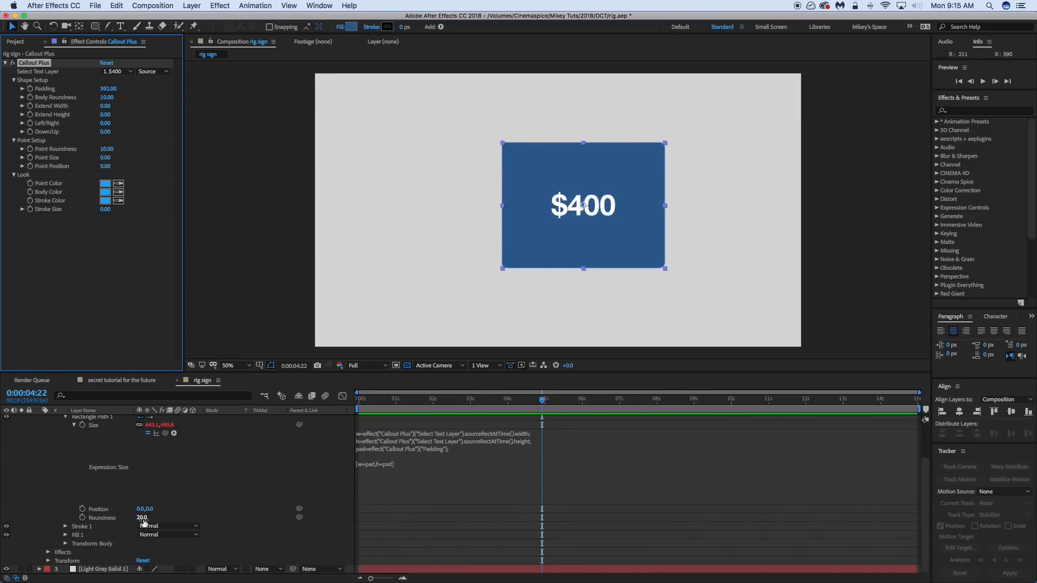
pyautogui.keyDown('alt'); pyautogui.click(82, 518); pyautogui.keyUp('alt')
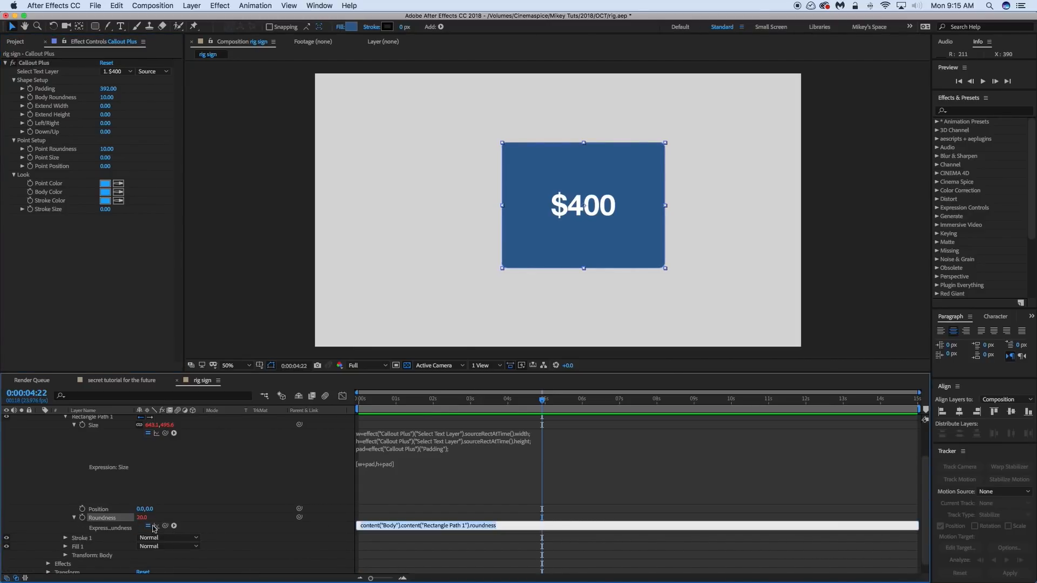
pyautogui.moveTo(165, 526); pyautogui.dragTo(56, 98)
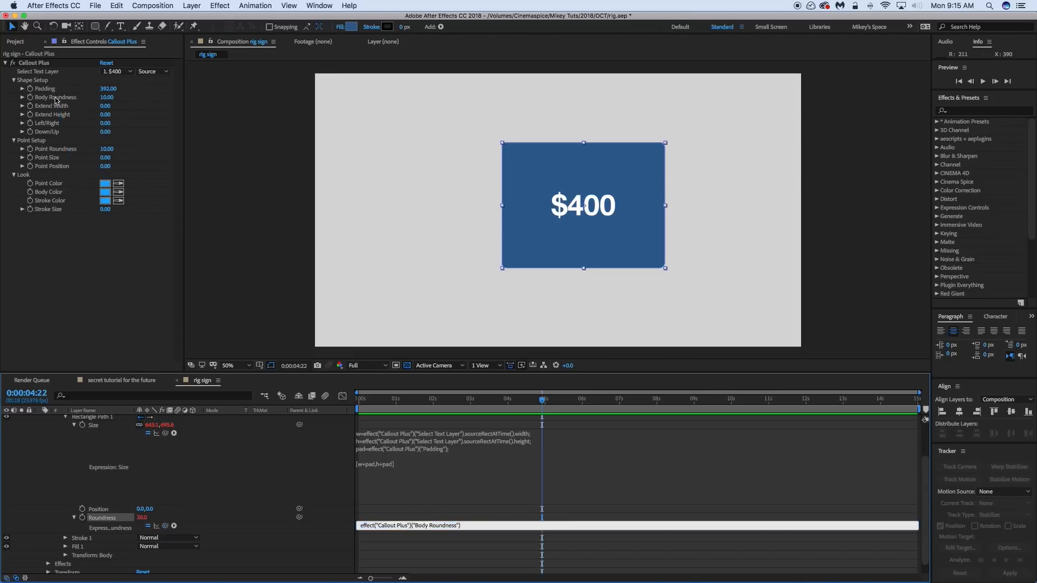
pyautogui.click(566, 513)
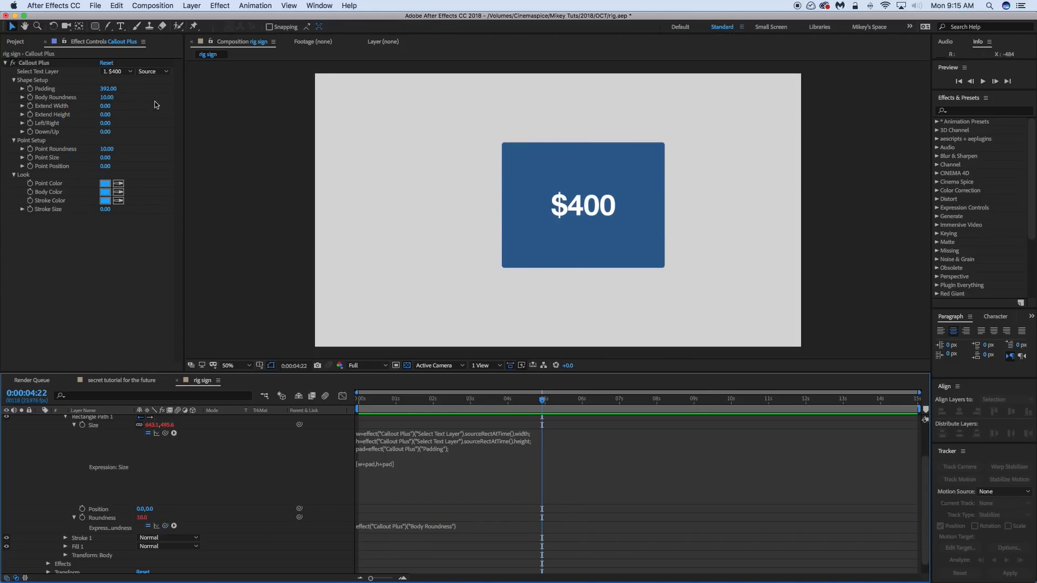
pyautogui.moveTo(108, 99); pyautogui.dragTo(23, 93)
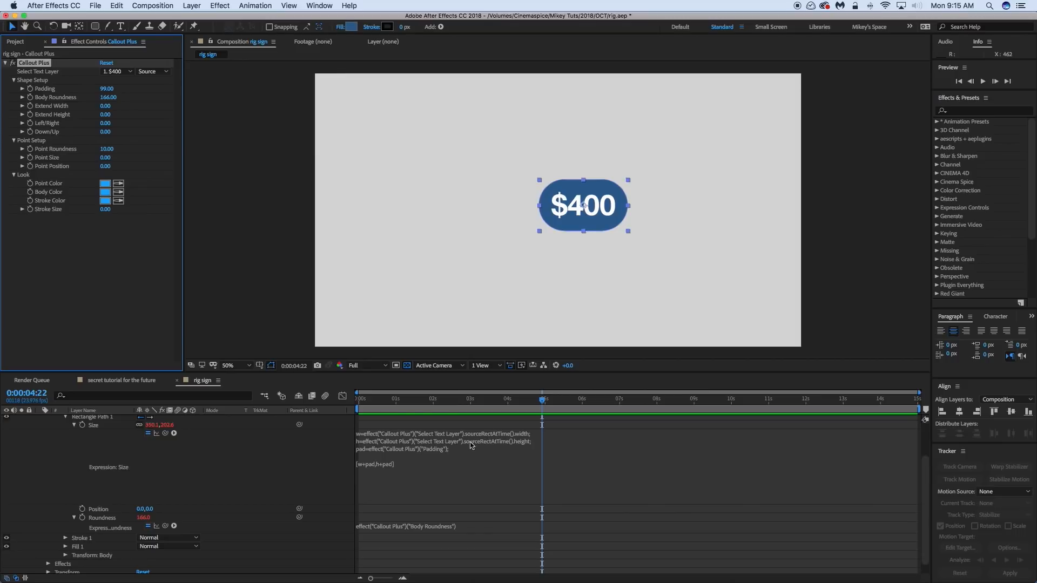
# Add the effect's Extend Width control to the width in the w line of the Size expression
pyautogui.click(537, 435)
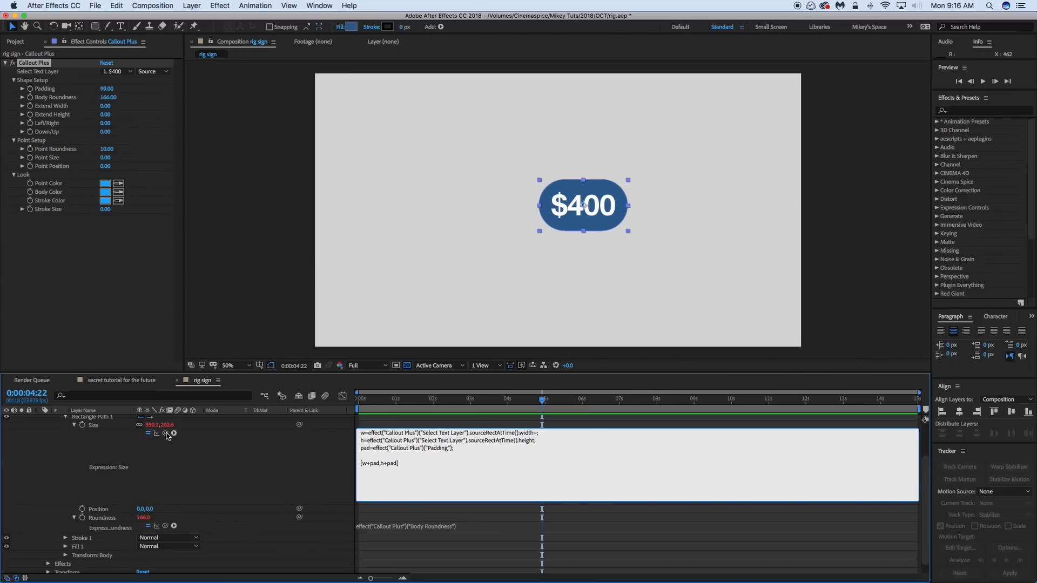
pyautogui.moveTo(211, 350); pyautogui.dragTo(39, 0)
pyautogui.moveTo(58, 112); pyautogui.dragTo(58, 107)
# Add the effect's Extend Height control to the h line of the Size expression and test Extend Width, leaving it at 0
pyautogui.click(535, 440)
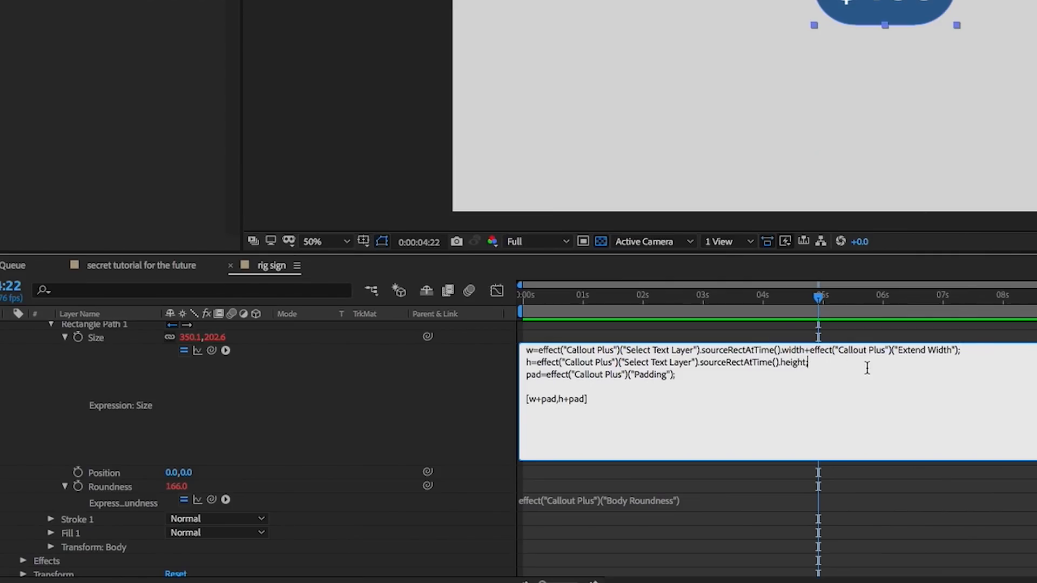
pyautogui.press('BackSpace')
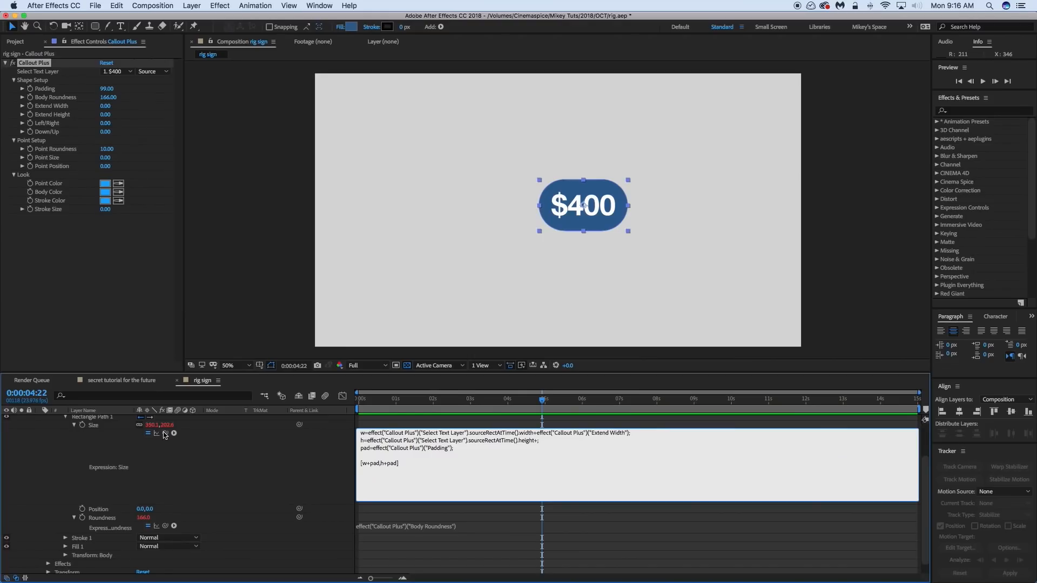
pyautogui.moveTo(212, 350); pyautogui.dragTo(48, 0)
pyautogui.moveTo(62, 115); pyautogui.dragTo(11, 105)
pyautogui.click(255, 186)
pyautogui.moveTo(112, 108); pyautogui.dragTo(297, 155)
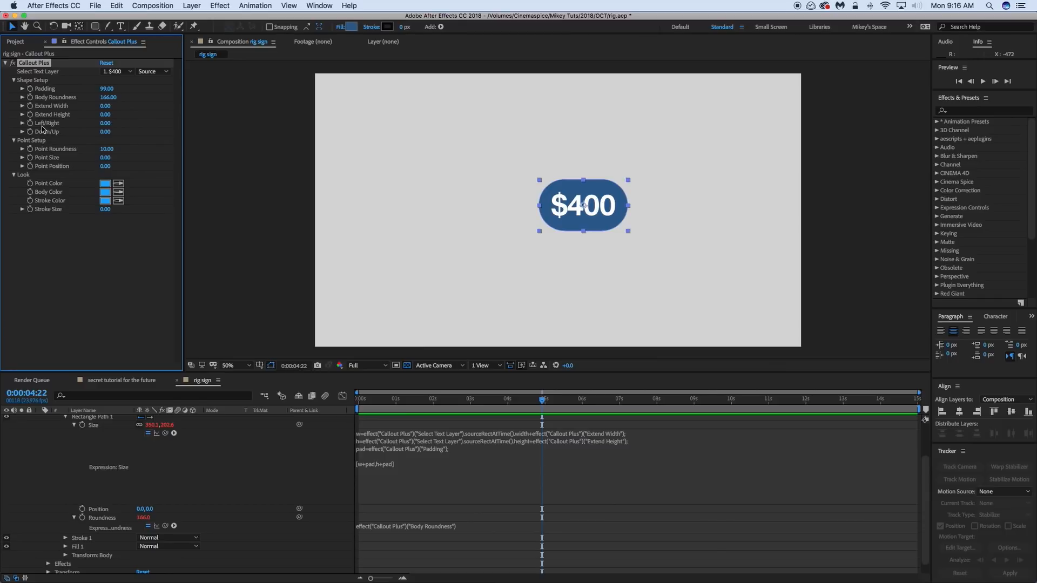
# Try and undo a larger Extend Height, and set the effect's Body Roundness and Padding to 0
pyautogui.moveTo(104, 115); pyautogui.dragTo(259, 139)
pyautogui.press('super+z')
pyautogui.moveTo(110, 98); pyautogui.dragTo(11, 101)
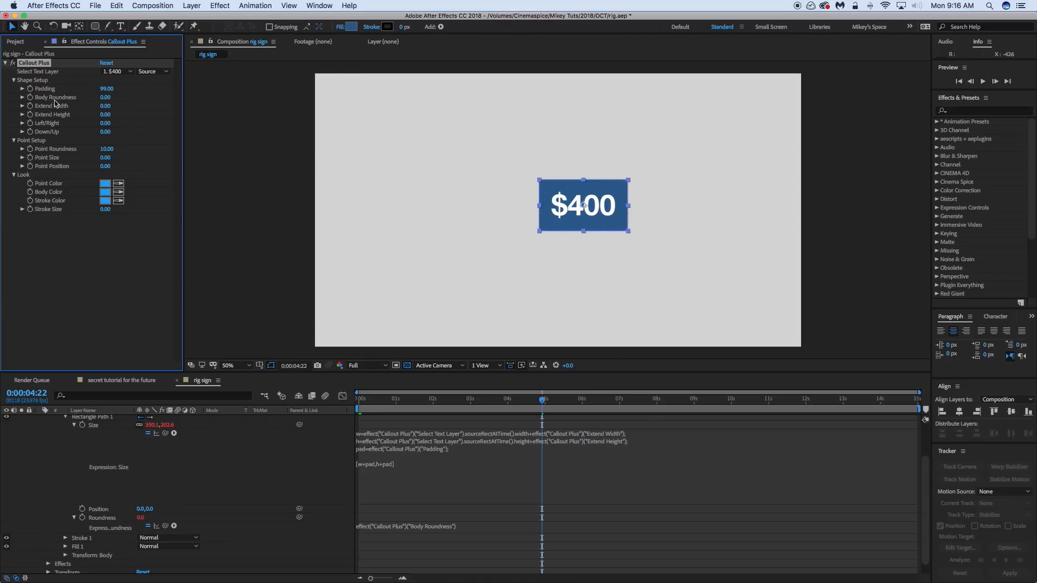
pyautogui.click(107, 89)
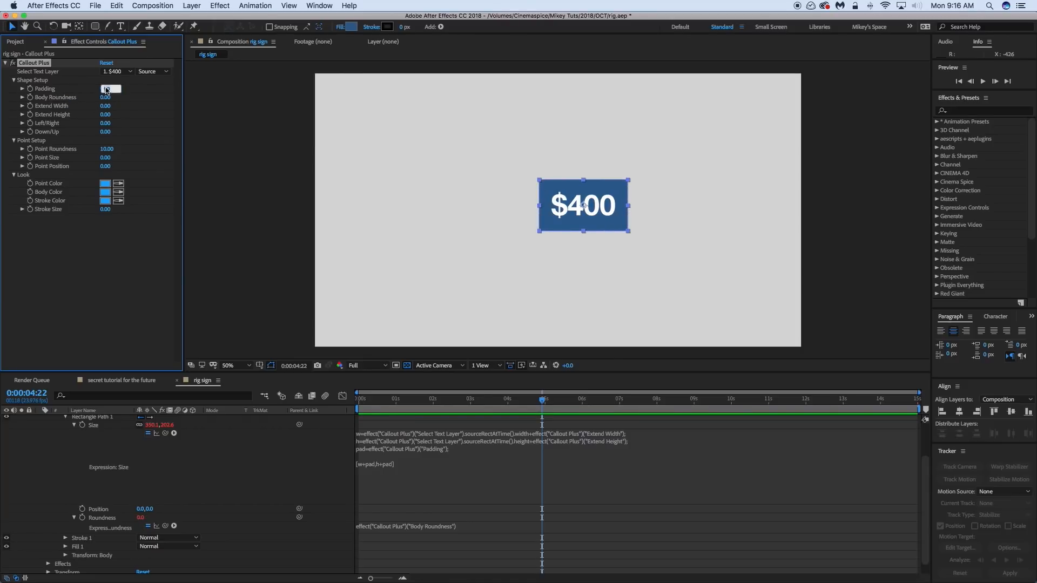
pyautogui.press('Return')
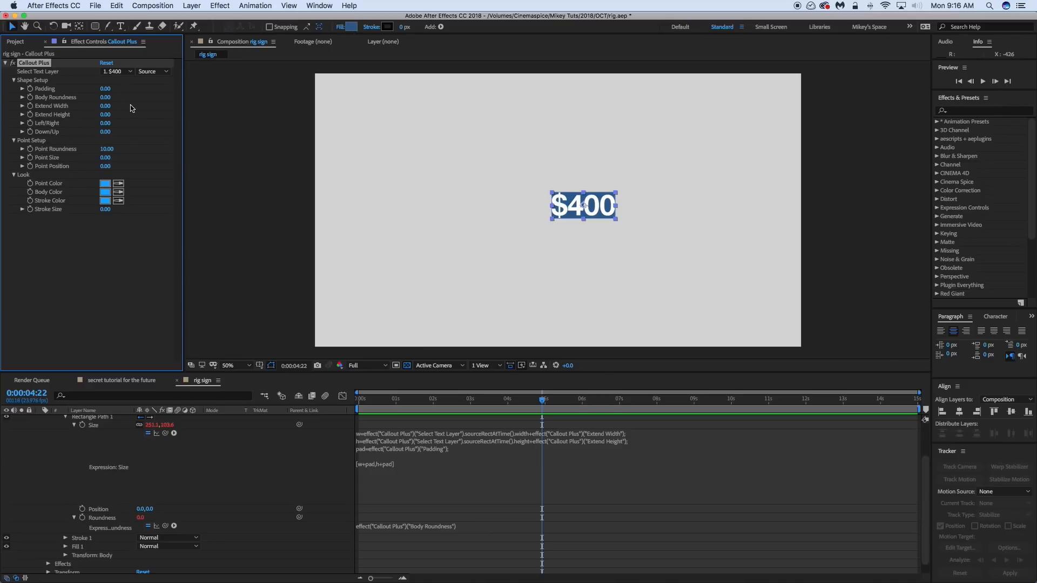
# Set the effect's Extend Width first to 100 and finally to 500
pyautogui.click(105, 106)
pyautogui.write('100')
pyautogui.press('Return')
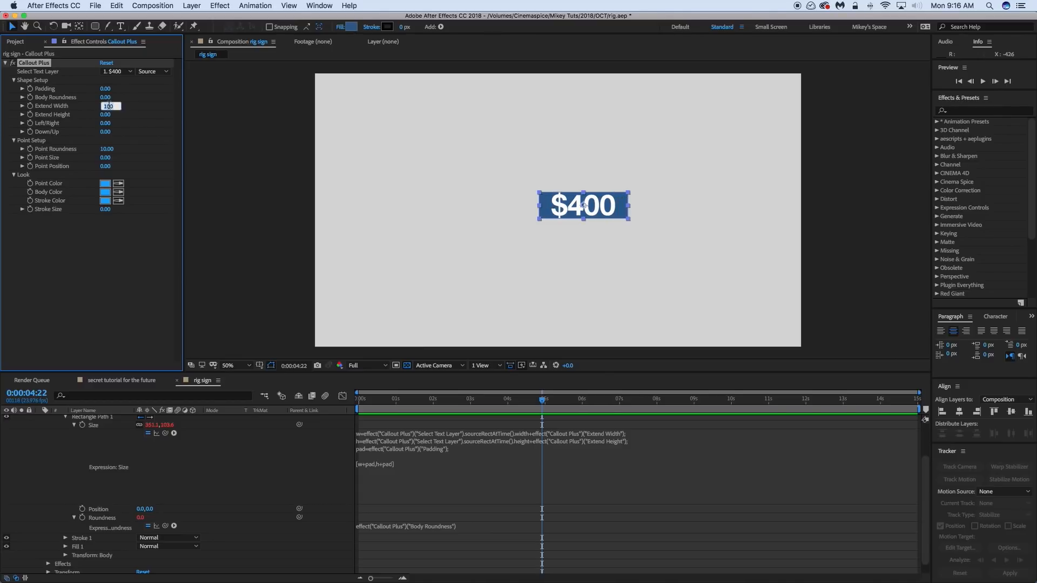
pyautogui.write('500')
pyautogui.press('Return')
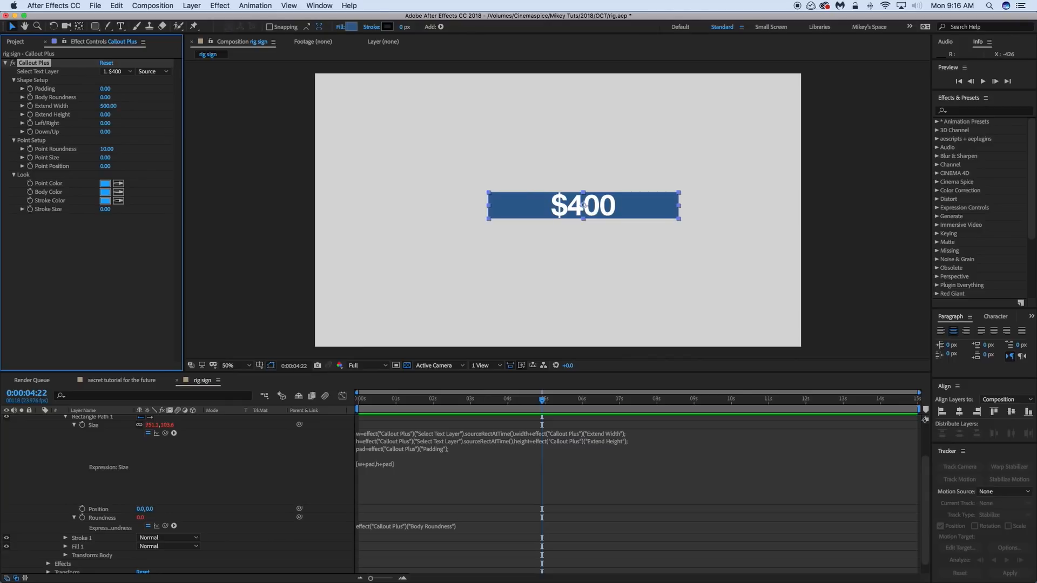
# Set the effect's Extend Height to 500 and its Left/Right control to -100
pyautogui.click(107, 115)
pyautogui.write('500')
pyautogui.press('Return')
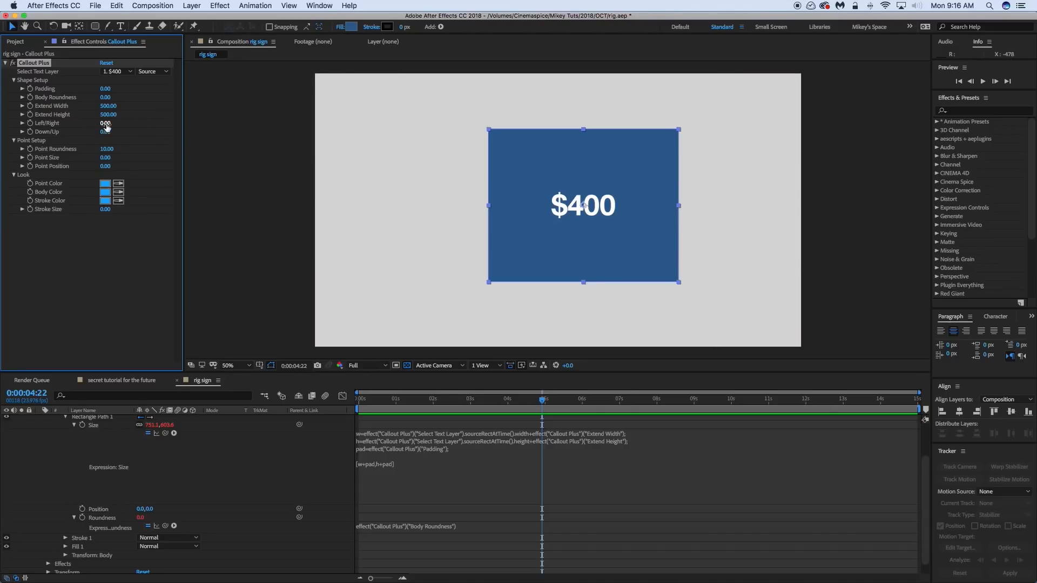
pyautogui.click(22, 123)
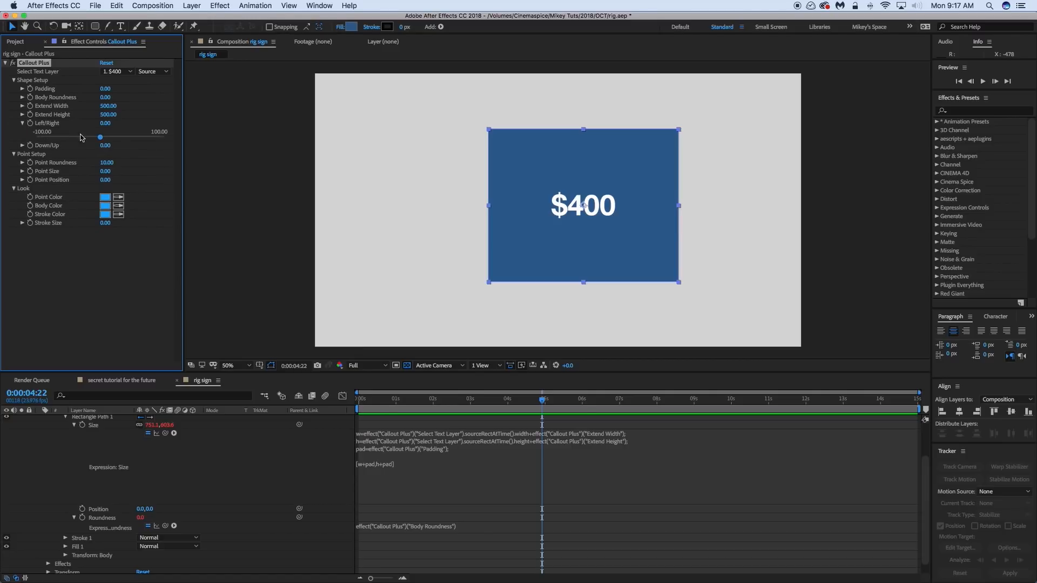
pyautogui.moveTo(99, 140); pyautogui.dragTo(37, 138)
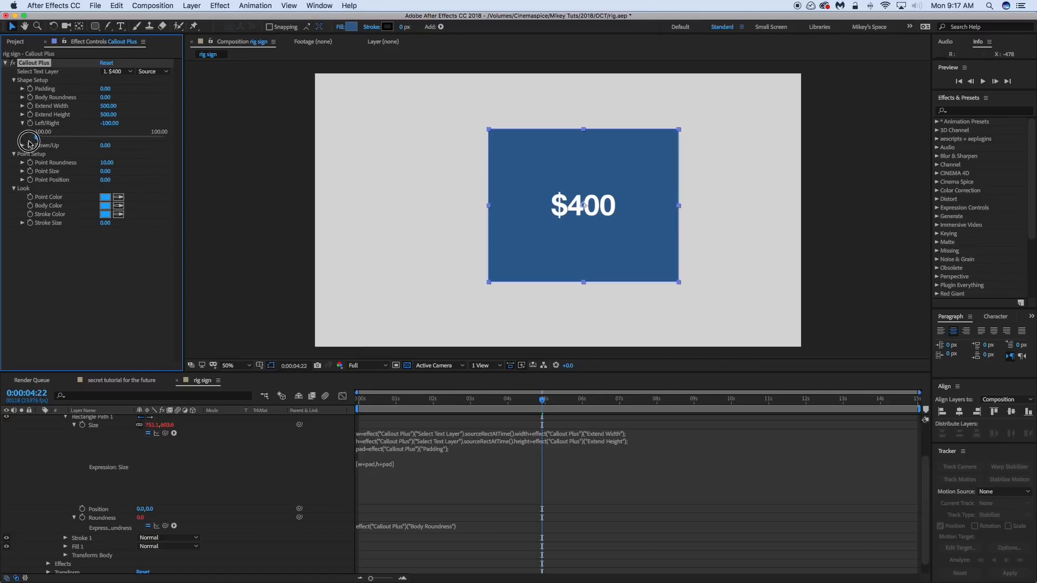
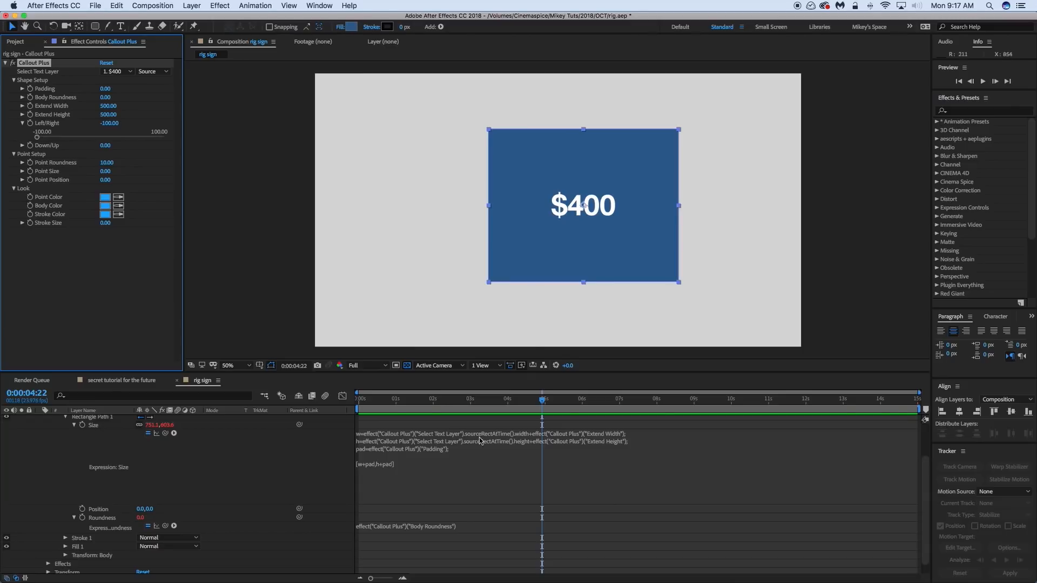
# Expand the Body group's transform properties and try moving its Position to 250, 0, undoing the move
pyautogui.scroll(3, 467, 458)
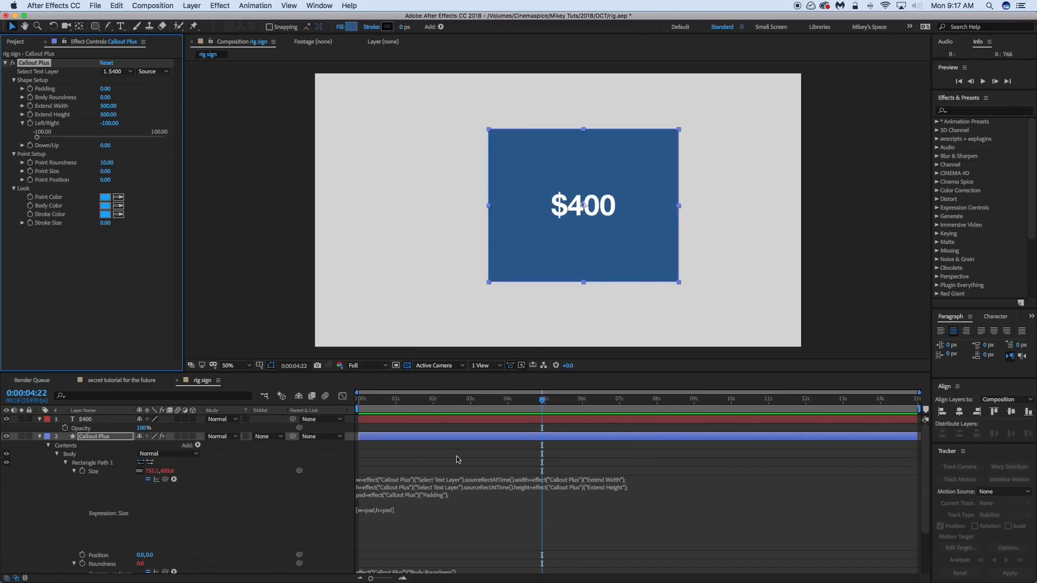
pyautogui.click(65, 463)
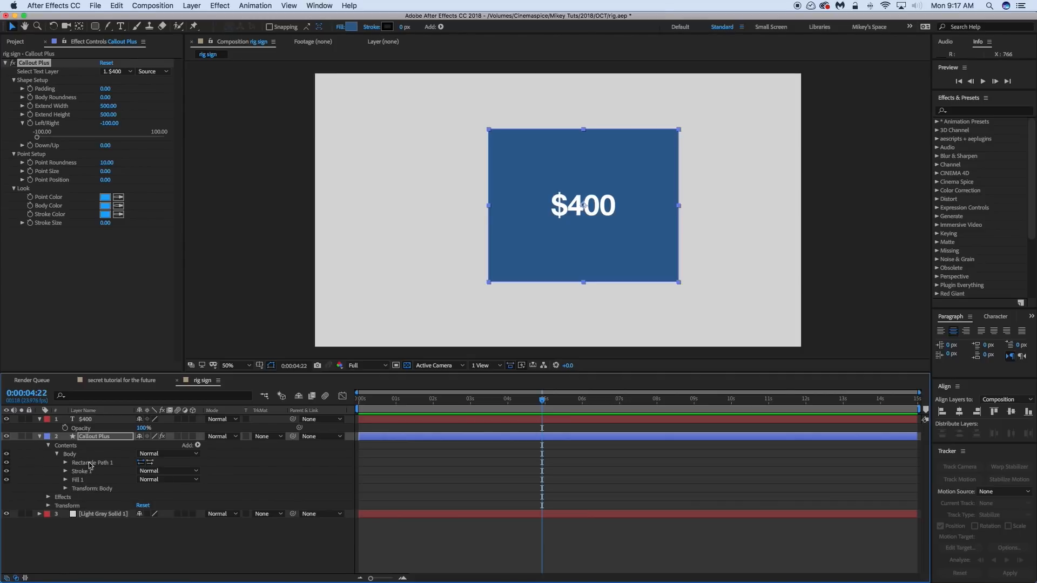
pyautogui.click(89, 463)
pyautogui.click(65, 488)
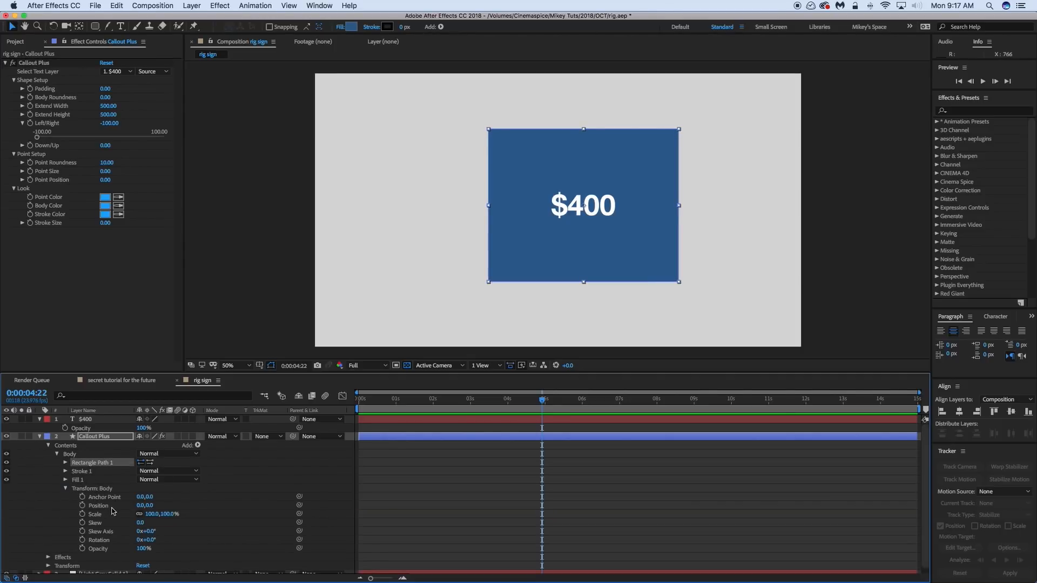
pyautogui.moveTo(143, 505); pyautogui.dragTo(276, 519)
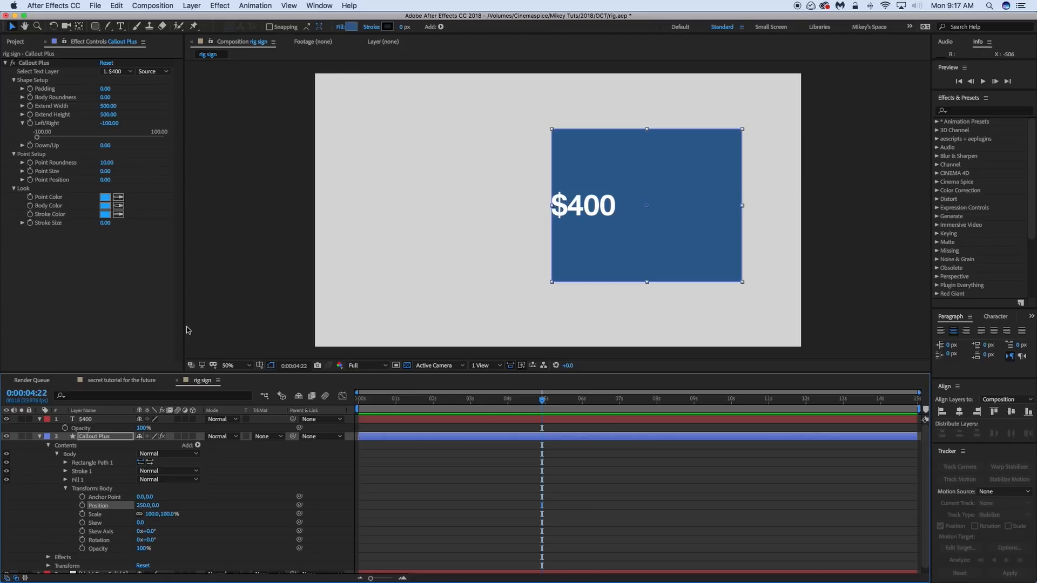
pyautogui.press('super+z')
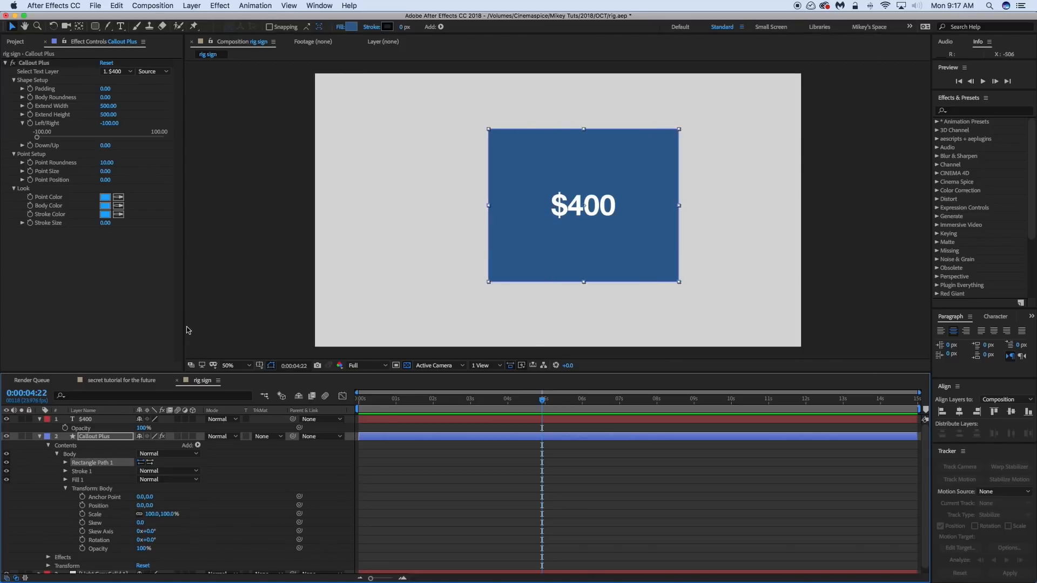
# Add an expression to the Body group's Position reading LR=effect("Callout Plus")("Left/Right")*.01
pyautogui.keyDown('alt'); pyautogui.click(82, 505); pyautogui.keyUp('alt')
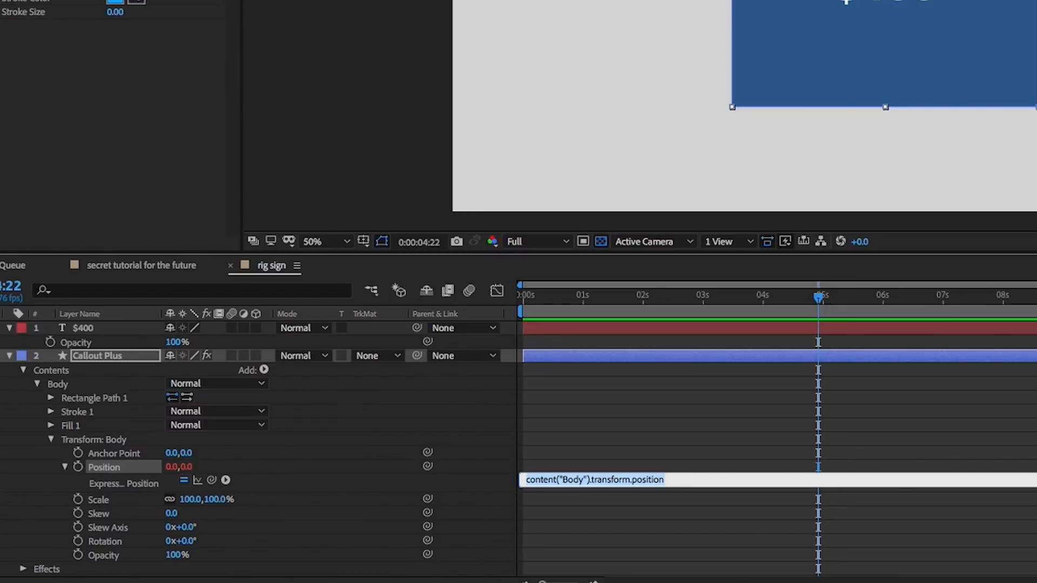
pyautogui.moveTo(211, 479)
pyautogui.mouseDown()
pyautogui.moveTo(245, 423)
pyautogui.moveTo(209, 481)
pyautogui.mouseUp()
pyautogui.write('LR=')
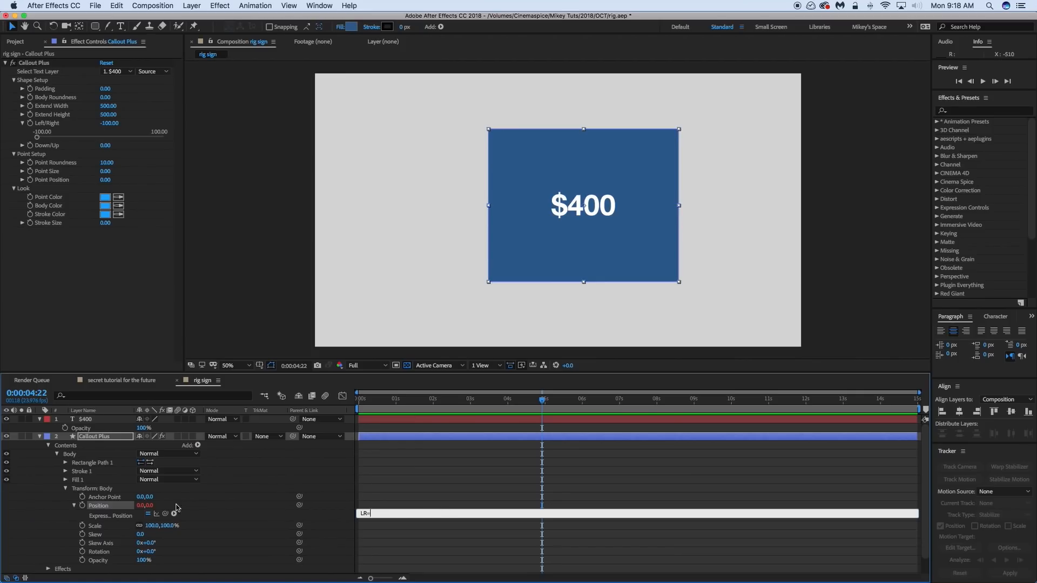
pyautogui.moveTo(212, 480); pyautogui.dragTo(163, 146)
pyautogui.moveTo(135, 307); pyautogui.dragTo(47, 123)
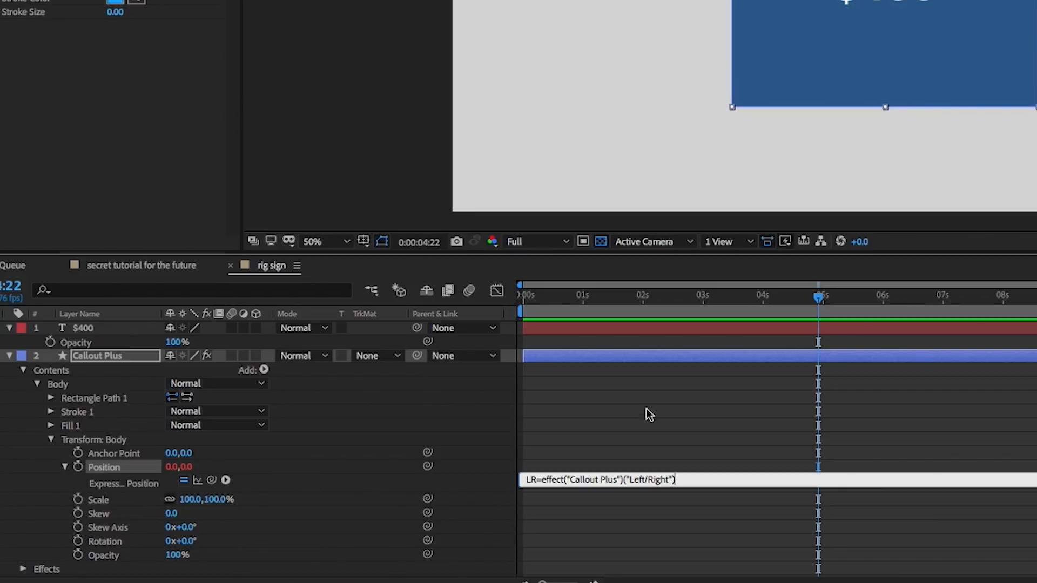
pyautogui.write('*.01')
pyautogui.click(681, 425)
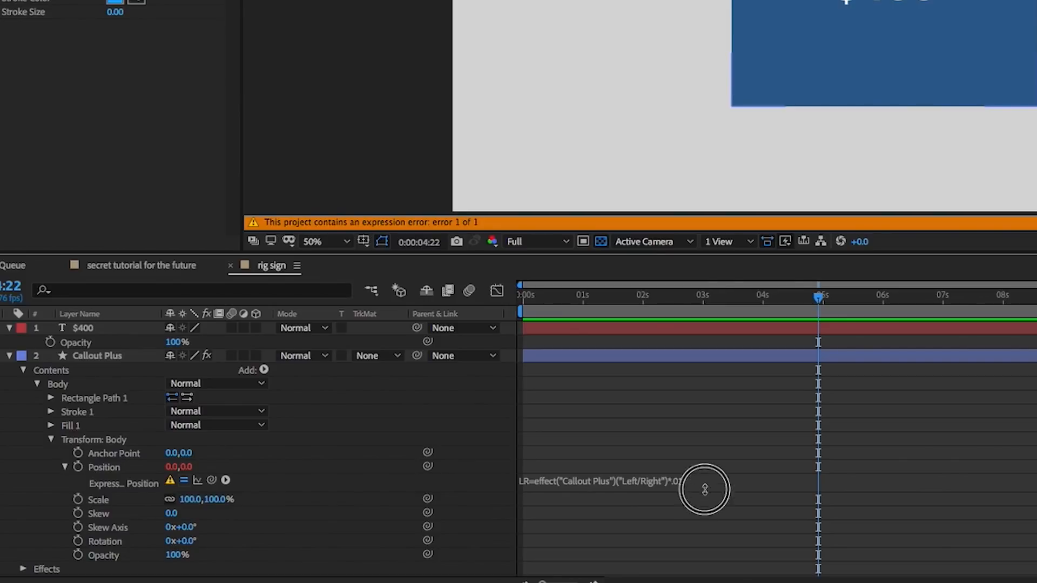
# Enlarge the Position expression field and add a second line, NW=effect("Callout Plus")("Extend Width")/2*LR
pyautogui.moveTo(701, 488); pyautogui.dragTo(706, 569)
pyautogui.click(718, 505)
pyautogui.scroll(-3, 718, 457)
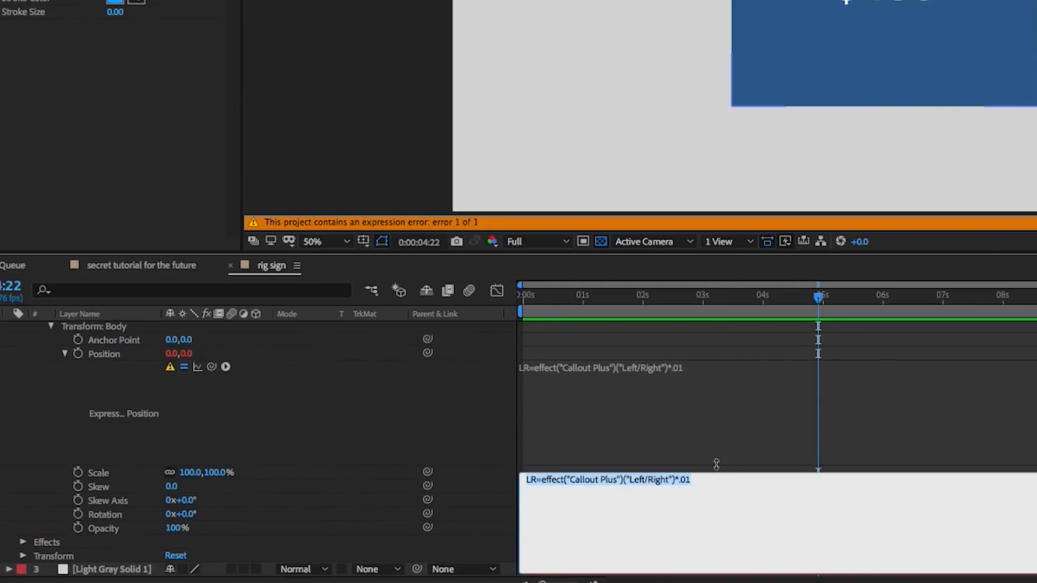
pyautogui.click(711, 370)
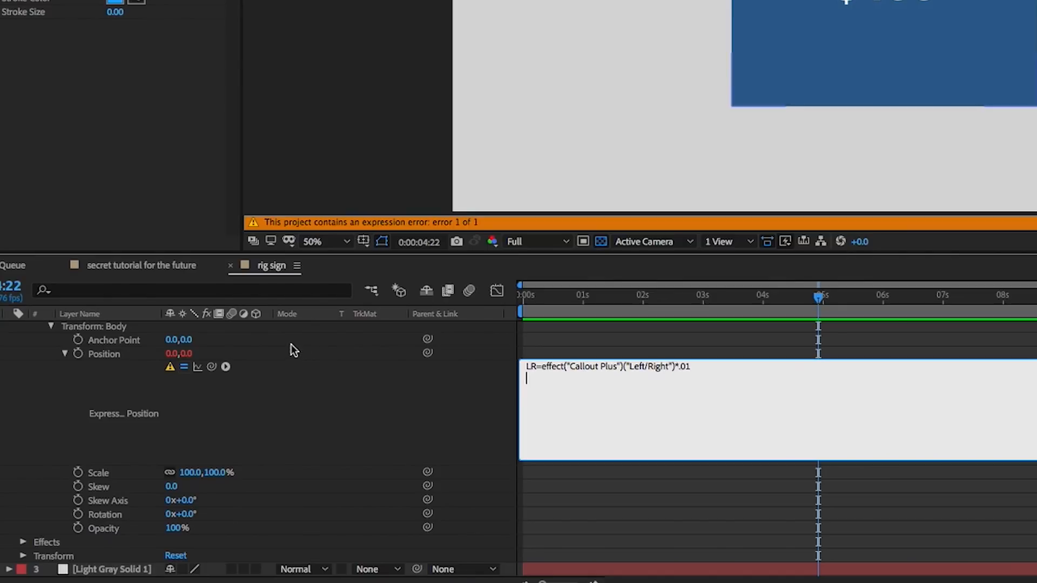
pyautogui.scroll(1, 281, 380)
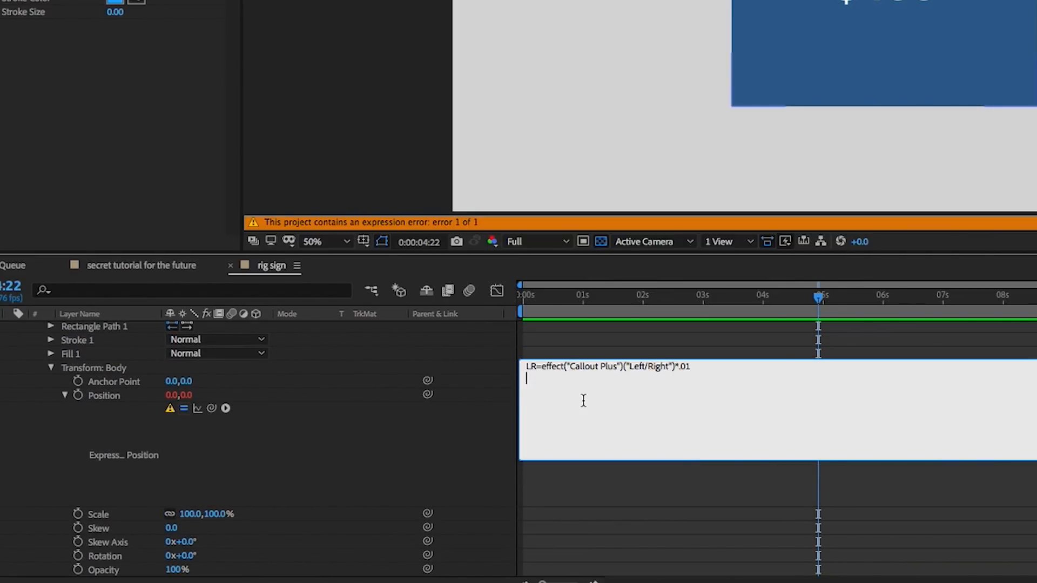
pyautogui.write('NW=')
pyautogui.moveTo(212, 408); pyautogui.dragTo(157, 99)
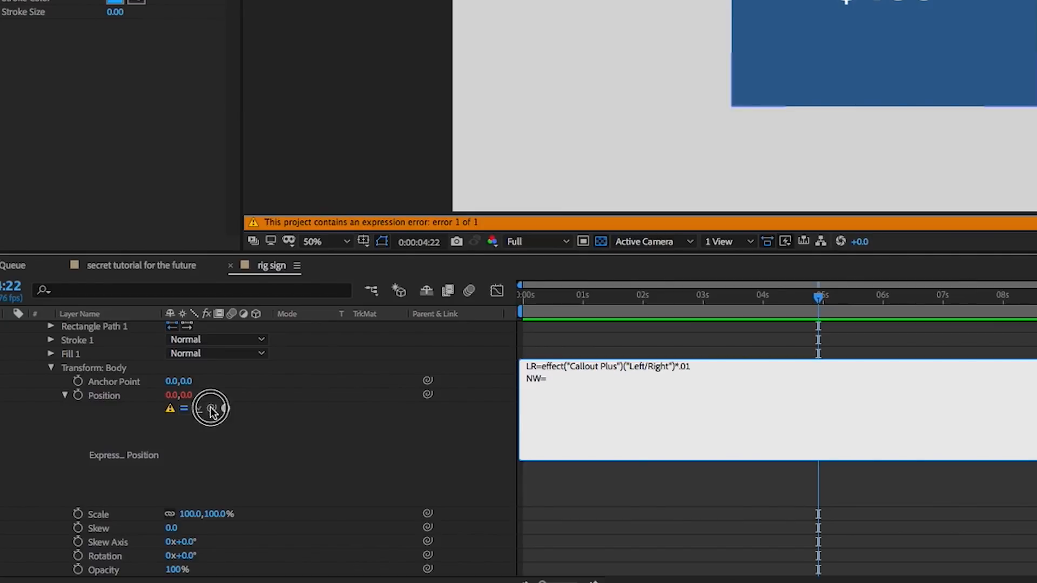
pyautogui.moveTo(132, 277); pyautogui.dragTo(49, 106)
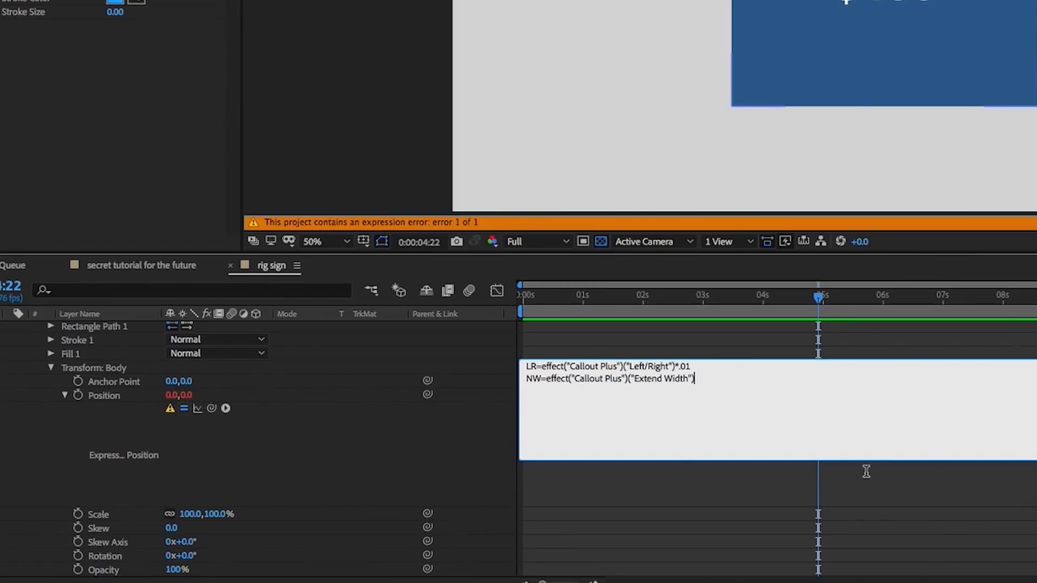
pyautogui.write('/')
pyautogui.write('2*')
# Add the line NH=effect("Callout Plus")("Extend Height")/2*DU to the Position expression
pyautogui.press('Return')
pyautogui.write('NH=')
pyautogui.moveTo(211, 408); pyautogui.dragTo(54, 114)
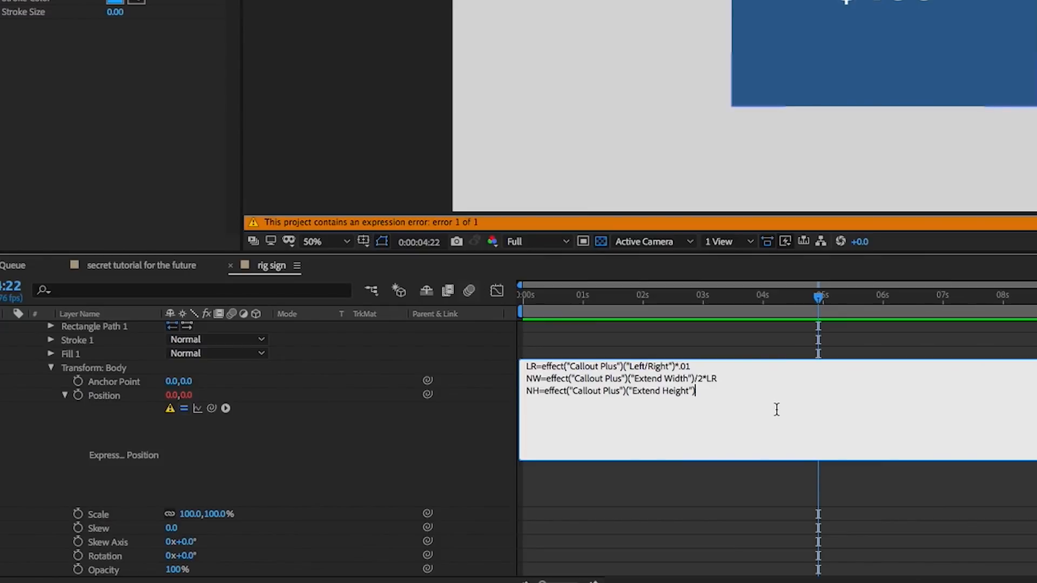
pyautogui.write('/2*DU')
# Insert the line DU=effect("Callout Plus")("Down/Up") below the LR line in the Position expression
pyautogui.press('Return')
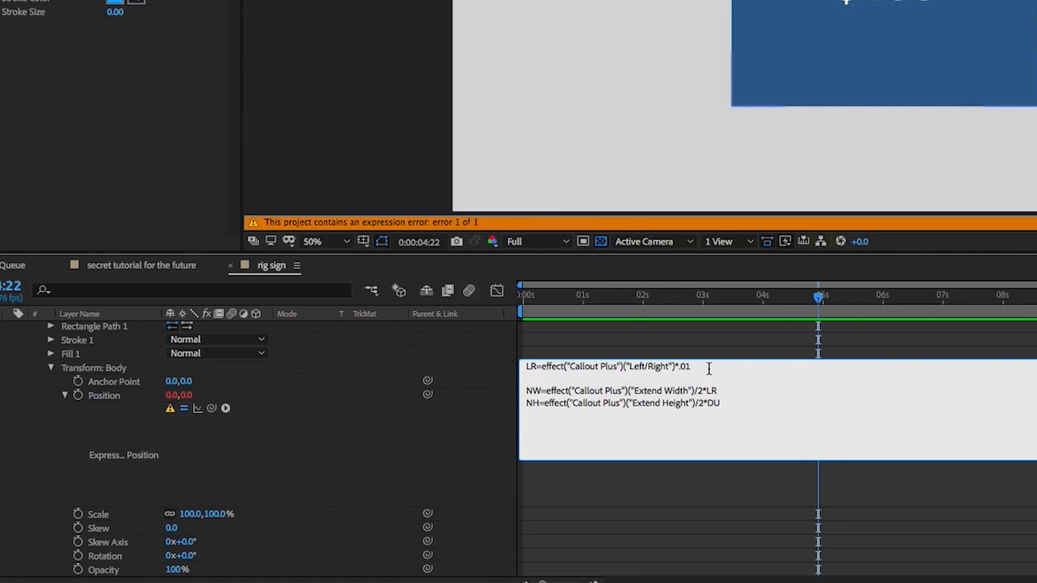
pyautogui.write('DU')
pyautogui.click(539, 378)
pyautogui.write('=')
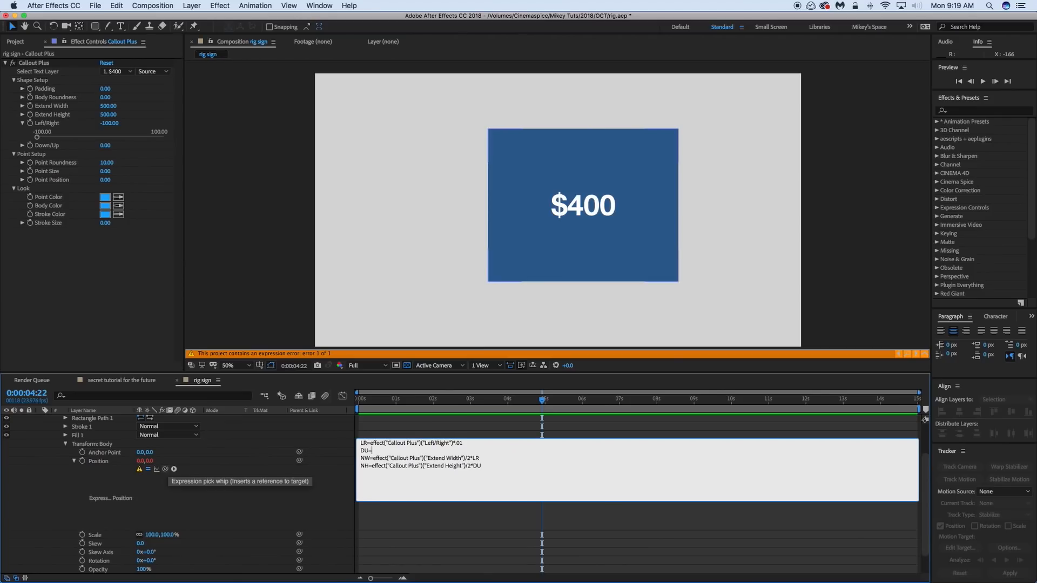
pyautogui.moveTo(212, 409); pyautogui.dragTo(51, 145)
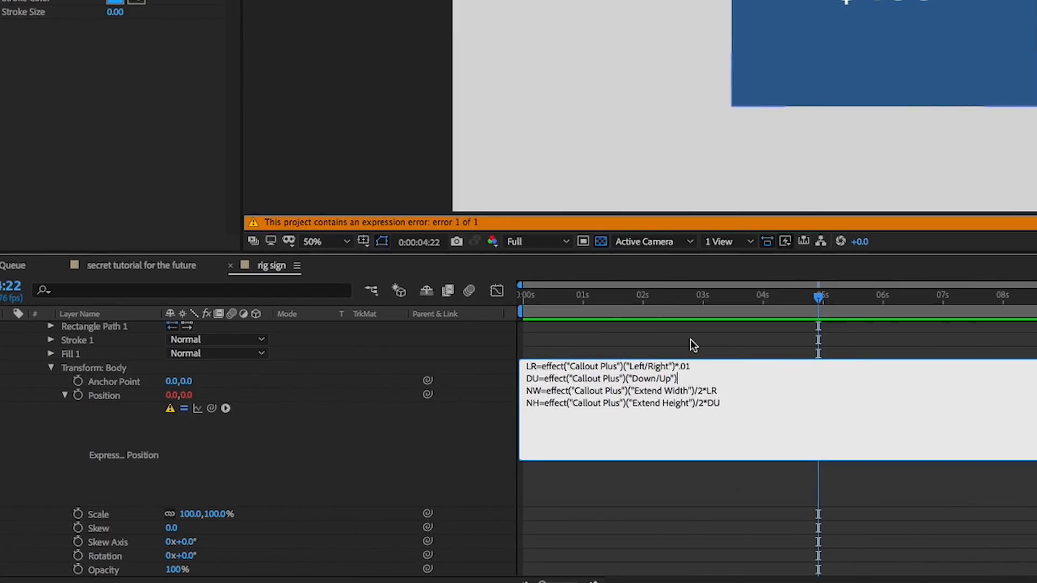
# Complete the Body position expression by multiplying DU by .01, ending the lines with semicolons, and returning [NW,NH]
pyautogui.write('*.01;')
pyautogui.click(730, 391)
pyautogui.write(';')
pyautogui.write('NW')
pyautogui.write(',NH')
pyautogui.write(']')
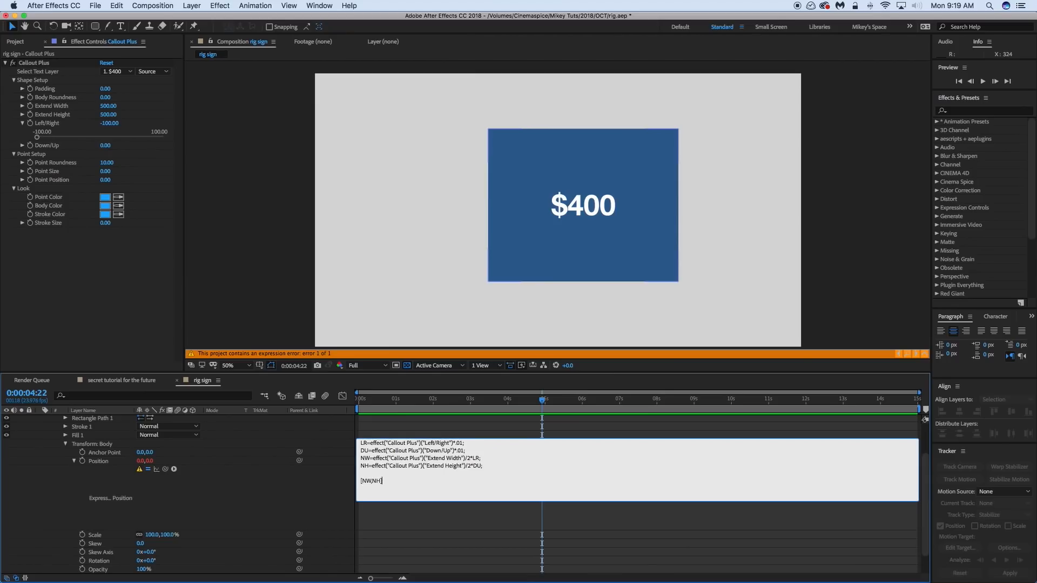
pyautogui.click(506, 436)
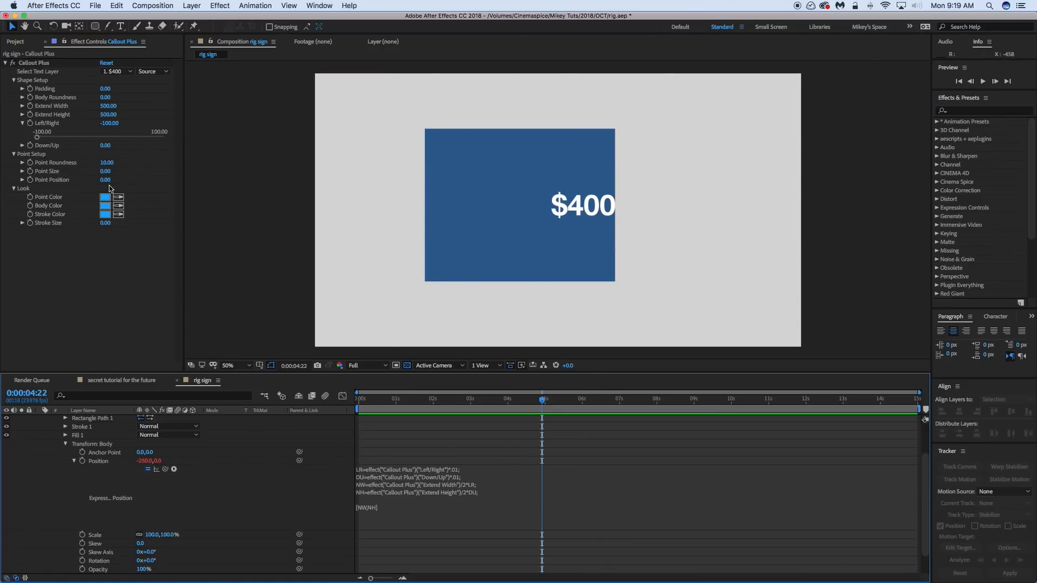
# Check the Left/Right slider at -100 and change the divisors in the NW and NH expression lines to -2
pyautogui.moveTo(43, 138)
pyautogui.mouseDown()
pyautogui.moveTo(201, 148)
pyautogui.moveTo(28, 135)
pyautogui.mouseUp()
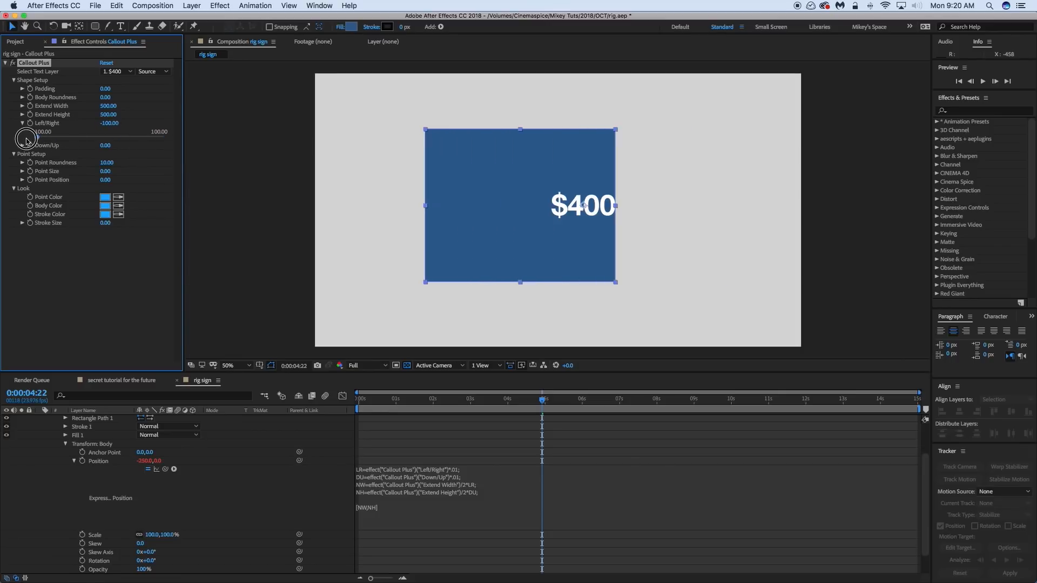
pyautogui.click(470, 474)
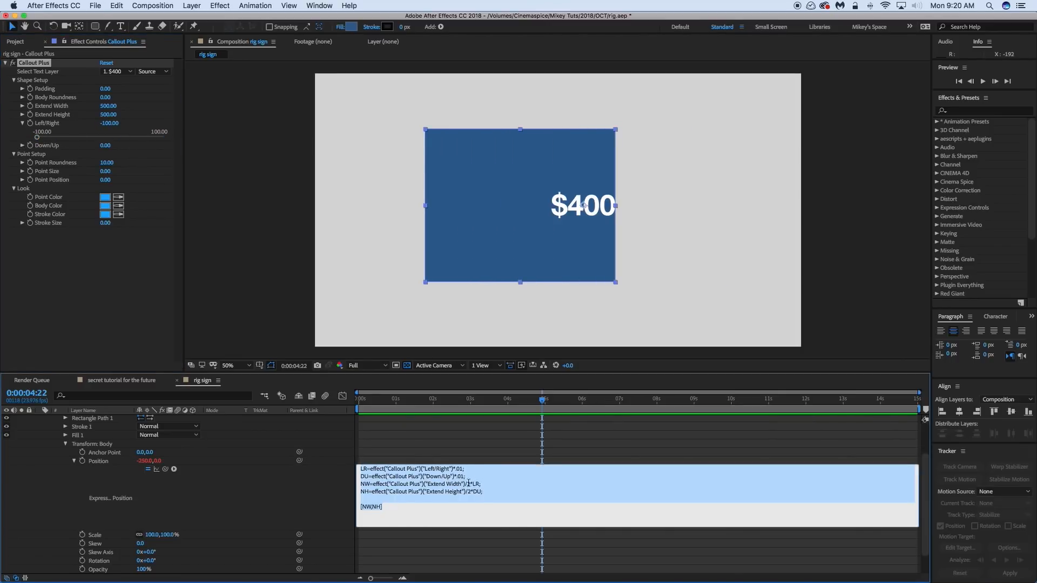
pyautogui.click(468, 484)
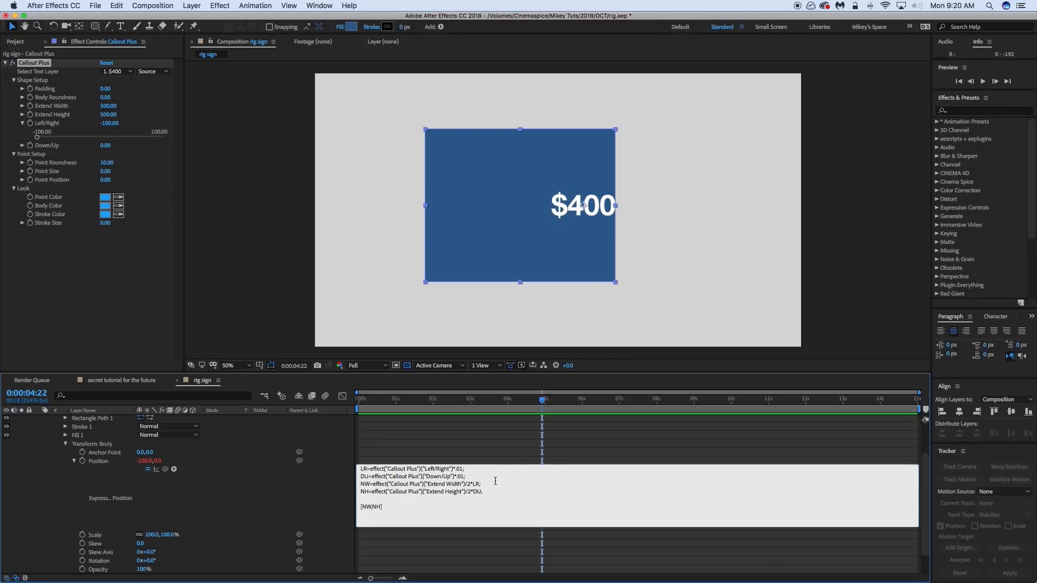
pyautogui.click(467, 492)
pyautogui.write('-')
pyautogui.click(478, 459)
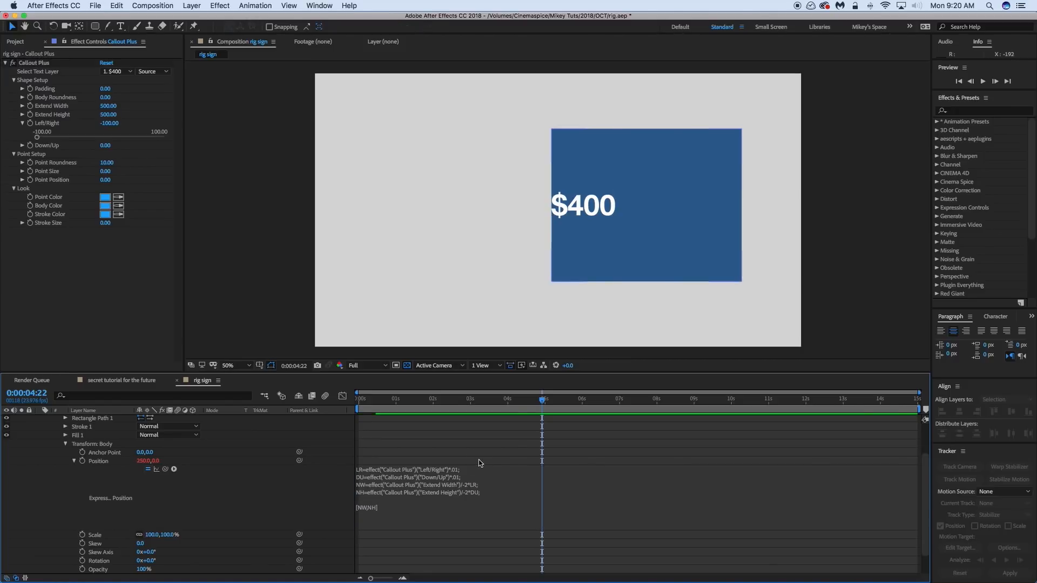
# Set Left/Right and Down/Up to -100 to test the direction, and change the NH line's divisor to 2
pyautogui.moveTo(37, 137); pyautogui.dragTo(3, 133)
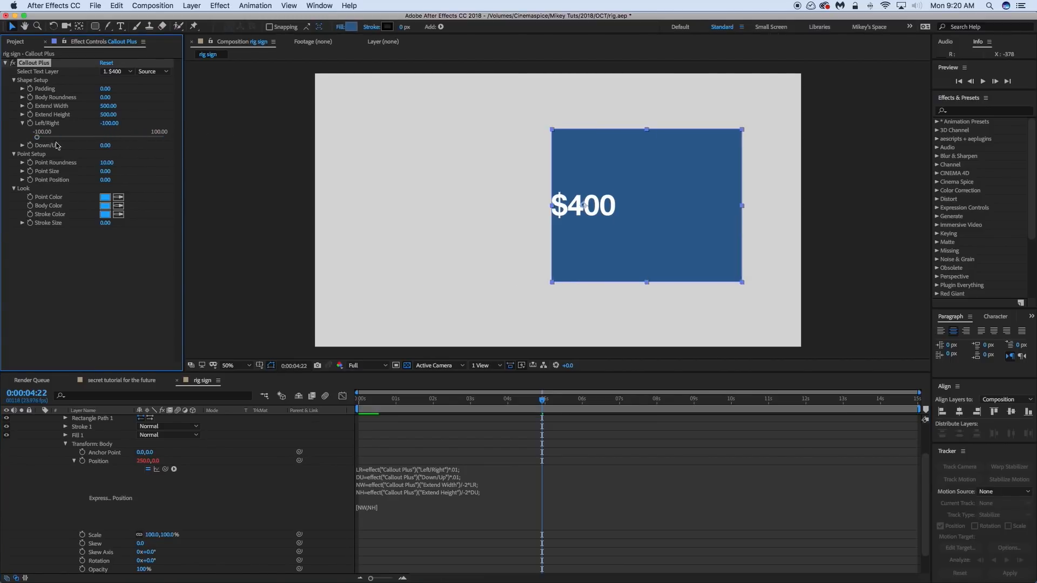
pyautogui.click(22, 145)
pyautogui.moveTo(101, 160); pyautogui.dragTo(3, 150)
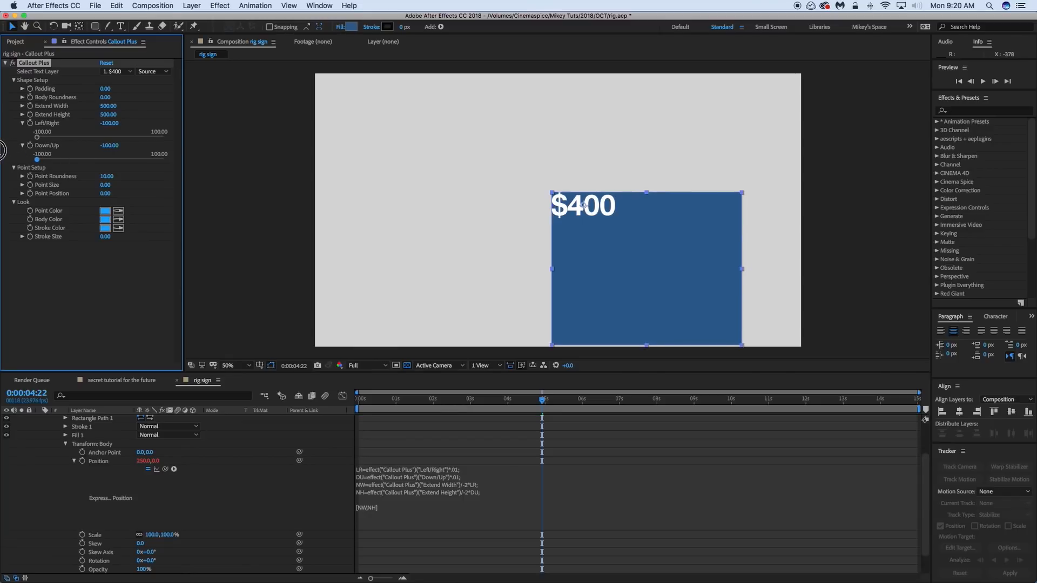
pyautogui.click(474, 495)
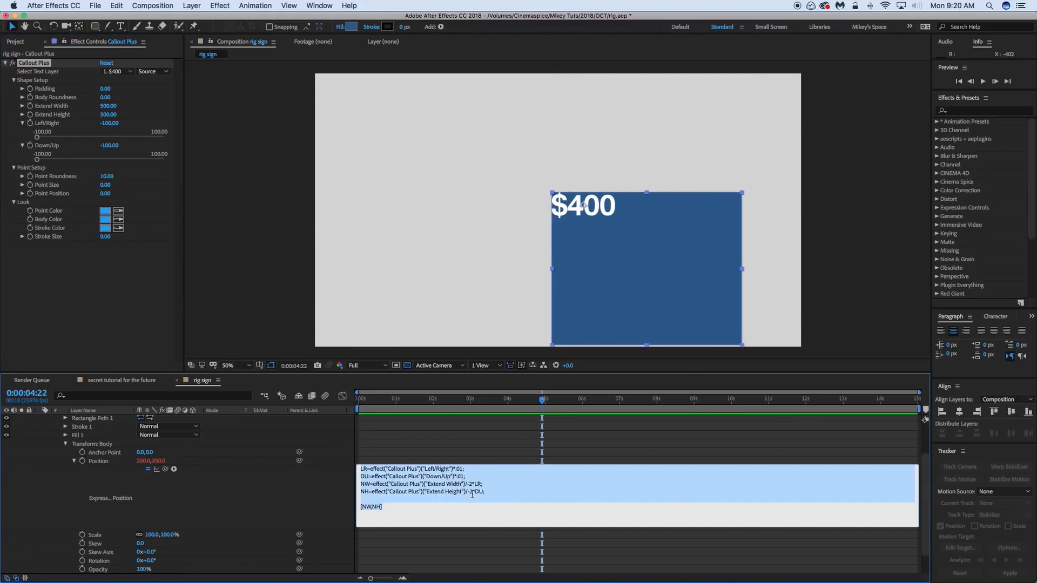
pyautogui.click(469, 492)
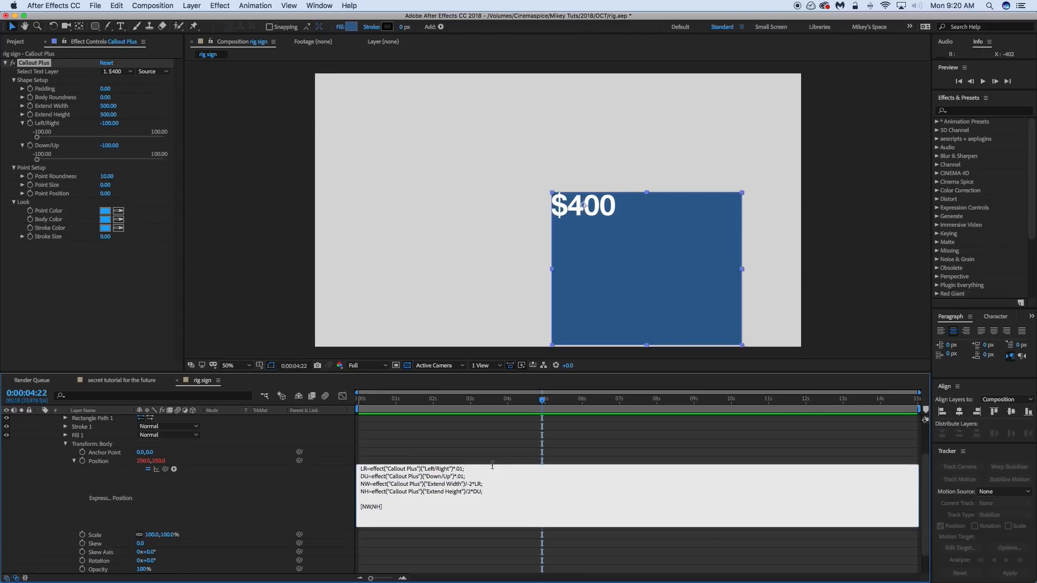
pyautogui.click(232, 233)
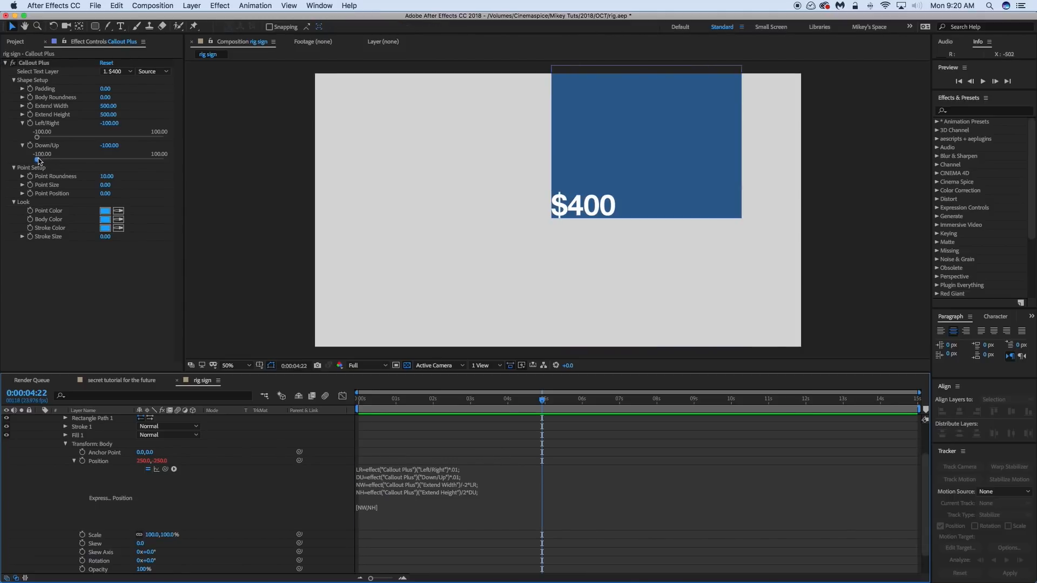
# Test Down/Up at -100 and 100, and reset Left/Right, Down/Up, Extend Width and Extend Height to 0
pyautogui.moveTo(37, 159); pyautogui.dragTo(15, 162)
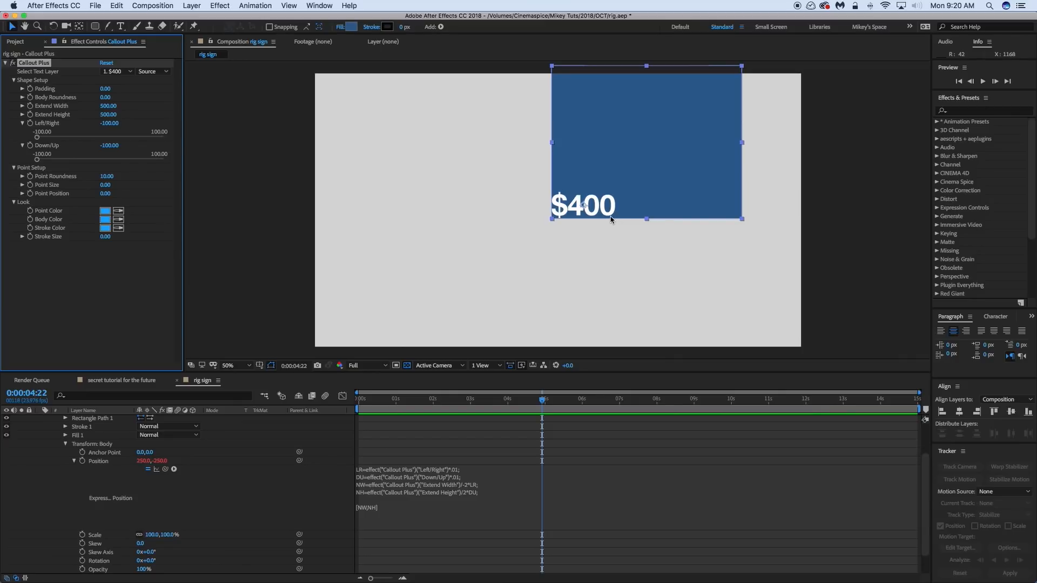
pyautogui.moveTo(37, 159); pyautogui.dragTo(199, 168)
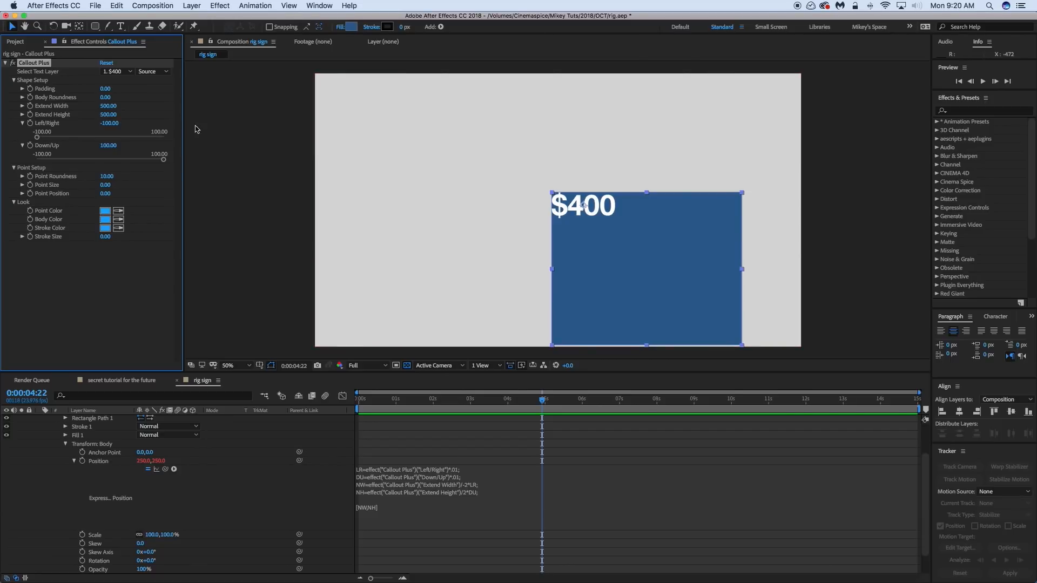
pyautogui.click(109, 124)
pyautogui.write('0')
pyautogui.moveTo(113, 145); pyautogui.dragTo(108, 146)
pyautogui.click(108, 146)
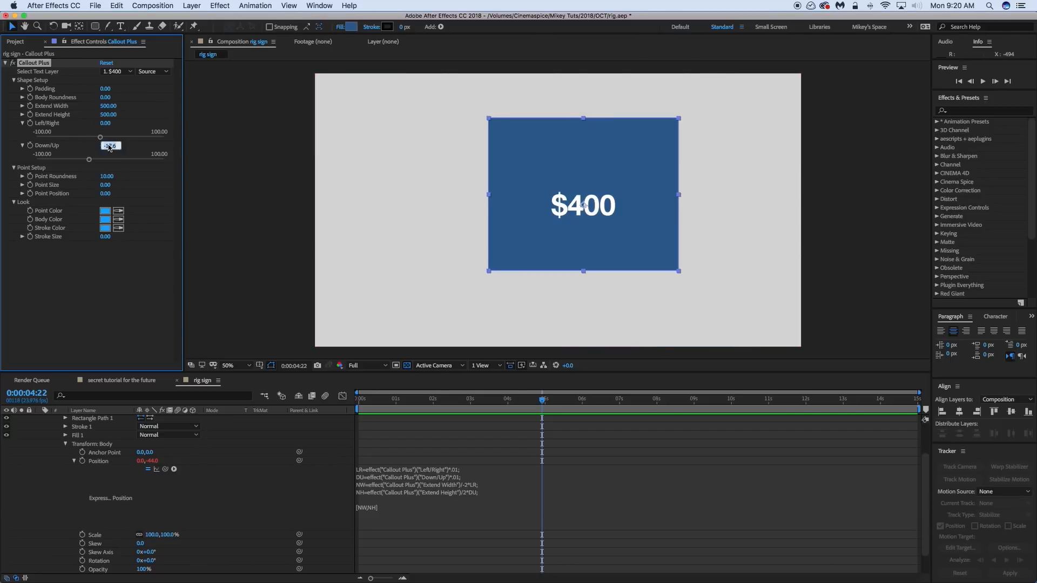
pyautogui.write('0')
pyautogui.press('Return')
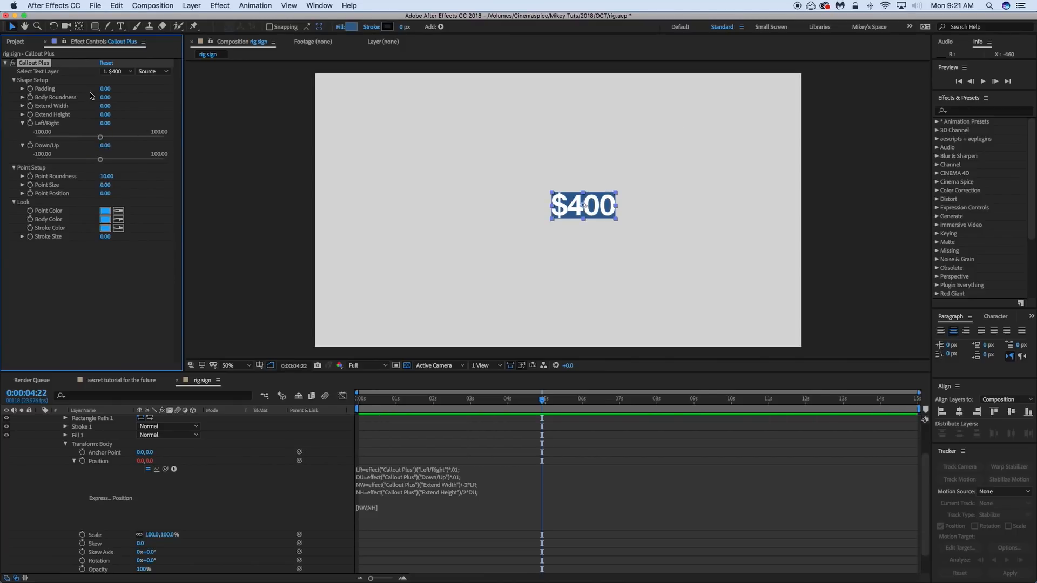
# Set Padding to 28 and Body Roundness to 26, and collapse the Left/Right and Down/Up sliders
pyautogui.moveTo(106, 89); pyautogui.dragTo(125, 102)
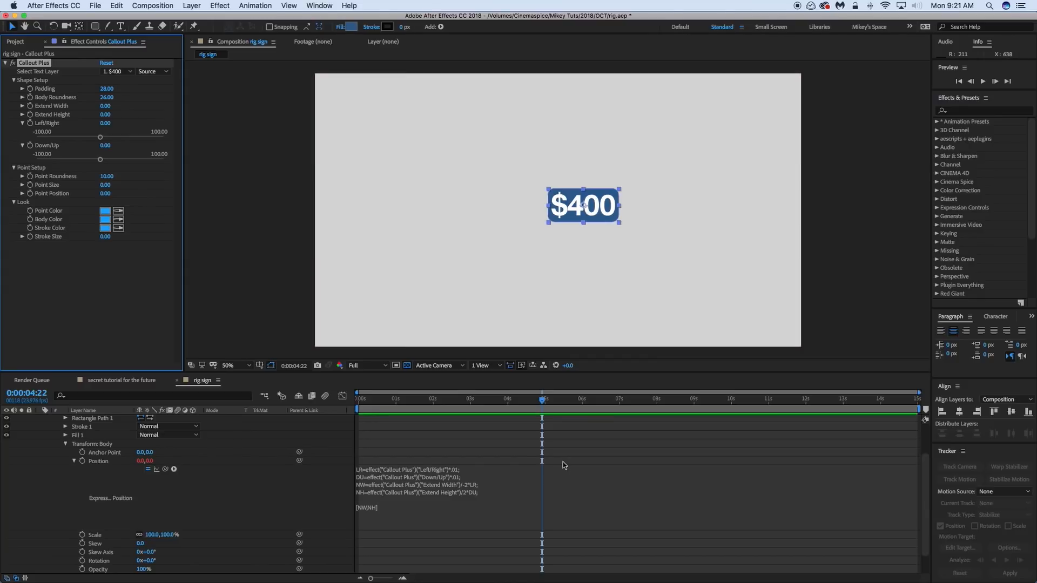
pyautogui.click(22, 124)
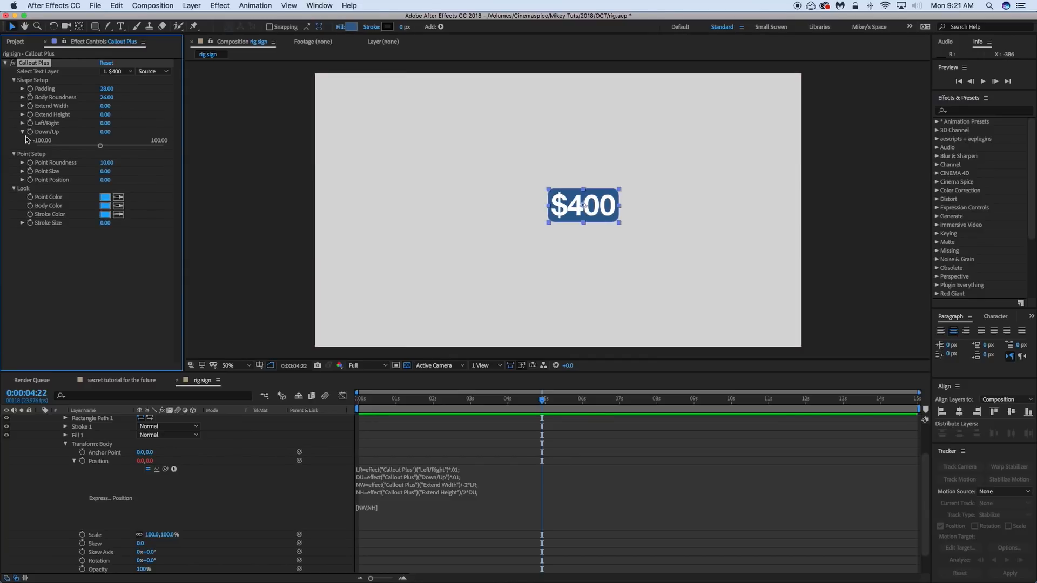
pyautogui.click(23, 132)
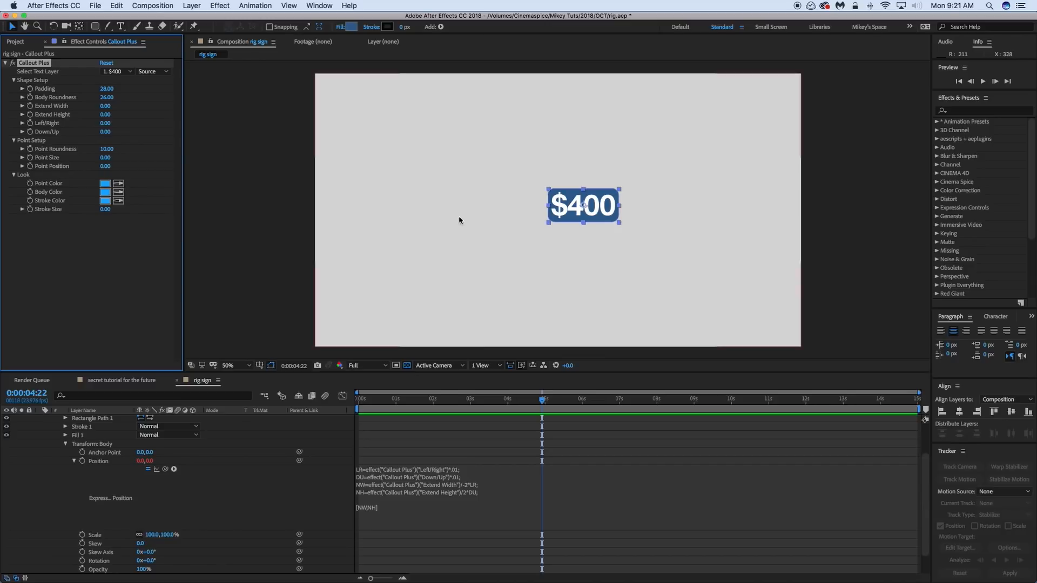
# Draw a rounded square about 79 px wide across the body's lower edge and name its shape group "point"
pyautogui.scroll(2, 587, 244)
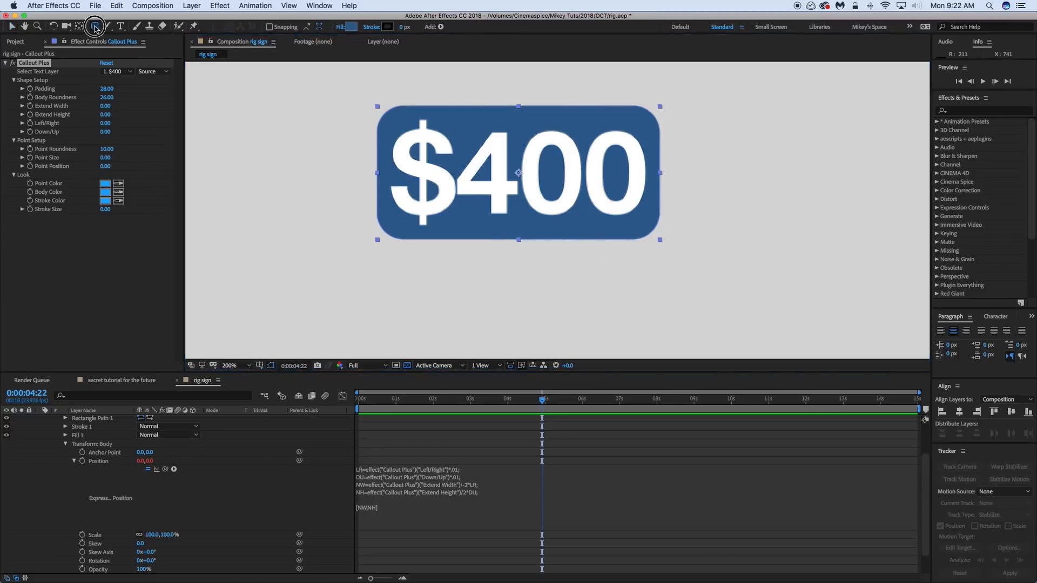
pyautogui.moveTo(95, 26); pyautogui.dragTo(124, 28)
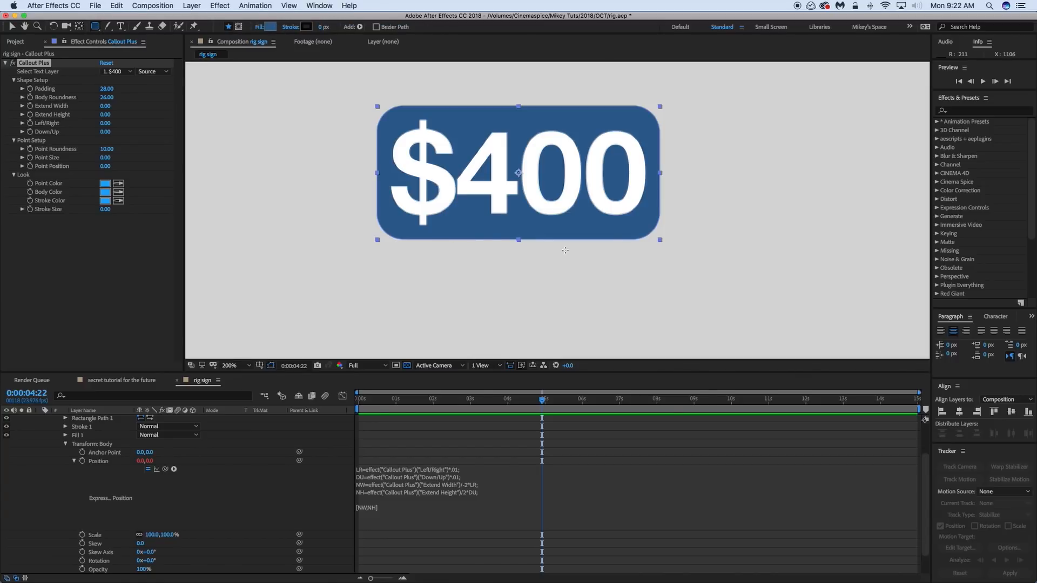
pyautogui.moveTo(534, 233); pyautogui.dragTo(605, 264)
pyautogui.moveTo(605, 264); pyautogui.dragTo(606, 266)
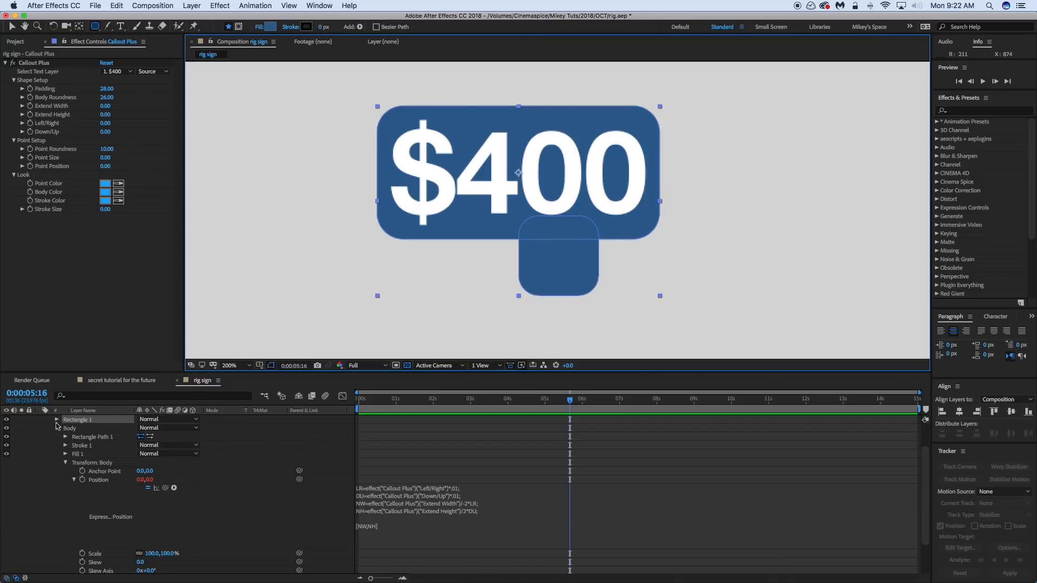
pyautogui.press('Return')
pyautogui.write('point')
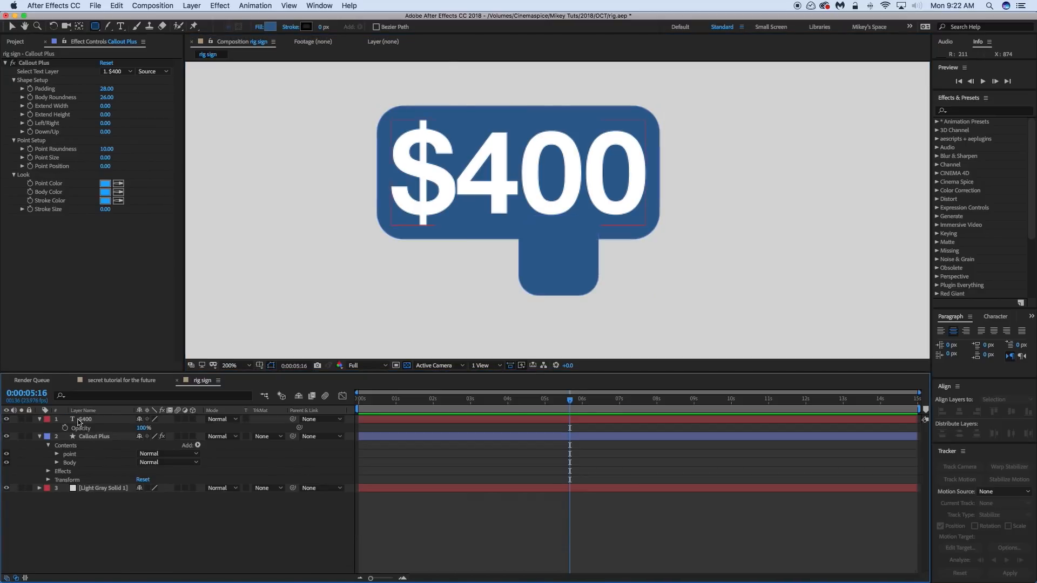
# Move the point group below Body in the layer contents and set its transform position to 0, 0
pyautogui.click(73, 453)
pyautogui.moveTo(72, 456); pyautogui.dragTo(74, 470)
pyautogui.click(57, 463)
pyautogui.click(66, 523)
pyautogui.scroll(-1, 108, 519)
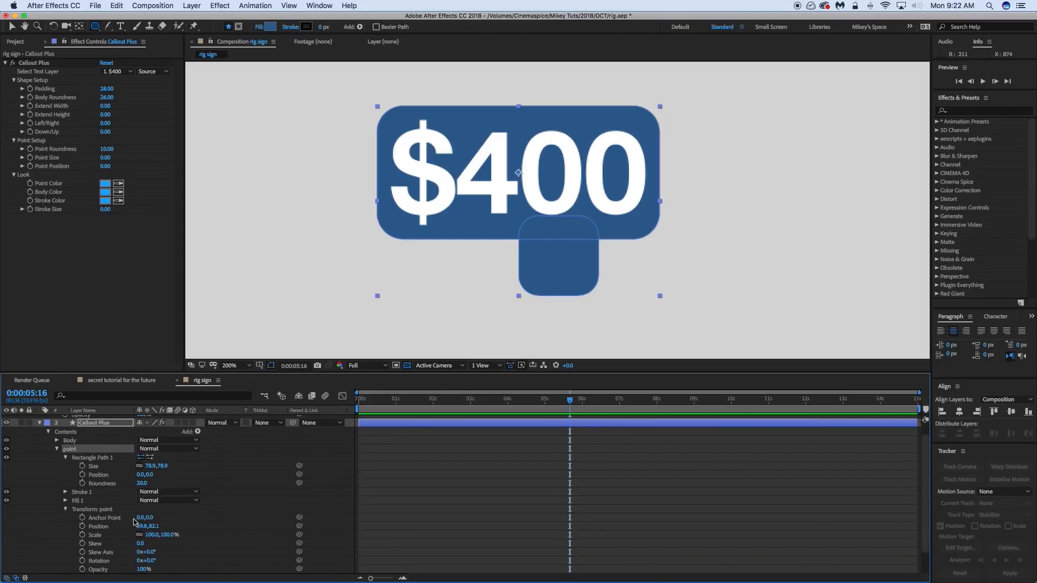
pyautogui.click(142, 526)
pyautogui.write('0')
pyautogui.press('Tab')
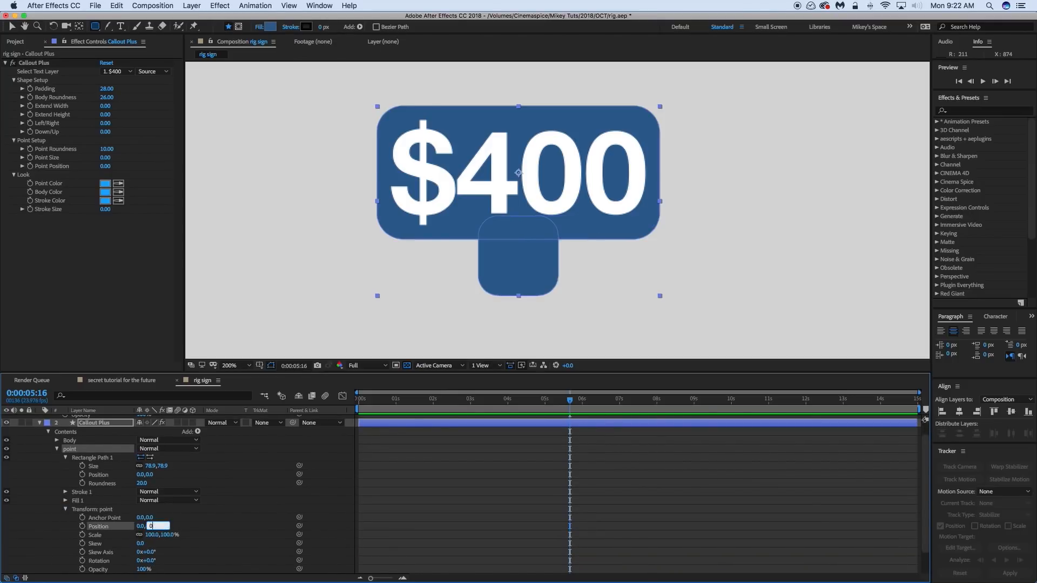
pyautogui.write('0')
pyautogui.press('Return')
# Set the point group's transform rotation to 45°
pyautogui.click(65, 509)
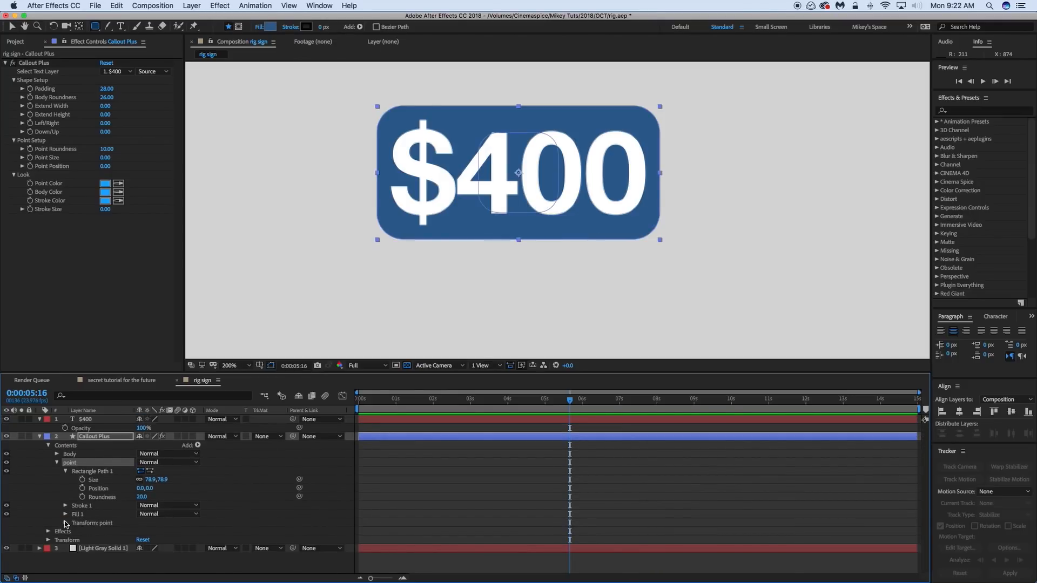
pyautogui.click(66, 523)
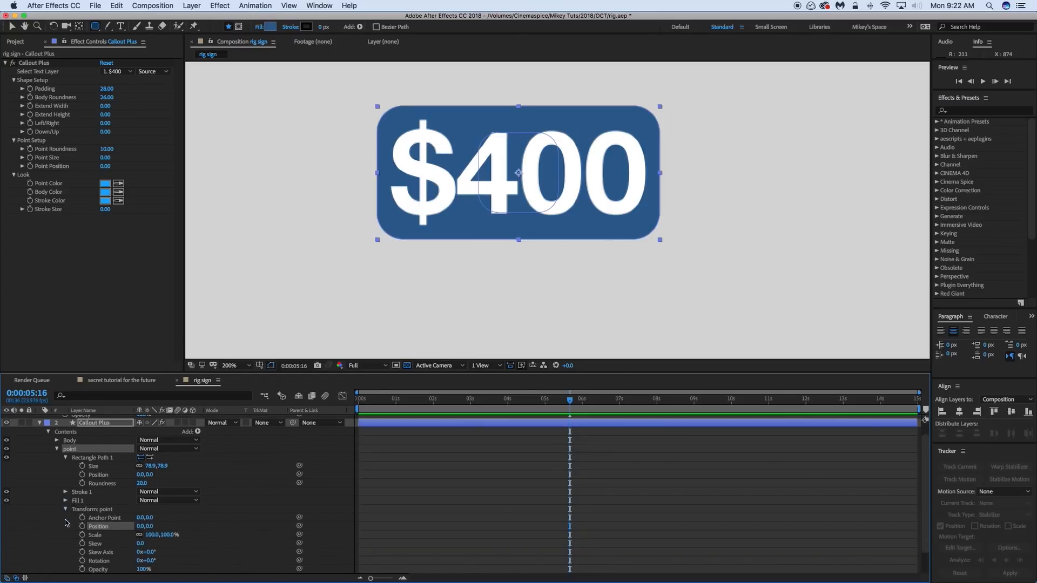
pyautogui.click(154, 563)
pyautogui.press('Return')
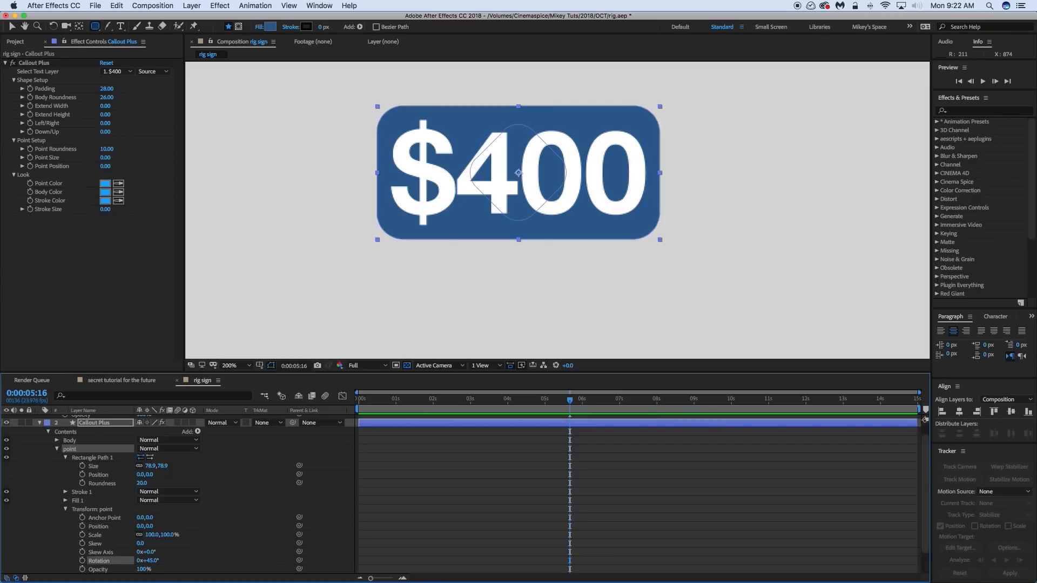
# Try shifting the point's rectangle path to position 0, 94, and undo the shift
pyautogui.click(65, 509)
pyautogui.moveTo(151, 488); pyautogui.dragTo(205, 488)
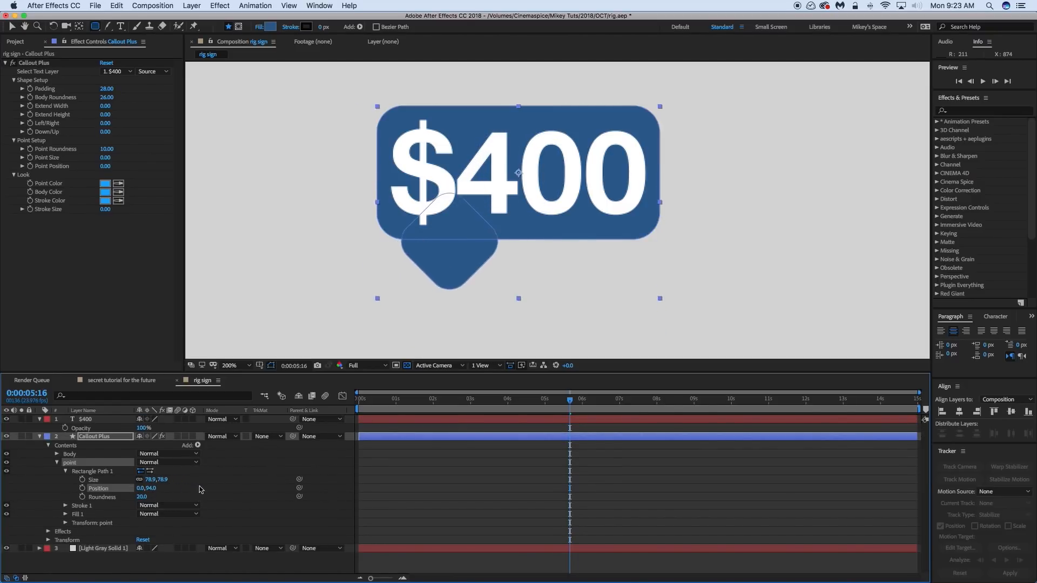
pyautogui.press('super+z')
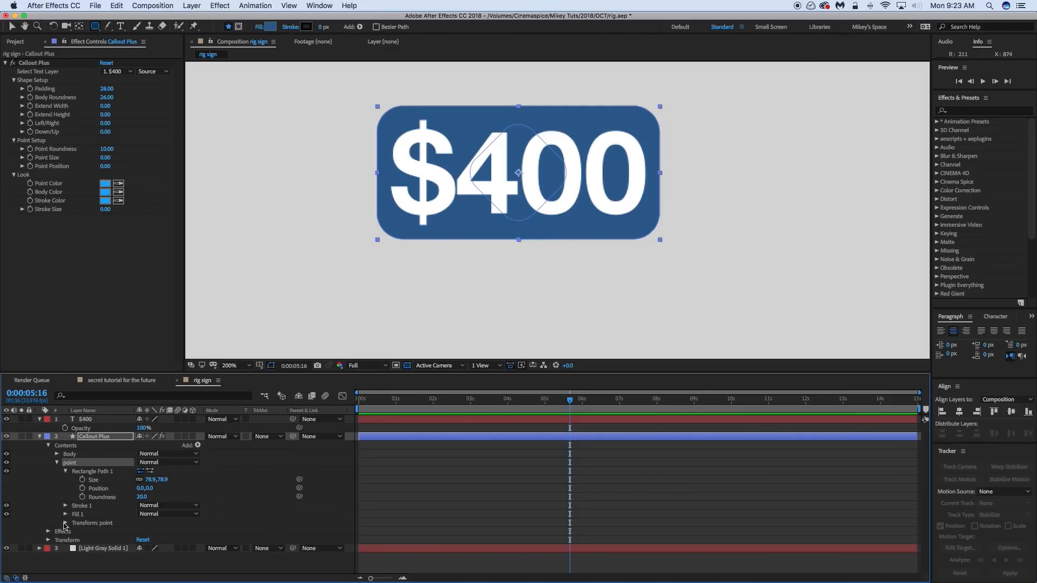
# Try the point group's transform position at -71, 53, and reset it to 0, 0
pyautogui.click(66, 523)
pyautogui.scroll(-1, 59, 526)
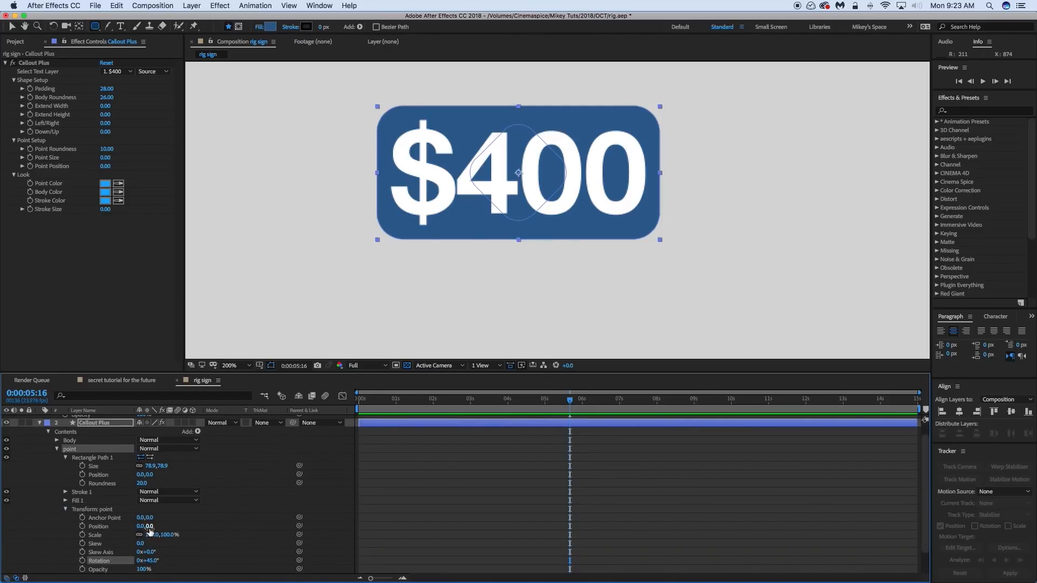
pyautogui.moveTo(149, 528)
pyautogui.mouseDown()
pyautogui.moveTo(185, 528)
pyautogui.moveTo(91, 527)
pyautogui.moveTo(149, 527)
pyautogui.mouseUp()
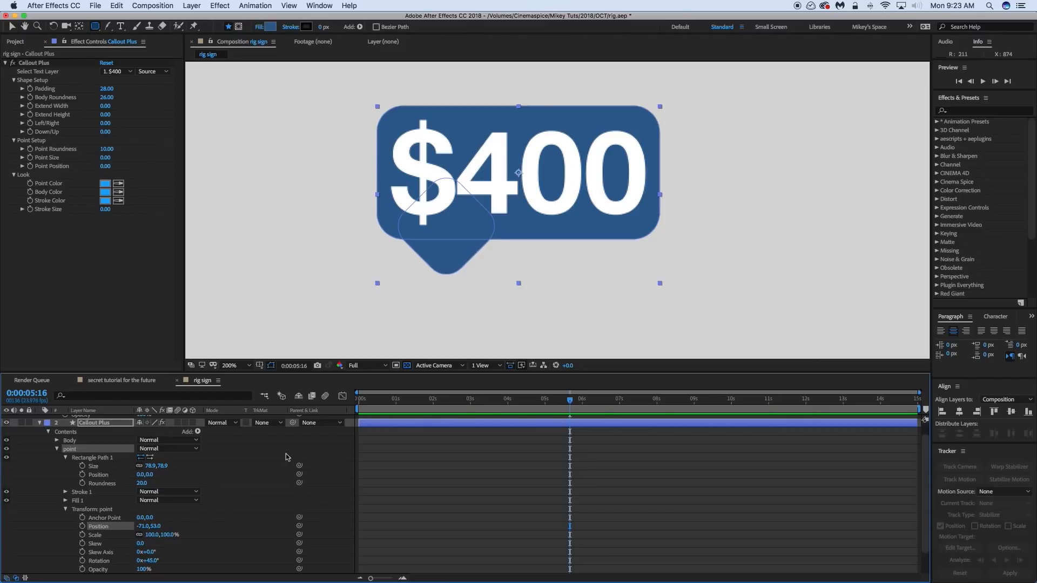
pyautogui.click(140, 526)
pyautogui.write('0')
pyautogui.press('Tab')
pyautogui.write('0')
pyautogui.press('Return')
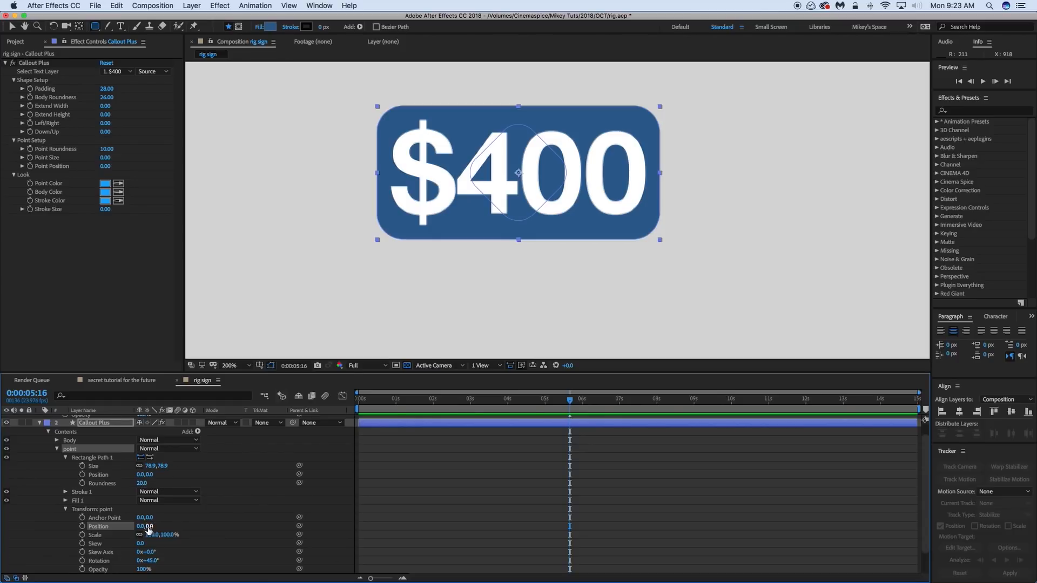
# Set the point group's transform position to 0, 63, near the lower edge of the callout body
pyautogui.moveTo(150, 526); pyautogui.dragTo(179, 526)
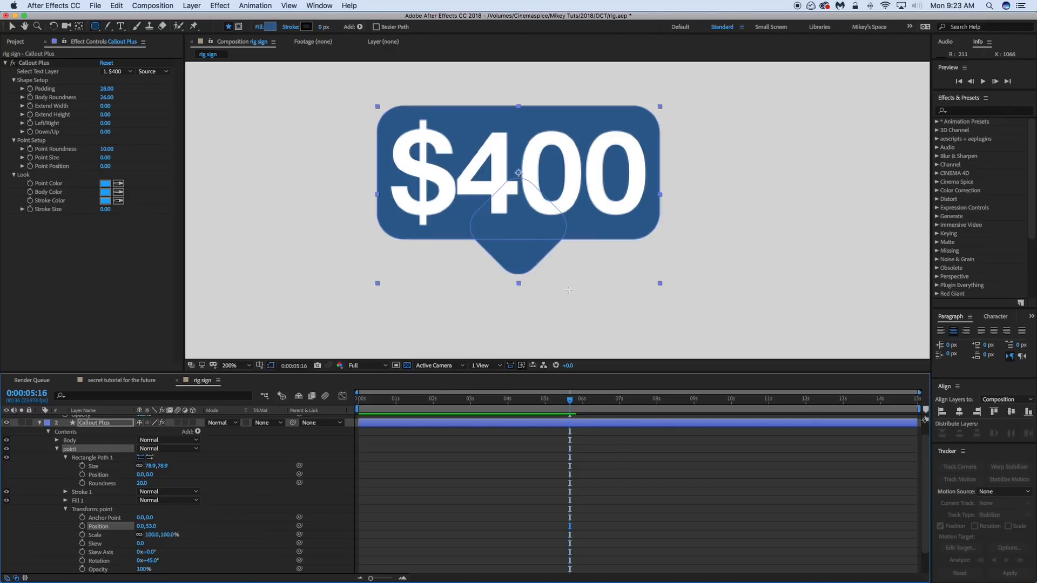
pyautogui.press('.')
pyautogui.scroll(2, 620, 261)
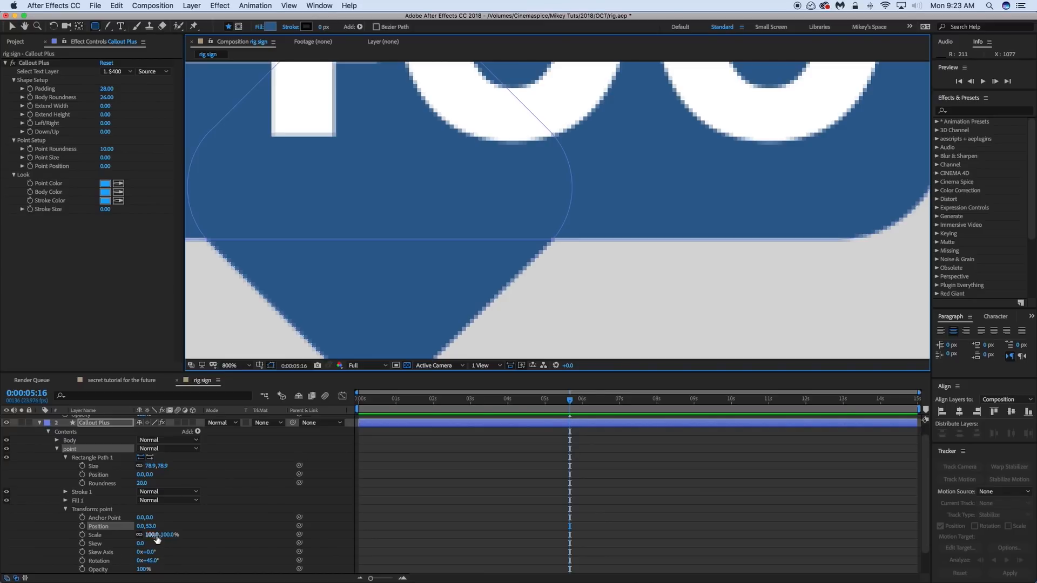
pyautogui.moveTo(152, 526); pyautogui.dragTo(146, 528)
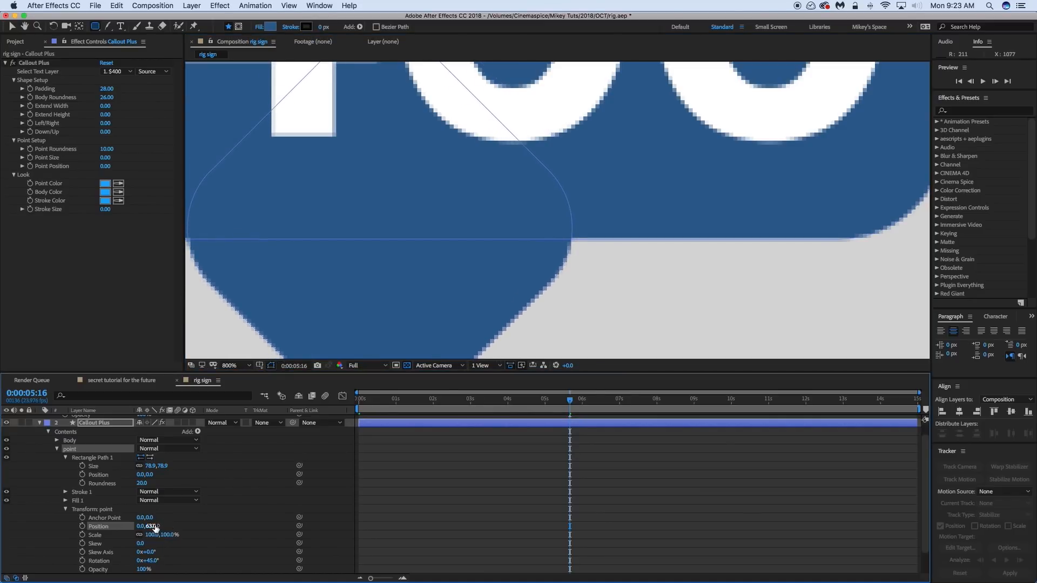
pyautogui.scroll(-4, 520, 276)
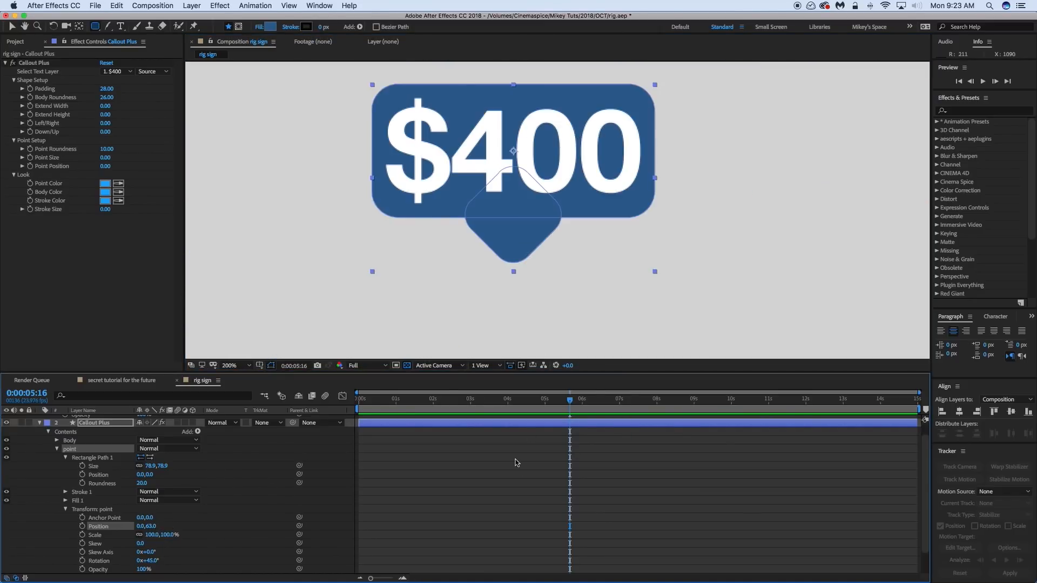
pyautogui.click(516, 465)
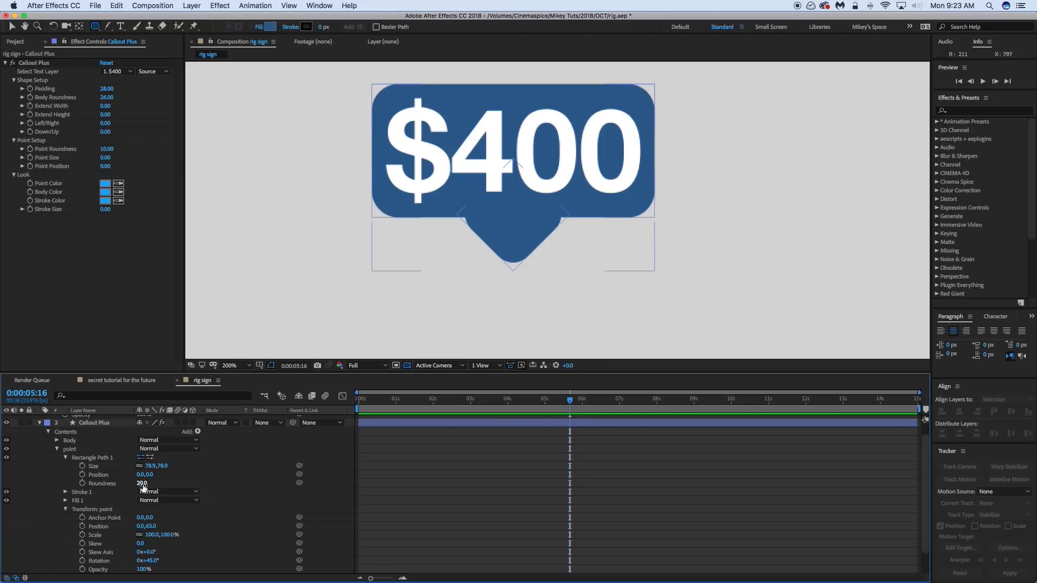
# Try a roundness of 10 on the point's rectangle path and undo the change
pyautogui.moveTo(142, 483); pyautogui.dragTo(111, 478)
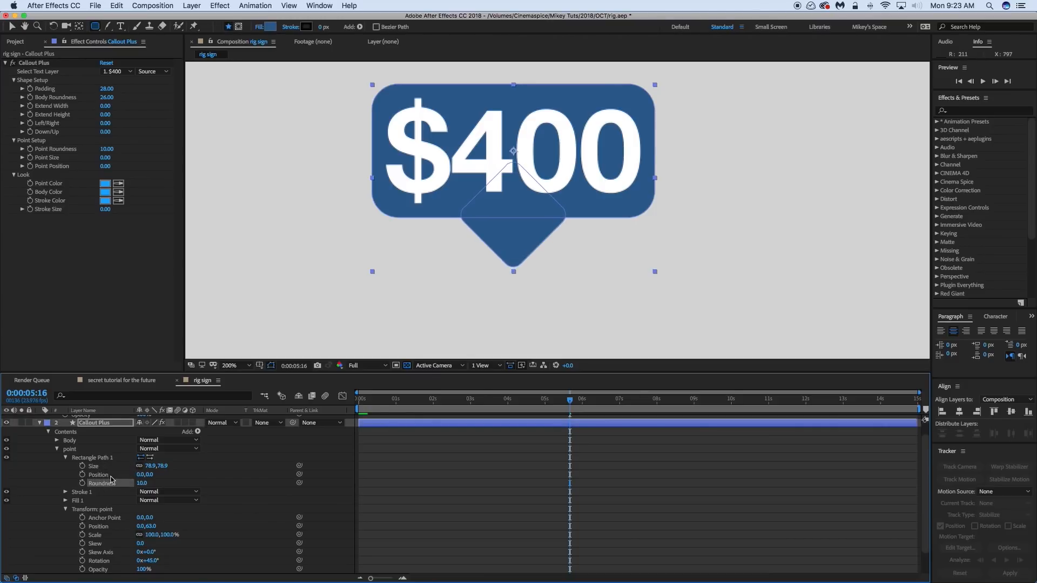
pyautogui.press('super+z')
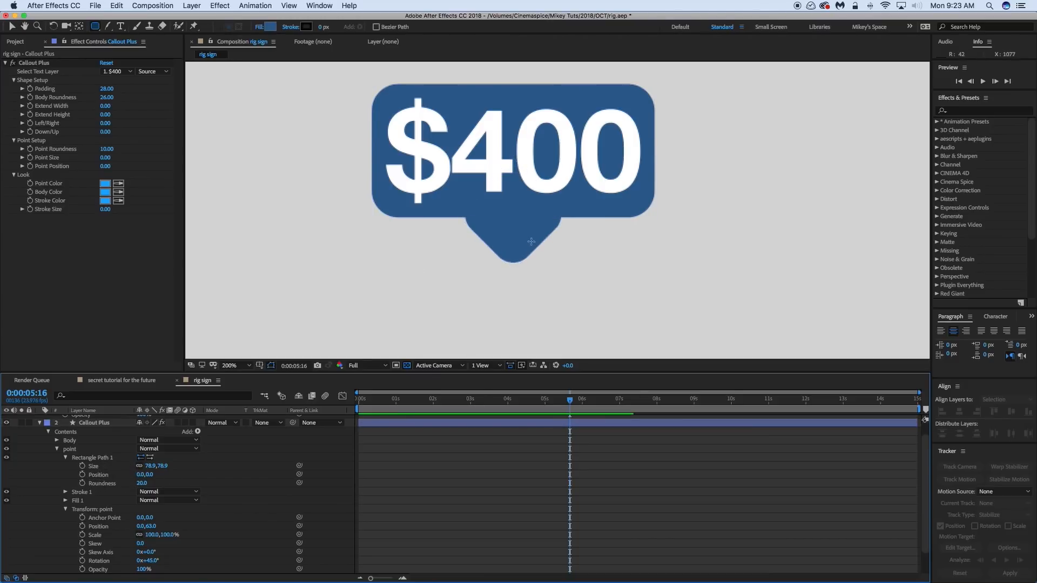
pyautogui.click(141, 484)
pyautogui.press('Return')
pyautogui.scroll(1, 151, 490)
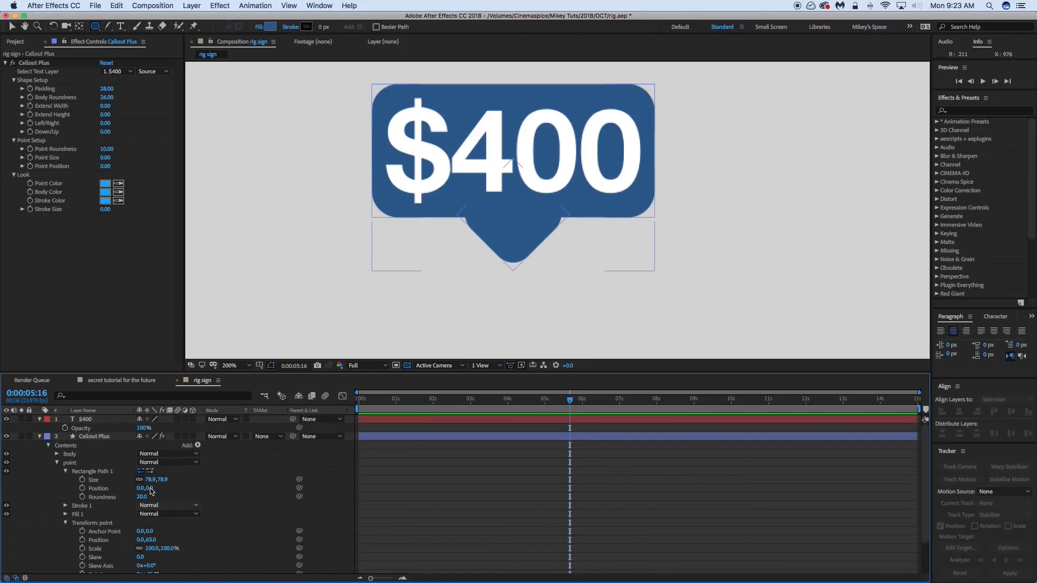
# Examine the size of the Body group's Rectangle Path 1, collapsing the body's transform properties
pyautogui.click(56, 454)
pyautogui.scroll(-4, 76, 459)
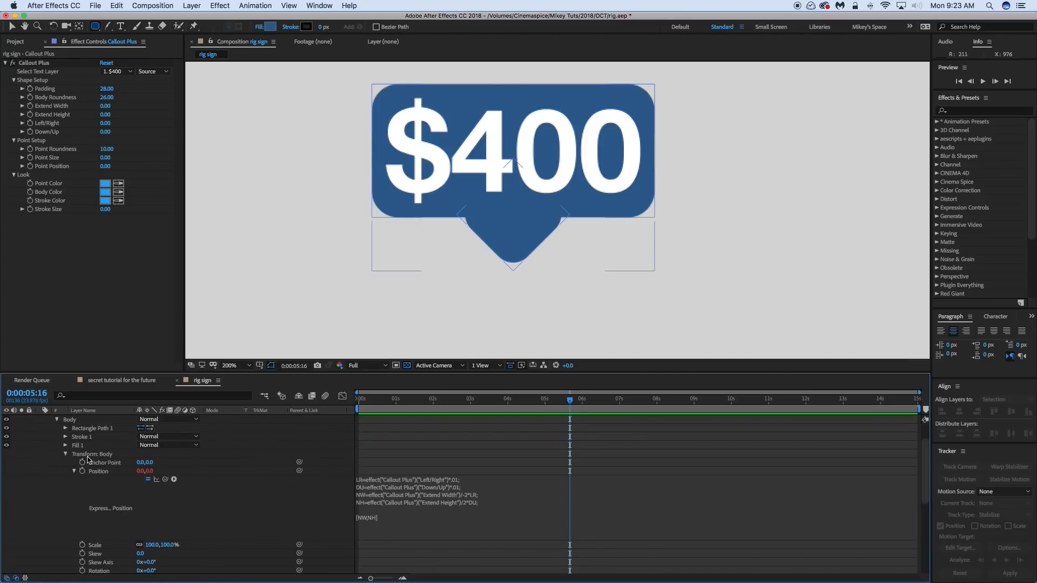
pyautogui.click(66, 454)
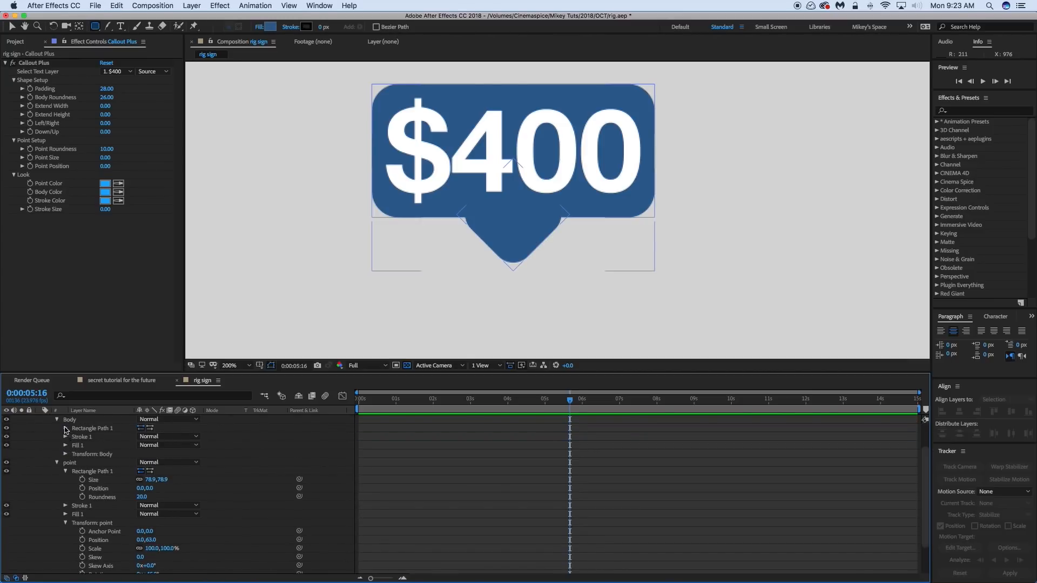
pyautogui.click(65, 428)
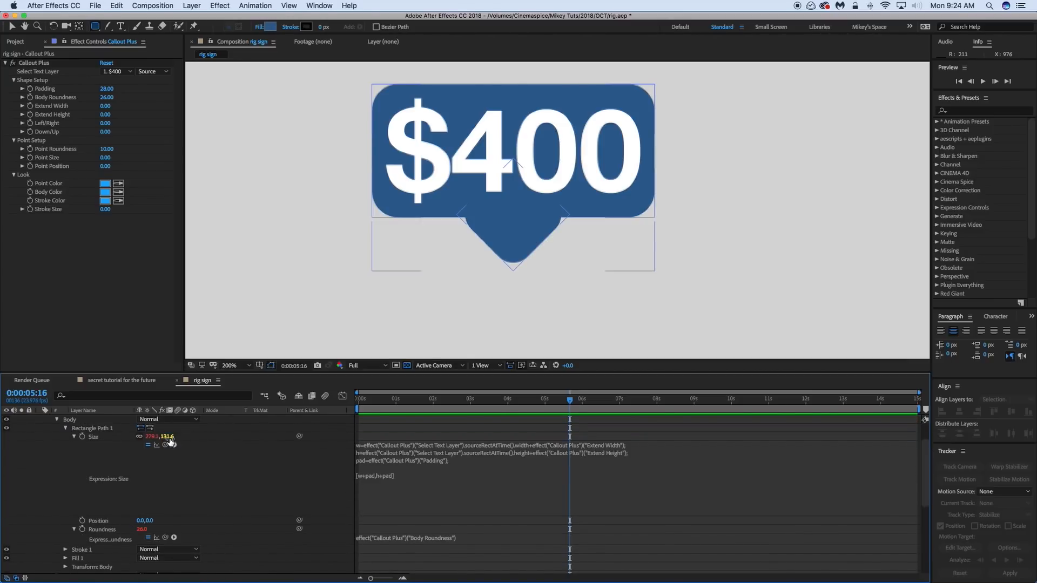
pyautogui.scroll(-5, 179, 448)
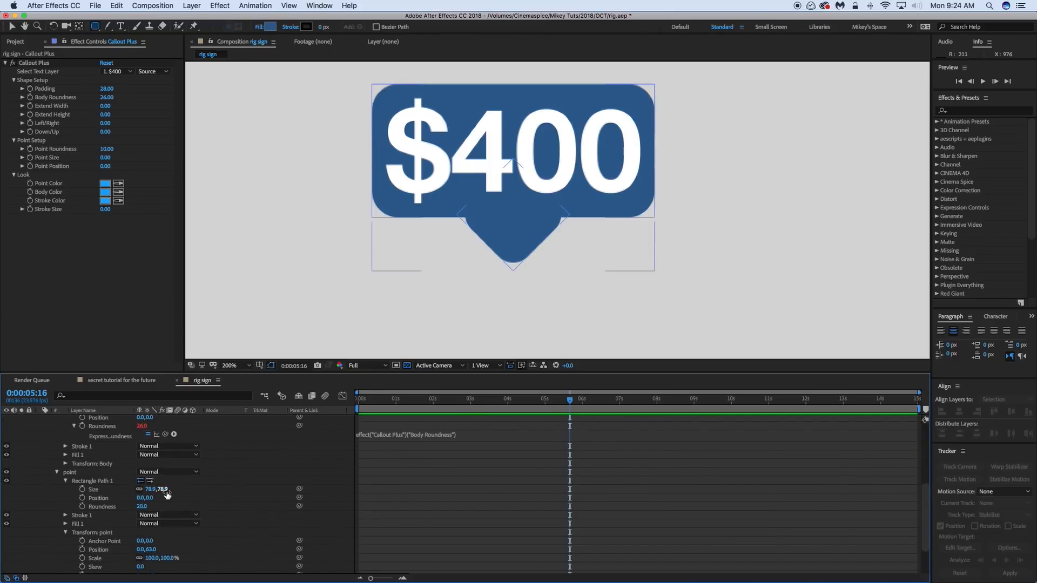
pyautogui.scroll(-1, 167, 492)
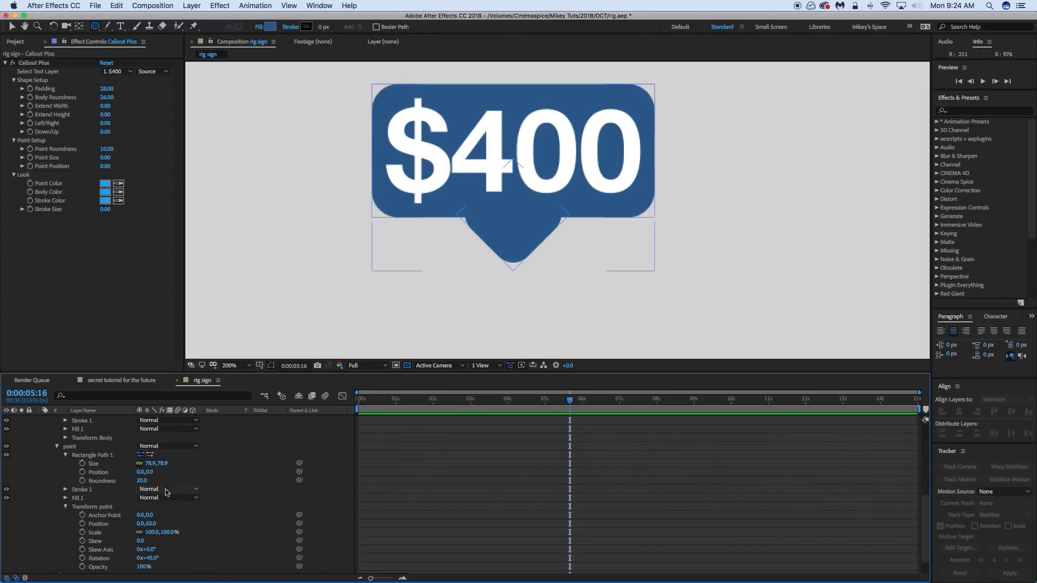
# Set the vertical value of the point group's transform position to half the body height, entered as 131.6/2
pyautogui.click(65, 456)
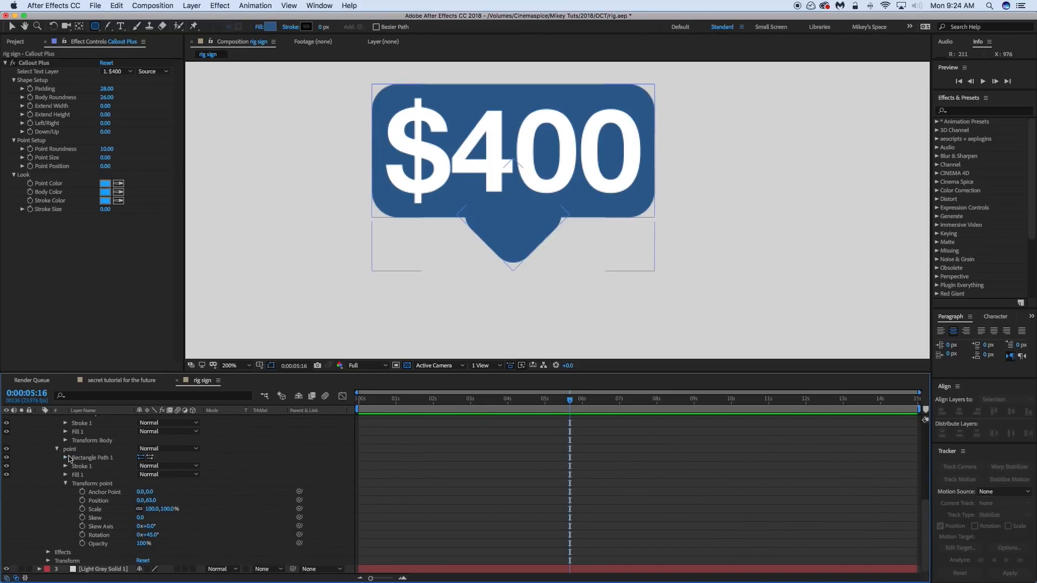
pyautogui.click(152, 500)
pyautogui.write('131.6/2')
pyautogui.press('Return')
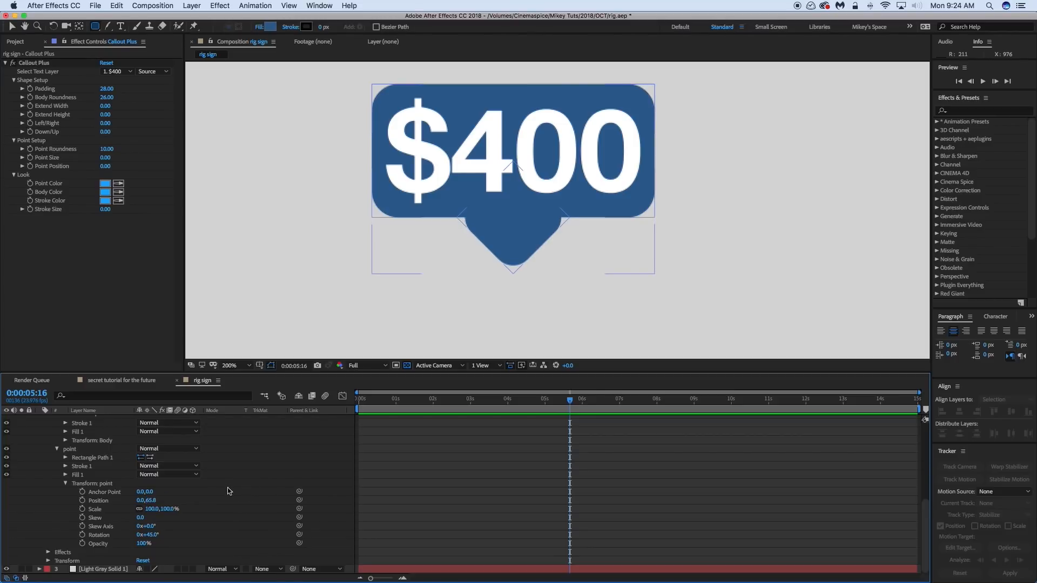
pyautogui.click(223, 487)
# Start an expression on the point group's transform position with the line w=0;
pyautogui.scroll(6, 190, 489)
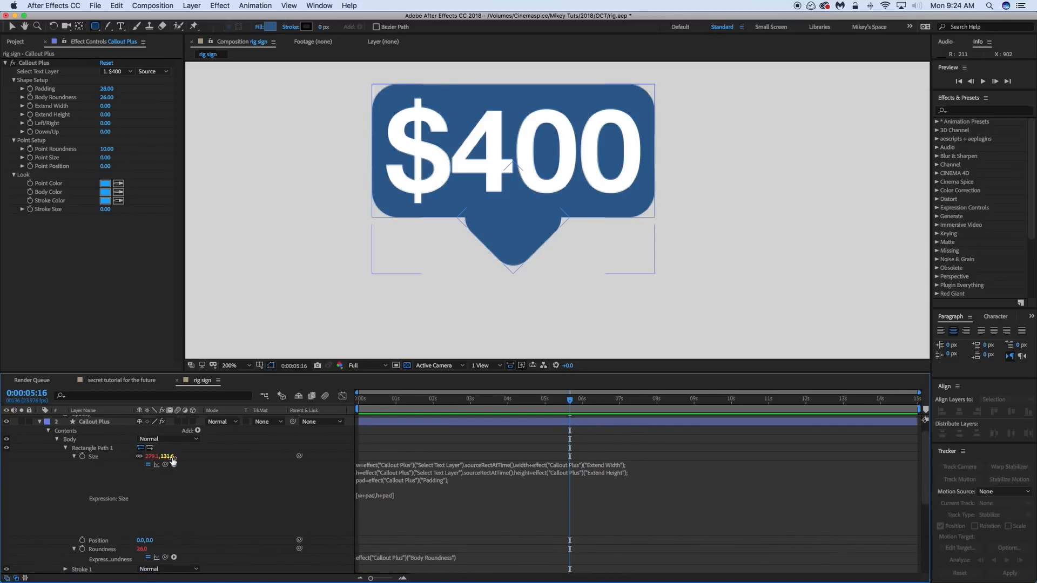
pyautogui.scroll(-4, 191, 464)
pyautogui.scroll(-6, 191, 465)
pyautogui.scroll(5, 190, 464)
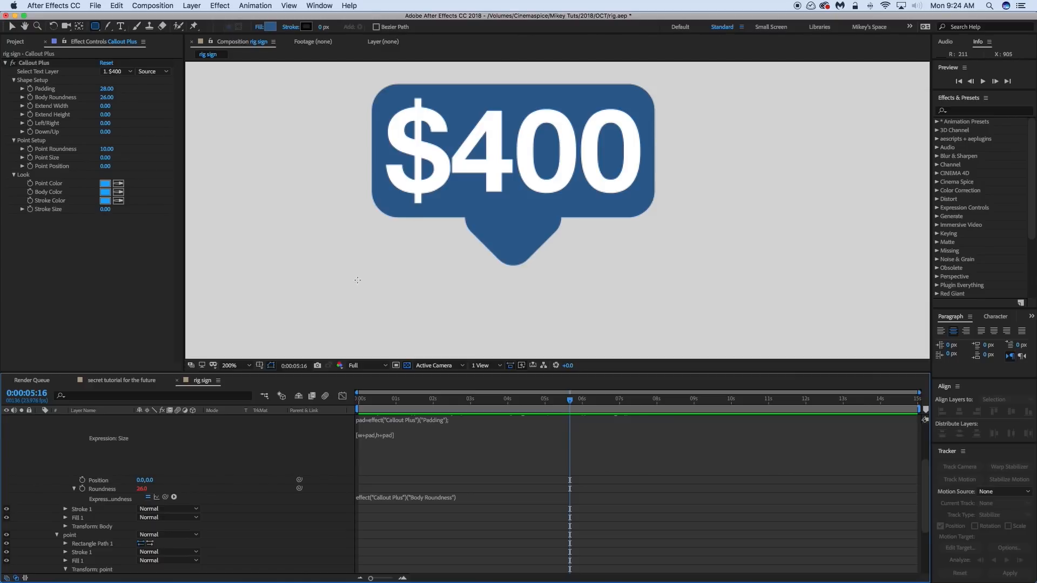
pyautogui.scroll(-5, 108, 513)
pyautogui.keyDown('alt'); pyautogui.click(83, 500); pyautogui.keyUp('alt')
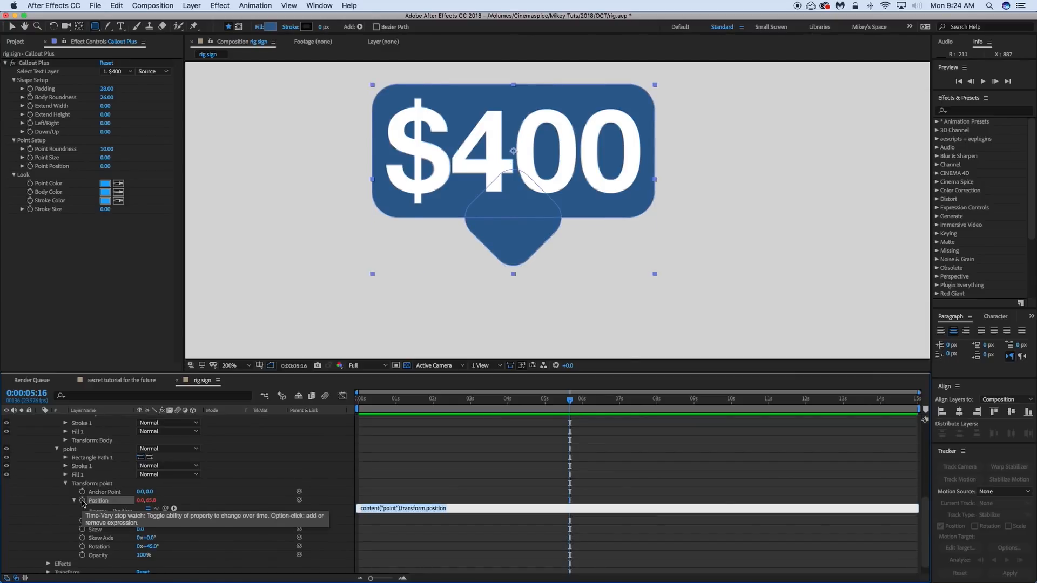
pyautogui.write('w')
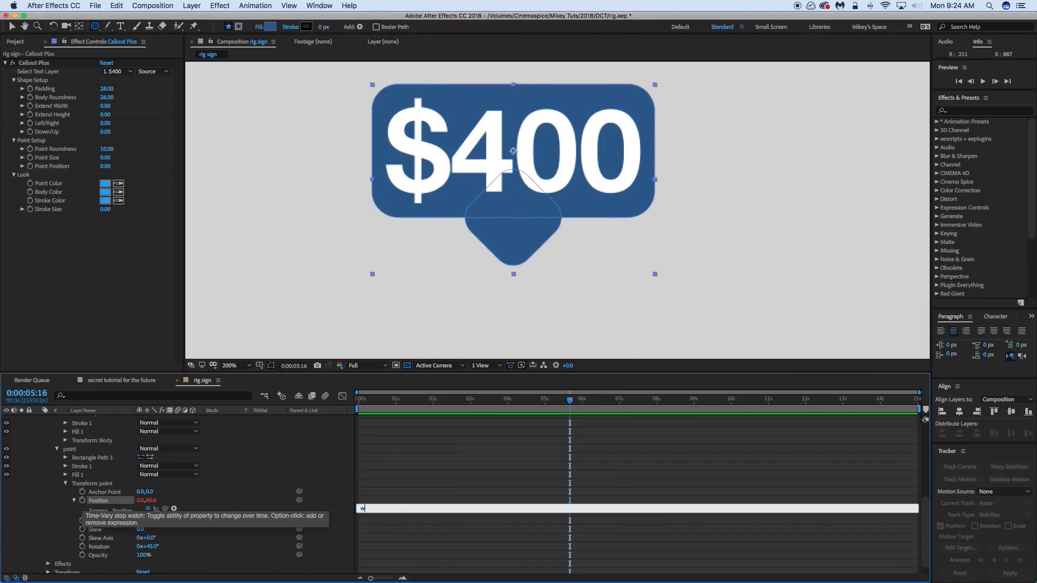
pyautogui.write('=0;')
pyautogui.press('Return')
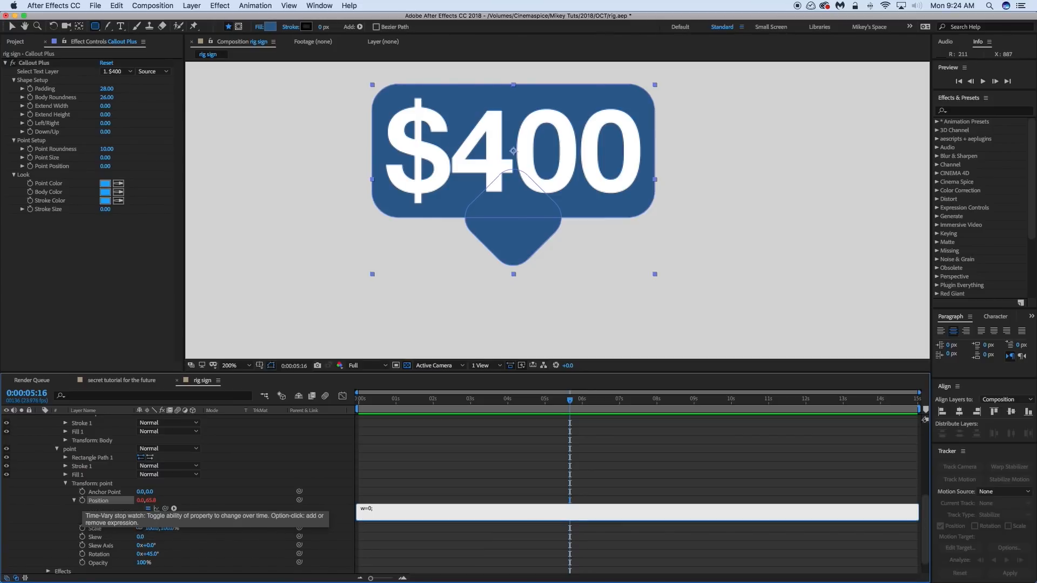
# Define h in the point position expression as half the body height: h=content("Body").content("Rectangle Path 1").size[1]/2;
pyautogui.write('h=')
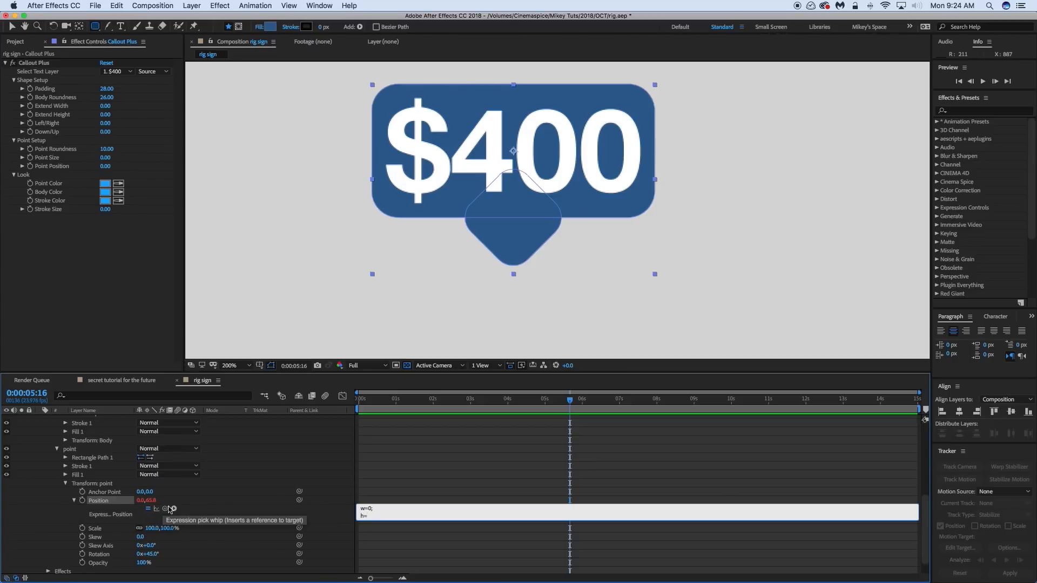
pyautogui.moveTo(165, 508)
pyautogui.mouseDown()
pyautogui.moveTo(162, 422)
pyautogui.moveTo(169, 481)
pyautogui.moveTo(169, 472)
pyautogui.mouseUp()
pyautogui.click(502, 544)
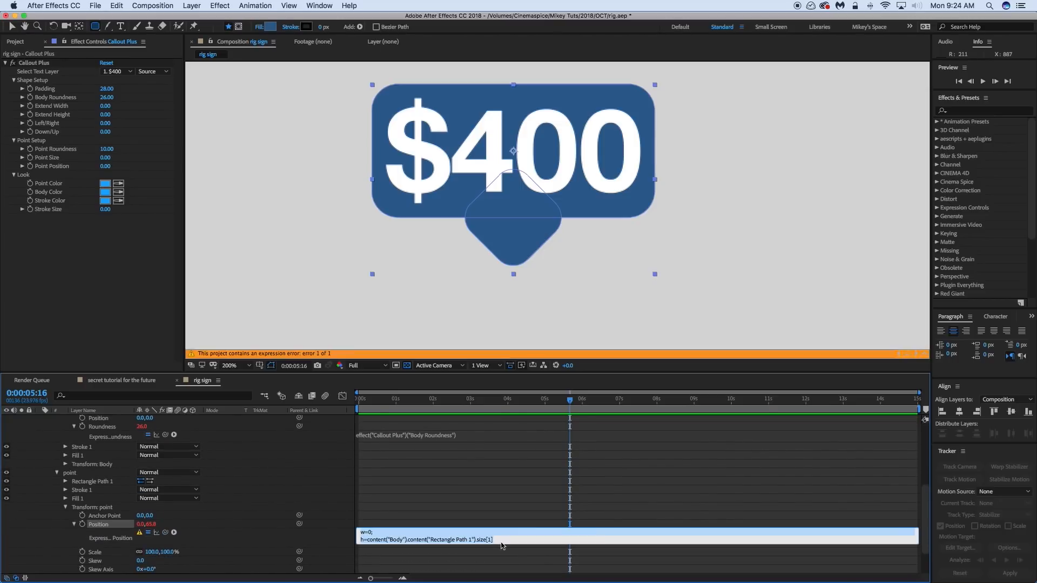
pyautogui.click(501, 543)
pyautogui.write('/')
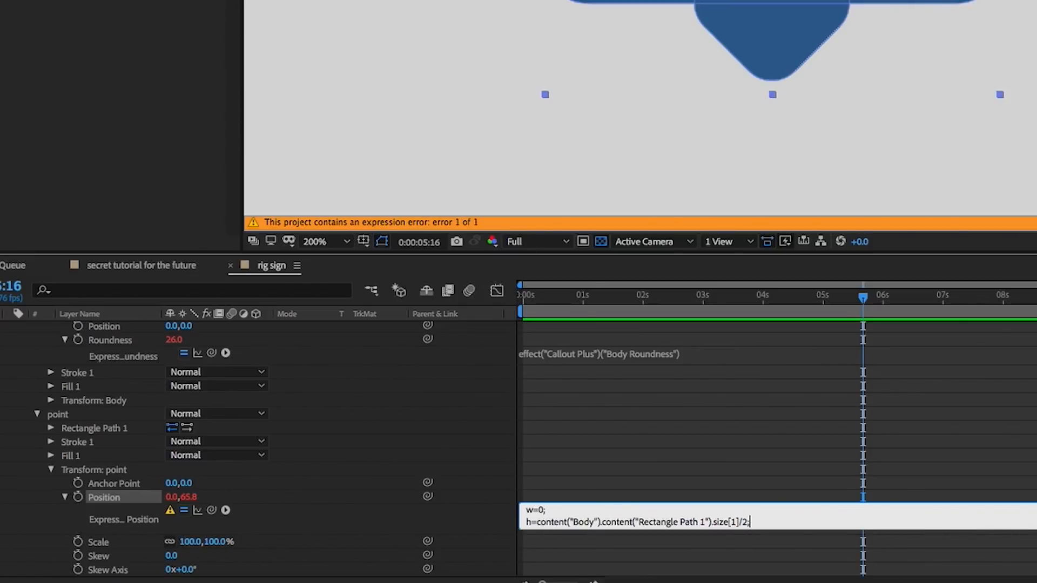
pyautogui.write('2;')
# End the point position expression with [w,h] after a blank line and apply it
pyautogui.press('Return')
pyautogui.press('Return')
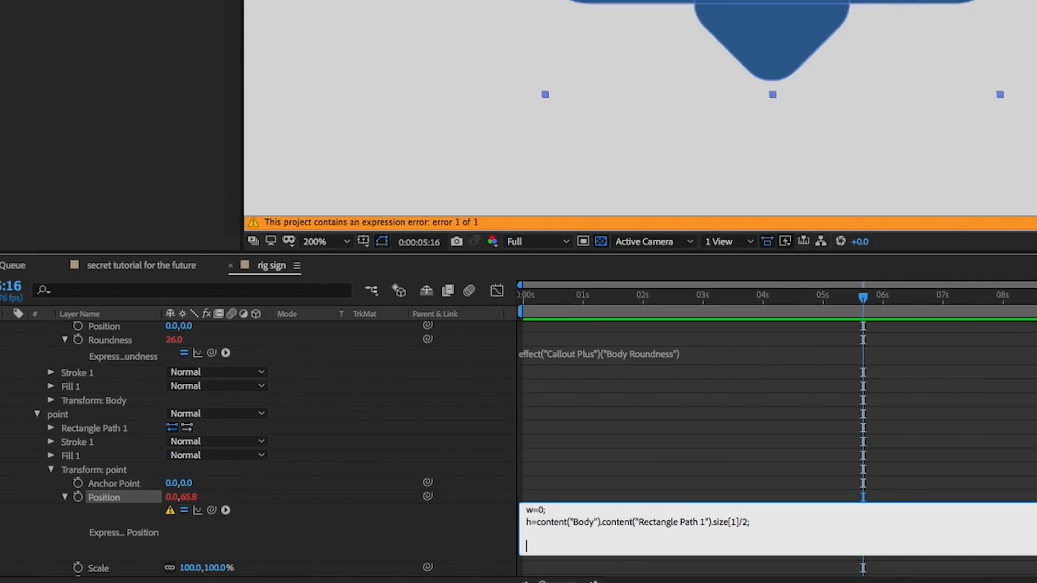
pyautogui.write('[w,h]')
pyautogui.click(757, 478)
pyautogui.click(757, 479)
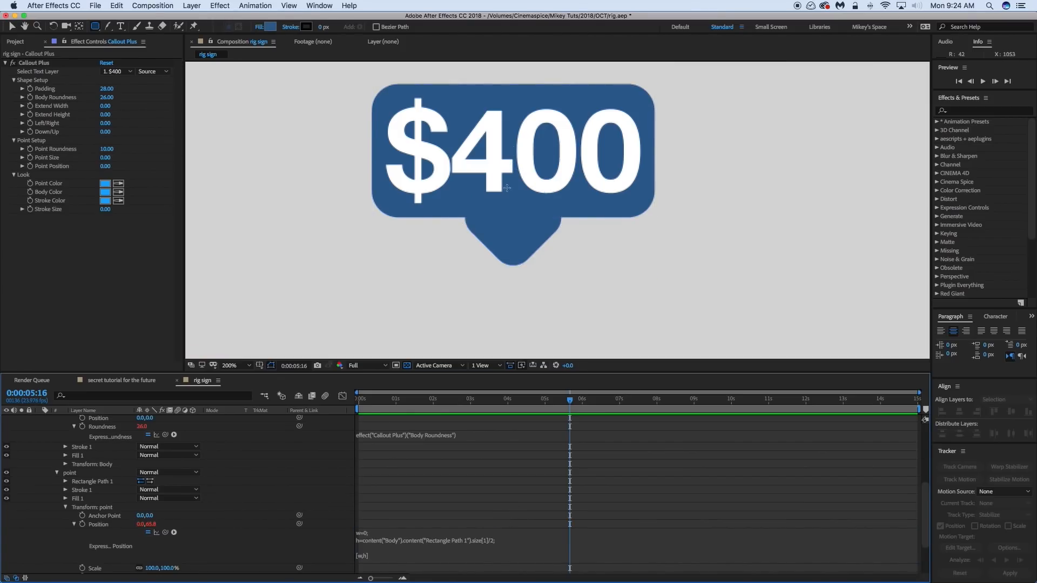
# Link the roundness of the point's Rectangle Path 1 to the Point Roundness control of Callout Plus with an expression
pyautogui.scroll(-1, 507, 188)
pyautogui.scroll(1, 832, 50)
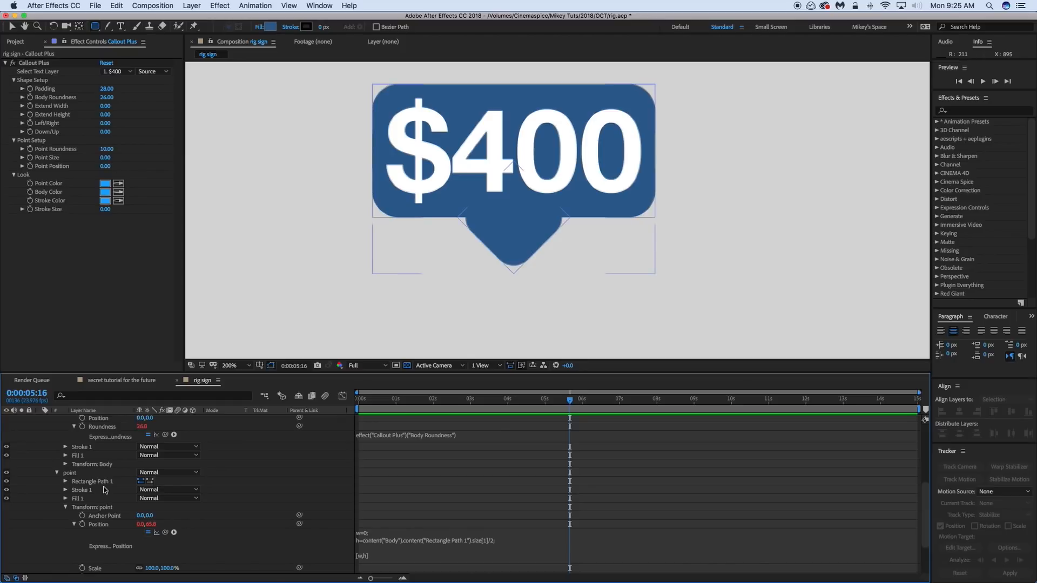
pyautogui.scroll(3, 104, 489)
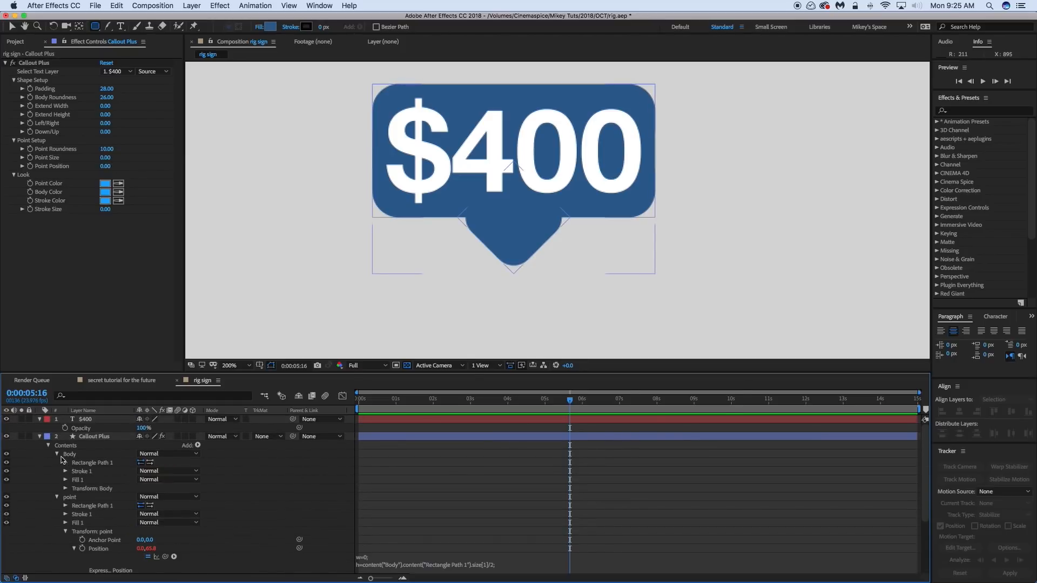
pyautogui.click(57, 454)
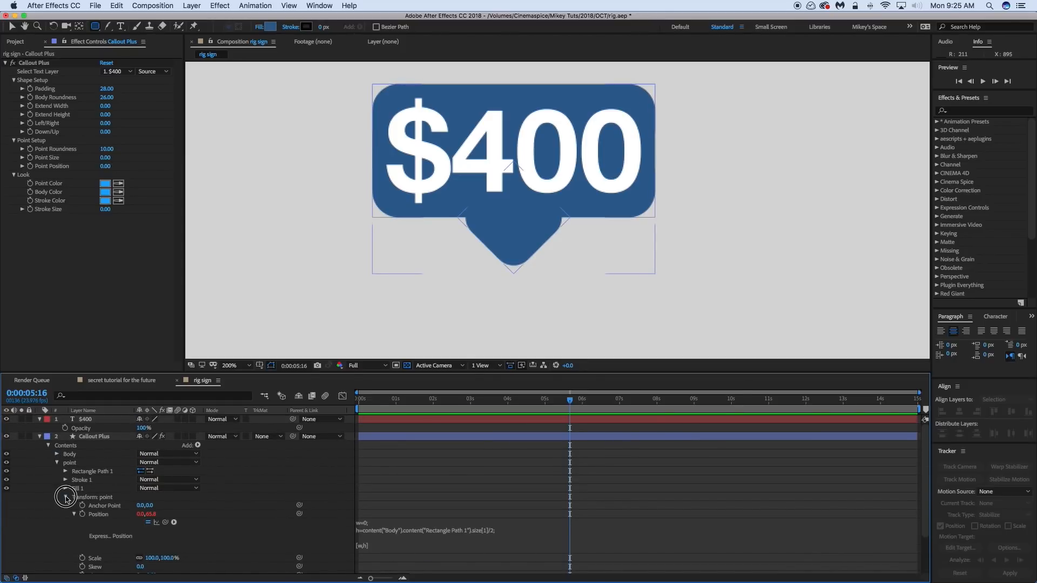
pyautogui.click(66, 496)
pyautogui.click(66, 472)
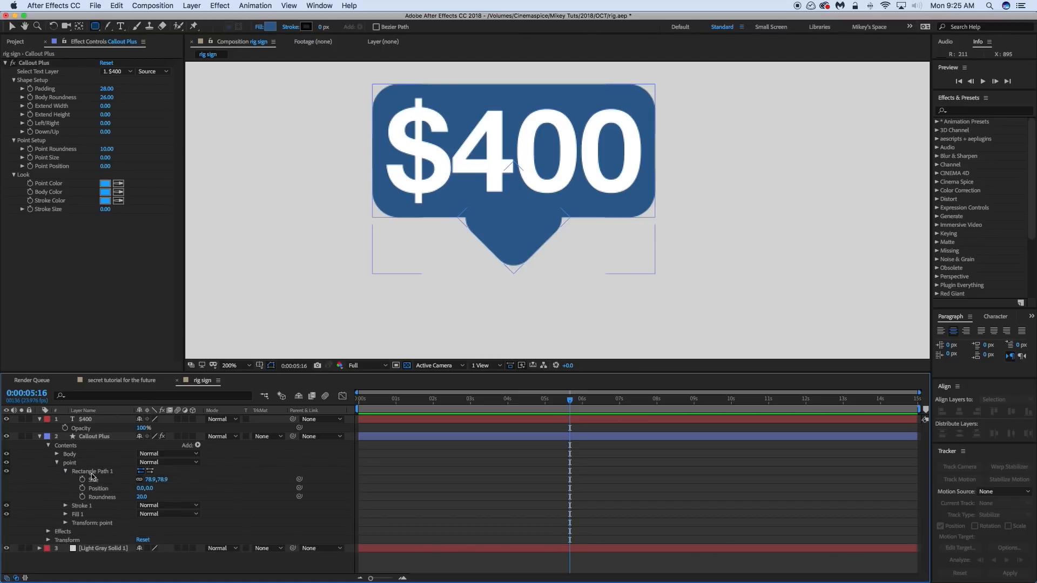
pyautogui.keyDown('alt'); pyautogui.click(82, 497); pyautogui.keyUp('alt')
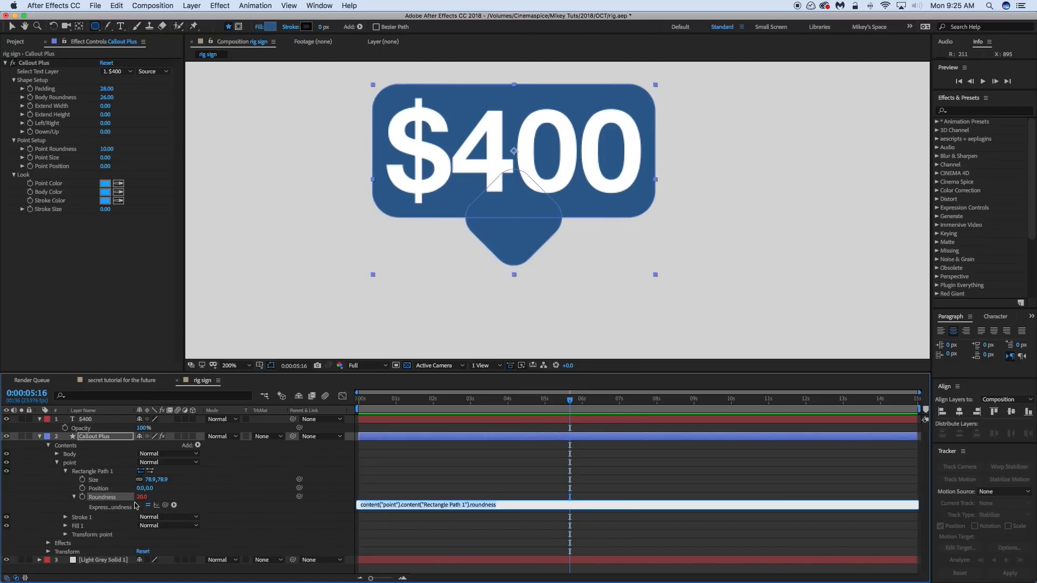
pyautogui.moveTo(165, 504); pyautogui.dragTo(54, 149)
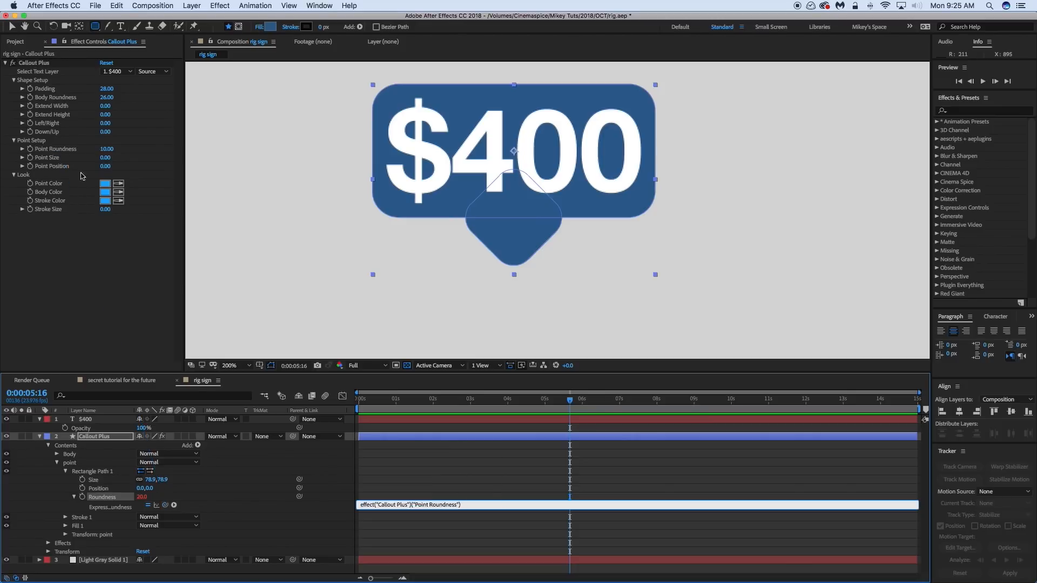
# Link the size of the point's Rectangle Path 1 to the Point Size control of Callout Plus with an expression
pyautogui.keyDown('alt'); pyautogui.click(82, 480); pyautogui.keyUp('alt')
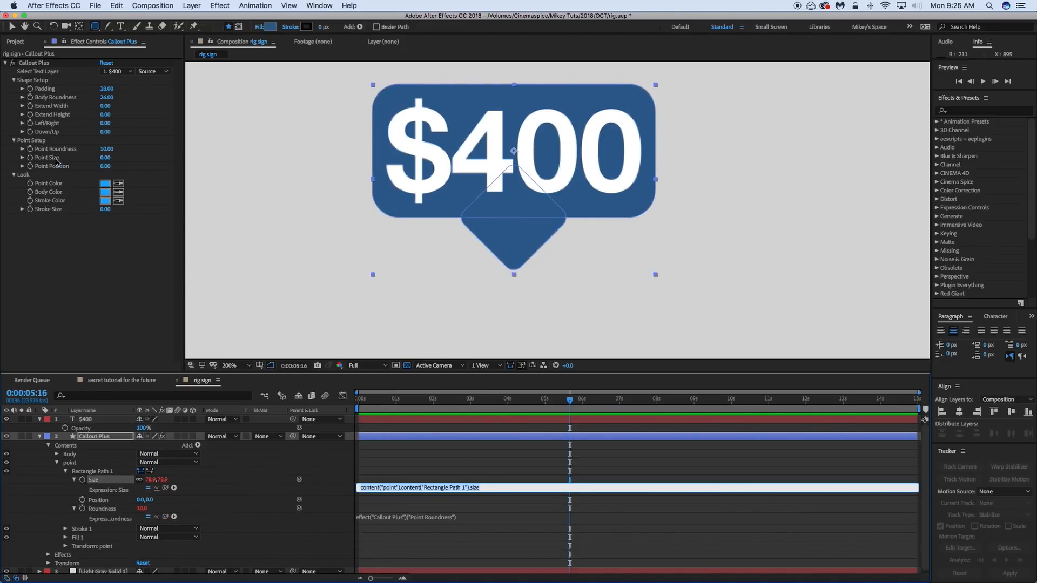
pyautogui.moveTo(165, 487); pyautogui.dragTo(54, 160)
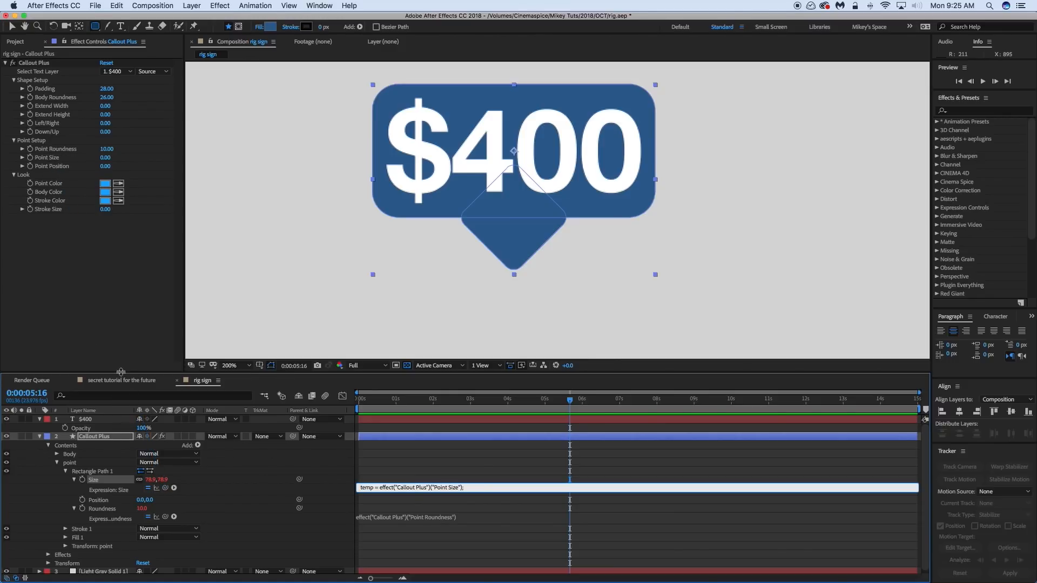
pyautogui.click(271, 484)
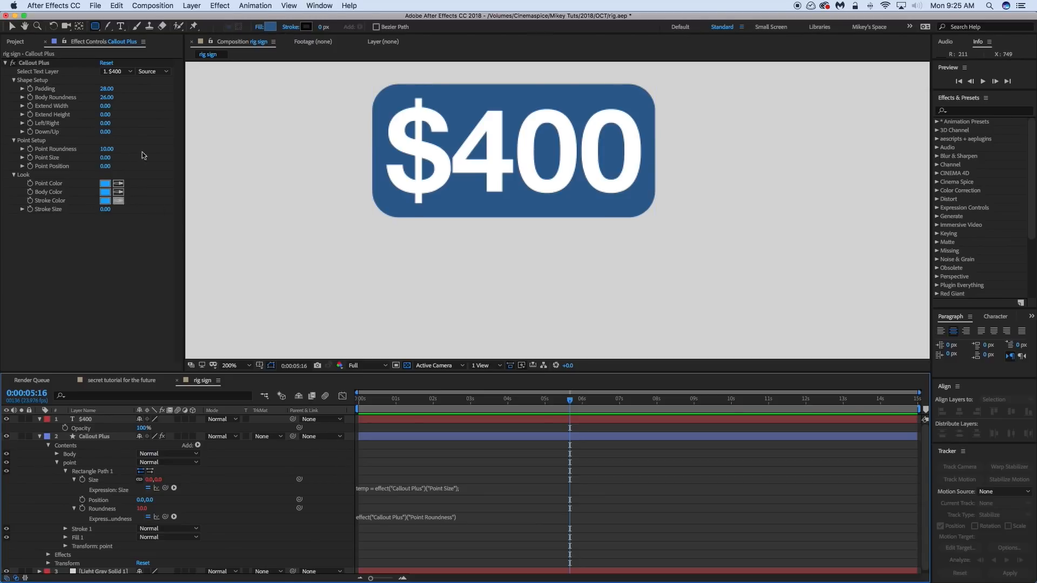
# Set the Point Size of Callout Plus to 30
pyautogui.moveTo(106, 157); pyautogui.dragTo(121, 158)
pyautogui.click(107, 158)
pyautogui.write('30')
pyautogui.press('Return')
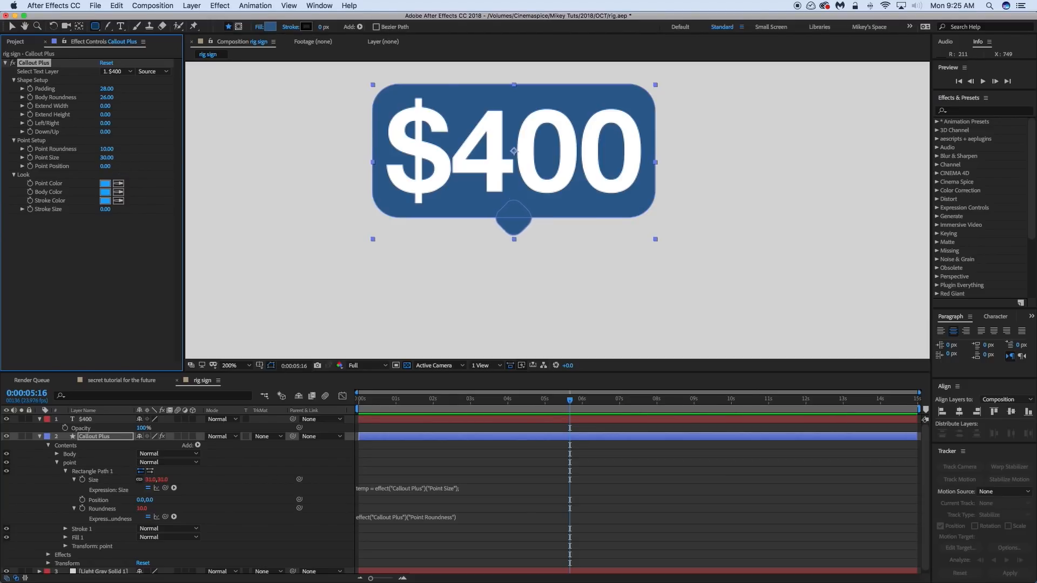
# Set the Point Roundness of Callout Plus to 5 and deselect the layer
pyautogui.click(106, 149)
pyautogui.write('5')
pyautogui.press('Return')
pyautogui.click(114, 271)
pyautogui.click(666, 507)
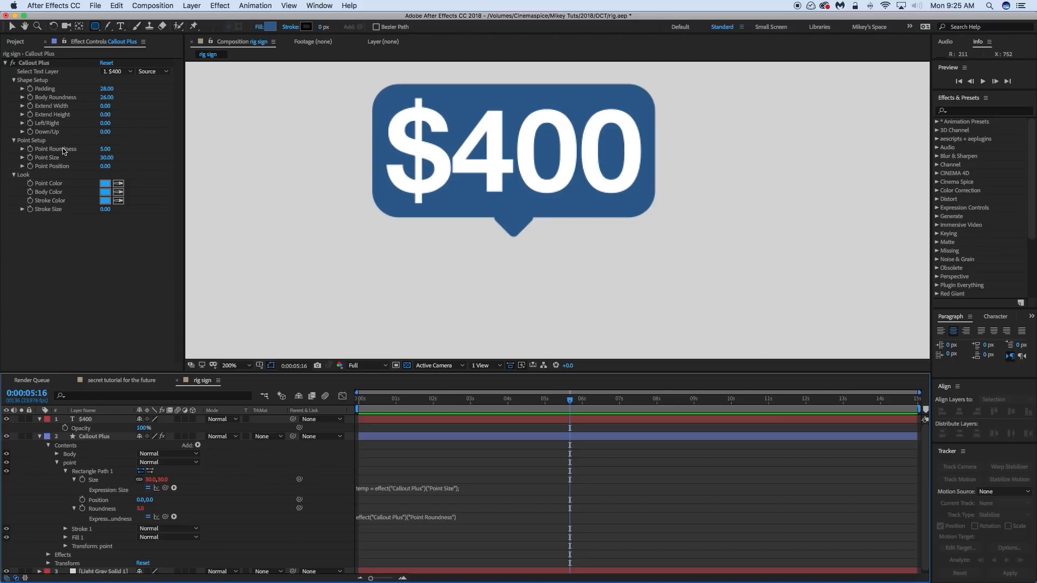
# In Pseudo Effect Maker, set the default values of Point Roundness to 5, Point Size to 30 and Point Position to 100
pyautogui.click(317, 5)
pyautogui.moveTo(358, 62)
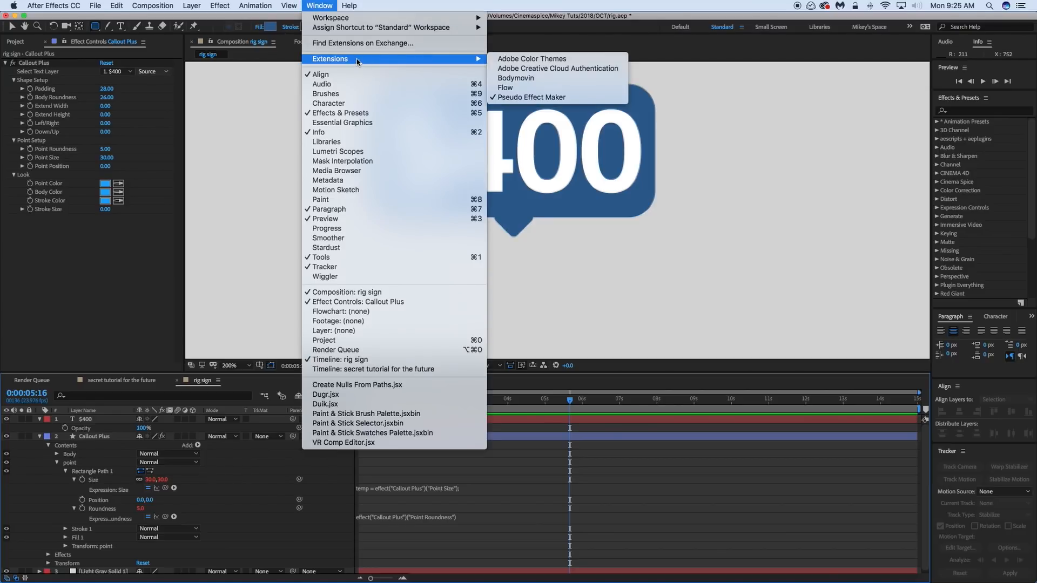
pyautogui.click(542, 98)
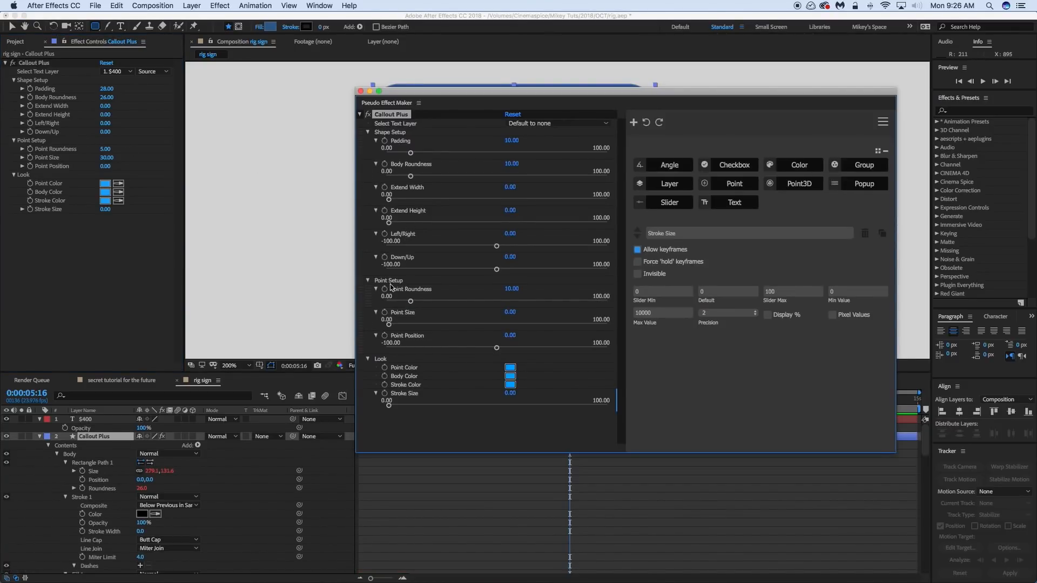
pyautogui.click(510, 289)
pyautogui.write('5')
pyautogui.click(511, 312)
pyautogui.write('30')
pyautogui.press('Return')
pyautogui.moveTo(497, 350); pyautogui.dragTo(627, 352)
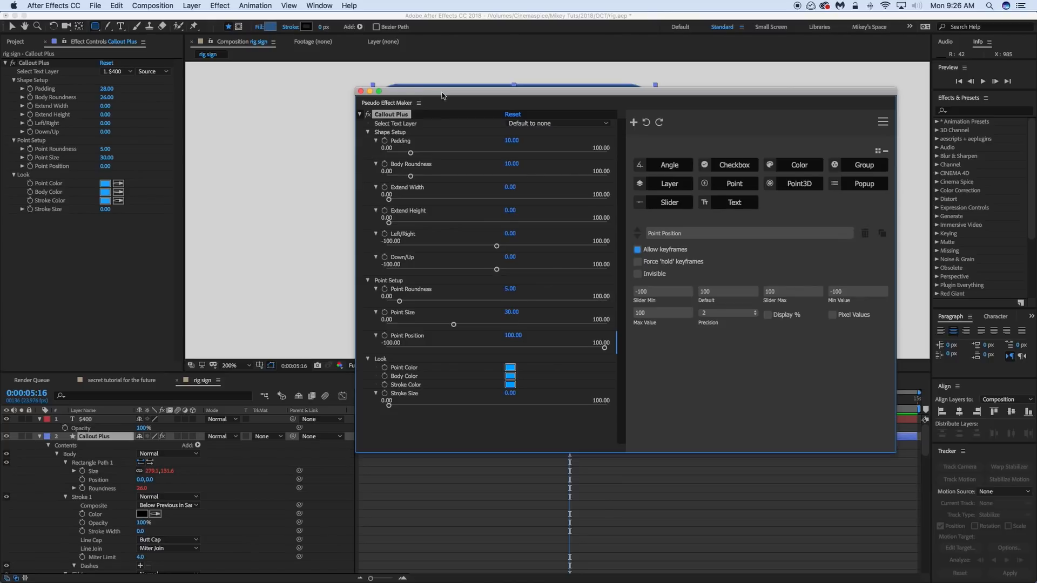
# Replace the Callout Plus effect on the Callout Plus layer with the updated version from Pseudo Effect Maker
pyautogui.moveTo(444, 94); pyautogui.dragTo(616, 276)
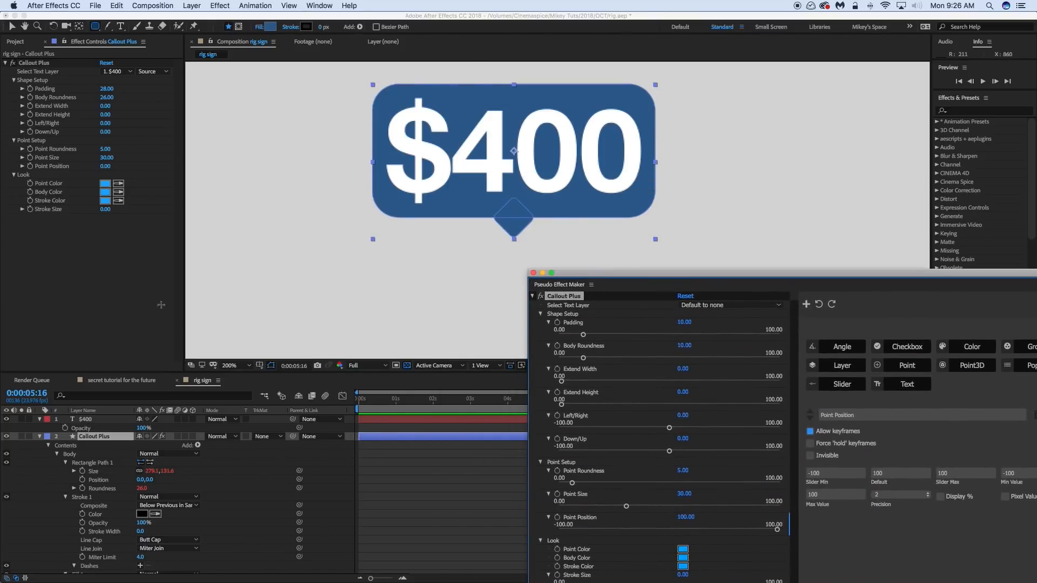
pyautogui.click(39, 436)
pyautogui.click(42, 64)
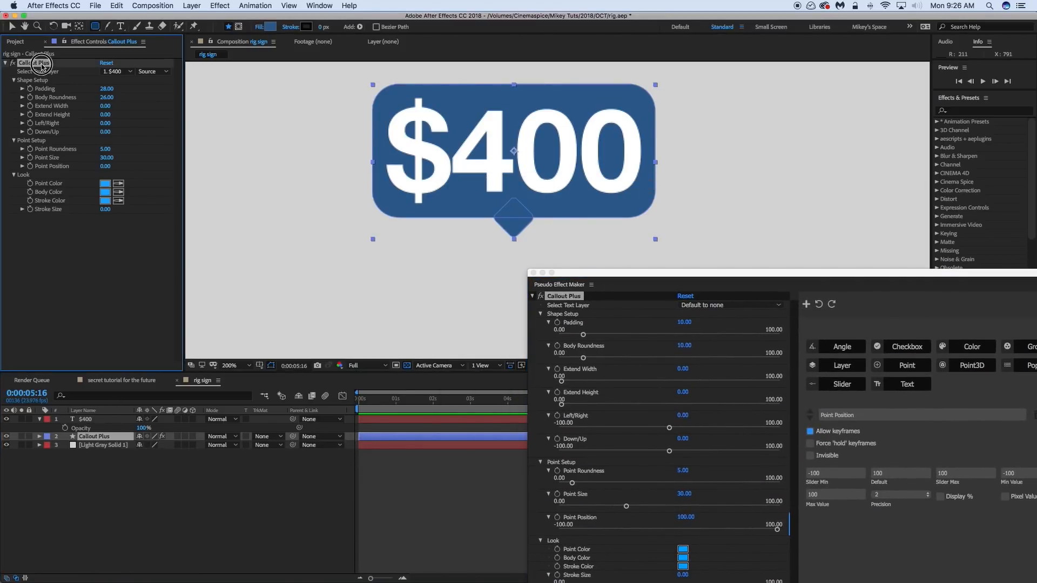
pyautogui.press('Delete')
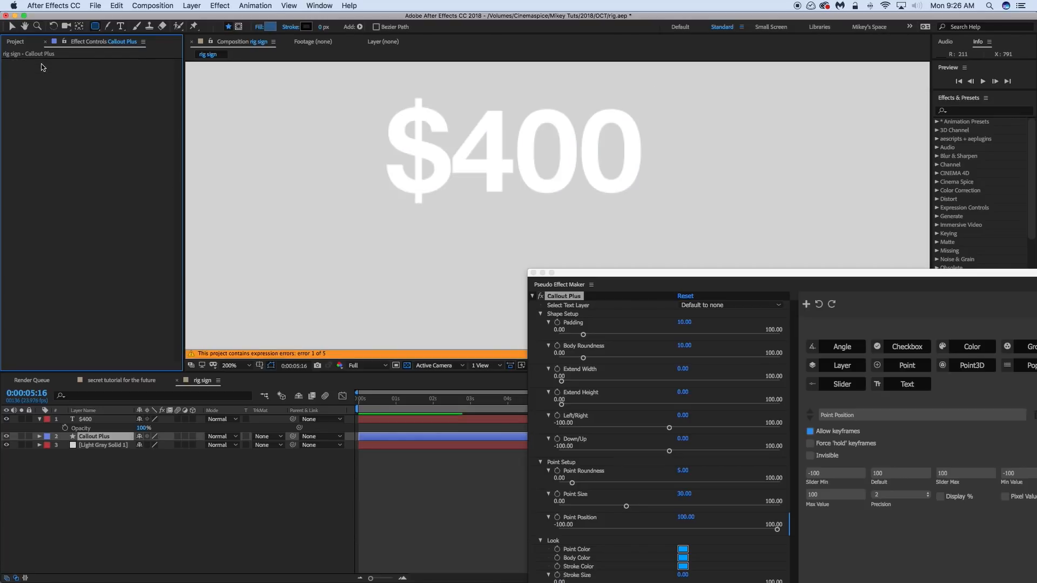
pyautogui.click(806, 304)
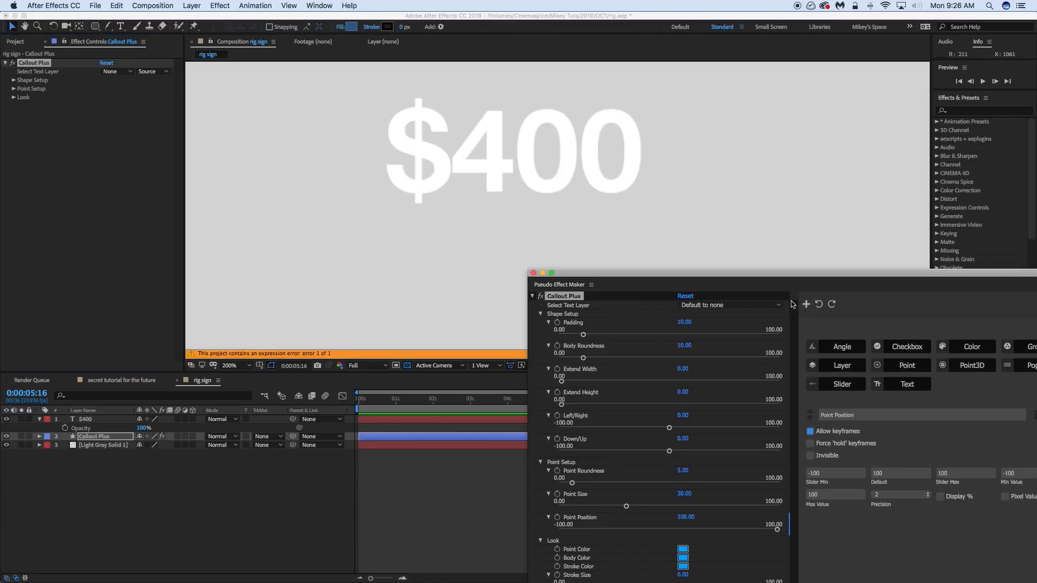
# Dismiss the expression warning and choose 1. $400 as the effect's Select Text Layer
pyautogui.click(238, 494)
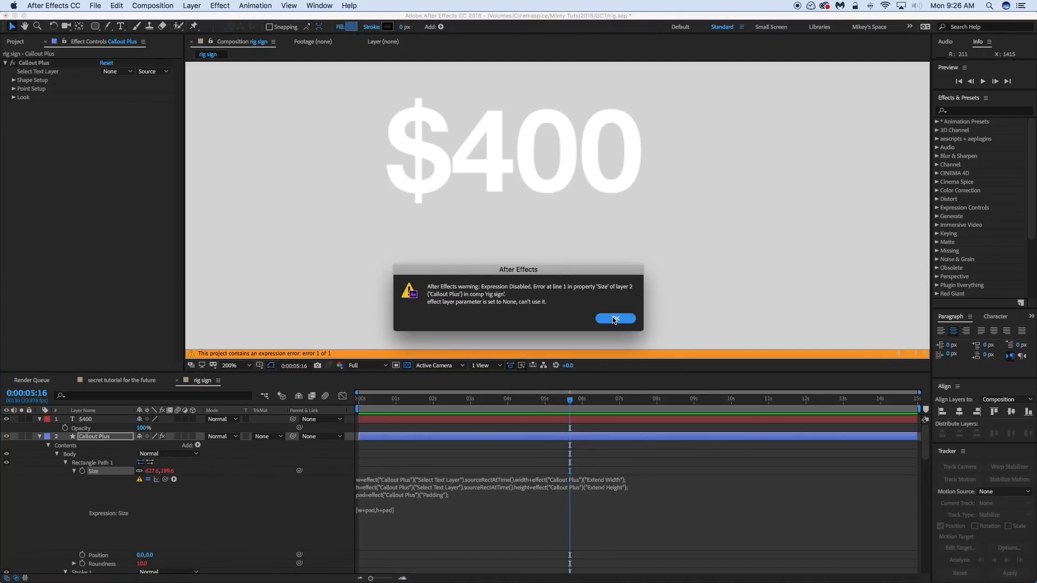
pyautogui.click(615, 319)
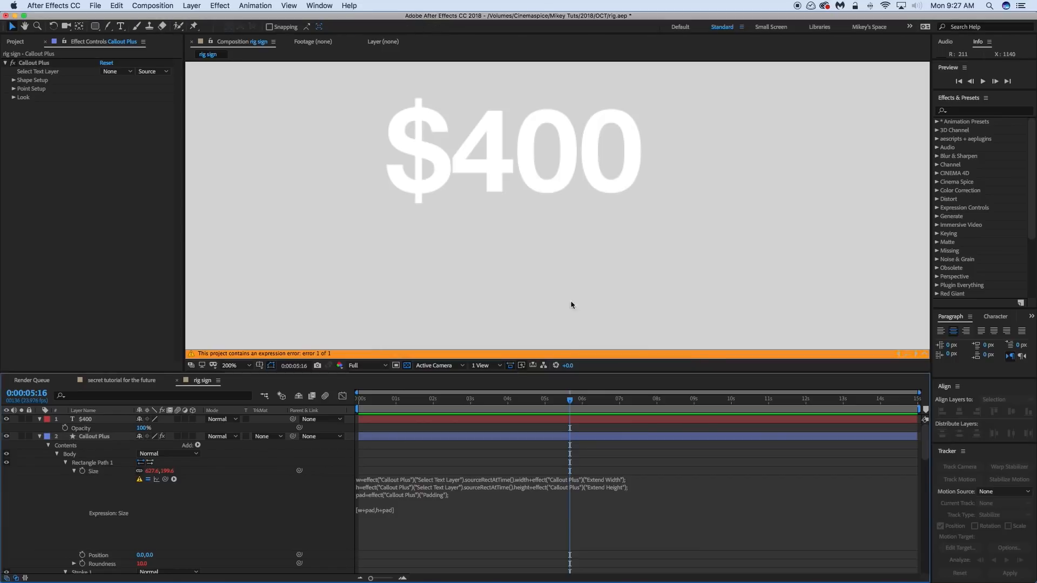
pyautogui.click(113, 72)
pyautogui.click(121, 98)
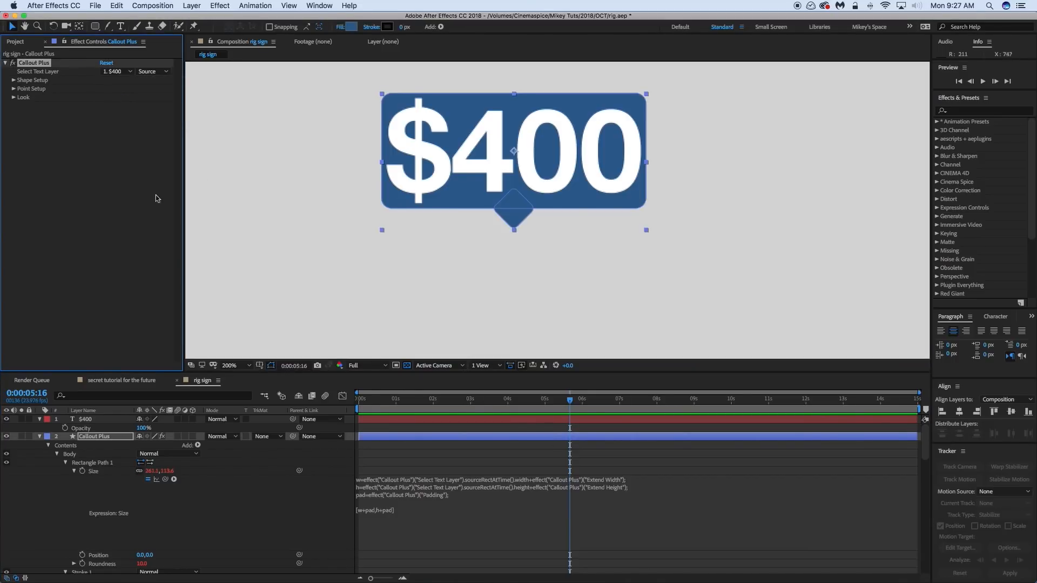
# Try the Callout Plus layer and None as the effect's Select Text Layer
pyautogui.click(121, 72)
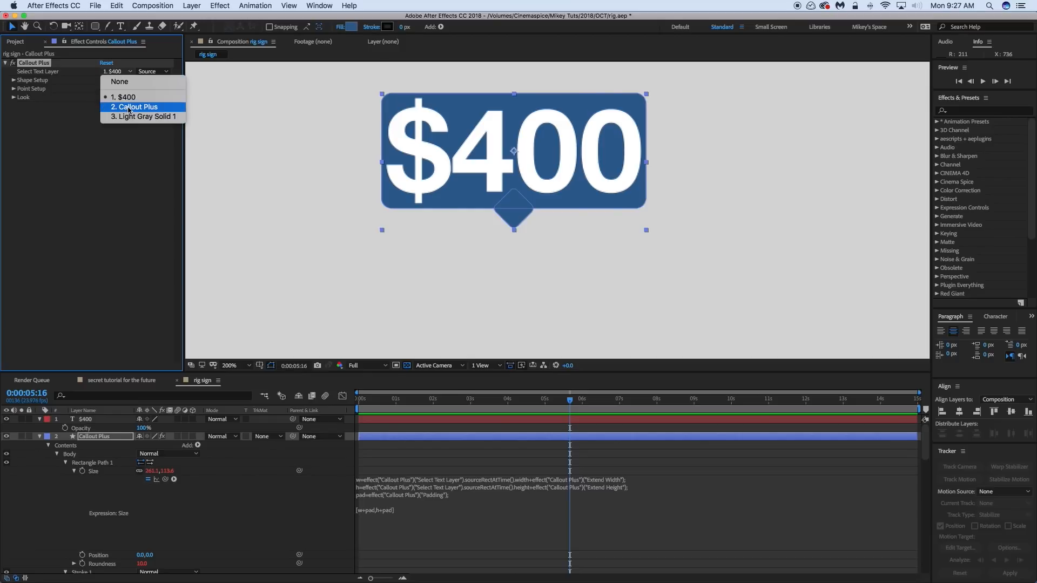
pyautogui.click(128, 107)
pyautogui.click(122, 72)
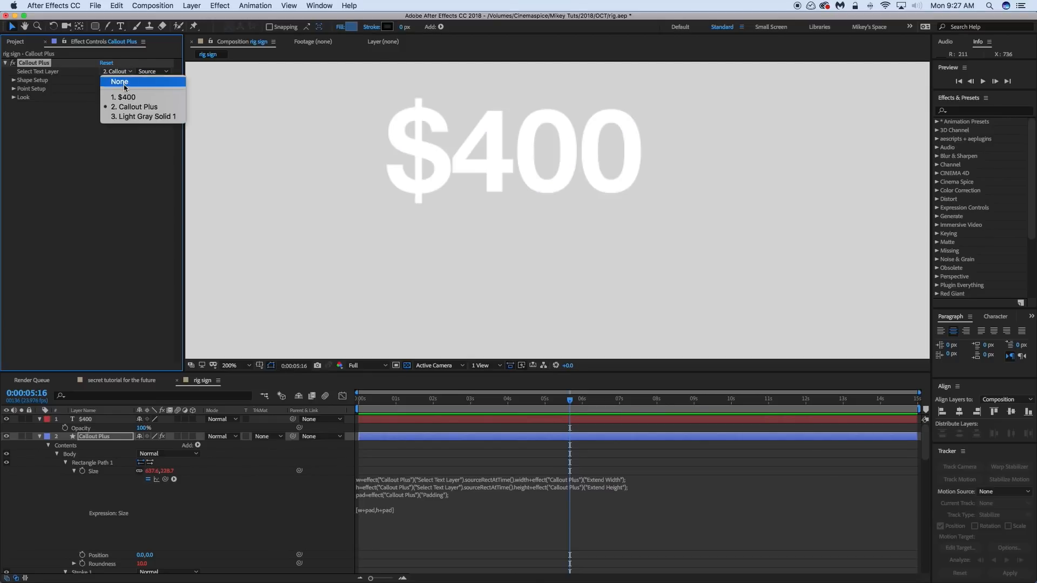
pyautogui.click(124, 84)
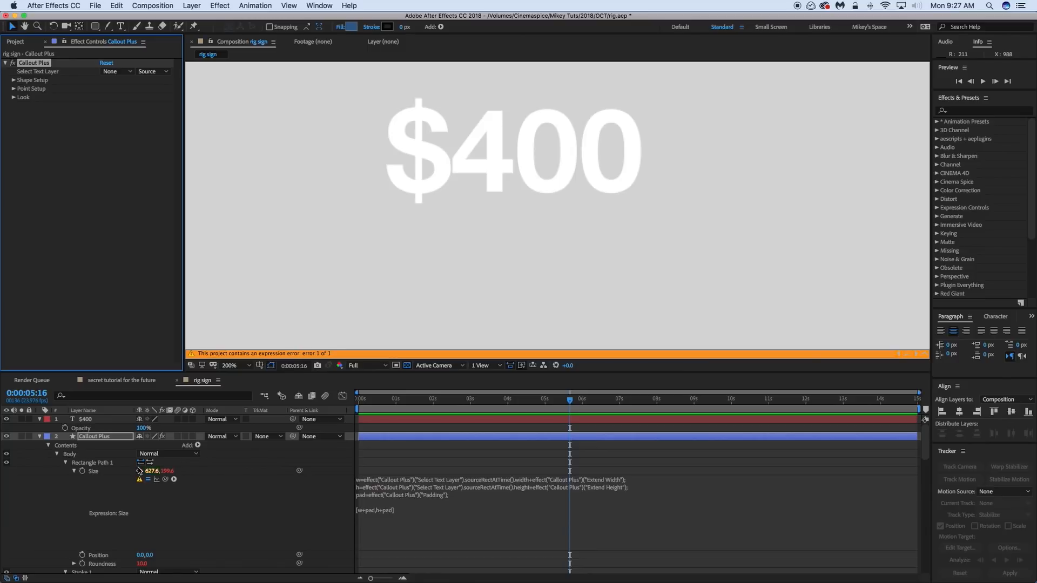
# Wrap the size expression of the Body's Rectangle Path 1 in try{ }catch(err){ value;} and apply it
pyautogui.click(398, 512)
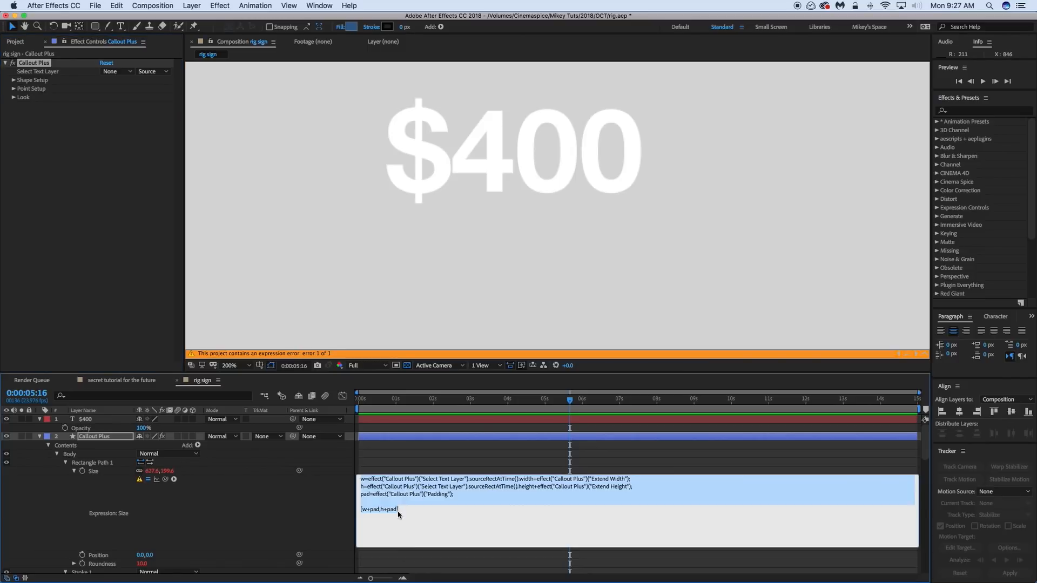
pyautogui.click(360, 480)
pyautogui.press('Return')
pyautogui.press('Up')
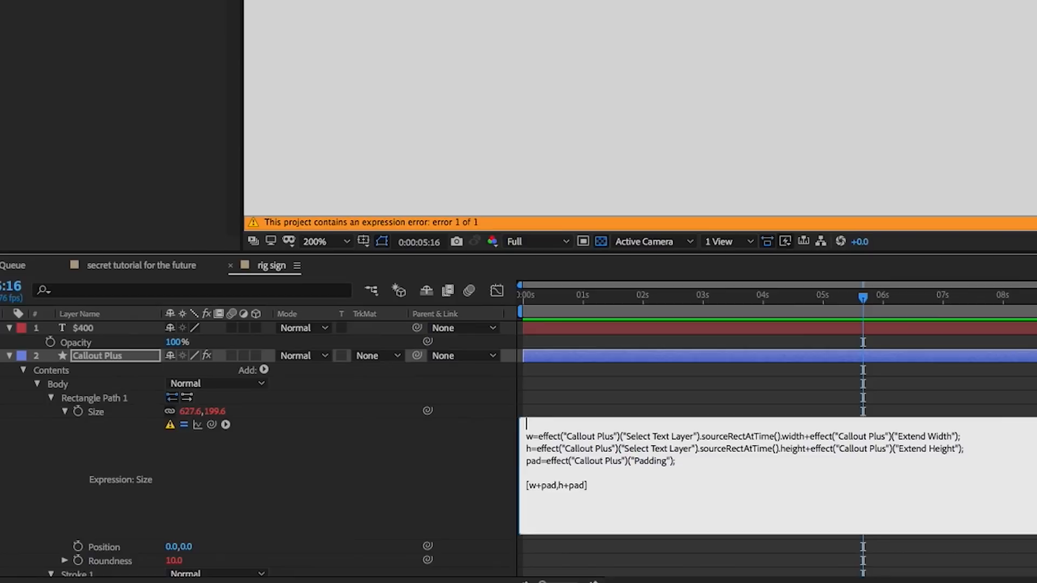
pyautogui.write('try')
pyautogui.write('ch')
pyautogui.write('(err){ ')
pyautogui.write('value;')
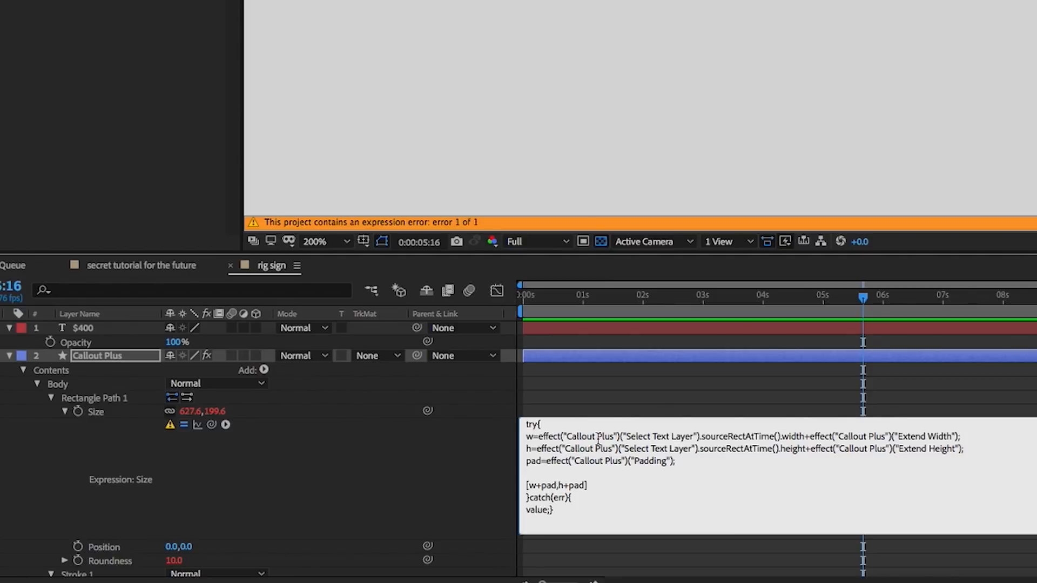
pyautogui.click(596, 400)
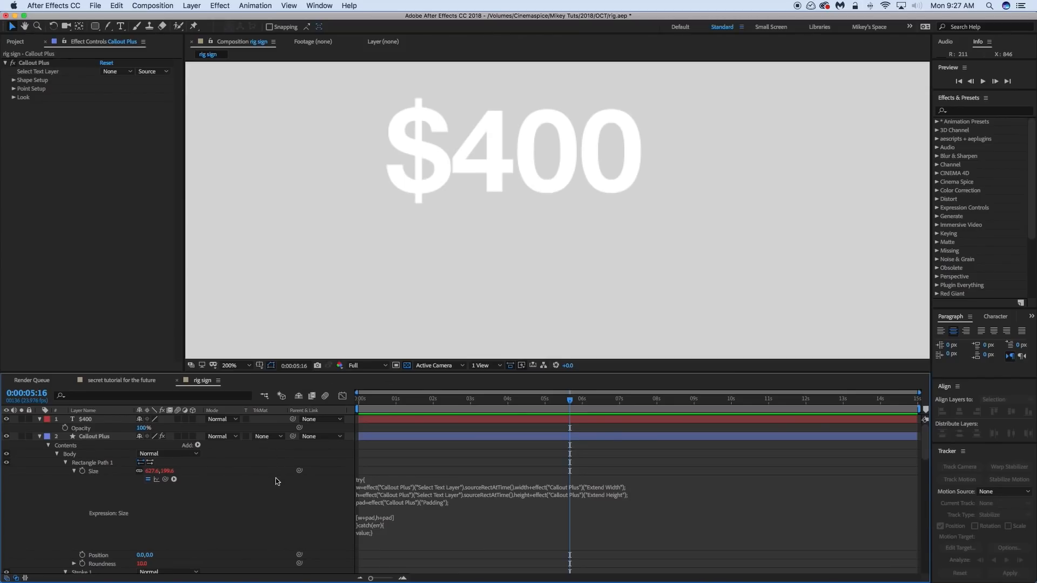
# Choose 1. $400 as the effect's Select Text Layer and enlarge the timeline area
pyautogui.scroll(-5, 275, 481)
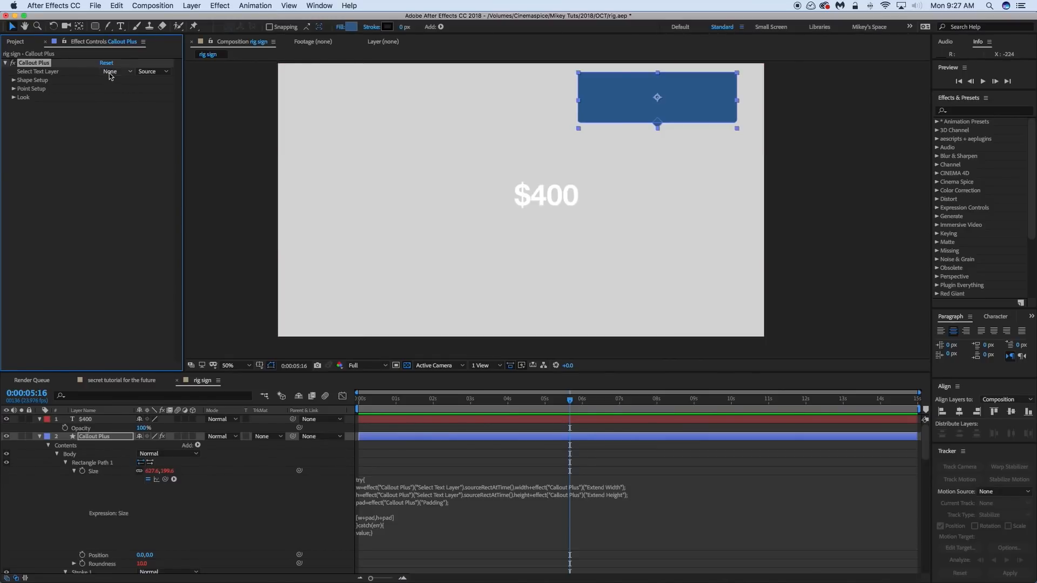
pyautogui.click(115, 71)
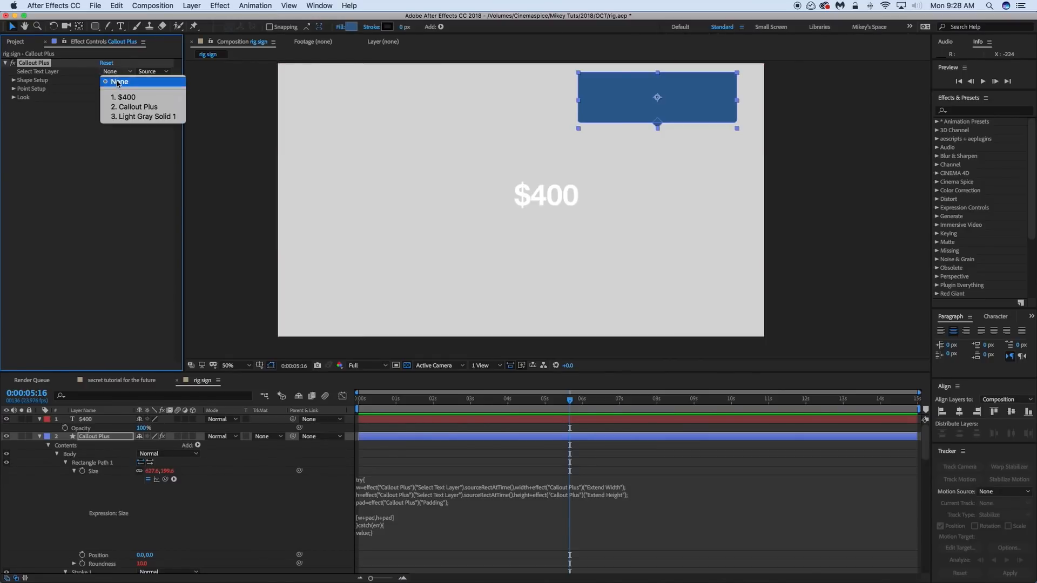
pyautogui.click(123, 97)
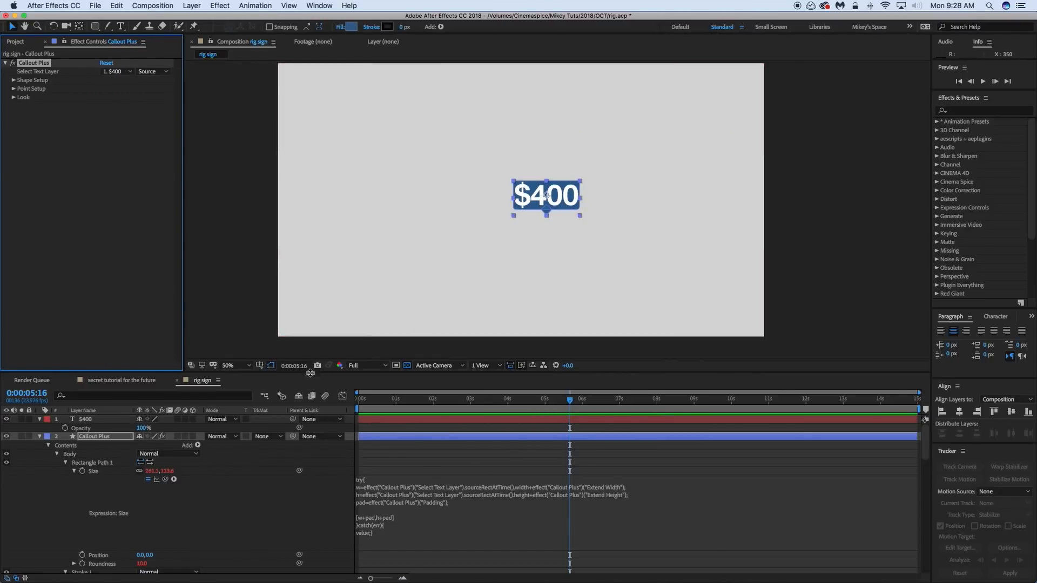
pyautogui.moveTo(308, 372); pyautogui.dragTo(306, 322)
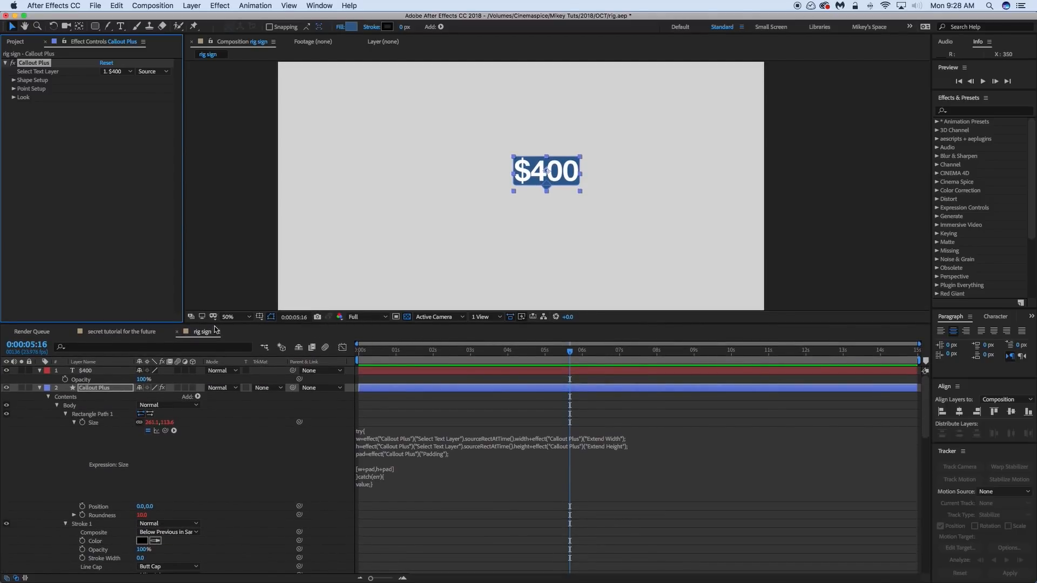
pyautogui.press('.')
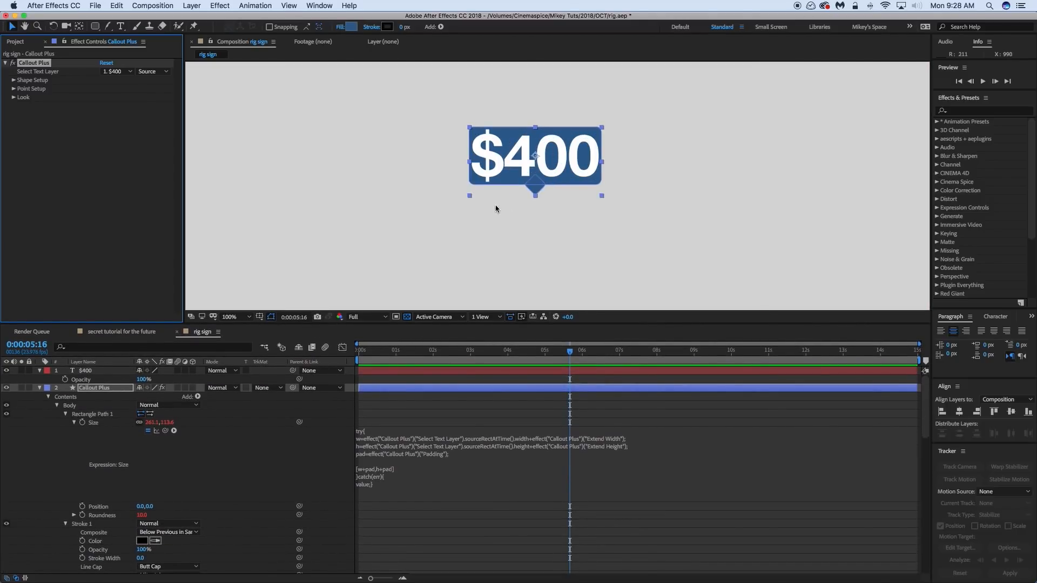
# Collapse the Body group, select the point group and reveal the Point Setup controls of Callout Plus
pyautogui.click(56, 406)
pyautogui.click(57, 414)
pyautogui.click(75, 415)
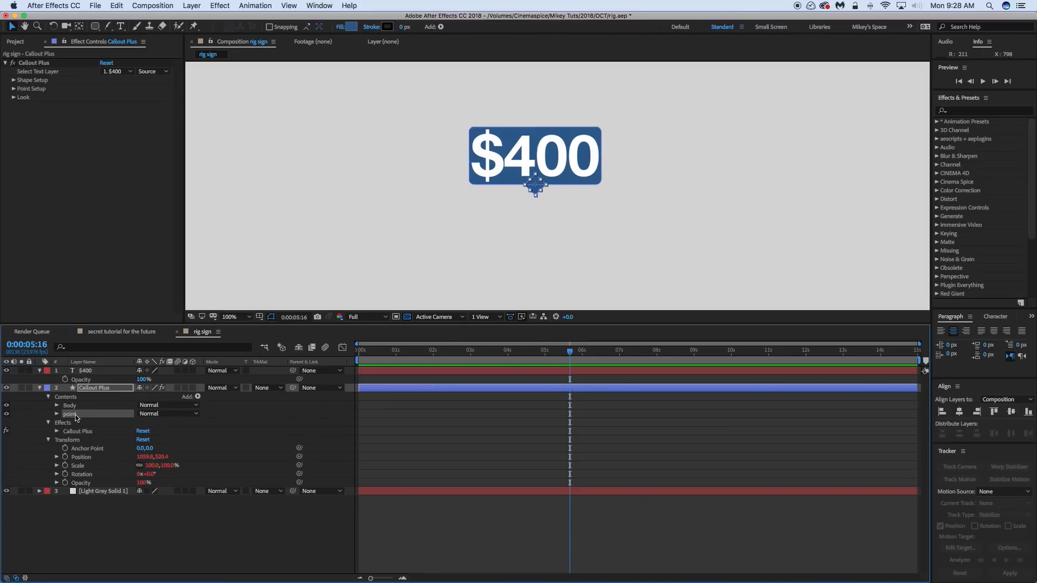
pyautogui.click(14, 89)
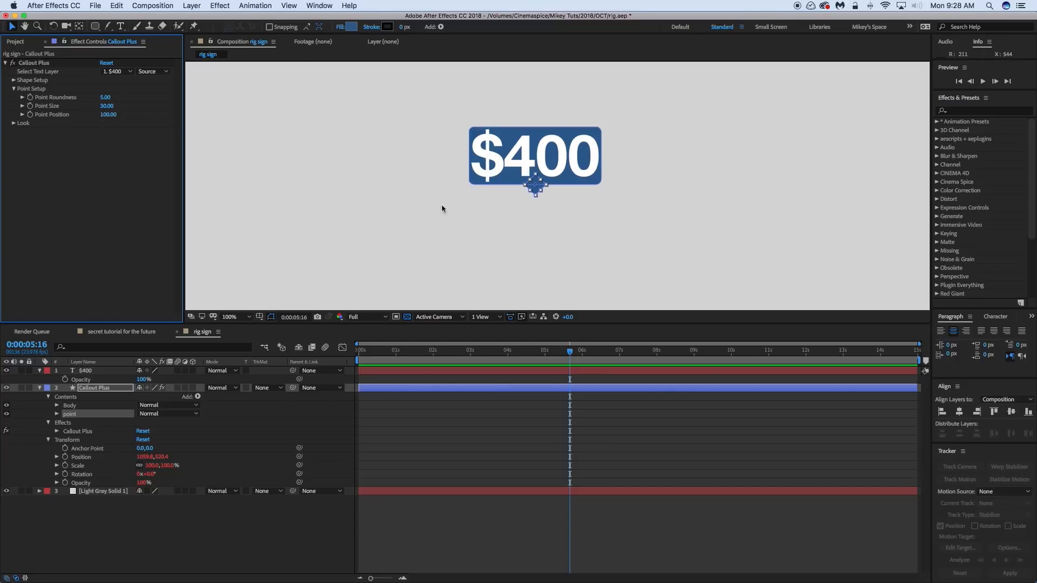
pyautogui.scroll(3, 560, 189)
pyautogui.moveTo(540, 193); pyautogui.dragTo(597, 256)
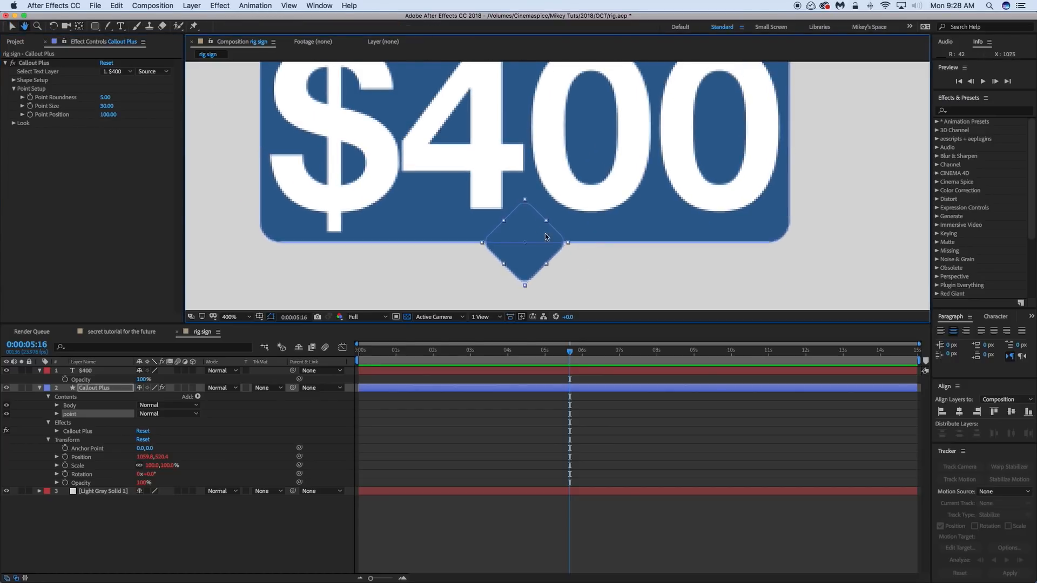
# Collapse the layer's Transform and Effects groups and reveal the position expression under Transform: point
pyautogui.click(57, 458)
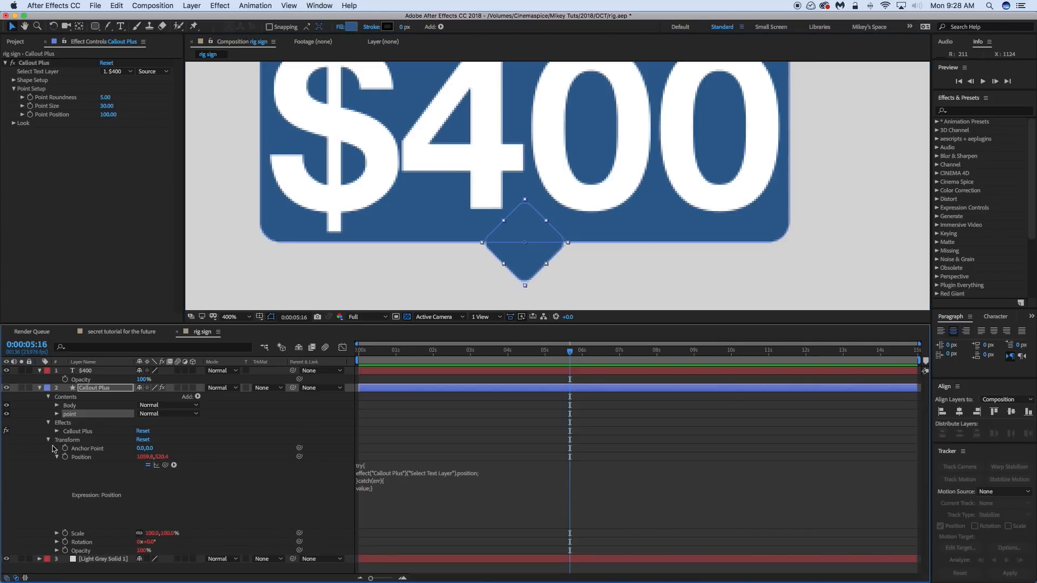
pyautogui.click(48, 440)
pyautogui.click(48, 424)
pyautogui.click(57, 413)
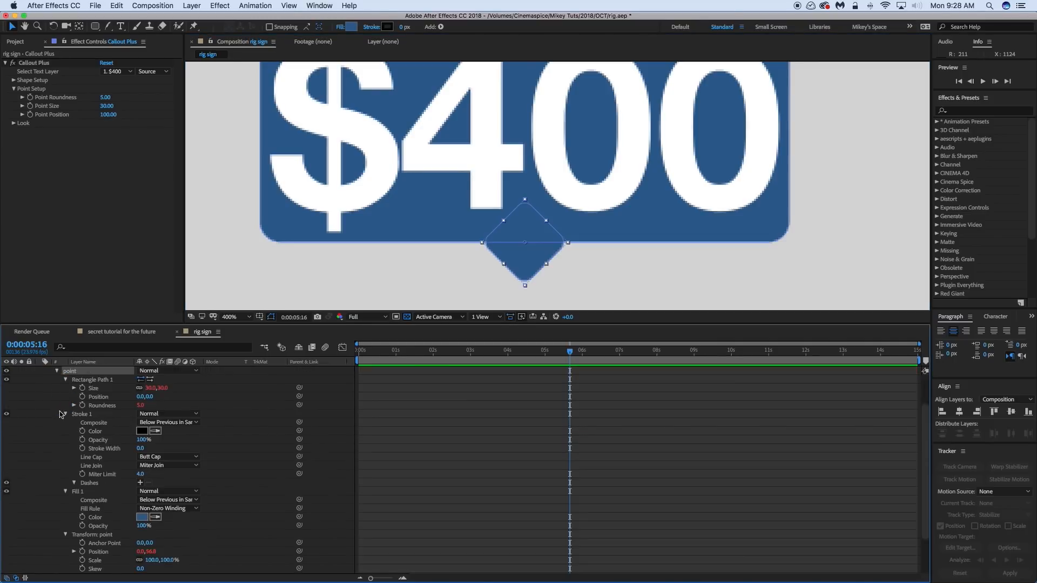
pyautogui.click(65, 414)
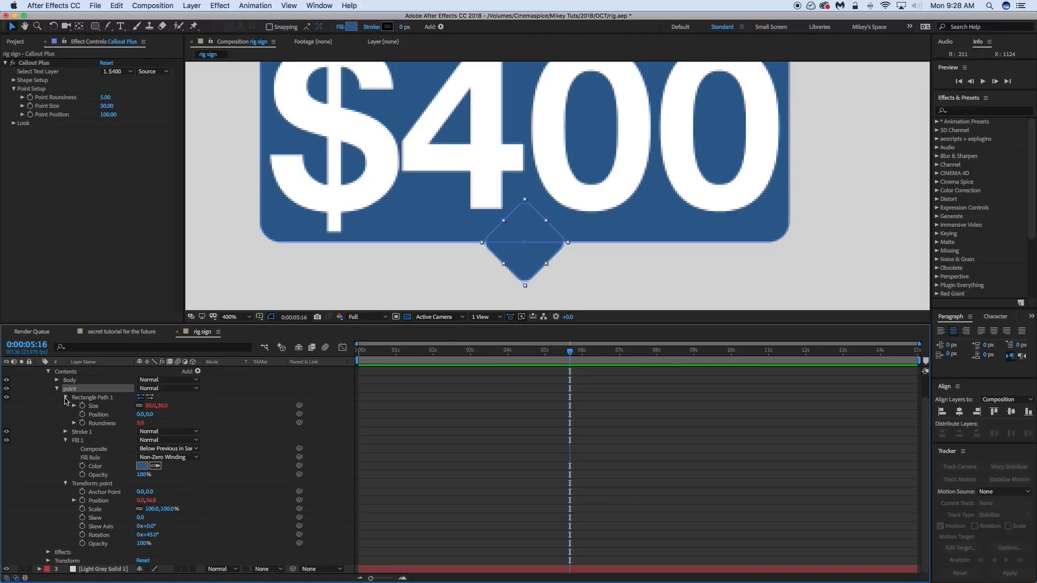
pyautogui.click(65, 397)
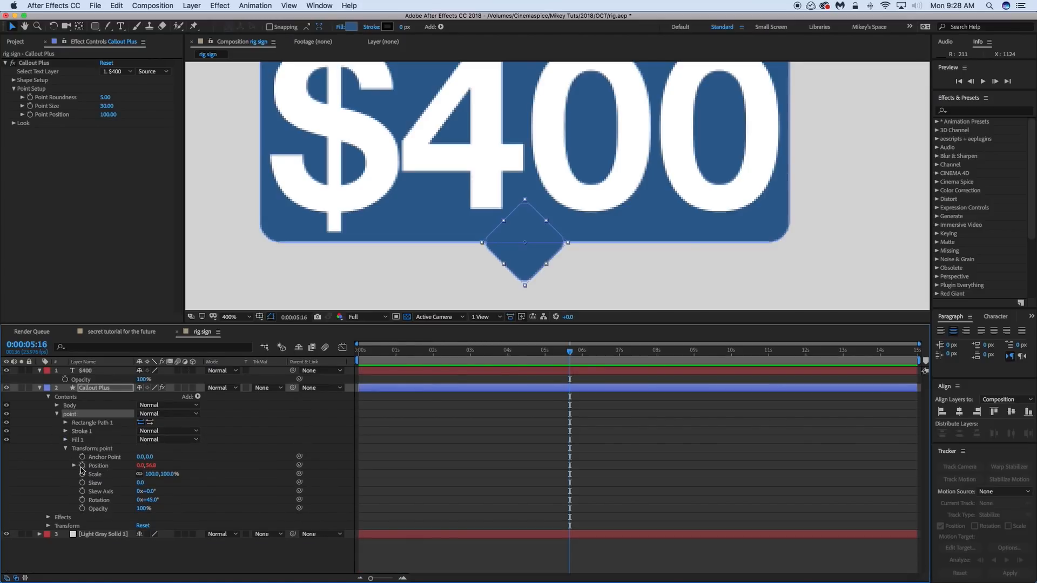
pyautogui.click(75, 466)
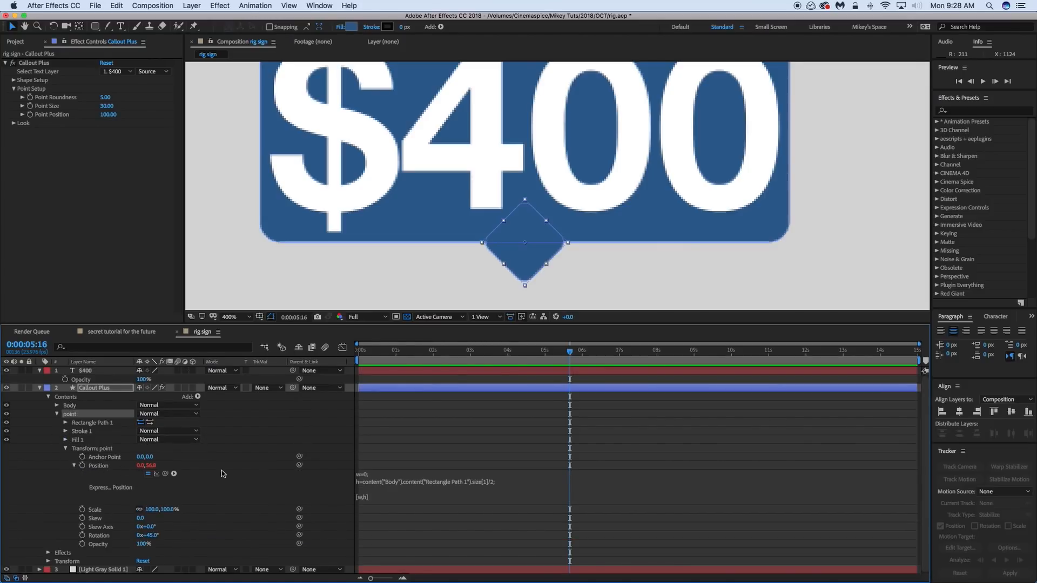
# Set w in the point's position expression to content("point").transform.position[0] and shift the point's x position to 104
pyautogui.click(378, 493)
pyautogui.click(372, 474)
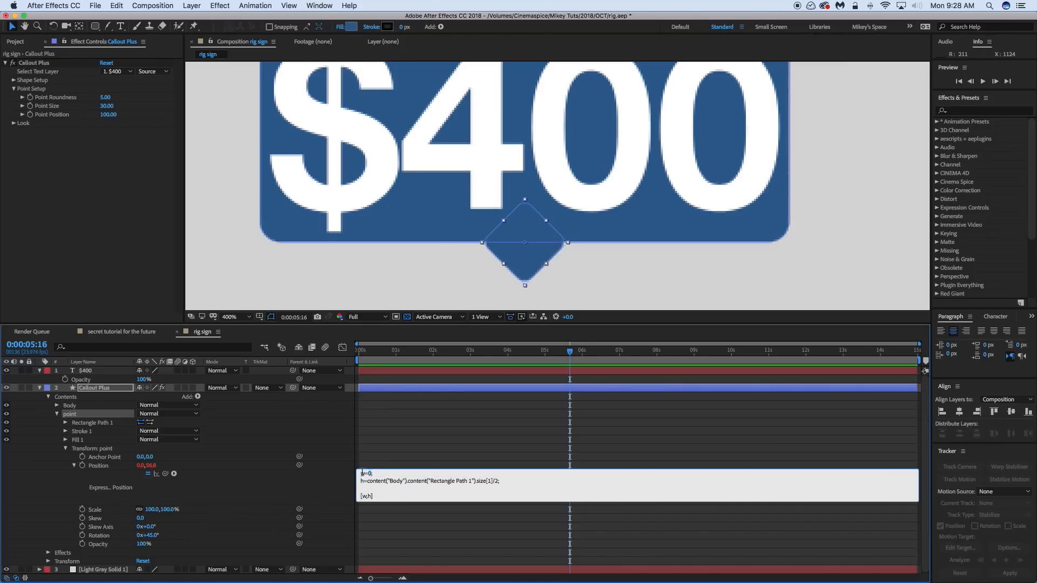
pyautogui.moveTo(174, 474); pyautogui.dragTo(198, 475)
pyautogui.click(141, 470)
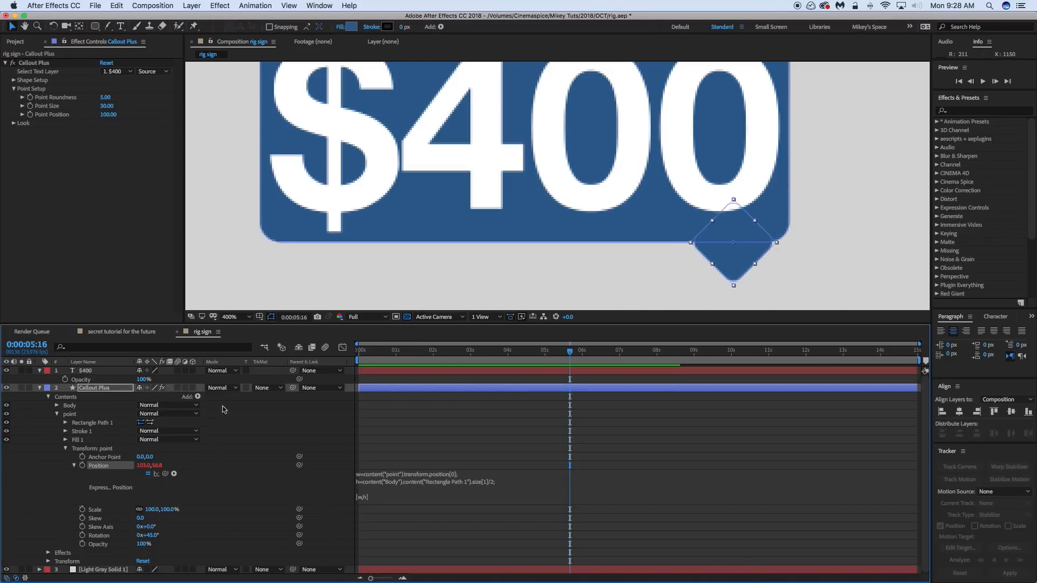
pyautogui.moveTo(143, 466); pyautogui.dragTo(144, 466)
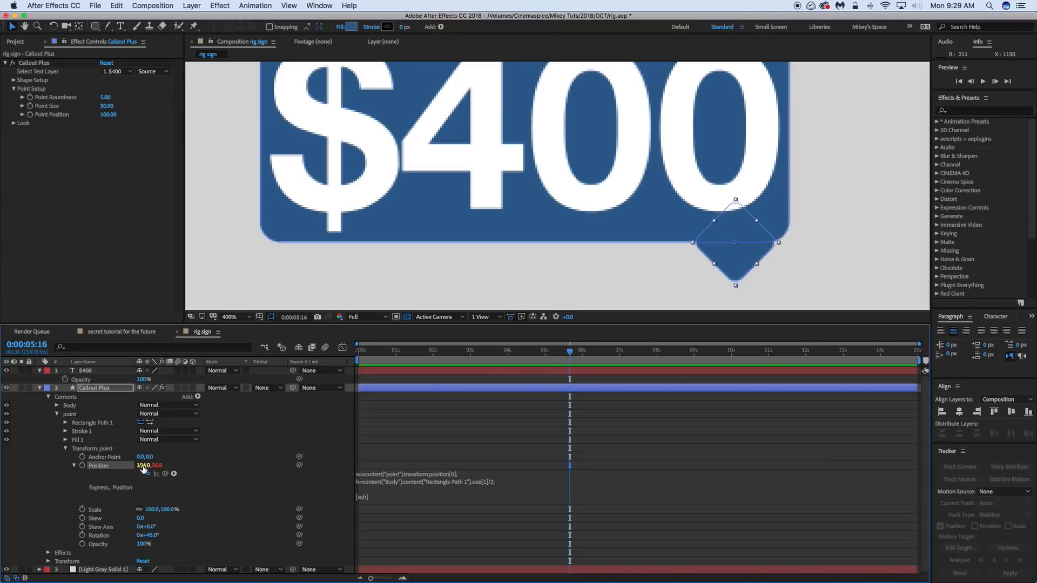
# Collapse the Body group's Fill 1 and Transform subgroups and expand Rectangle Path 1 in both the Body and point groups
pyautogui.click(57, 406)
pyautogui.click(65, 389)
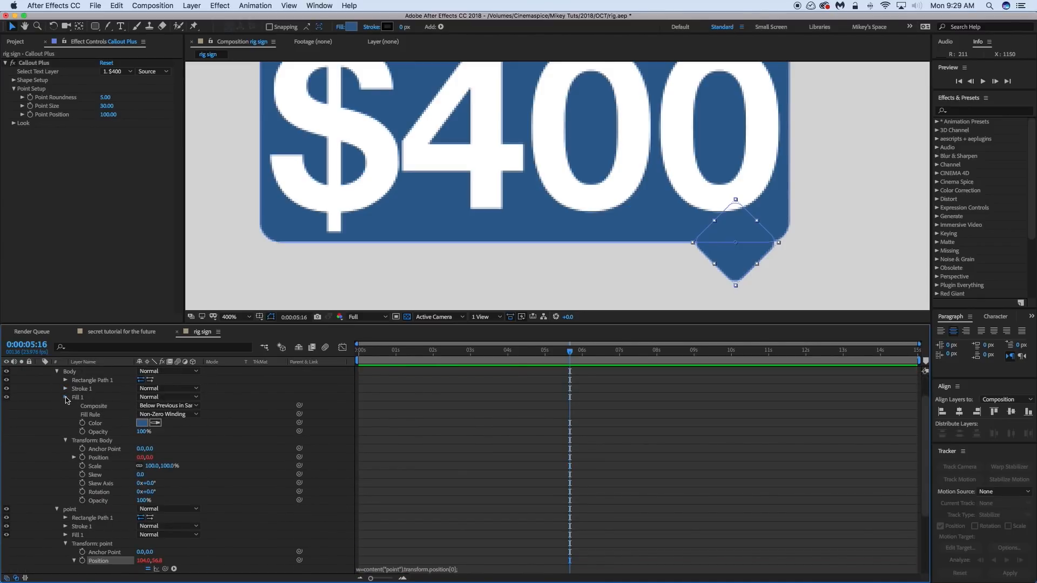
pyautogui.click(66, 397)
pyautogui.click(66, 406)
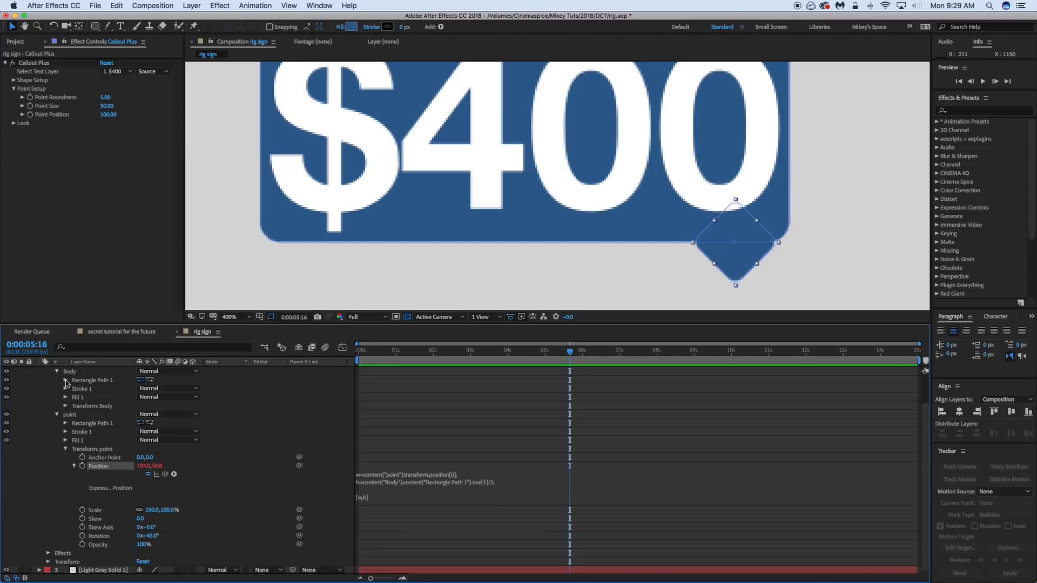
pyautogui.click(66, 381)
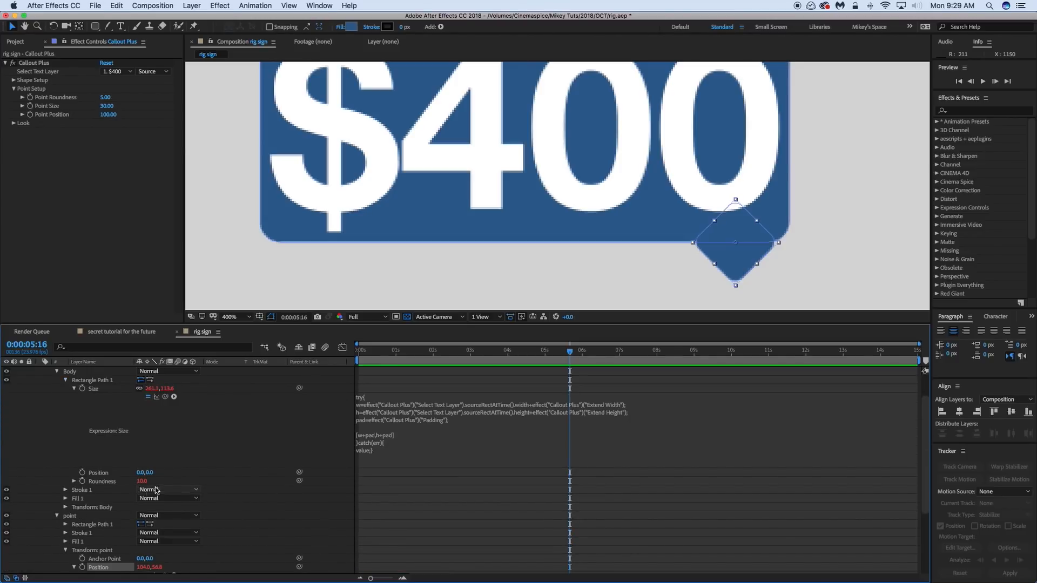
pyautogui.scroll(1, 178, 472)
pyautogui.scroll(-4, 178, 473)
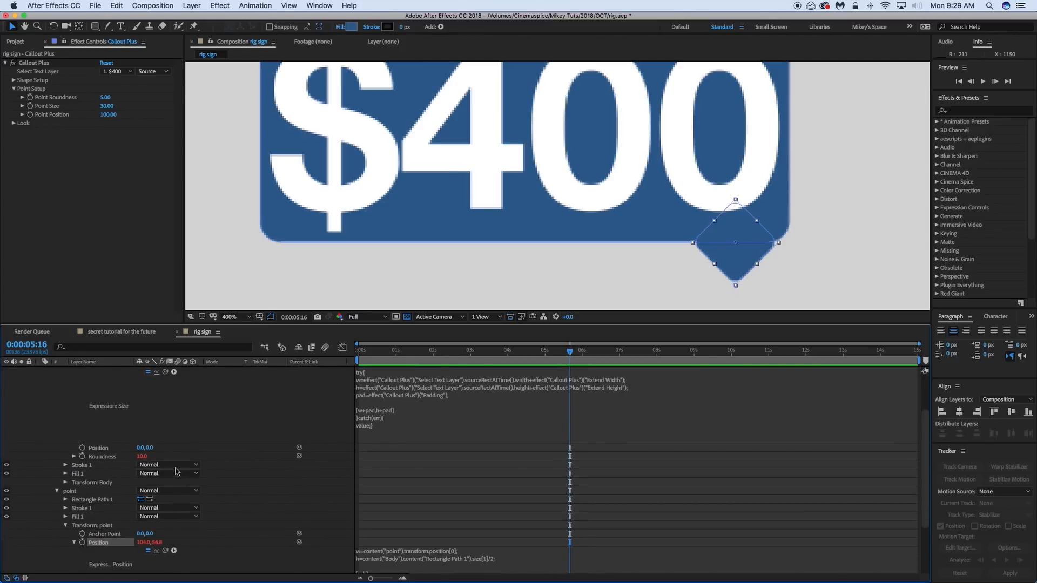
pyautogui.click(65, 500)
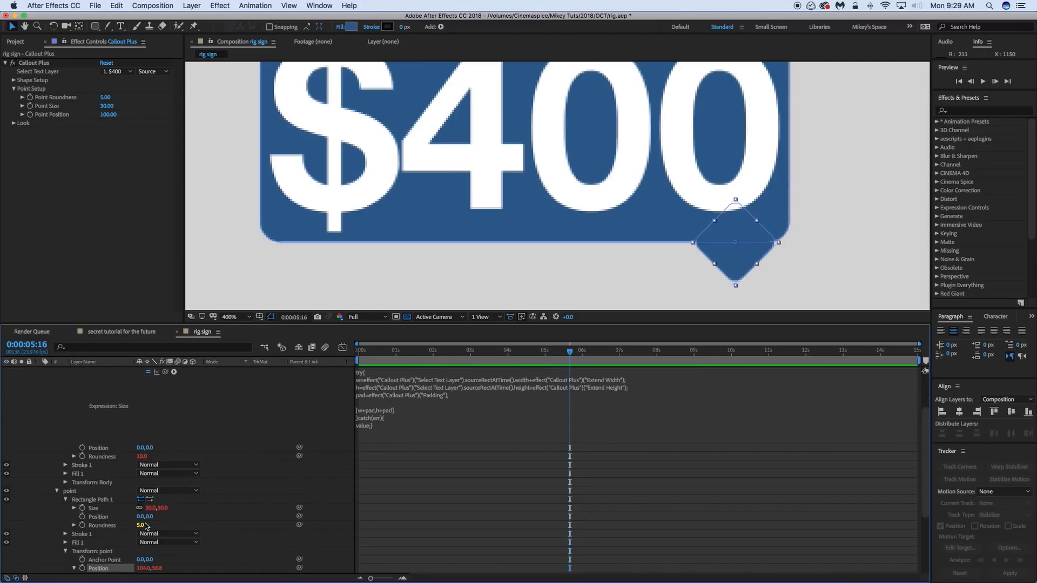
pyautogui.scroll(6, 210, 507)
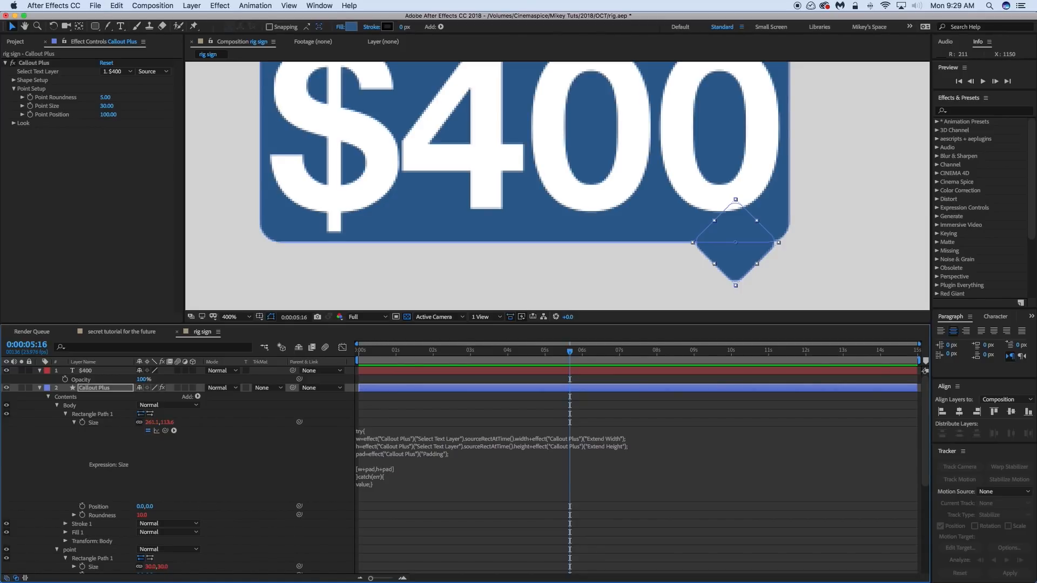
# Switch to Calculator and compute 261/2, subtracting 10 and 15 from the result
pyautogui.press('super+Tab')
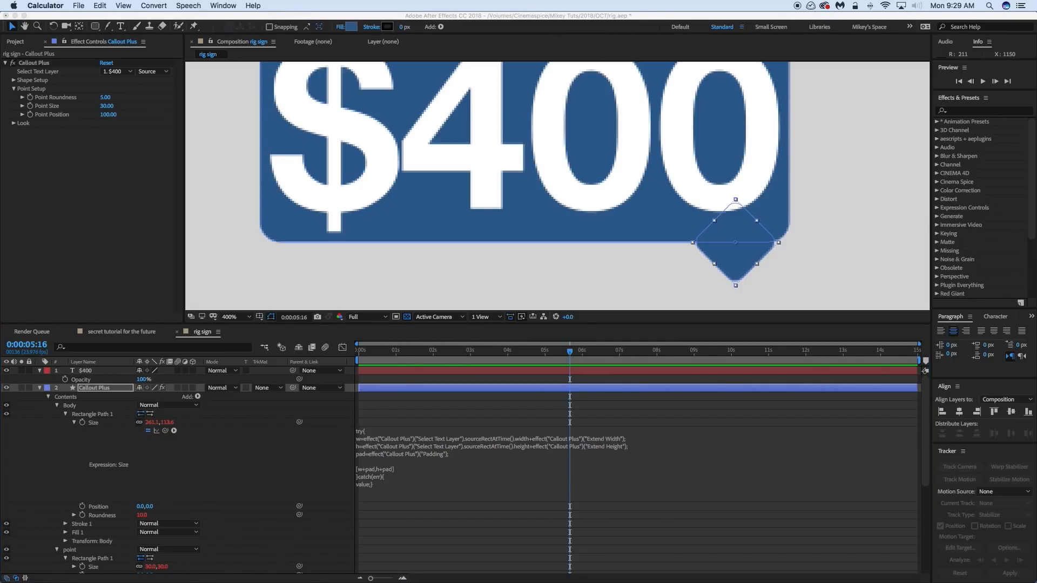
pyautogui.moveTo(840, 220); pyautogui.dragTo(726, 250)
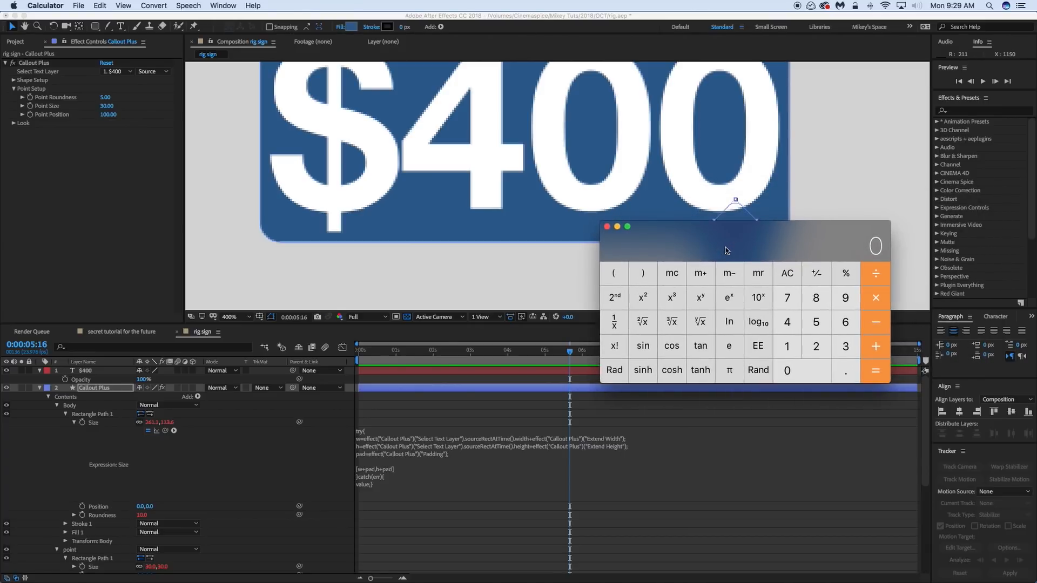
pyautogui.write('261/2')
pyautogui.press('Return')
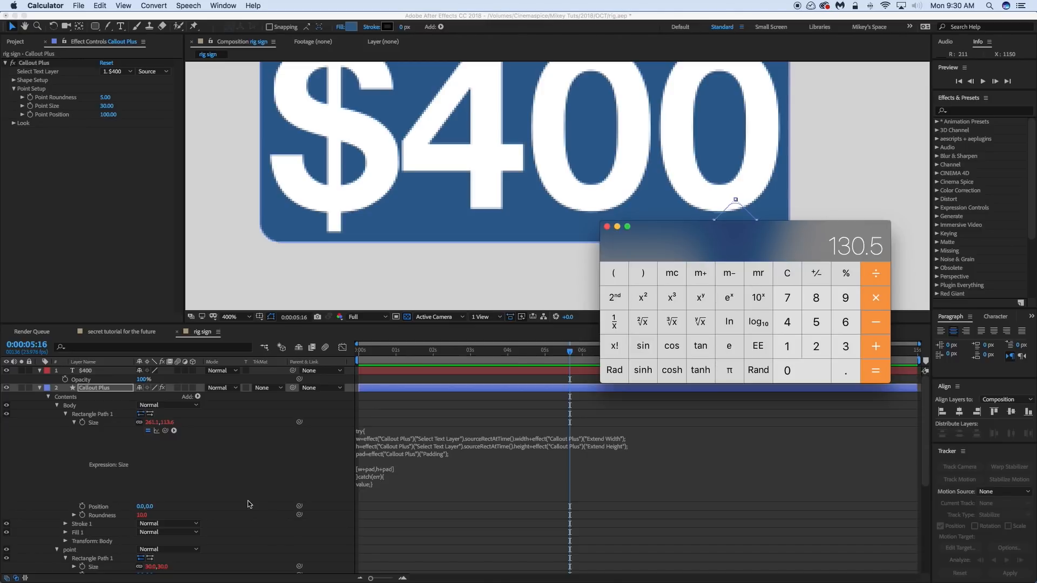
pyautogui.write('-10')
pyautogui.press('Return')
pyautogui.write('-15')
pyautogui.press('Return')
# Back in After Effects, make w in the point's position expression start with content("Body").content("Rectangle Path 1").size[0]/2-
pyautogui.scroll(-10, 146, 450)
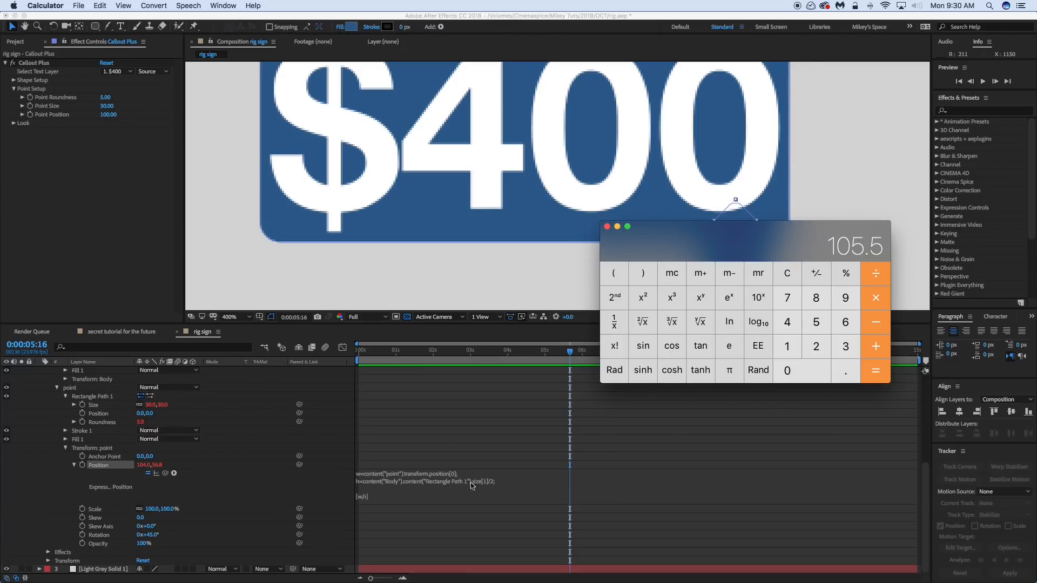
pyautogui.moveTo(461, 473); pyautogui.dragTo(368, 474)
pyautogui.moveTo(211, 415); pyautogui.dragTo(190, 334)
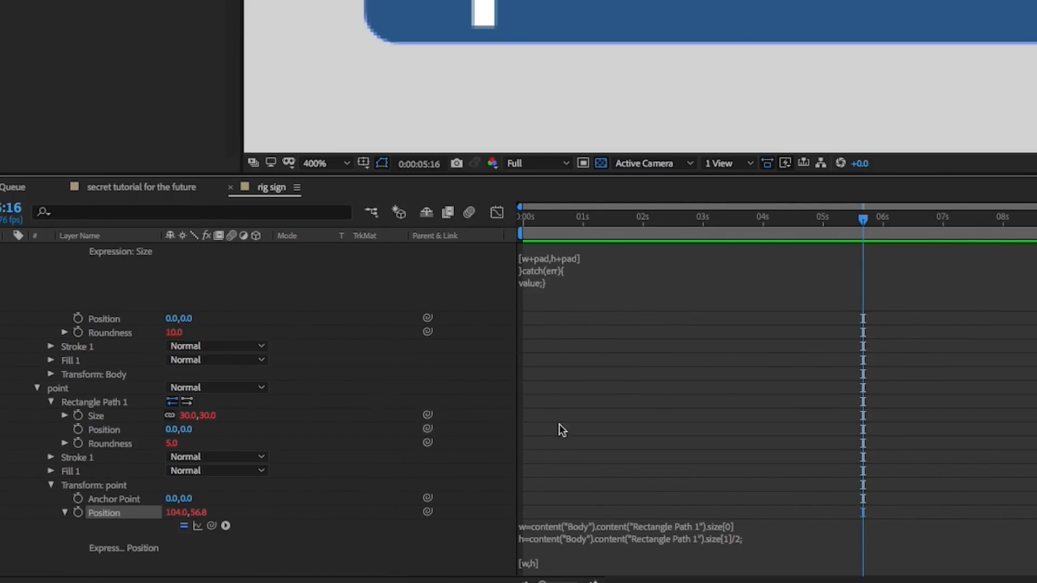
pyautogui.click(761, 523)
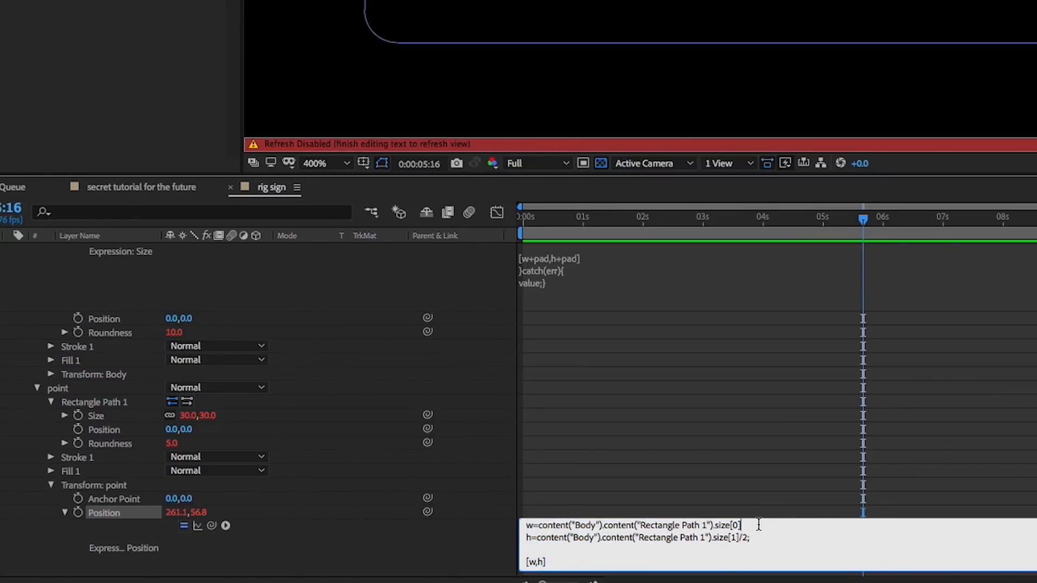
pyautogui.write('/2-')
# Subtract the point's Rectangle Path 1 size[0]/2 and the Body's Rectangle Path 1 roundness in w, end the line with a semicolon and apply
pyautogui.moveTo(212, 525); pyautogui.dragTo(189, 418)
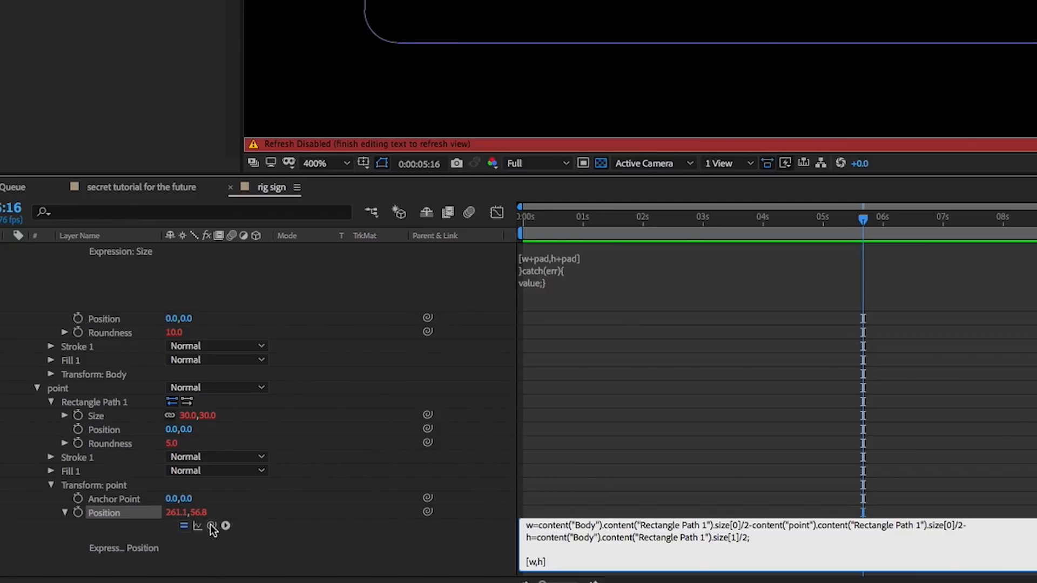
pyautogui.moveTo(211, 525); pyautogui.dragTo(180, 484)
pyautogui.click(1022, 525)
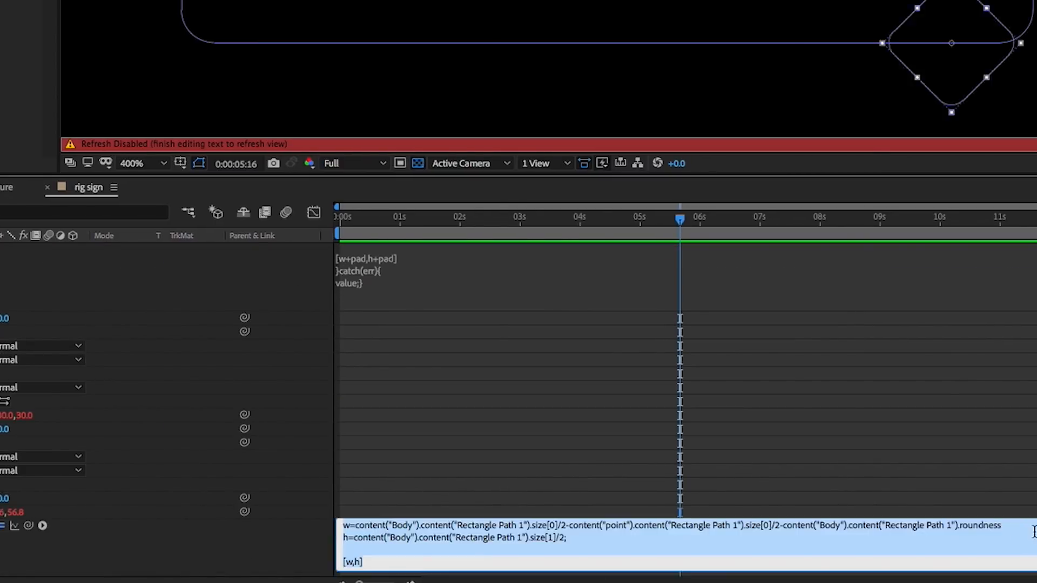
pyautogui.write(';')
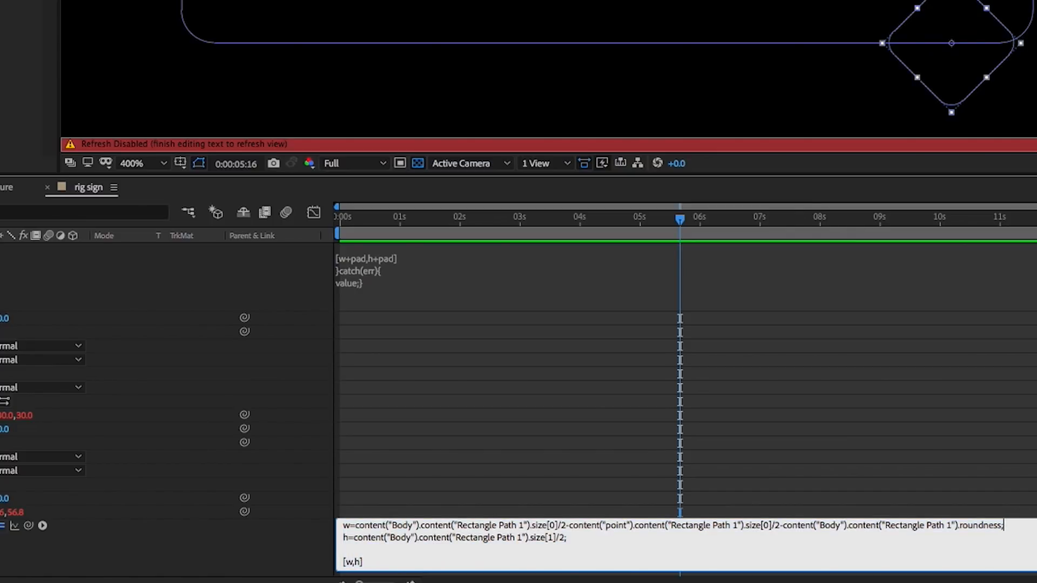
pyautogui.press('KP_Enter')
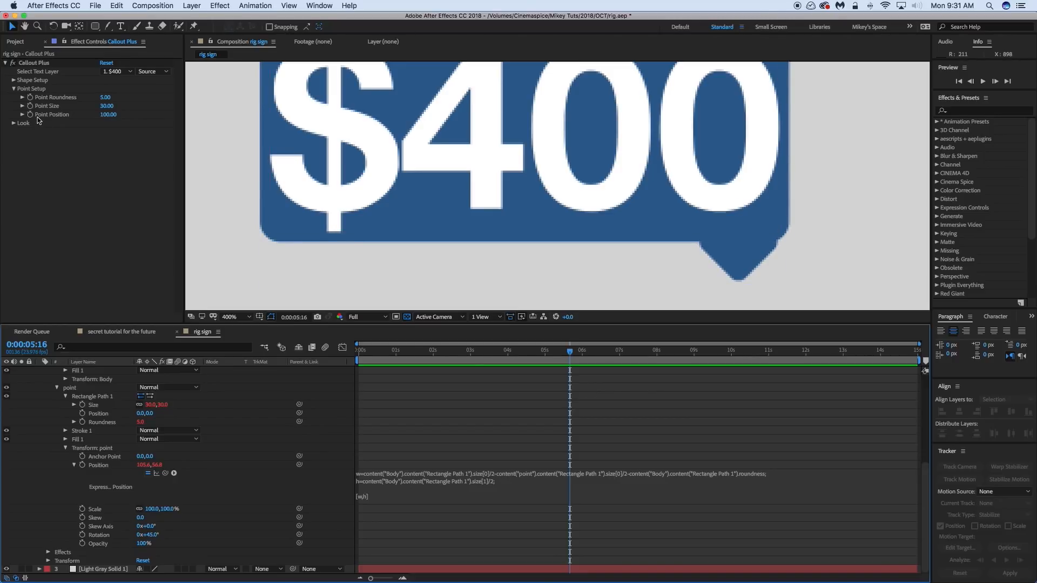
# Add PP=effect("Callout Plus")("Point Position")*.01 as the first line of the point's position expression
pyautogui.moveTo(108, 117)
pyautogui.mouseDown()
pyautogui.moveTo(67, 114)
pyautogui.moveTo(106, 126)
pyautogui.mouseUp()
pyautogui.press('super+z')
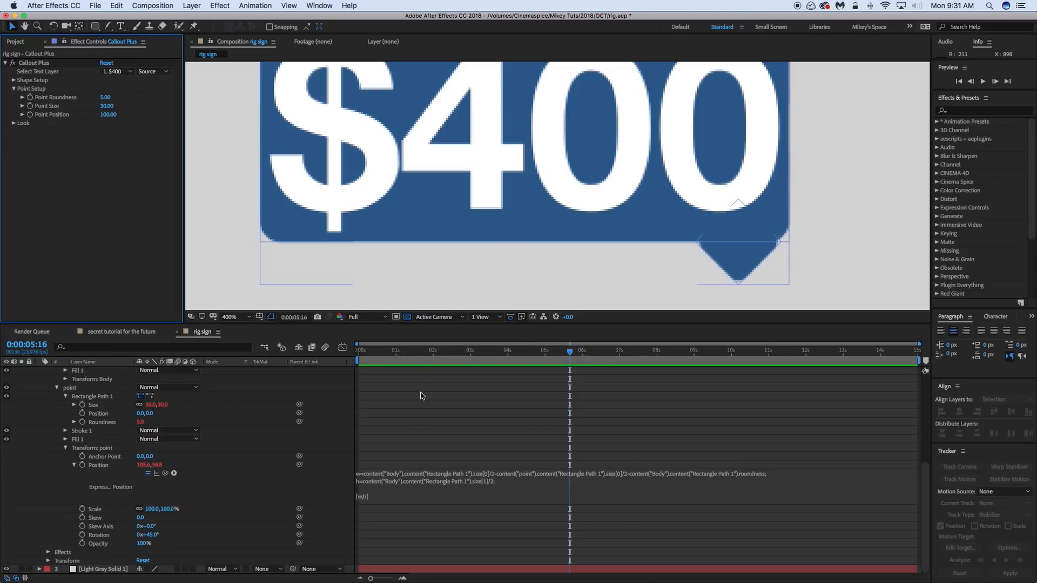
pyautogui.click(509, 484)
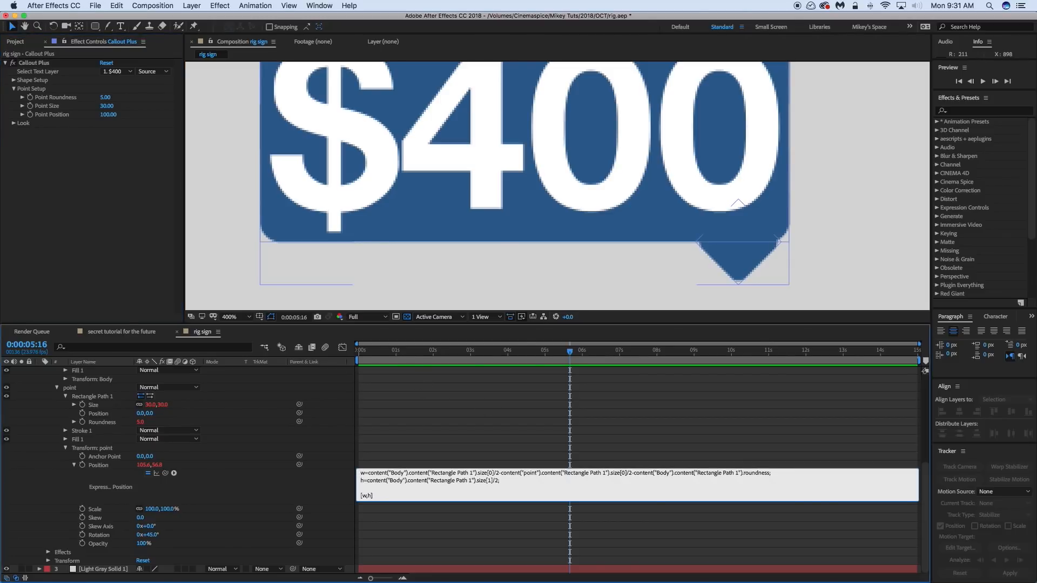
pyautogui.press('Return')
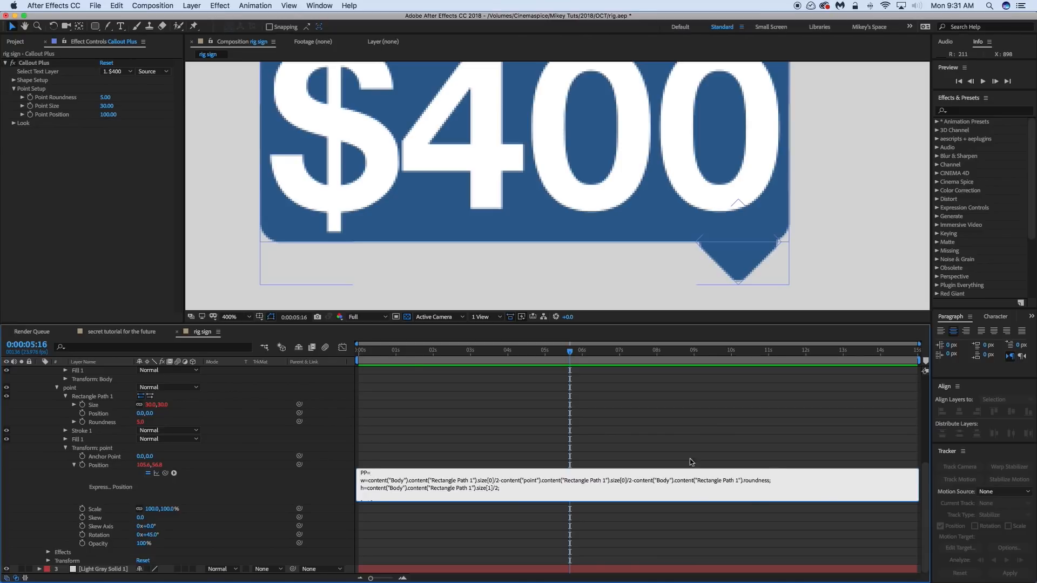
pyautogui.moveTo(165, 473); pyautogui.dragTo(60, 117)
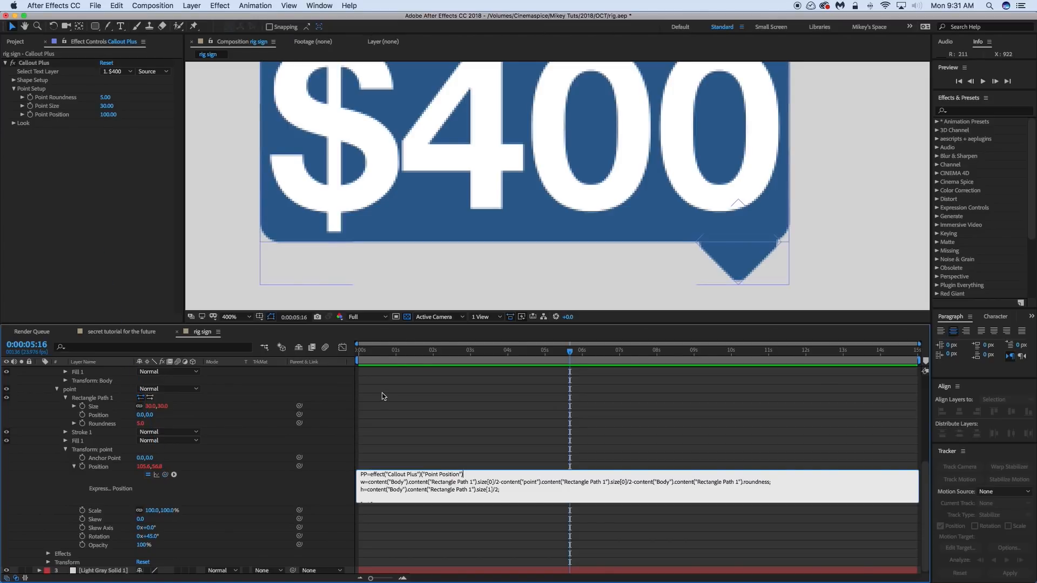
pyautogui.write('*')
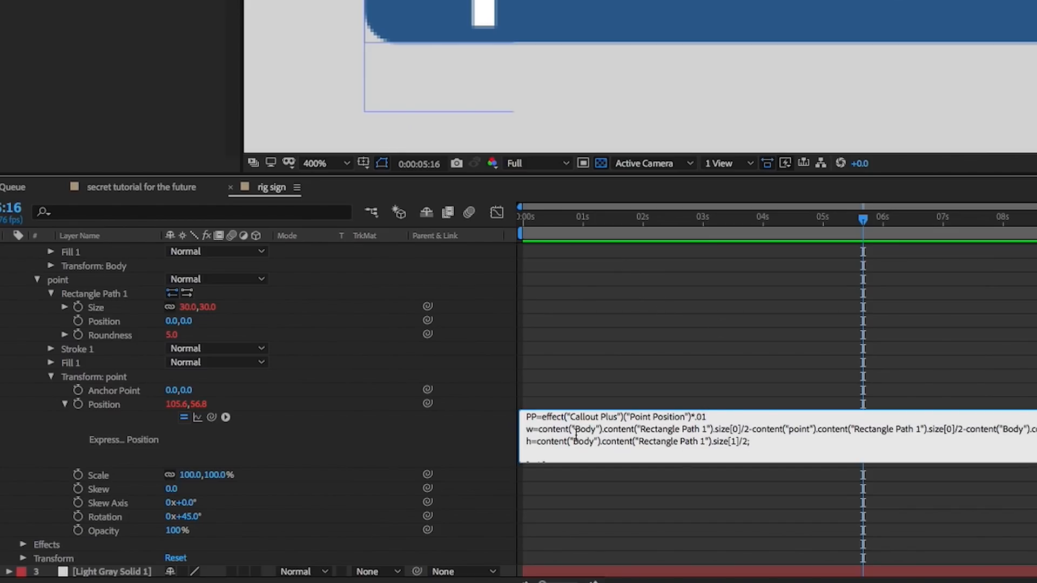
# Change the final line of the point's position expression to [w*PP,h] and apply the expression
pyautogui.scroll(-1, 758, 449)
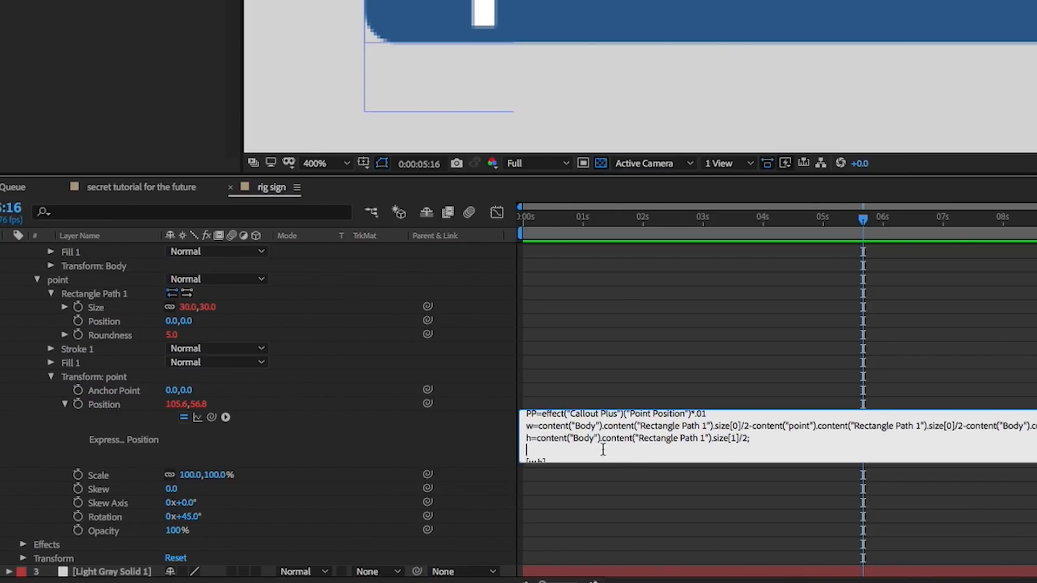
pyautogui.scroll(-1, 603, 450)
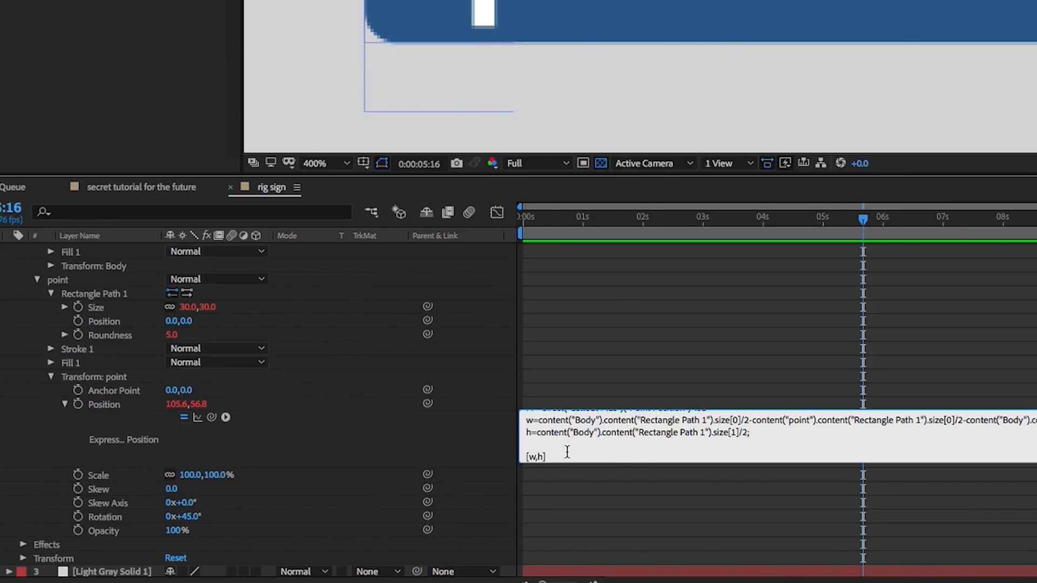
pyautogui.press('BackSpace')
pyautogui.write('*')
pyautogui.write('PR')
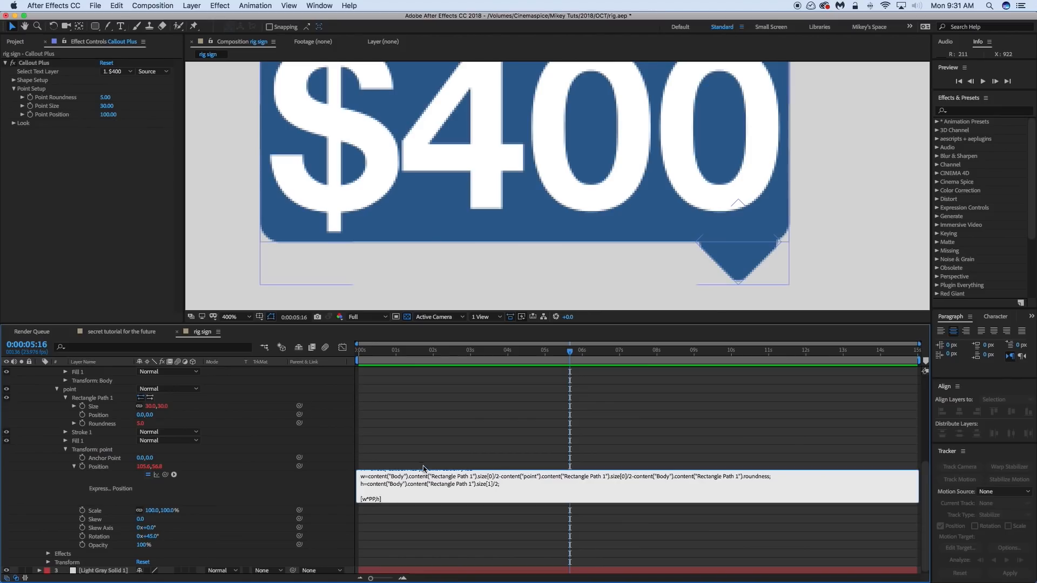
pyautogui.click(628, 397)
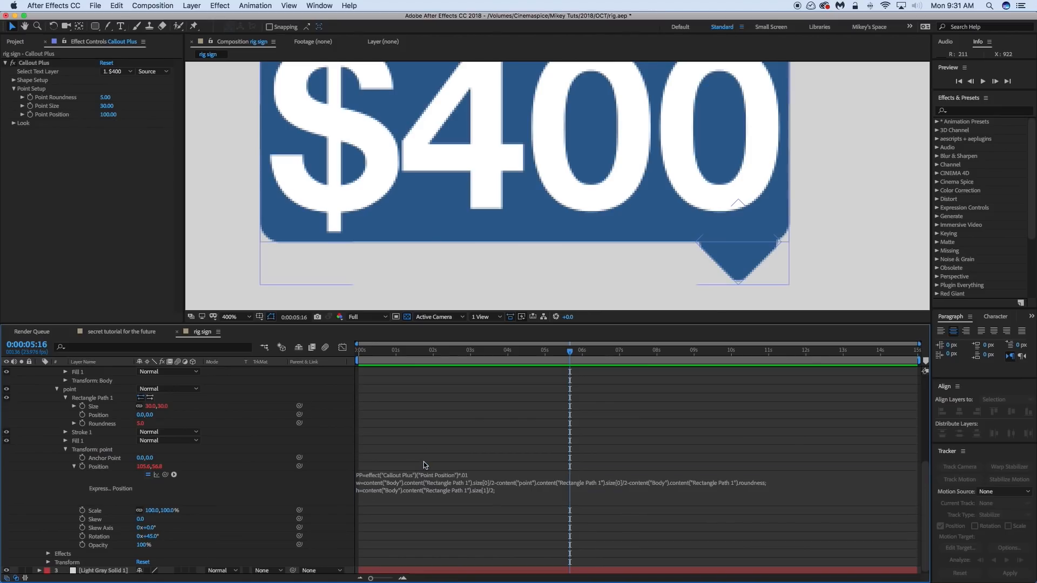
# Try the Point Position control, leaving it at 99, and extend the text layer to read $4000000
pyautogui.moveTo(108, 114); pyautogui.dragTo(143, 122)
pyautogui.scroll(-2, 553, 238)
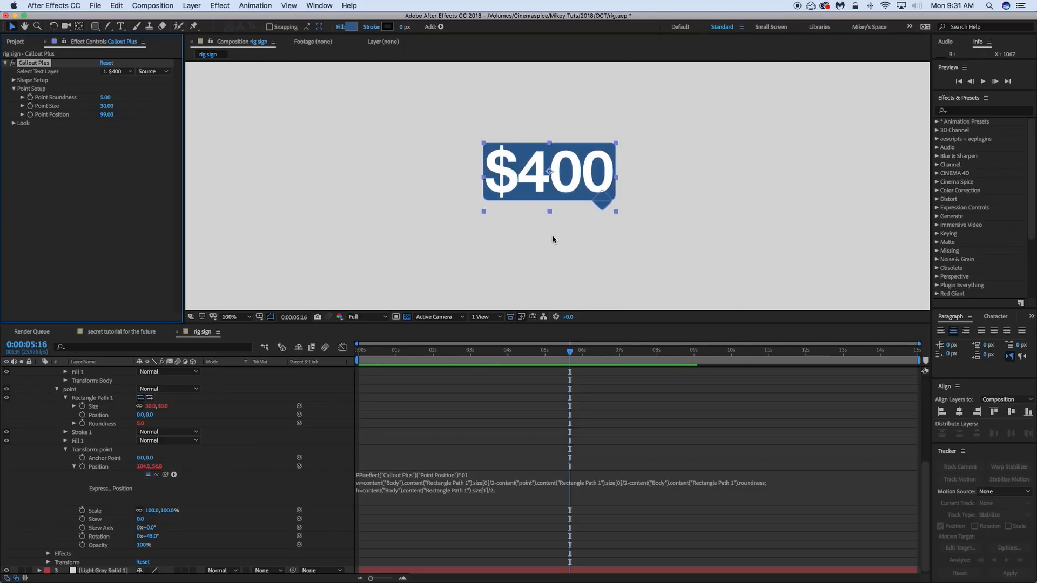
pyautogui.scroll(1, 553, 238)
pyautogui.click(120, 26)
pyautogui.click(573, 177)
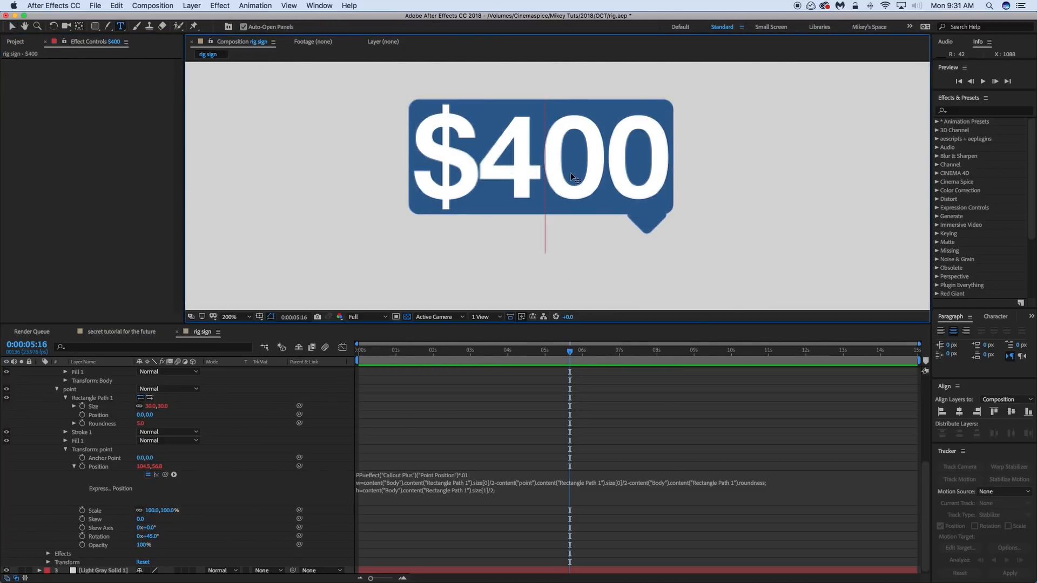
pyautogui.write('0000')
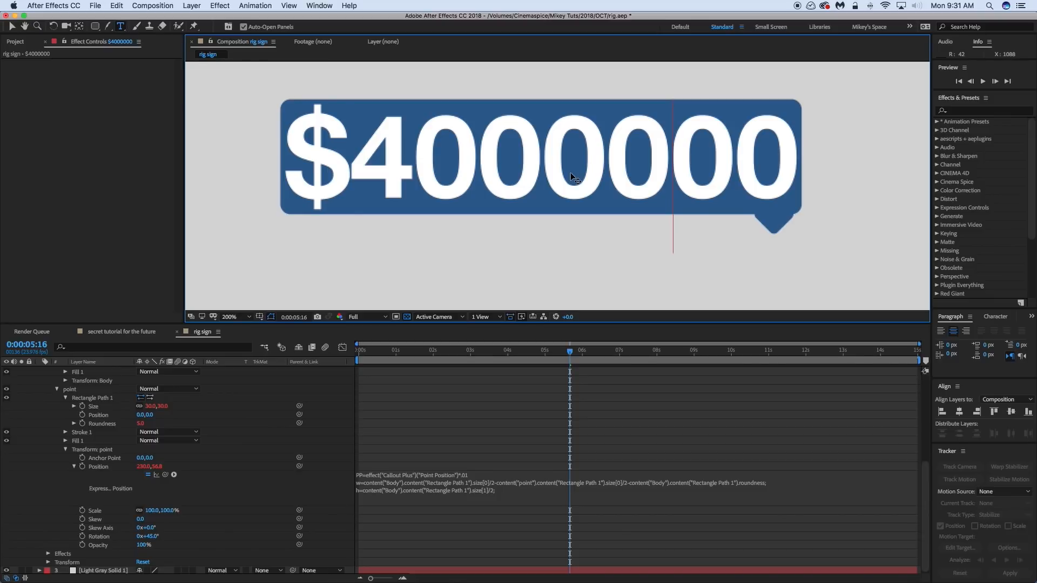
# Select the Callout Plus layer, set Point Position to 100 and enlarge Point Size to 140
pyautogui.scroll(6, 134, 388)
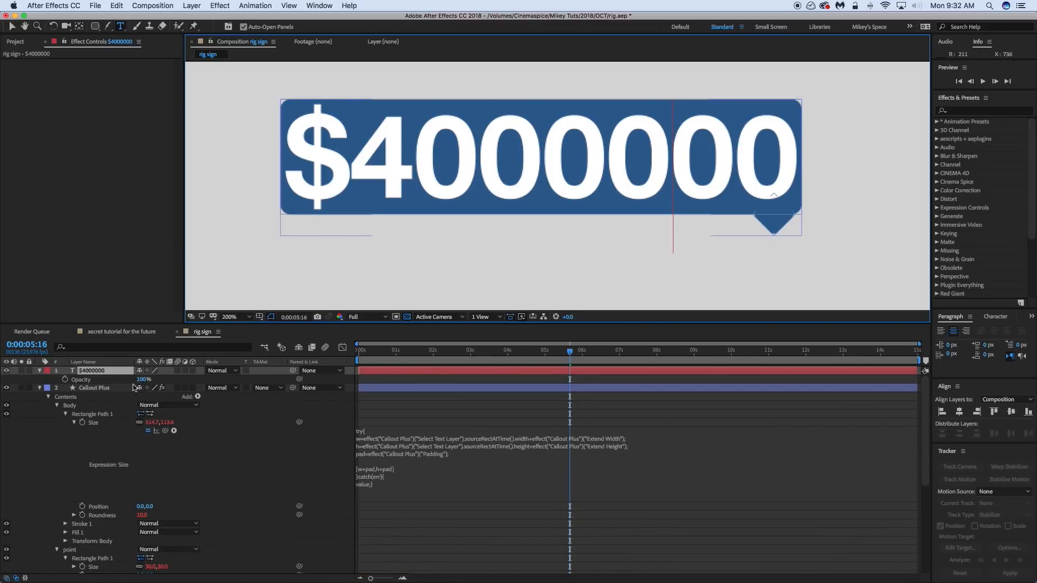
pyautogui.click(55, 392)
pyautogui.click(105, 390)
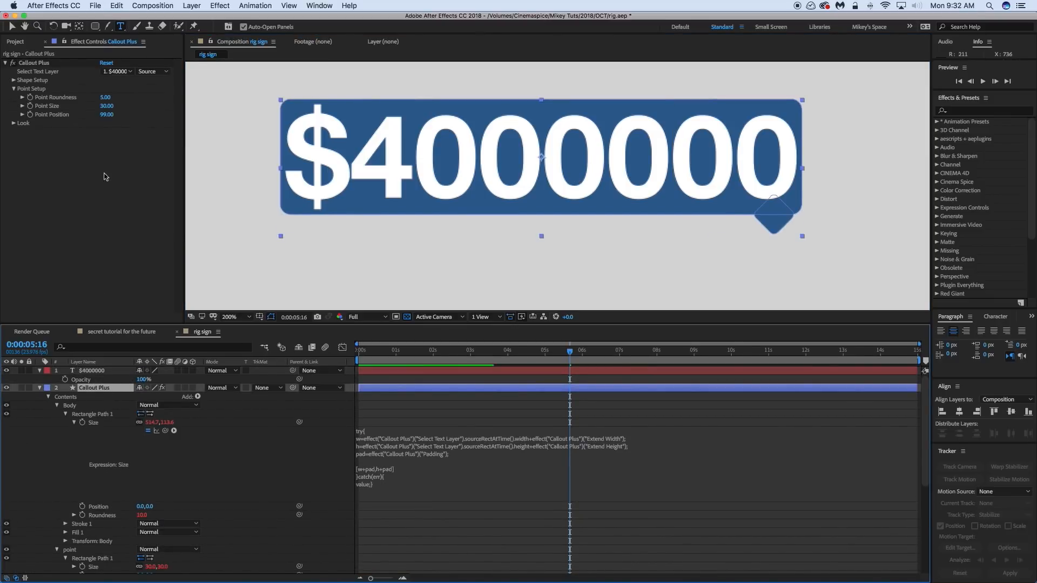
pyautogui.moveTo(106, 114); pyautogui.dragTo(217, 116)
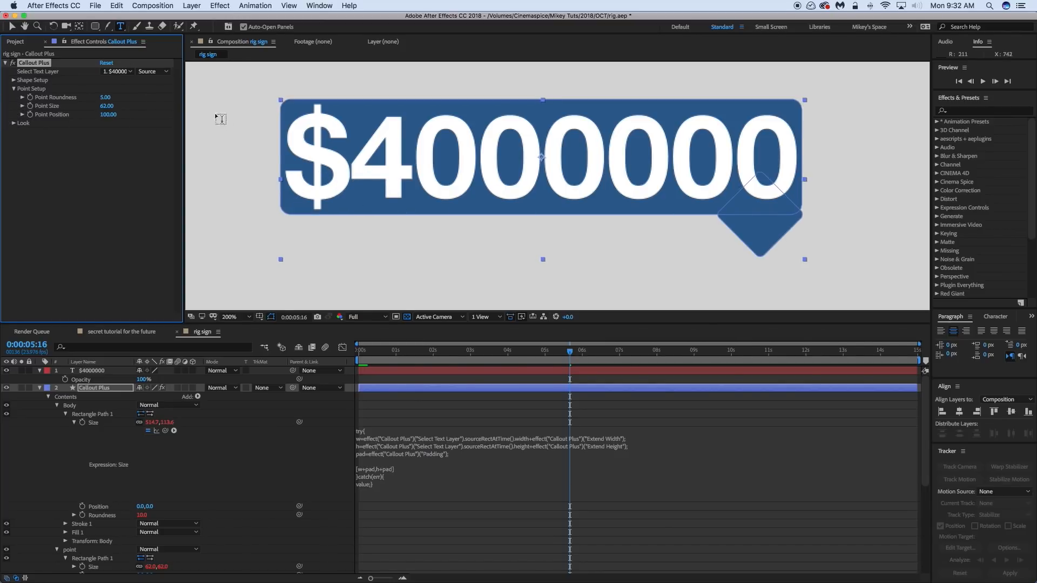
pyautogui.moveTo(108, 107); pyautogui.dragTo(162, 108)
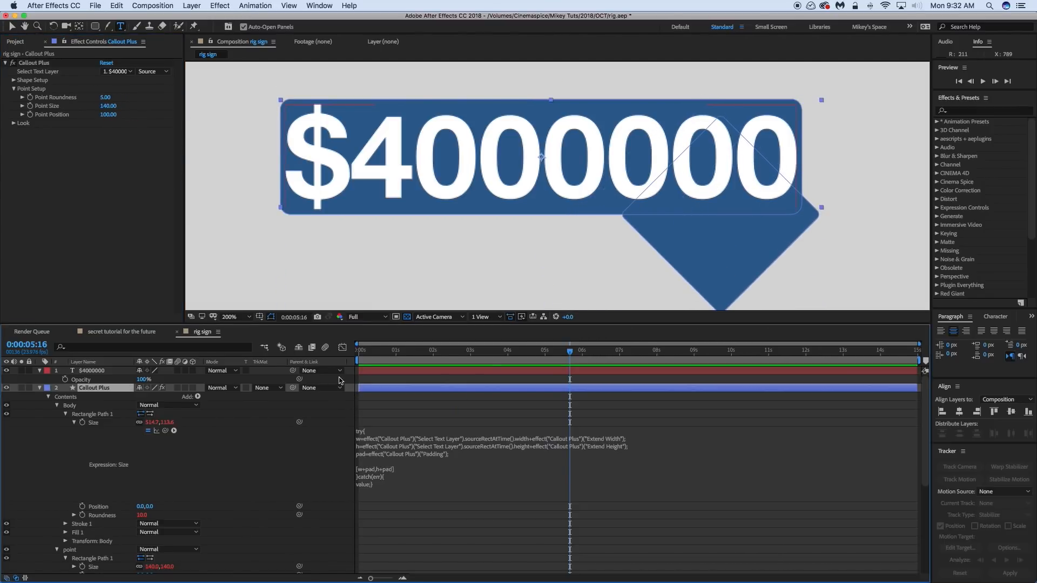
# Try w without the /2 on the point's size[0] and with /.5 instead, and undo these expression edits
pyautogui.scroll(-5, 139, 532)
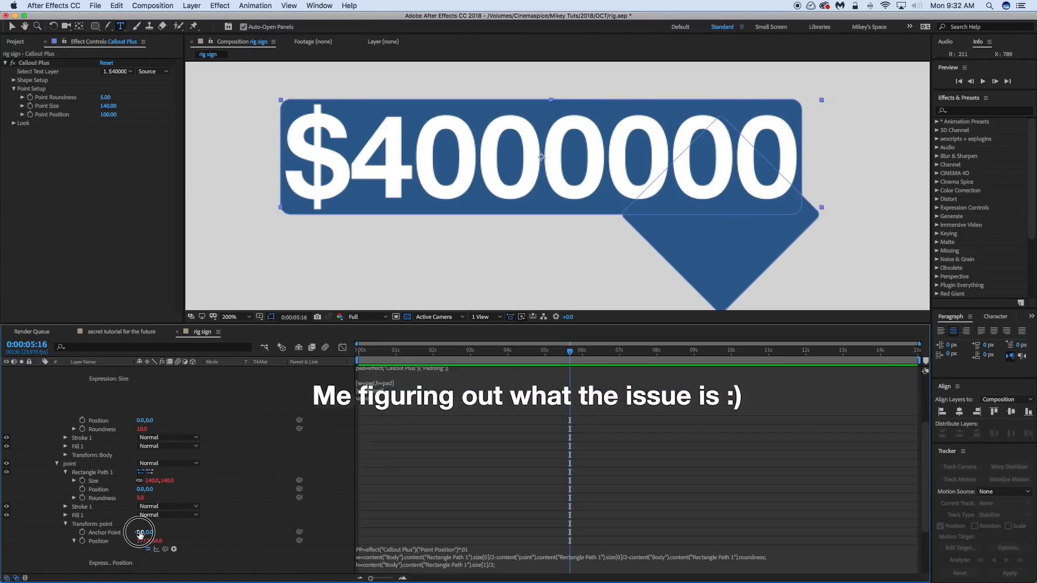
pyautogui.scroll(4, 152, 500)
pyautogui.scroll(-8, 152, 500)
pyautogui.click(628, 480)
pyautogui.press('BackSpace')
pyautogui.press('BackSpace')
pyautogui.click(686, 464)
pyautogui.click(622, 481)
pyautogui.write('*2')
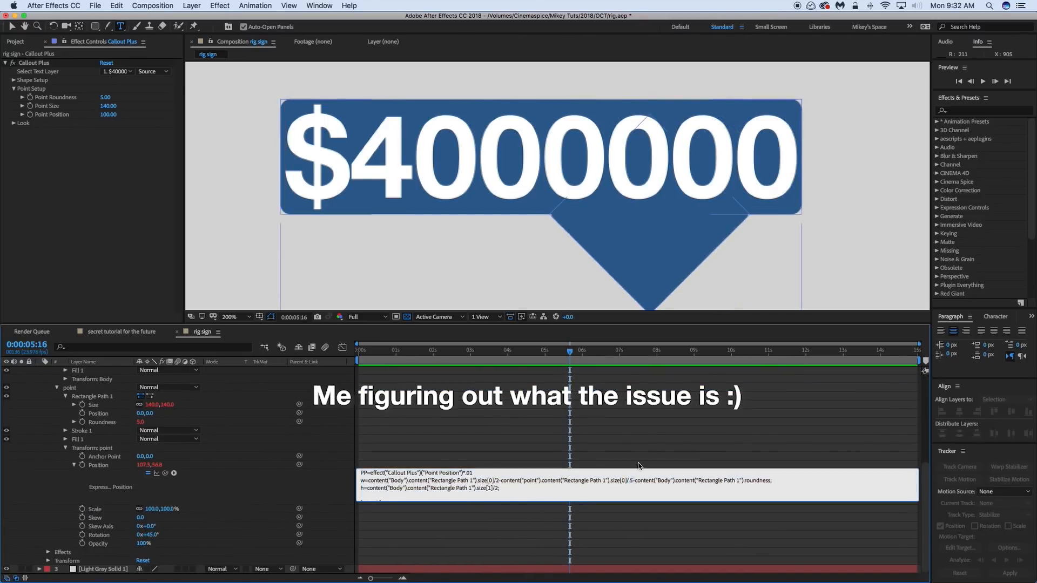
pyautogui.click(639, 465)
pyautogui.click(628, 481)
pyautogui.click(639, 465)
pyautogui.press('super+z')
pyautogui.press('super+z')
pyautogui.press('super+z')
# Try multiplying the Body roundness term in w by 2, and undo the change
pyautogui.click(768, 480)
pyautogui.write('*2')
pyautogui.click(761, 464)
pyautogui.press('super+z')
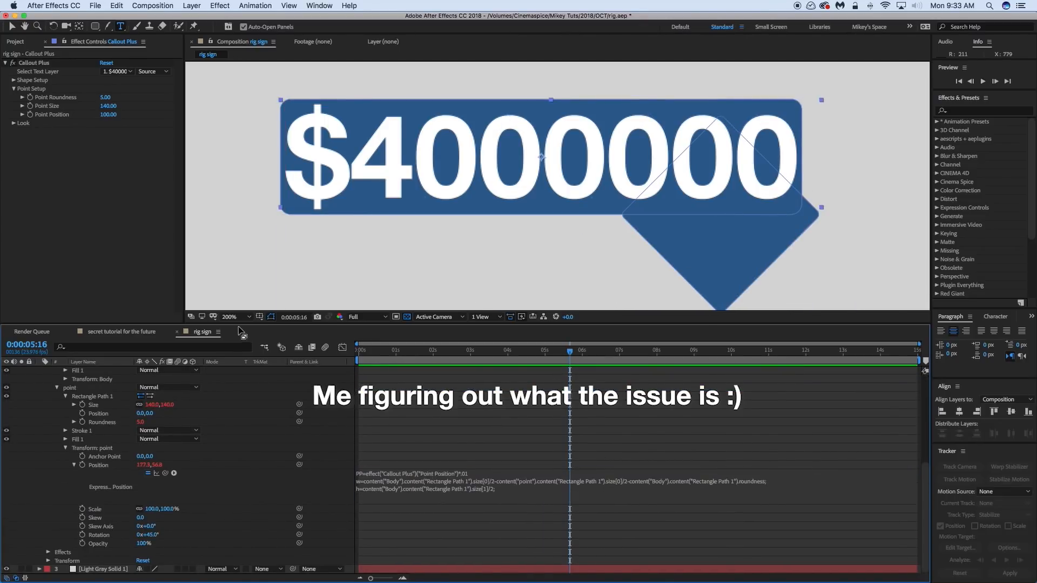
pyautogui.click(83, 396)
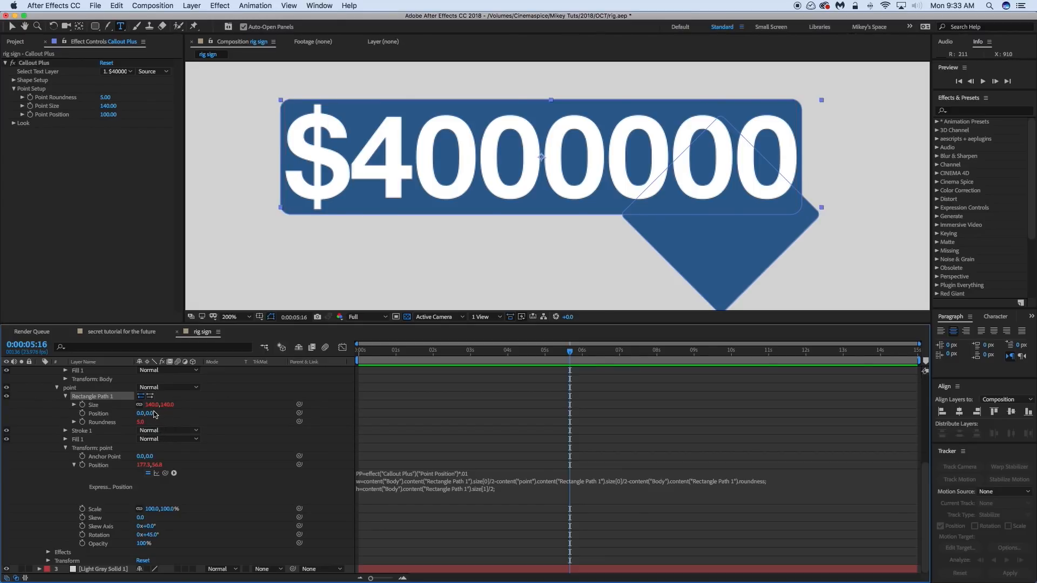
pyautogui.scroll(3, 157, 434)
pyautogui.scroll(3, 151, 417)
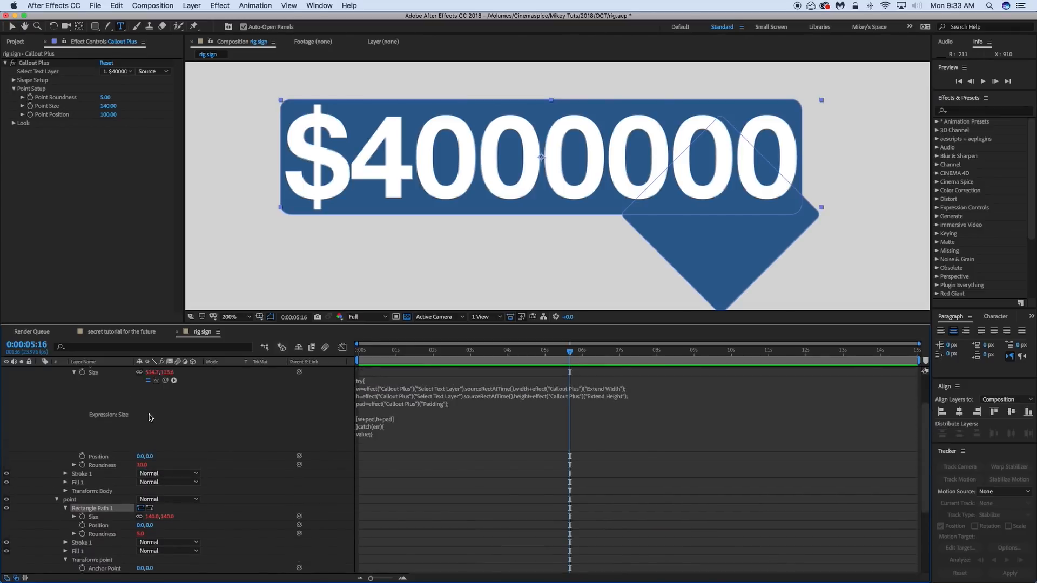
pyautogui.scroll(-4, 150, 417)
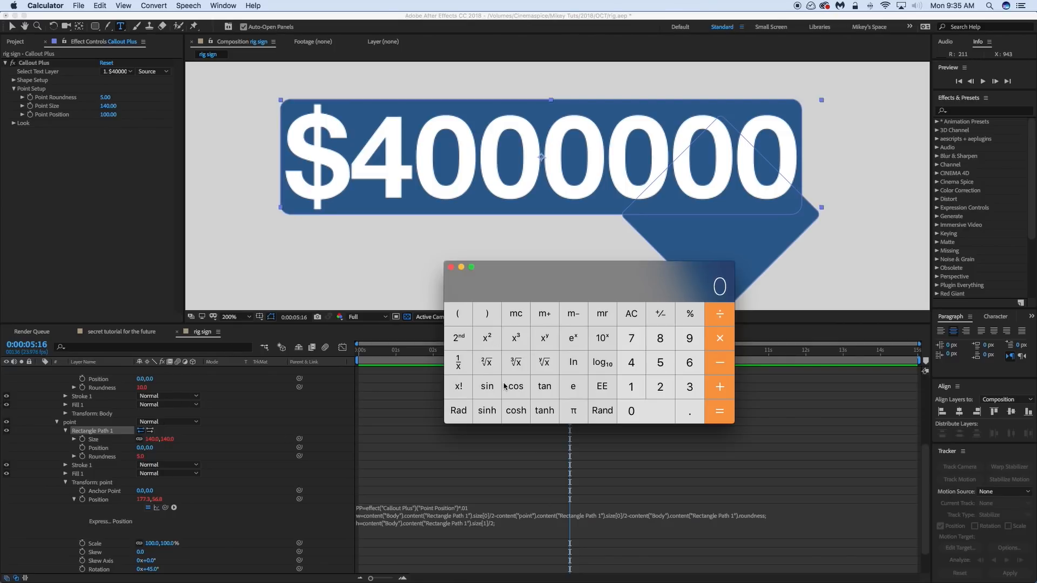
# In Calculator, compute 100*100*2, take its square root, divide the result by 100, and quit Calculator
pyautogui.write('100*100')
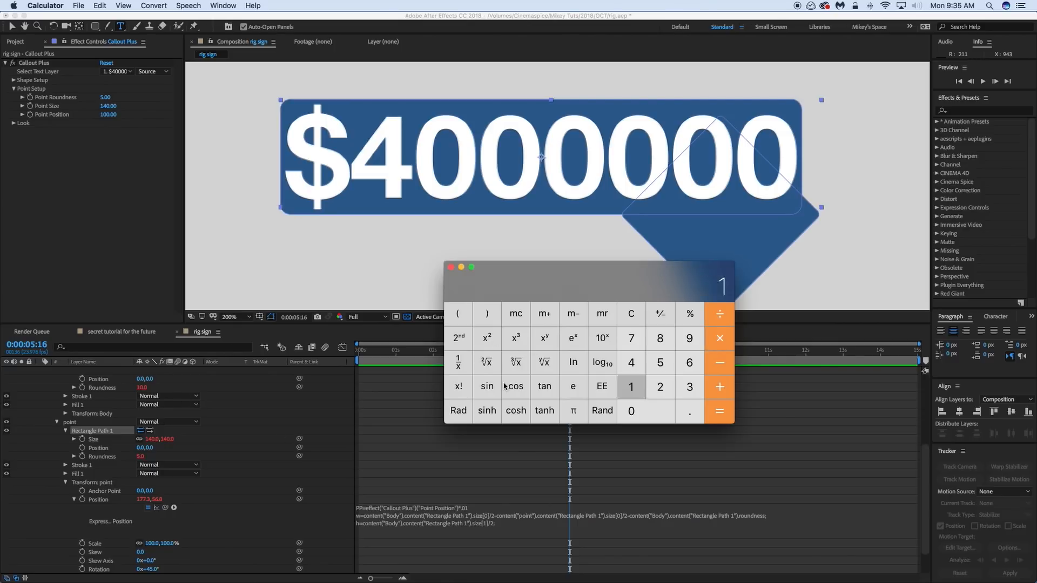
pyautogui.press('Return')
pyautogui.write('*2')
pyautogui.press('Return')
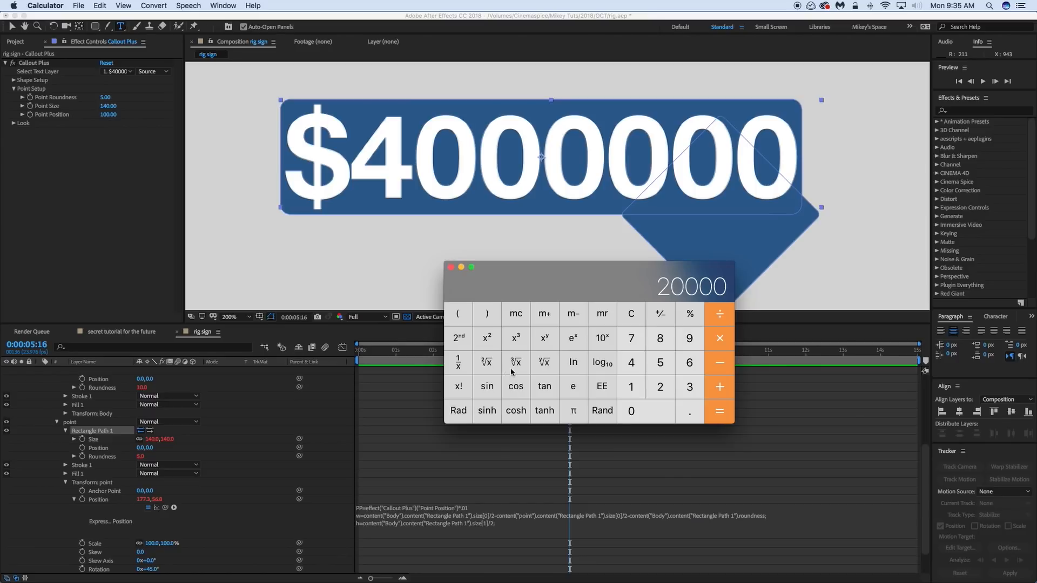
pyautogui.click(489, 363)
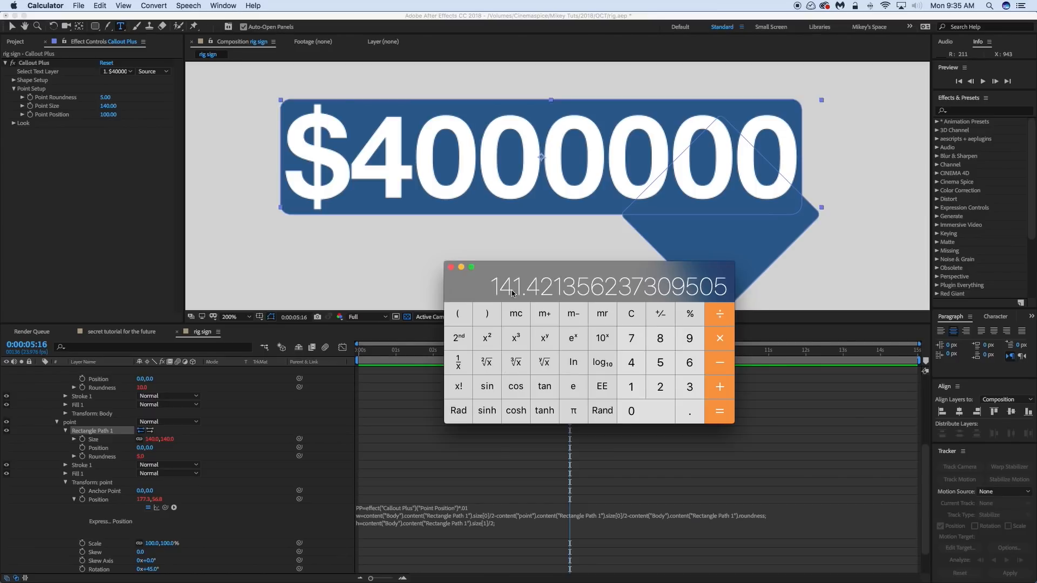
pyautogui.click(720, 313)
pyautogui.write('100')
pyautogui.press('Return')
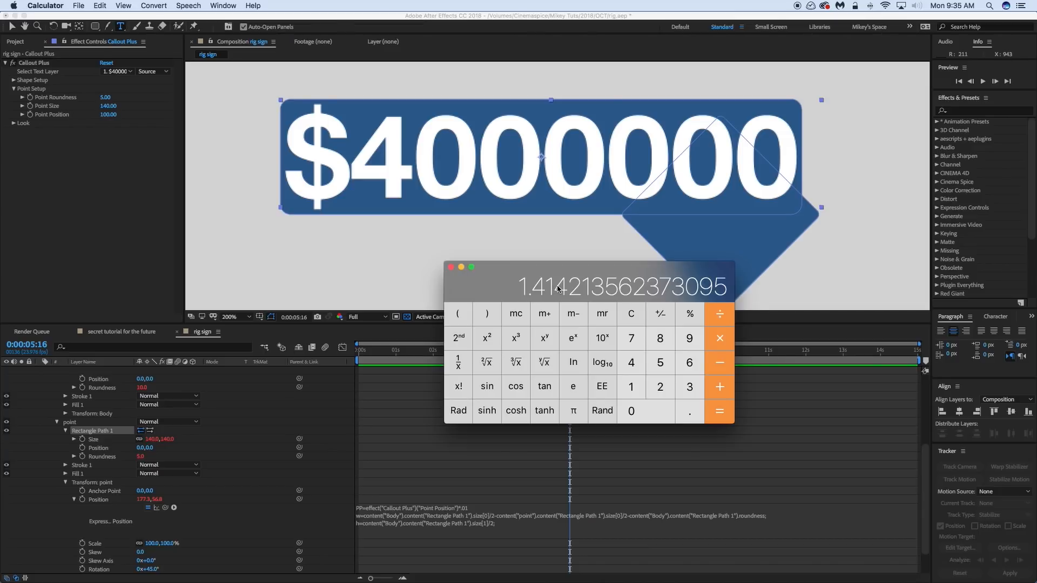
pyautogui.moveTo(571, 271); pyautogui.dragTo(203, 296)
pyautogui.press('super+q')
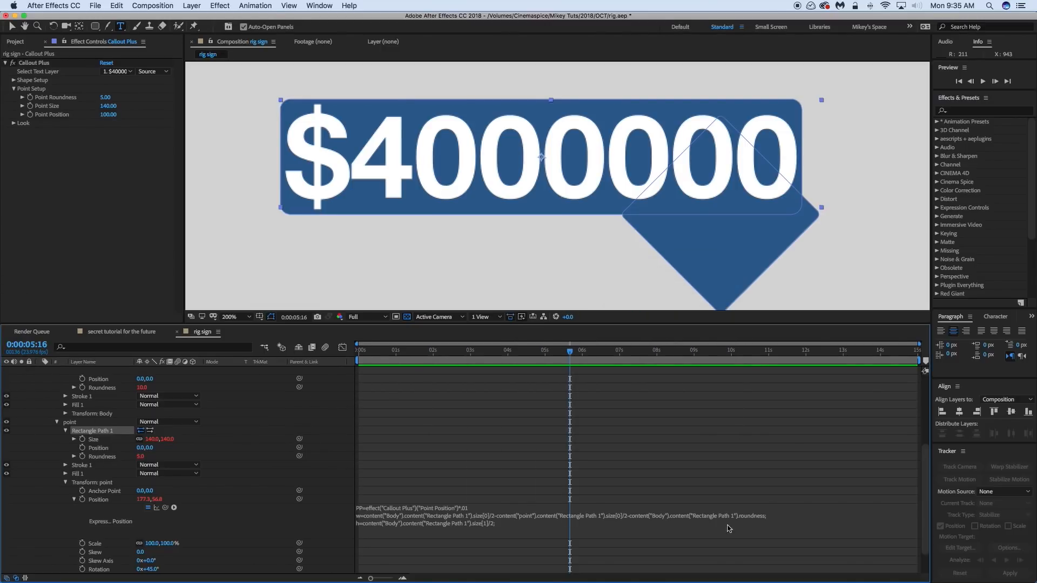
# In the point's Position expression, wrap the point's size[0]/2 term of w in parentheses and multiply it by 1.414
pyautogui.click(772, 520)
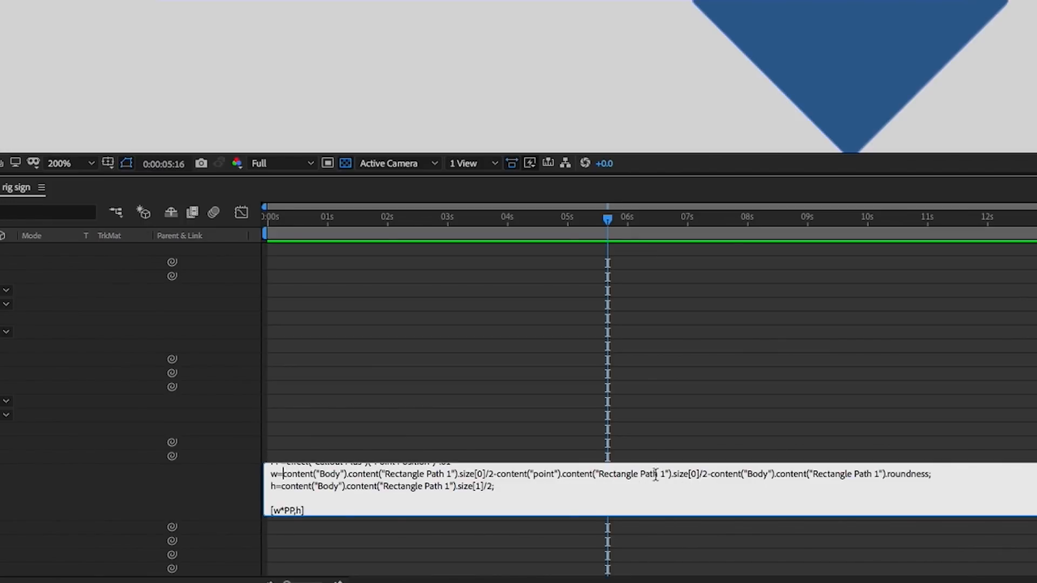
pyautogui.click(497, 474)
pyautogui.write('(')
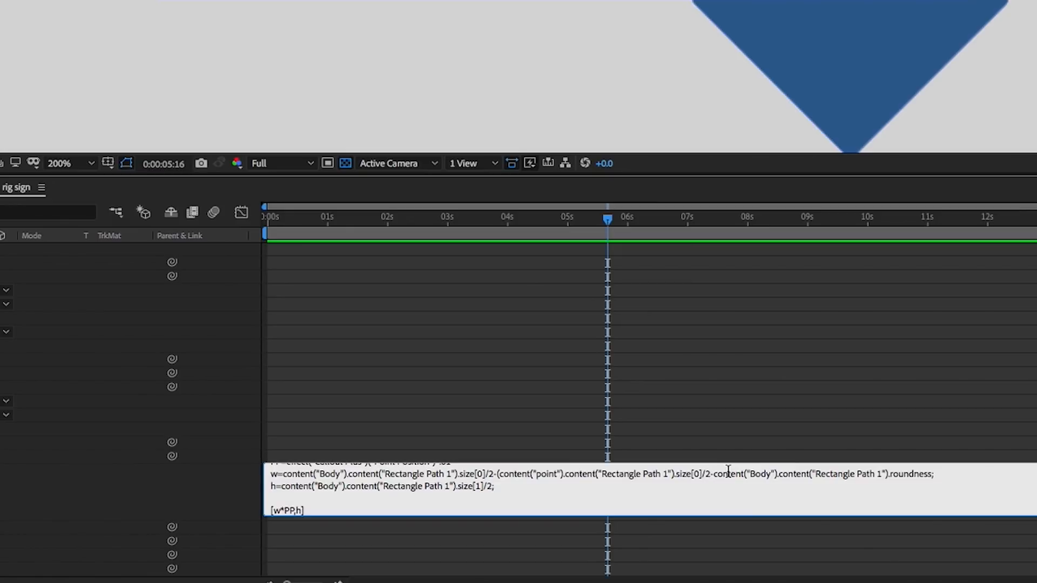
pyautogui.click(707, 474)
pyautogui.write(')*1.4')
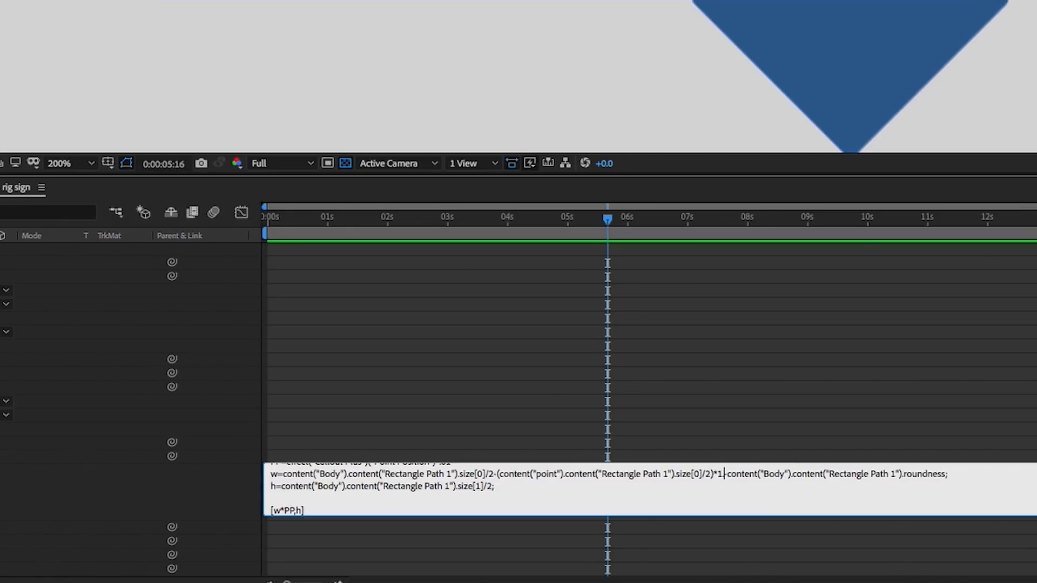
pyautogui.write('14')
pyautogui.click(716, 451)
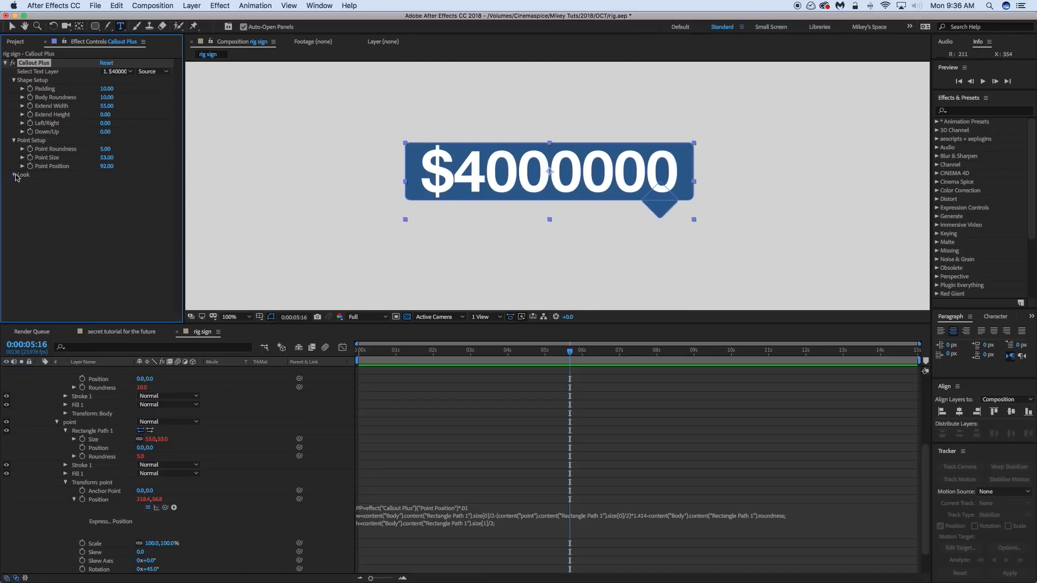
# Link the Color of the Body group's Fill 1 to the Body Color control of Callout Plus with an expression
pyautogui.click(15, 175)
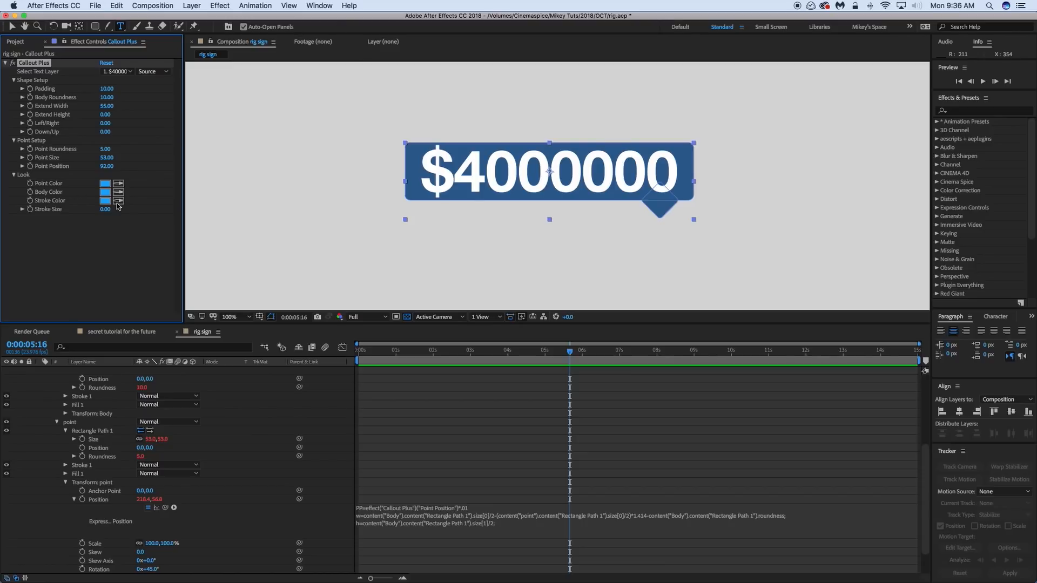
pyautogui.press('.')
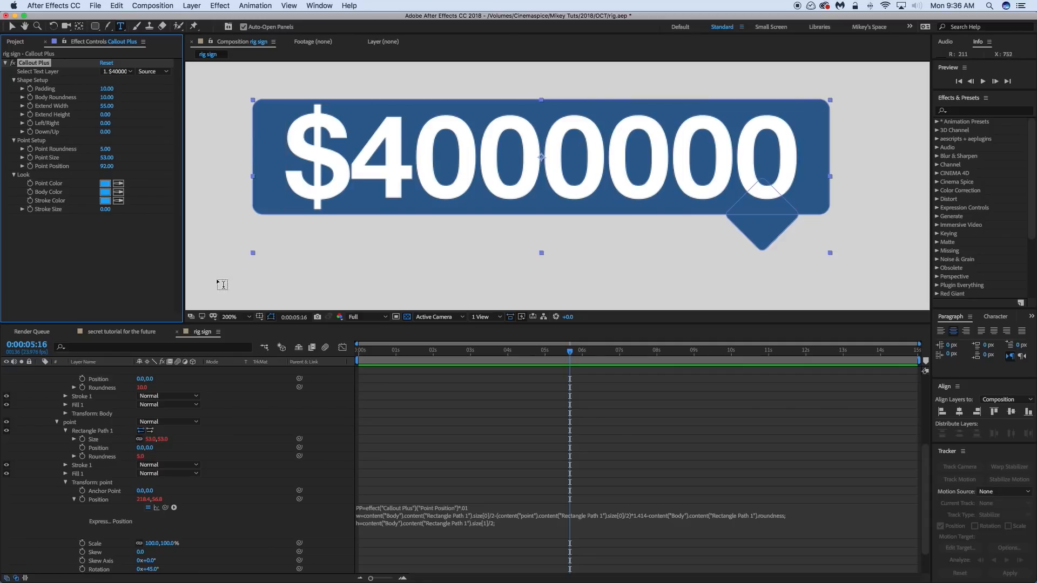
pyautogui.click(56, 425)
pyautogui.click(55, 425)
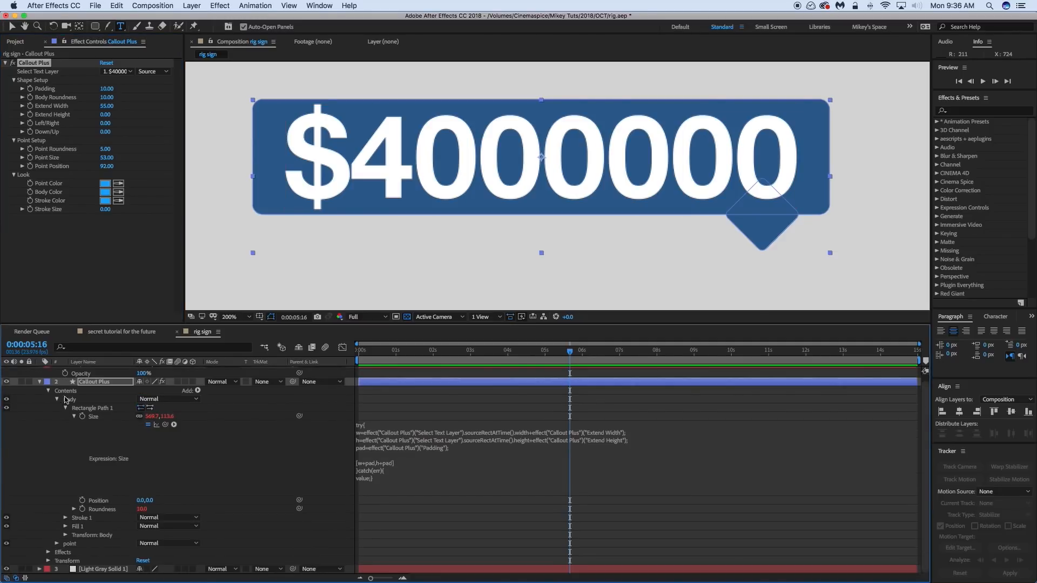
pyautogui.click(57, 404)
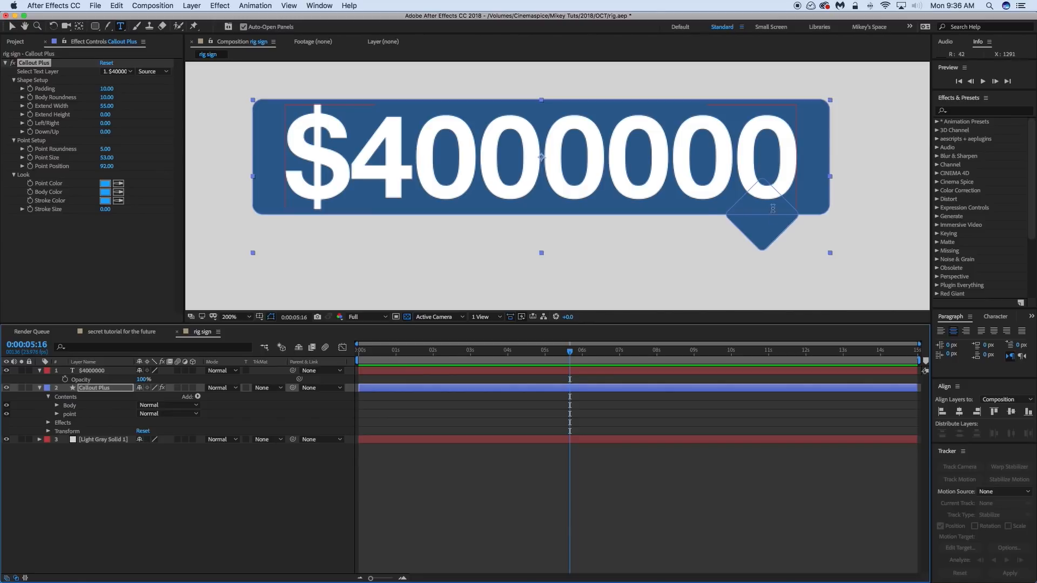
pyautogui.click(57, 405)
pyautogui.click(75, 424)
pyautogui.click(66, 457)
pyautogui.keyDown('alt'); pyautogui.click(82, 482); pyautogui.keyUp('alt')
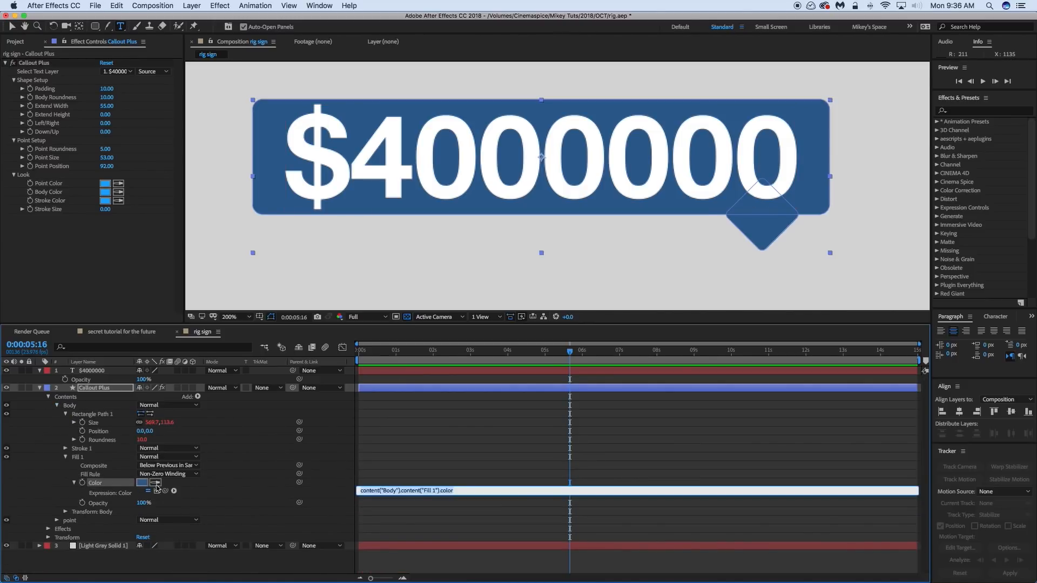
pyautogui.moveTo(166, 490)
pyautogui.mouseDown()
pyautogui.moveTo(103, 243)
pyautogui.moveTo(52, 192)
pyautogui.mouseUp()
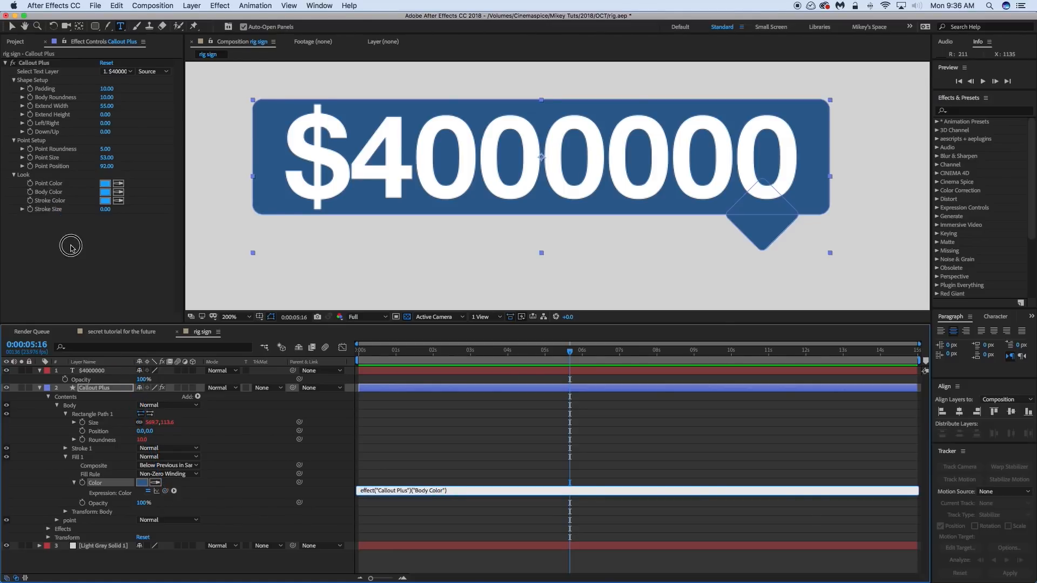
pyautogui.click(70, 248)
pyautogui.click(835, 420)
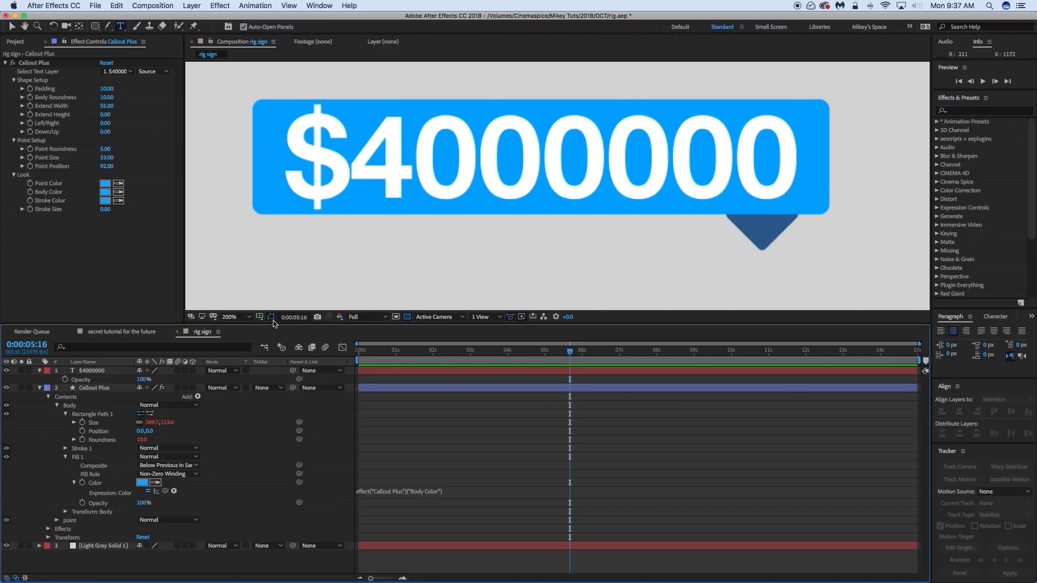
# Link the Color of the point group's Fill 1 to the Point Color control of Callout Plus with an expression
pyautogui.click(65, 457)
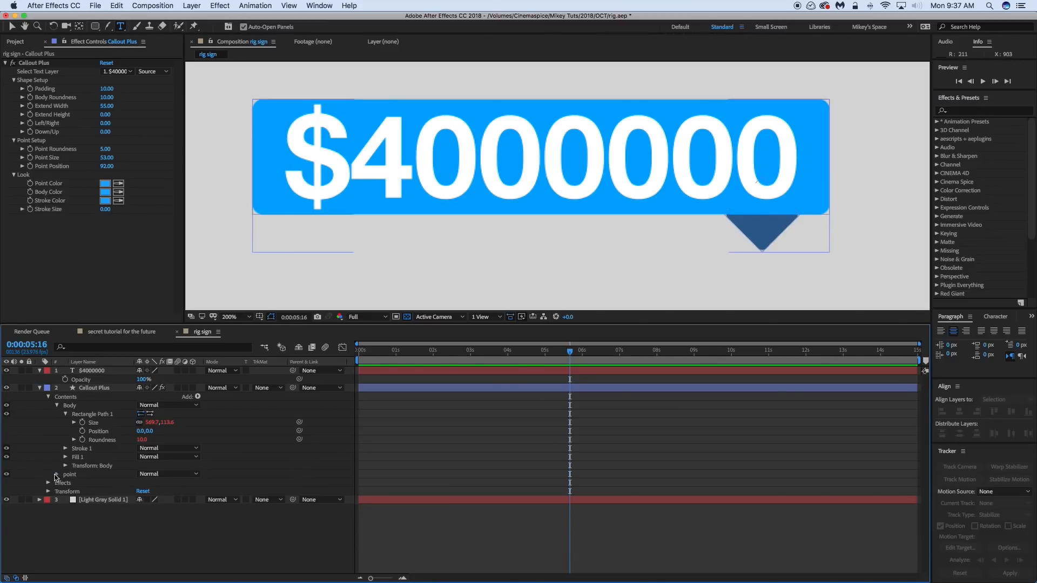
pyautogui.click(57, 474)
pyautogui.click(66, 473)
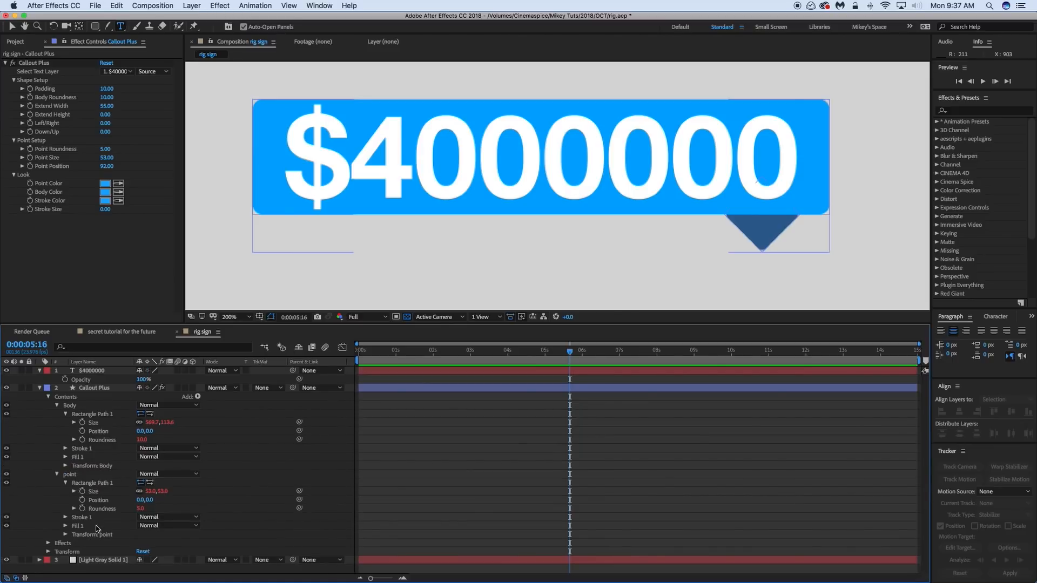
pyautogui.click(66, 525)
pyautogui.keyDown('alt'); pyautogui.click(82, 551); pyautogui.keyUp('alt')
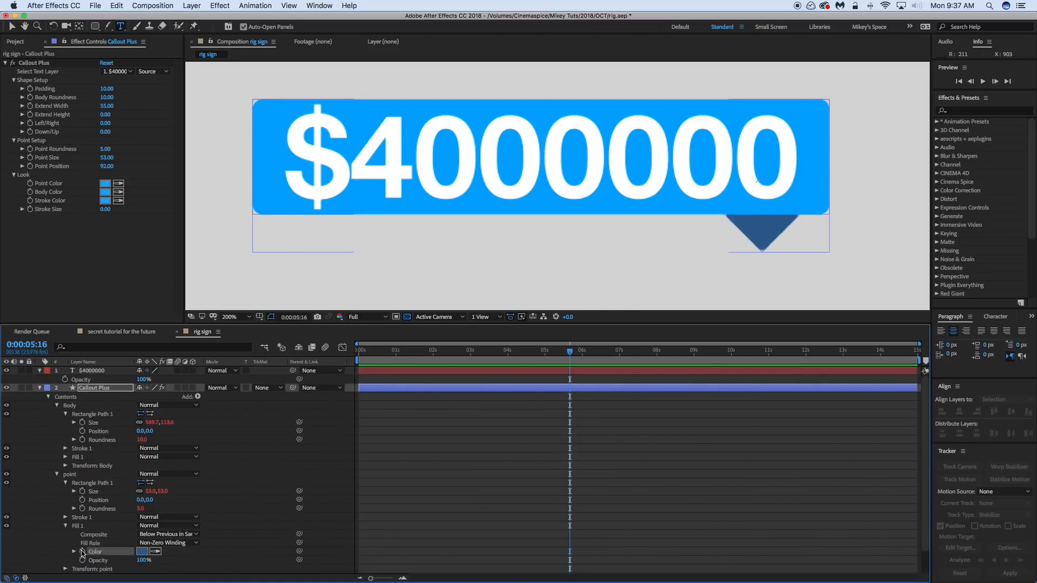
pyautogui.moveTo(164, 560); pyautogui.dragTo(54, 184)
pyautogui.click(91, 238)
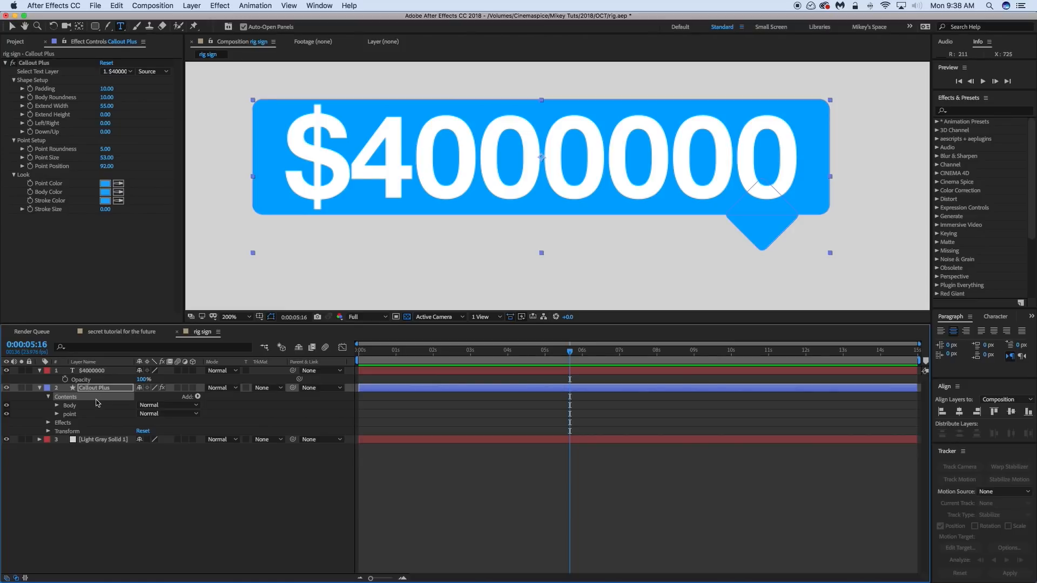
# Add an empty group named Callout to the Callout Plus layer's contents and move the Body and point groups into it
pyautogui.click(80, 415)
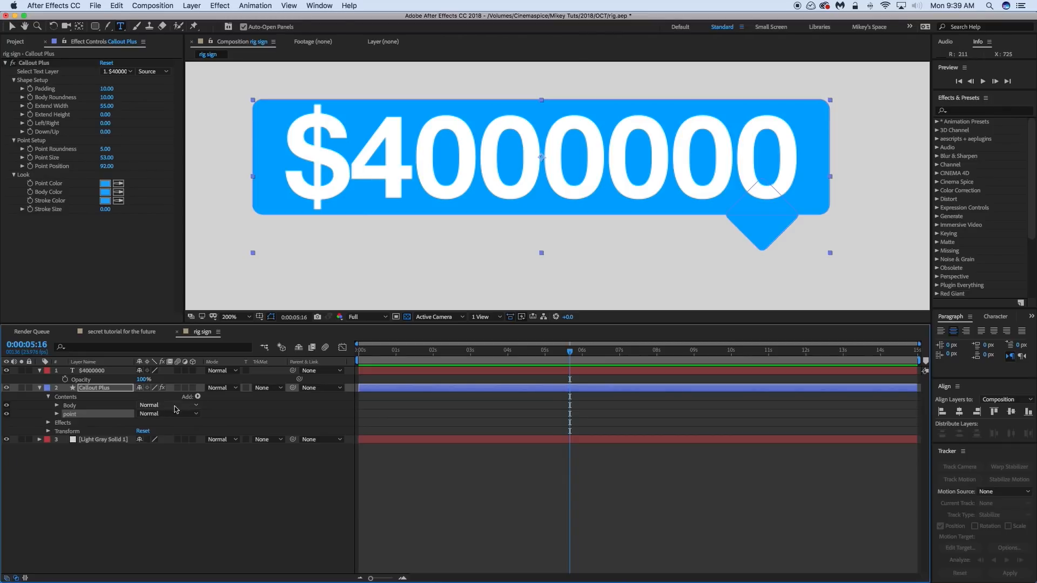
pyautogui.click(81, 397)
pyautogui.click(197, 397)
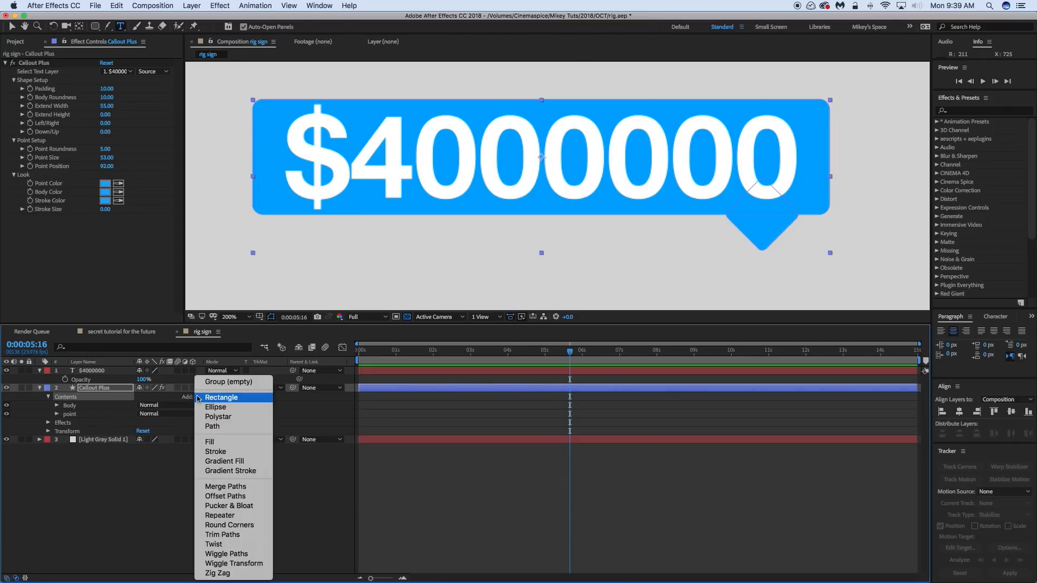
pyautogui.click(216, 379)
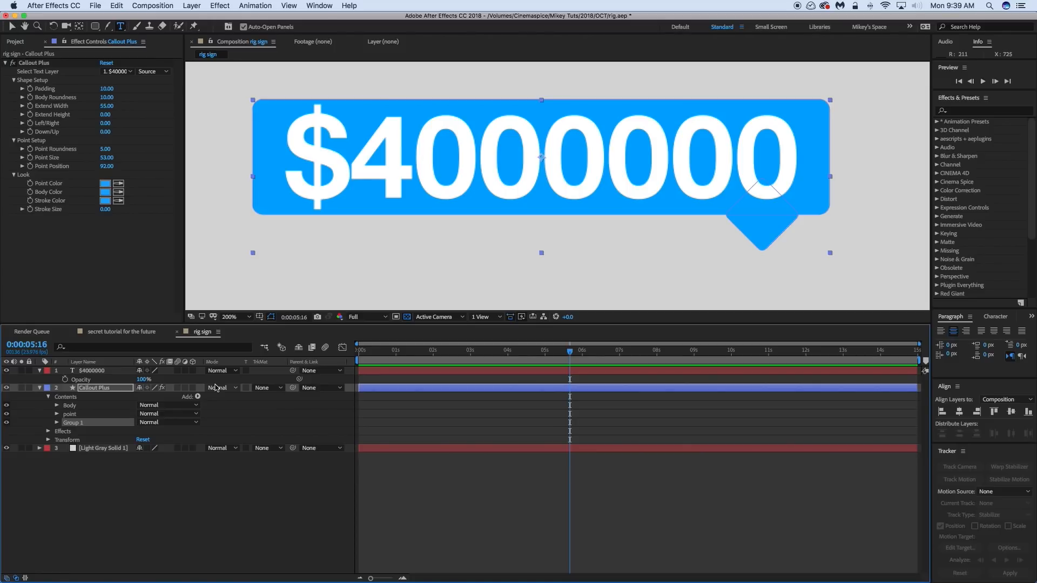
pyautogui.press('Return')
pyautogui.write('Callout')
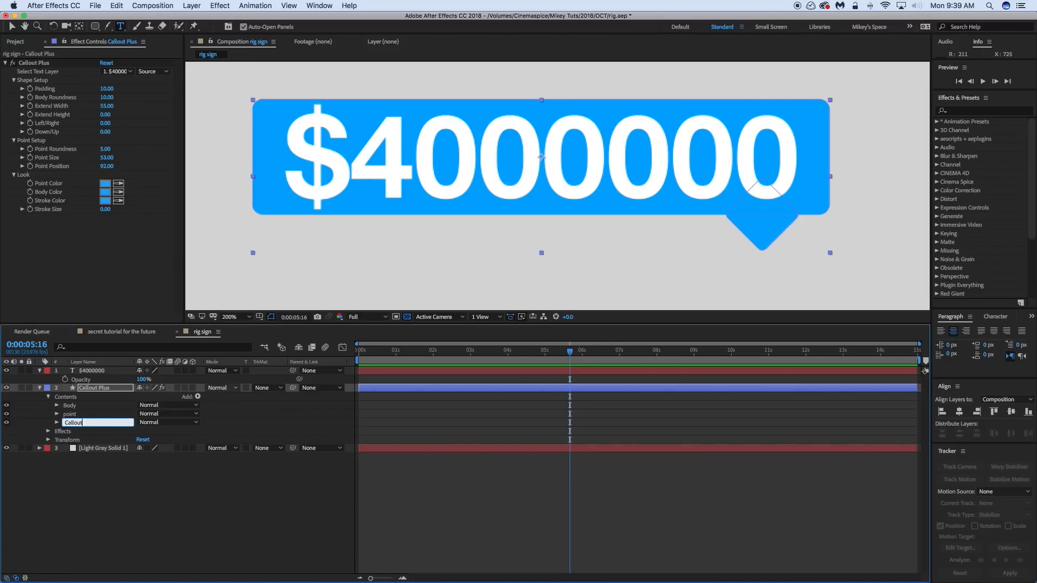
pyautogui.click(45, 414)
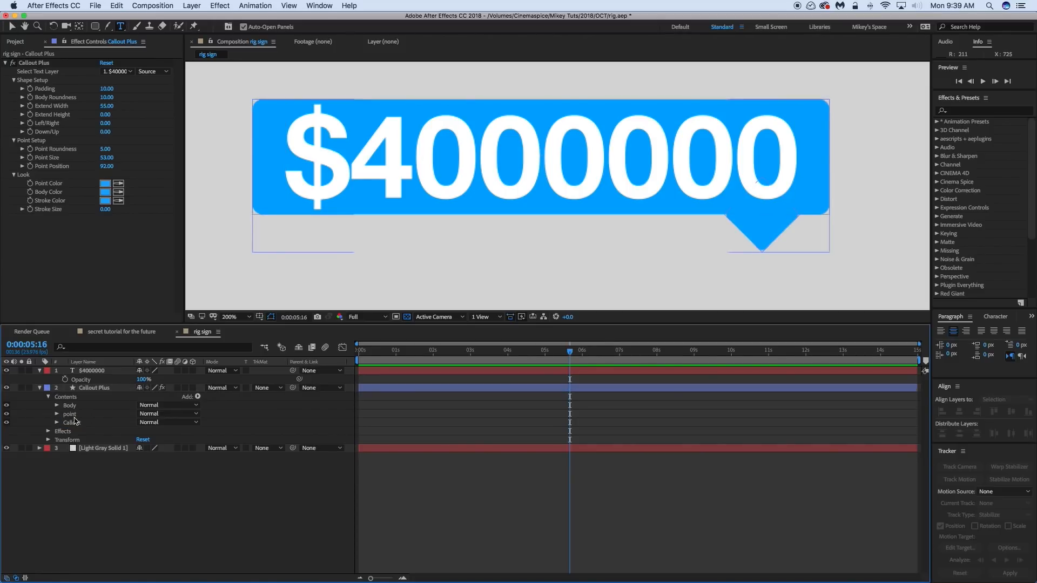
pyautogui.click(75, 416)
pyautogui.moveTo(75, 415); pyautogui.dragTo(79, 424)
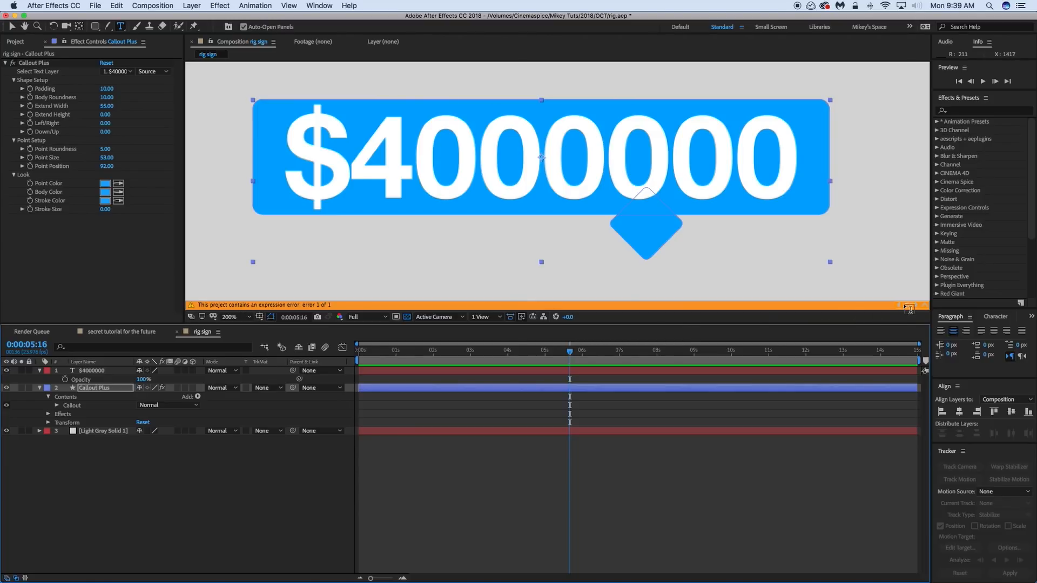
# Reveal the property with the expression error, show its full expression, and expand the Body's Rectangle Path 1 properties
pyautogui.click(11, 26)
pyautogui.click(910, 306)
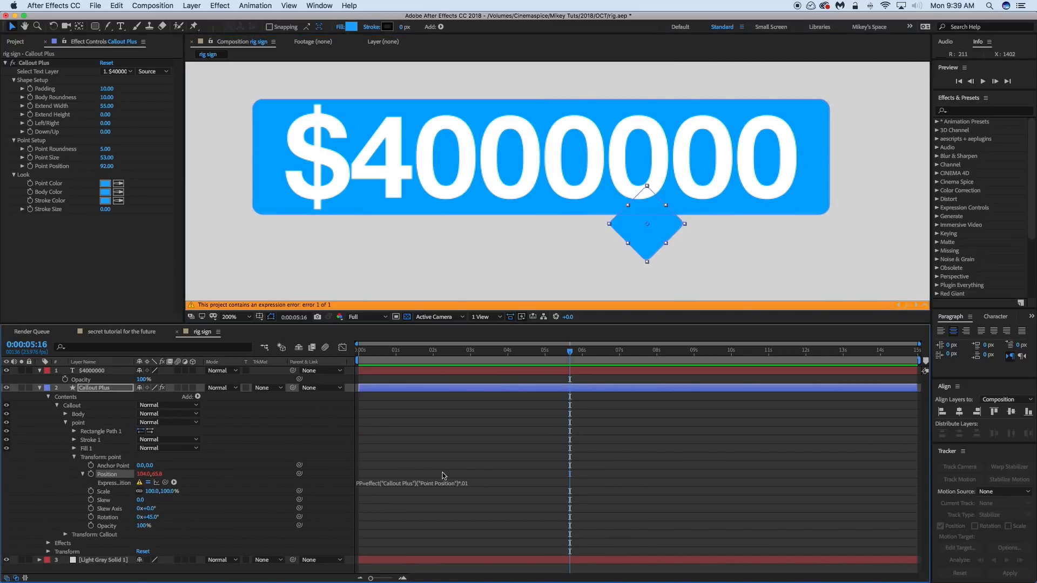
pyautogui.click(491, 481)
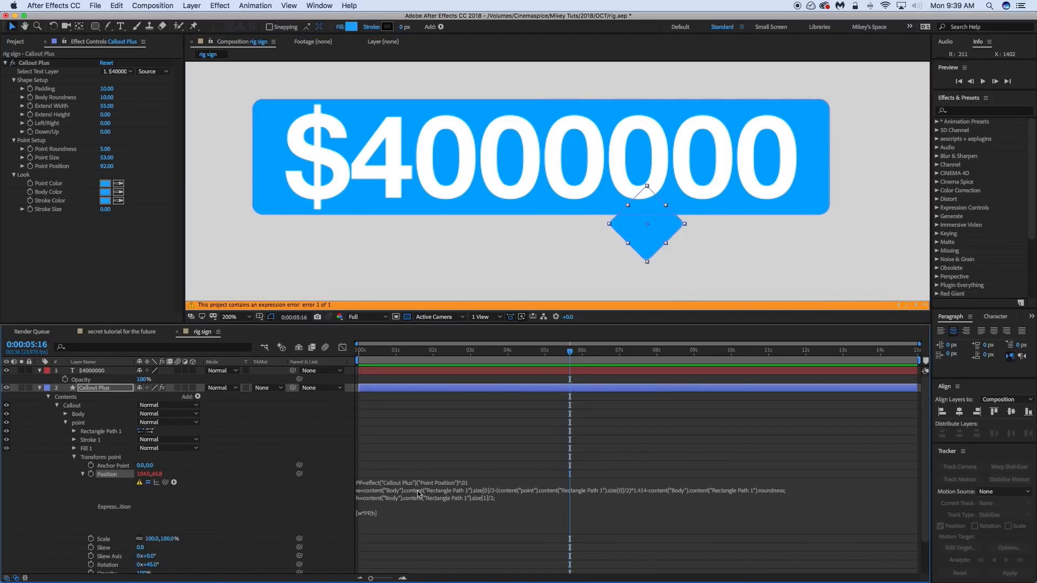
pyautogui.click(65, 414)
pyautogui.moveTo(303, 324); pyautogui.dragTo(309, 203)
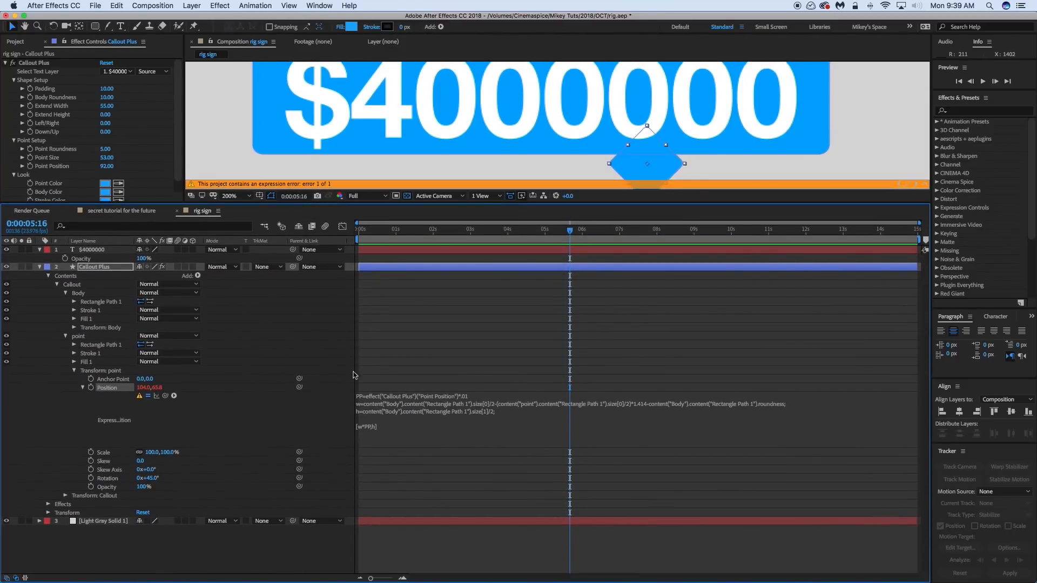
pyautogui.click(74, 302)
# In the point group's Position expression, replace the w line's first Body size reference with the width of the Body's Rectangle Path 1 Size inside Callout
pyautogui.click(440, 432)
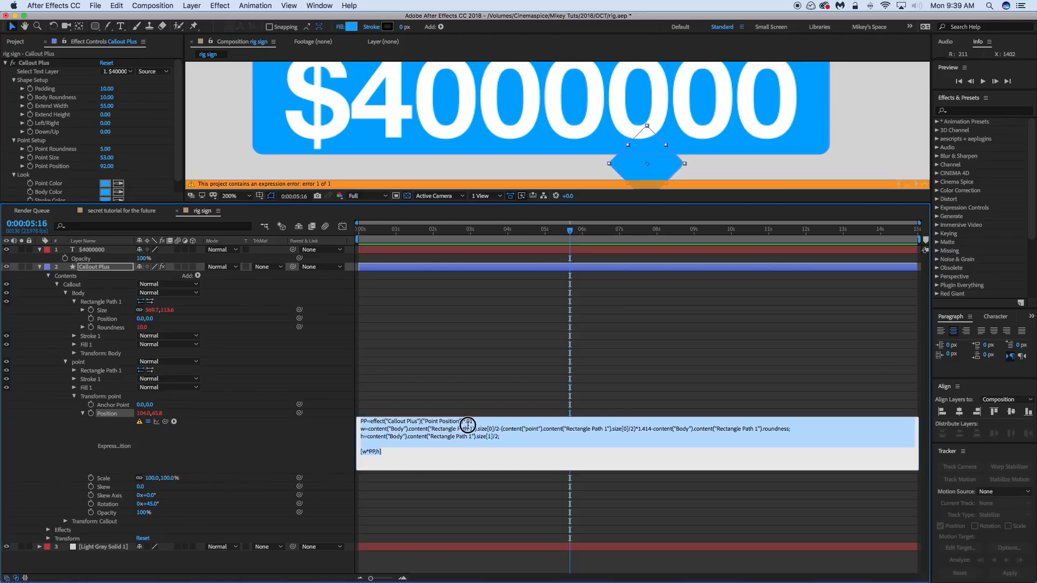
pyautogui.click(470, 422)
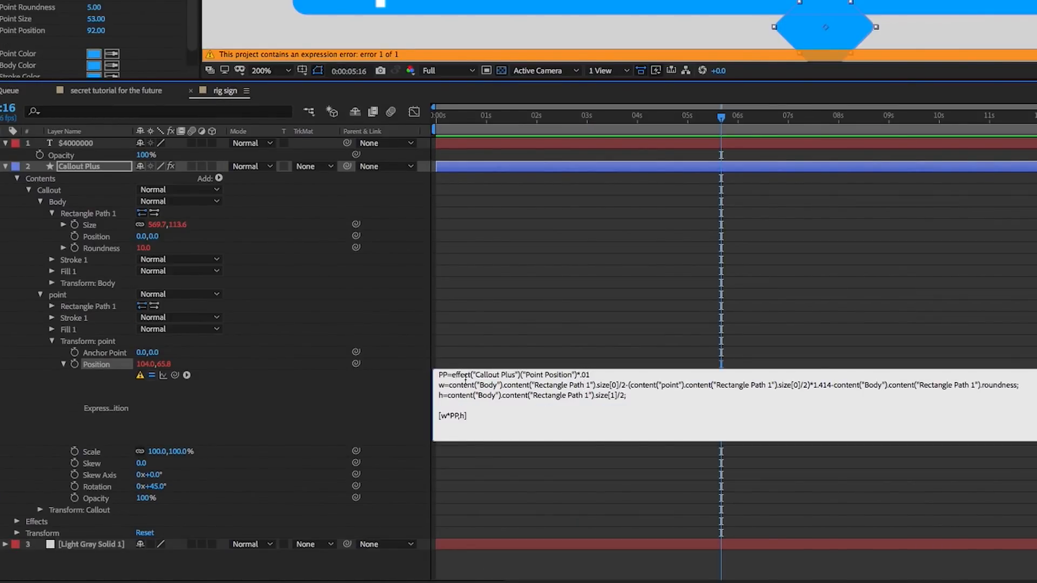
pyautogui.press('Up')
pyautogui.moveTo(619, 385); pyautogui.dragTo(449, 386)
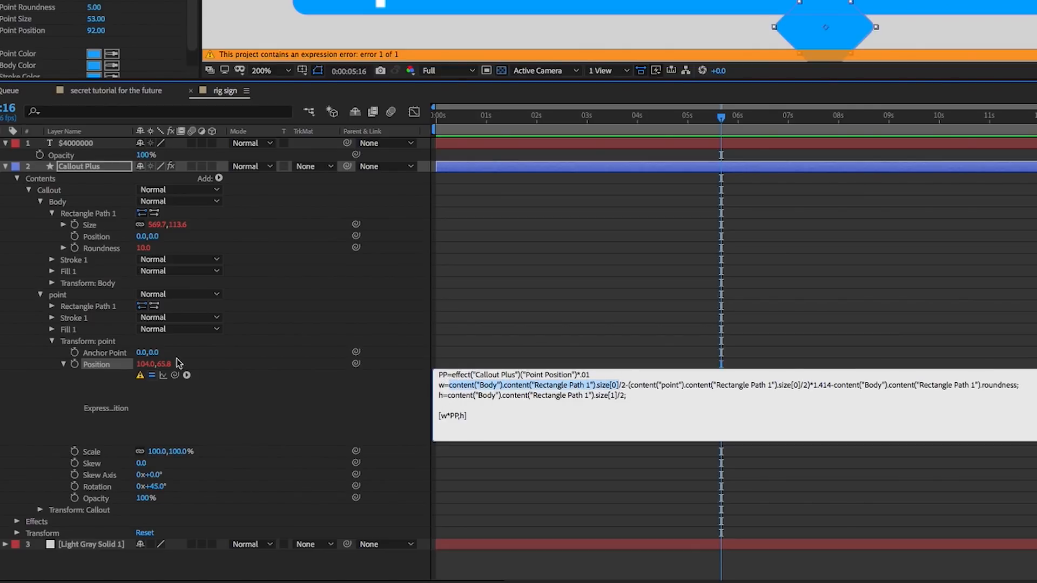
pyautogui.moveTo(175, 375); pyautogui.dragTo(171, 224)
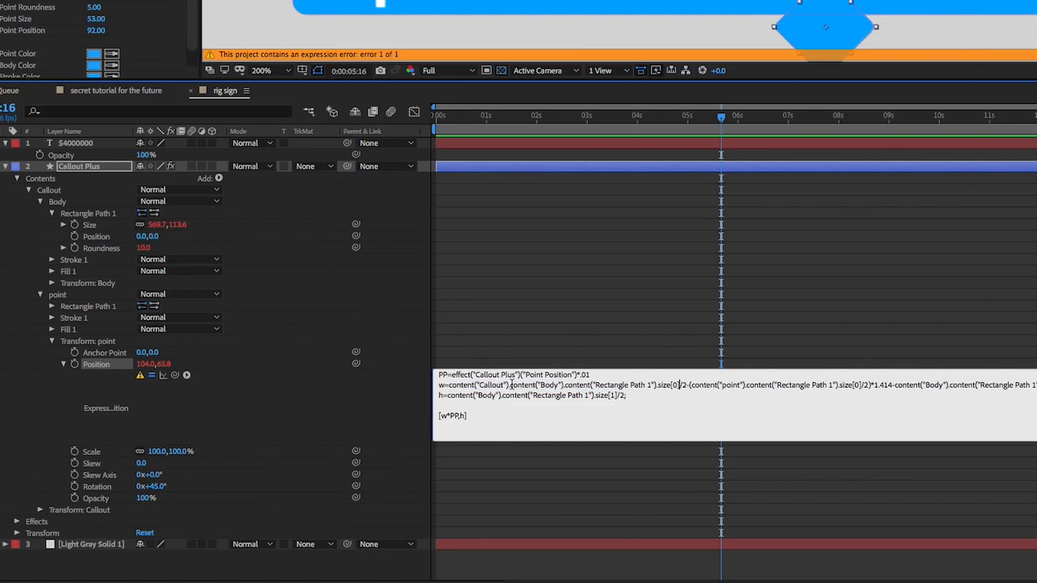
# Prefix the remaining Body and point references in the point group's Position expression with content("Callout") and apply it
pyautogui.moveTo(508, 385); pyautogui.dragTo(449, 385)
pyautogui.hotkey('ctrl', 'c')
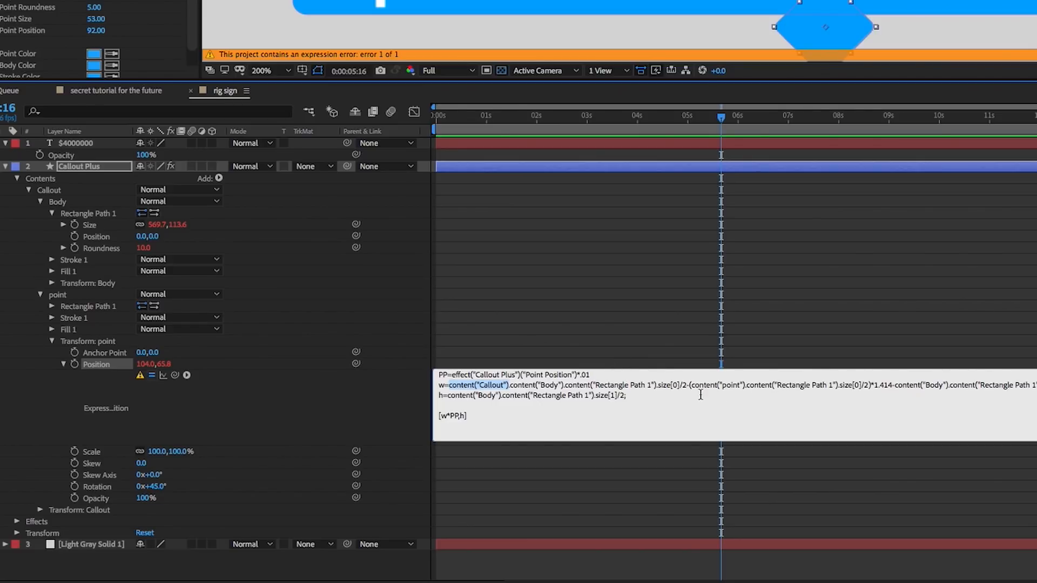
pyautogui.click(895, 385)
pyautogui.hotkey('ctrl', 'v')
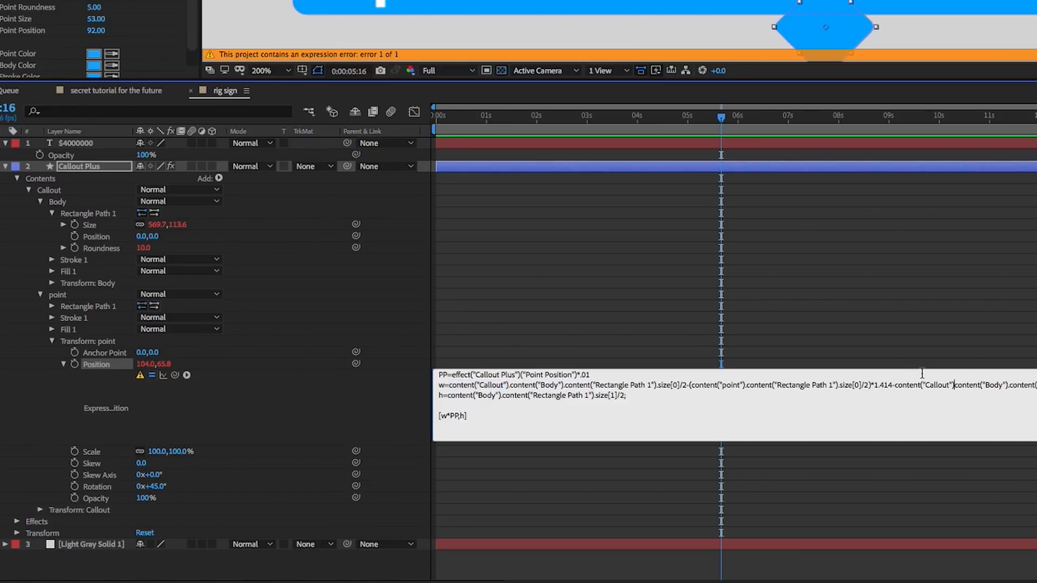
pyautogui.write('.')
pyautogui.click(447, 395)
pyautogui.hotkey('ctrl', 'v')
pyautogui.write('.')
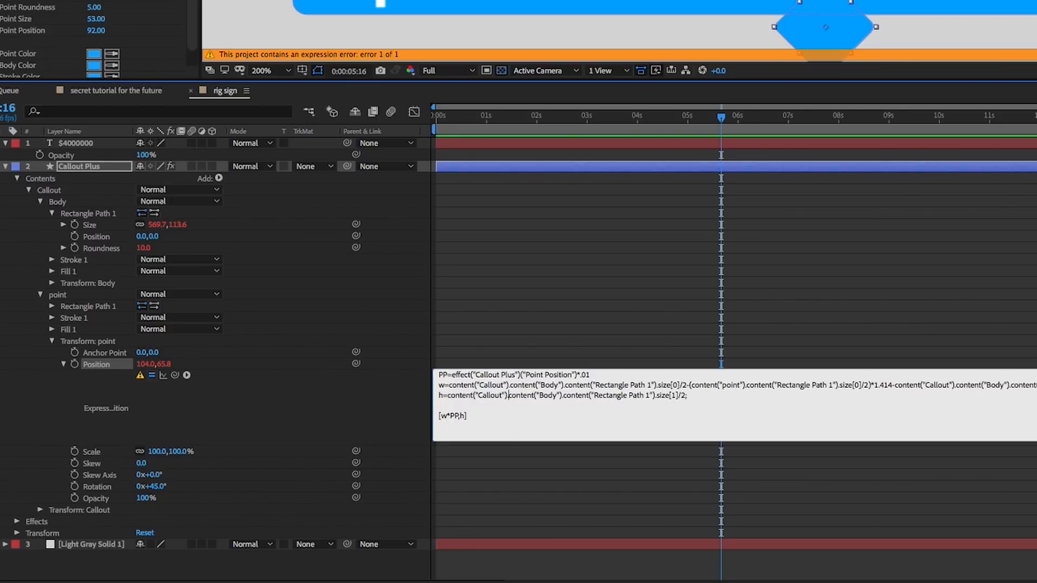
pyautogui.click(690, 385)
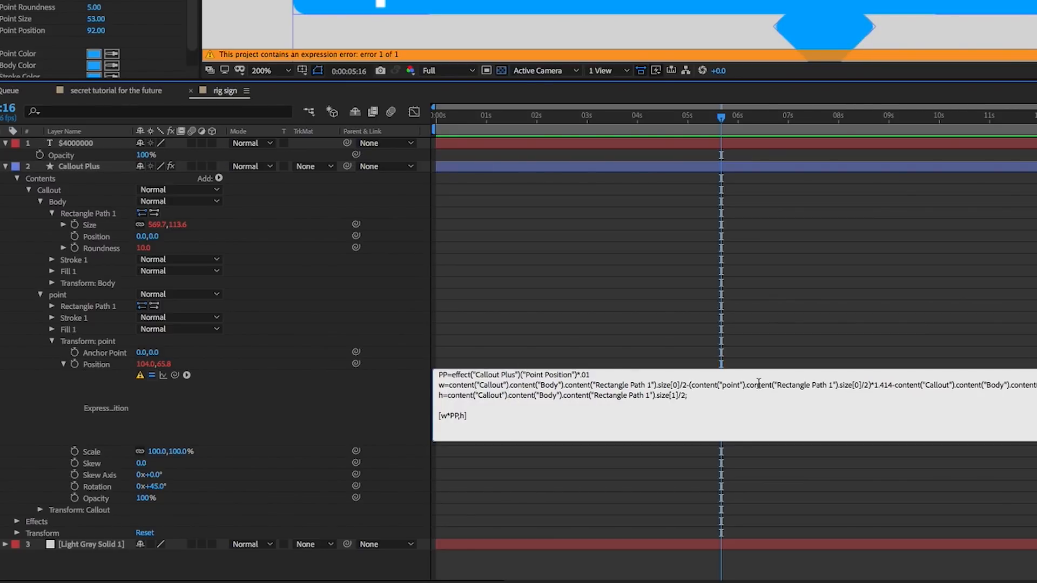
pyautogui.hotkey('ctrl', 'v')
pyautogui.write('.')
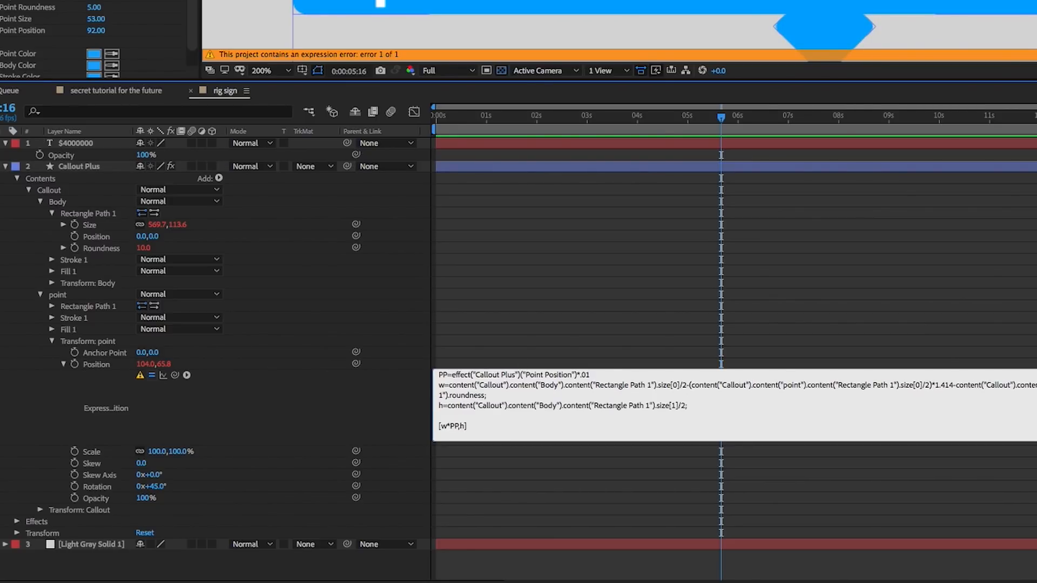
pyautogui.click(783, 365)
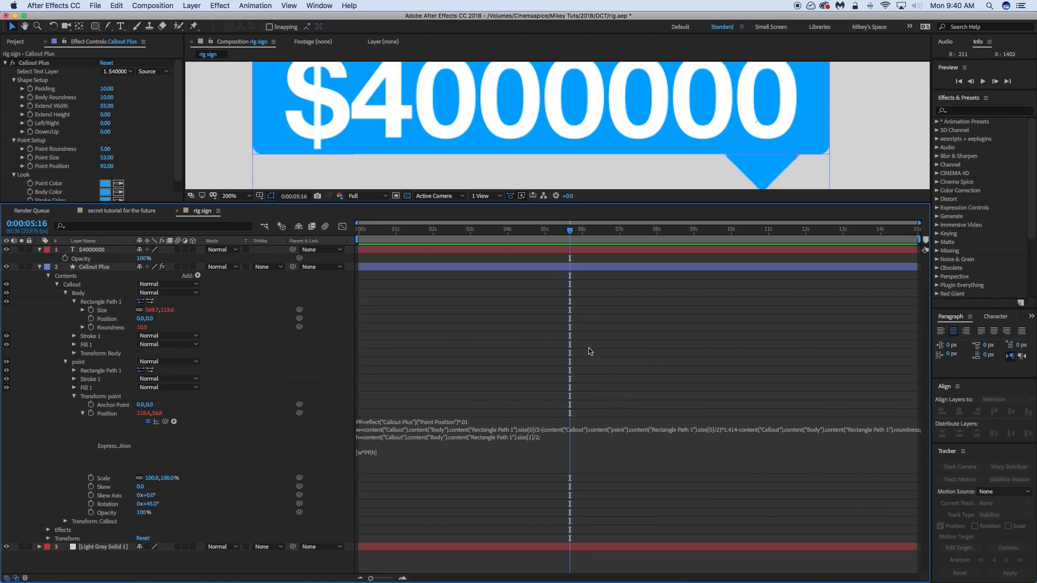
# Add a Stroke directly to the Callout Plus layer's contents, outside the Callout group, and set its Stroke Width to 12
pyautogui.click(57, 284)
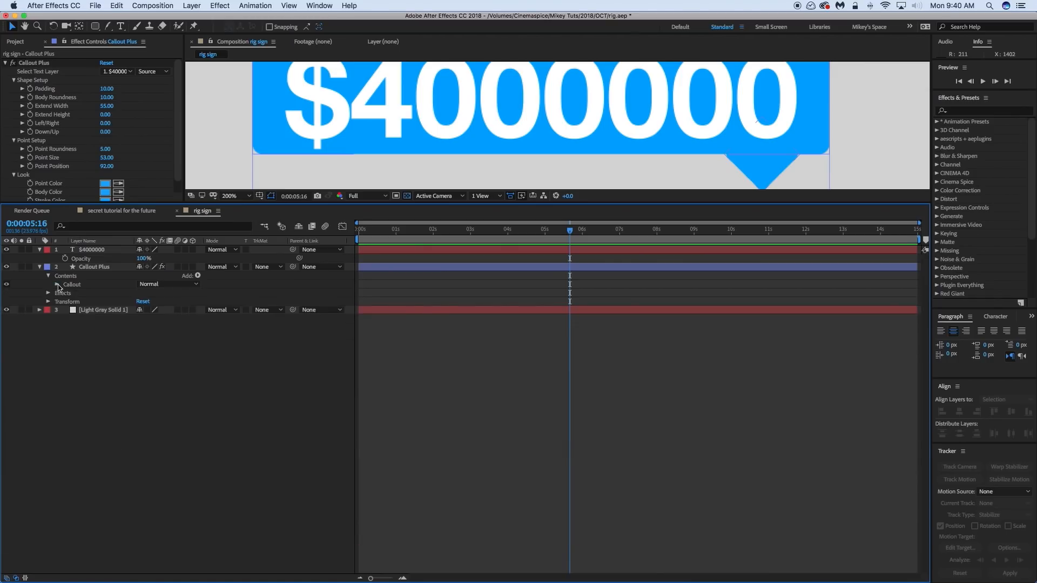
pyautogui.moveTo(414, 203); pyautogui.dragTo(416, 389)
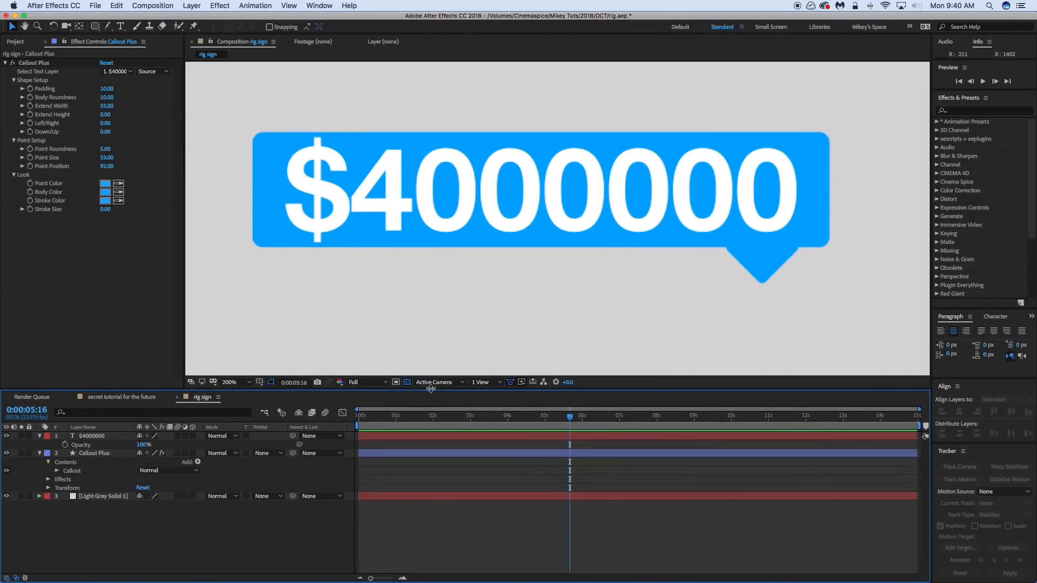
pyautogui.click(56, 471)
pyautogui.click(65, 445)
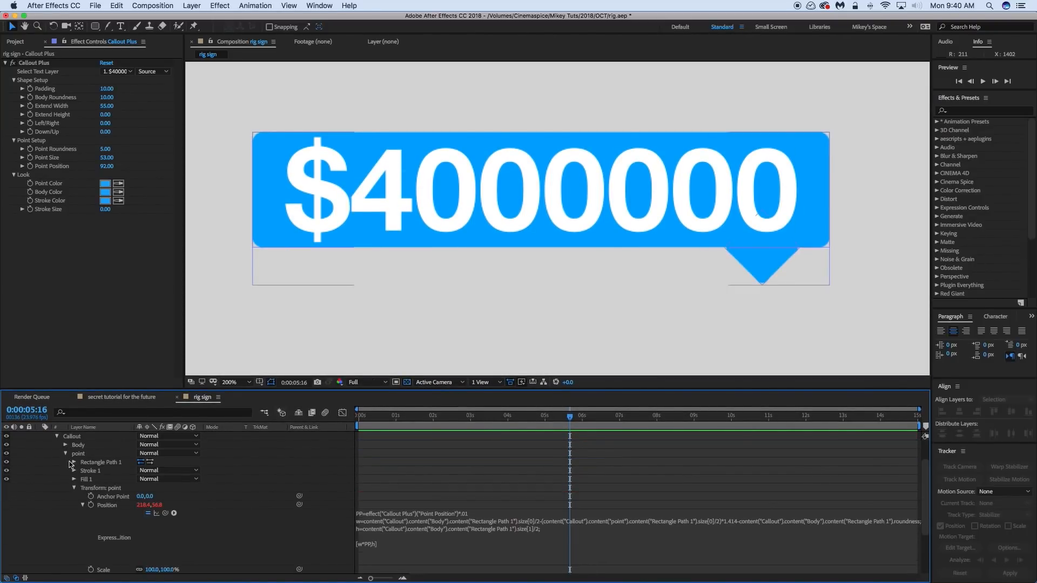
pyautogui.click(65, 453)
pyautogui.click(68, 462)
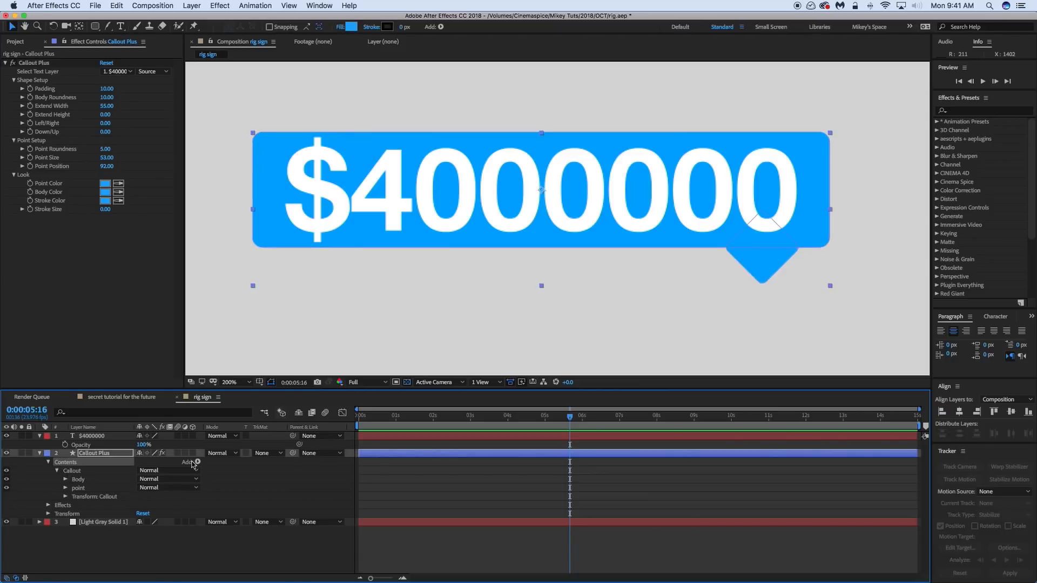
pyautogui.click(198, 463)
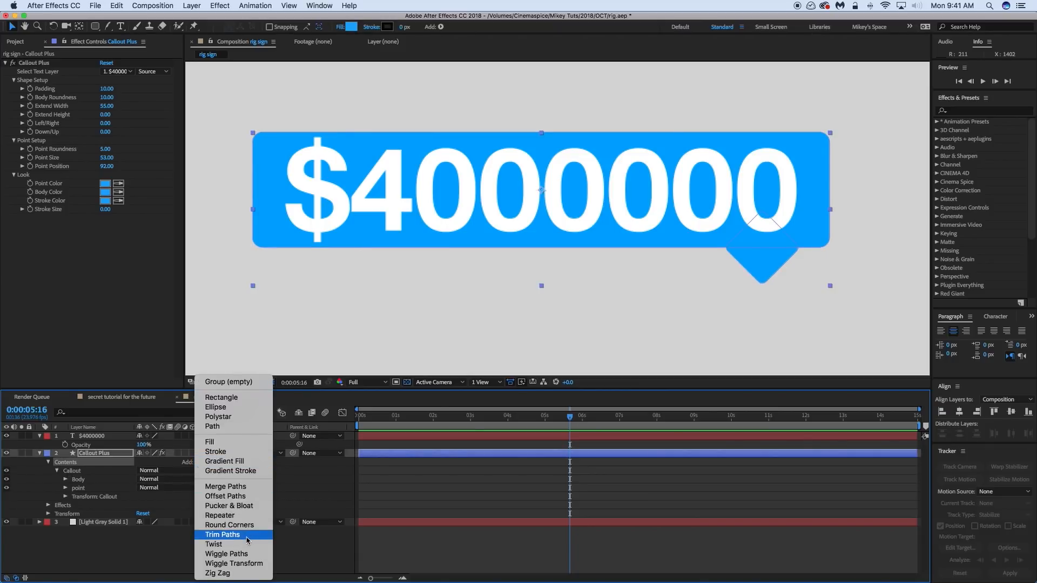
pyautogui.click(237, 452)
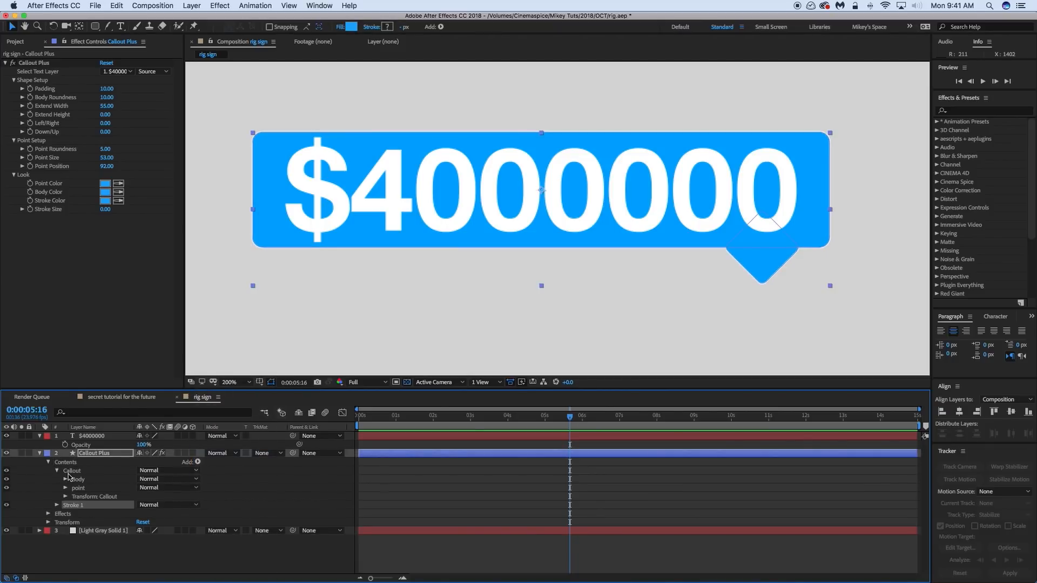
pyautogui.click(57, 506)
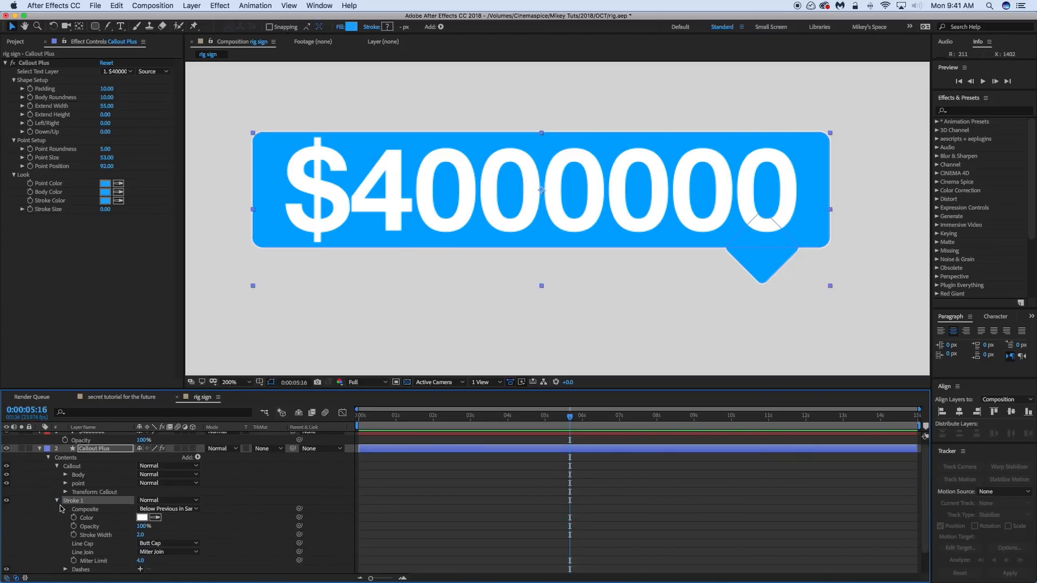
pyautogui.moveTo(141, 535)
pyautogui.mouseDown()
pyautogui.moveTo(165, 532)
pyautogui.moveTo(141, 535)
pyautogui.mouseUp()
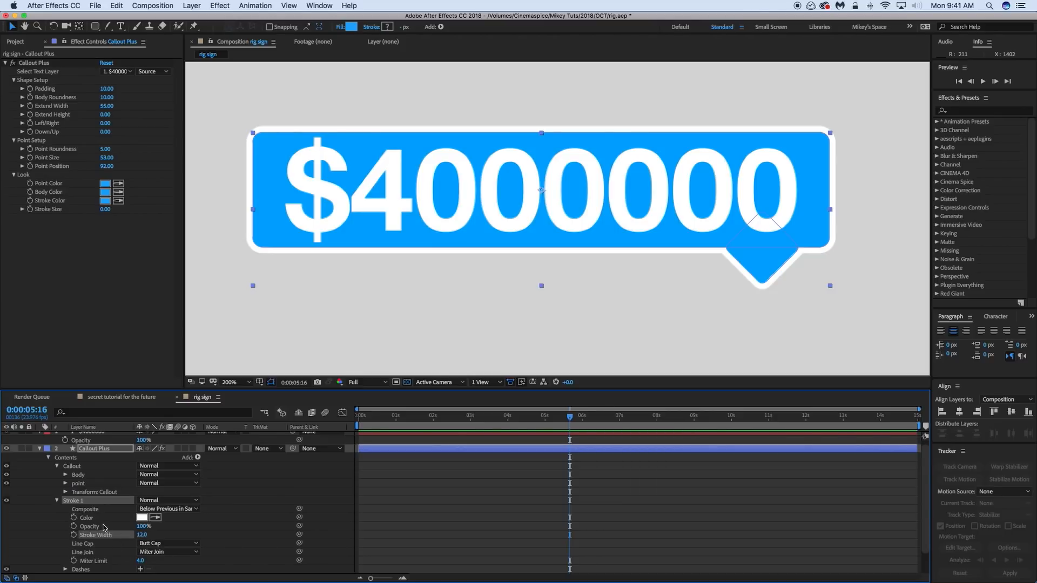
# Link Stroke 1's Color and Stroke Width to the Stroke Color and Stroke Size controls of Callout Plus with expressions
pyautogui.keyDown('alt'); pyautogui.click(74, 517); pyautogui.keyUp('alt')
pyautogui.moveTo(165, 525)
pyautogui.mouseDown()
pyautogui.moveTo(138, 394)
pyautogui.moveTo(78, 273)
pyautogui.moveTo(57, 201)
pyautogui.mouseUp()
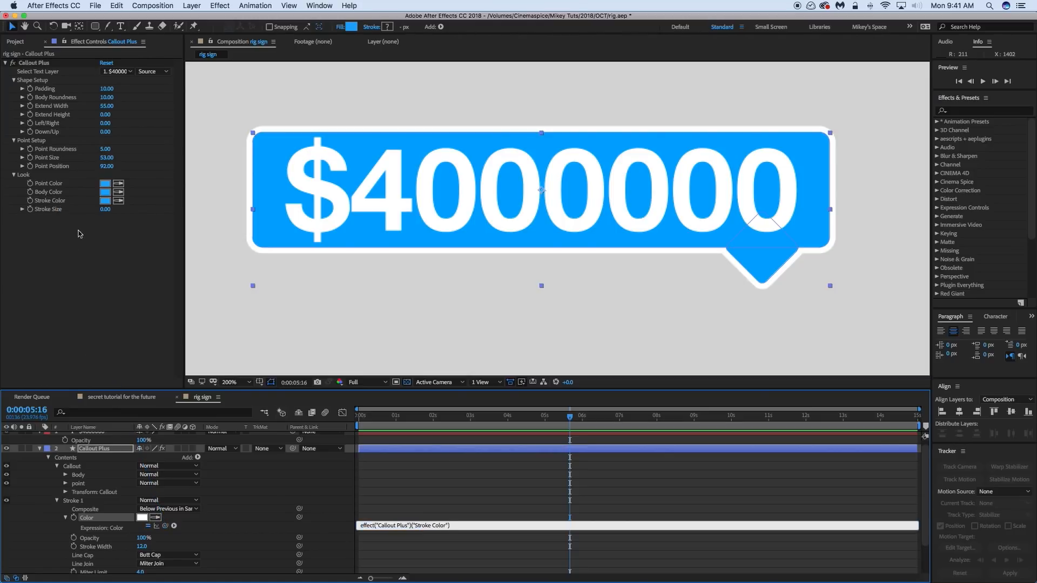
pyautogui.keyDown('alt'); pyautogui.click(74, 547); pyautogui.keyUp('alt')
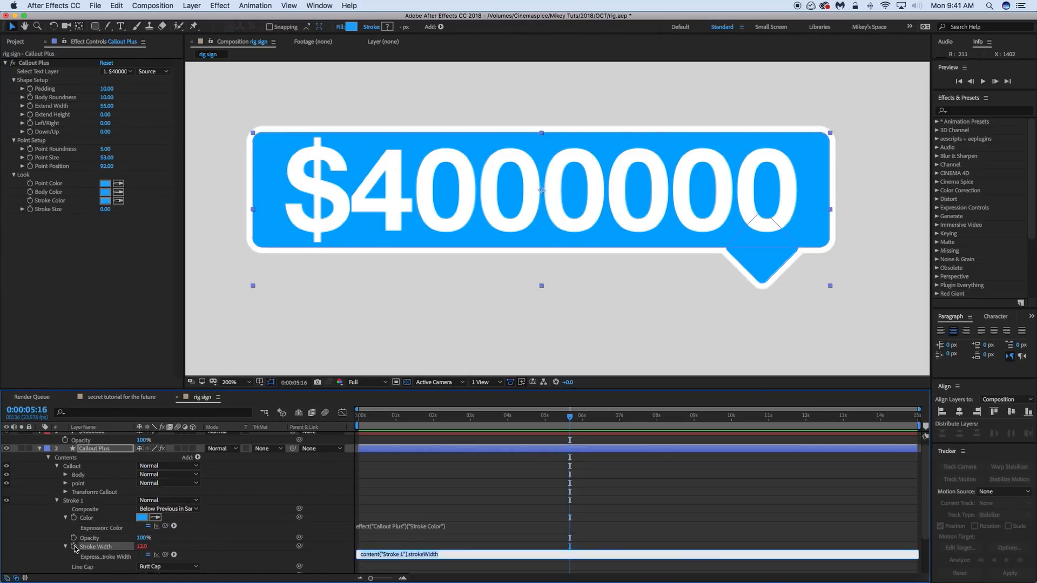
pyautogui.moveTo(165, 554)
pyautogui.mouseDown()
pyautogui.moveTo(142, 355)
pyautogui.moveTo(48, 210)
pyautogui.mouseUp()
pyautogui.click(71, 253)
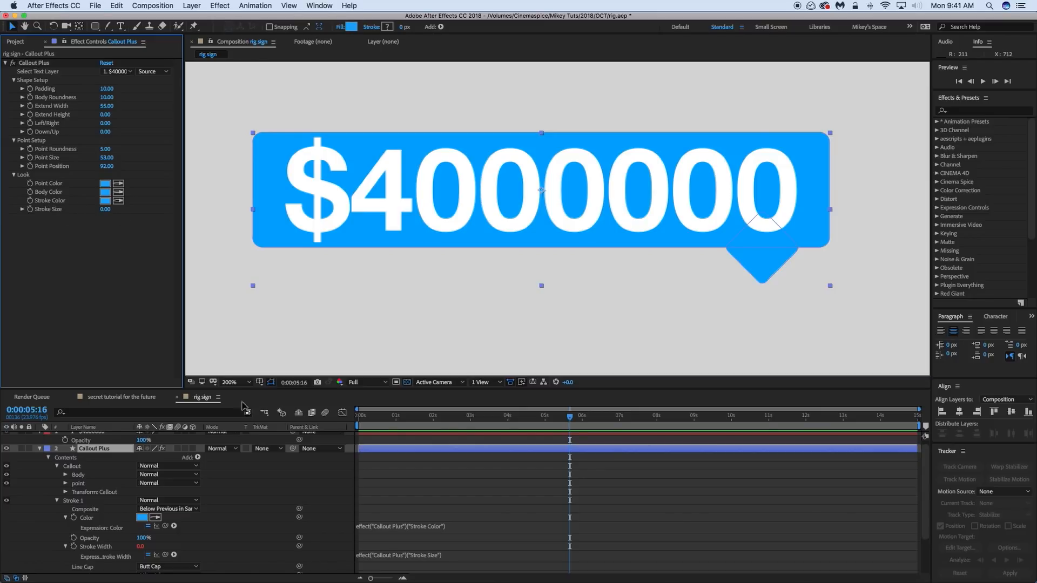
# Open Pseudo Effect Maker and set the default of the Callout Plus Stroke Color control to white (FFFFFF)
pyautogui.click(319, 6)
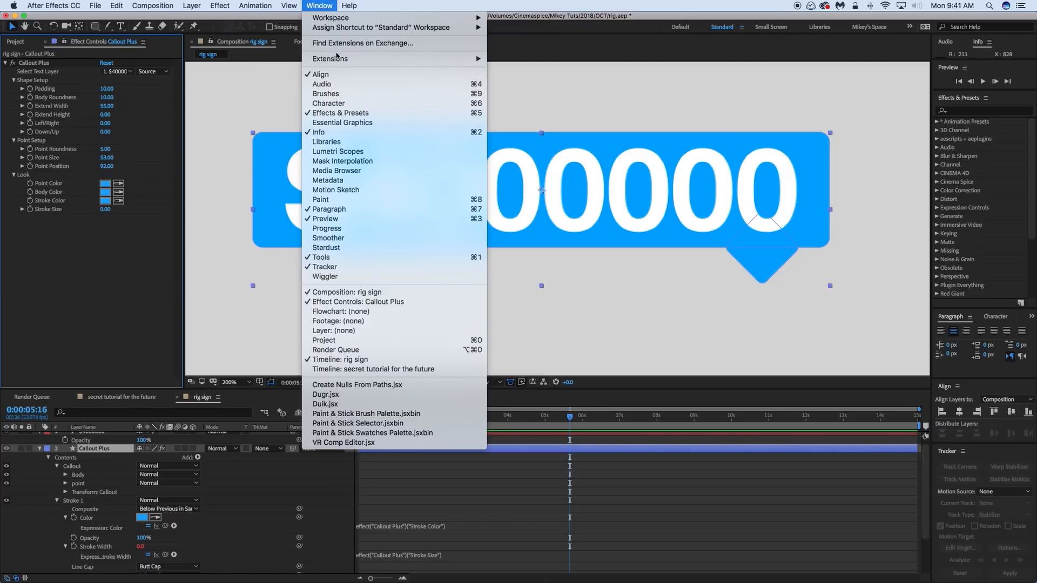
pyautogui.moveTo(336, 57)
pyautogui.click(517, 96)
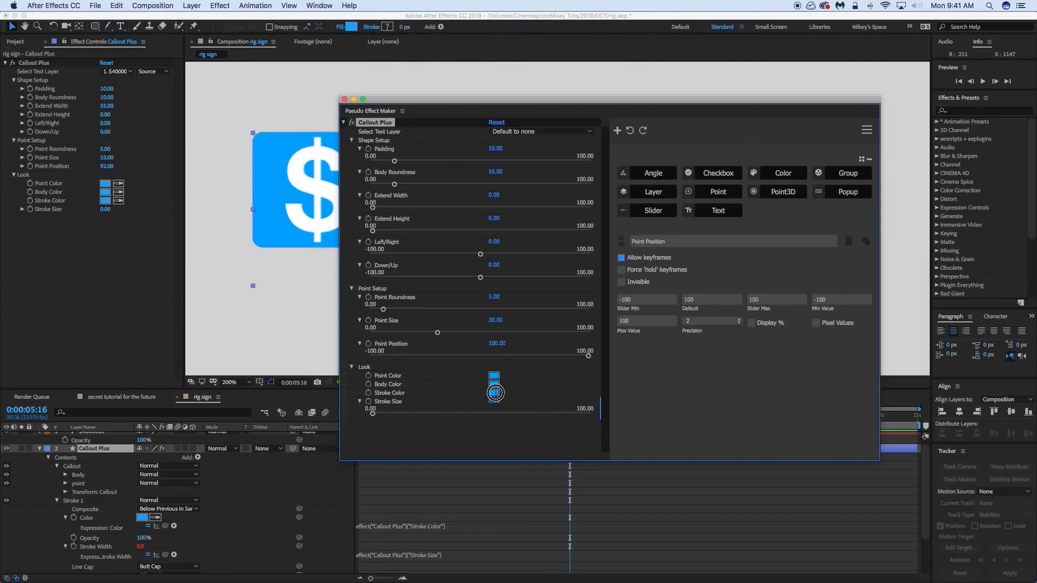
pyautogui.click(493, 393)
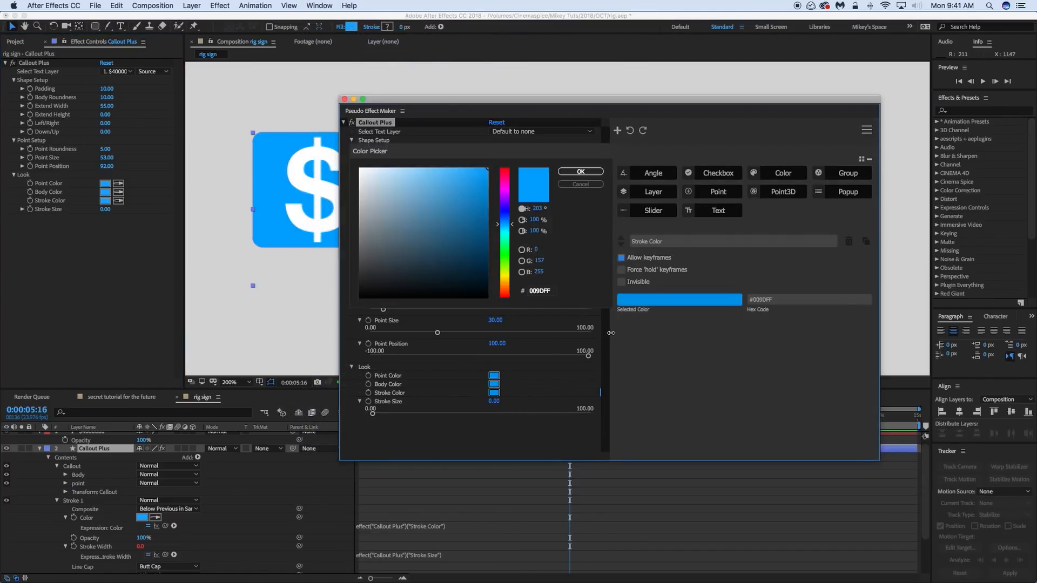
pyautogui.moveTo(416, 201); pyautogui.dragTo(359, 168)
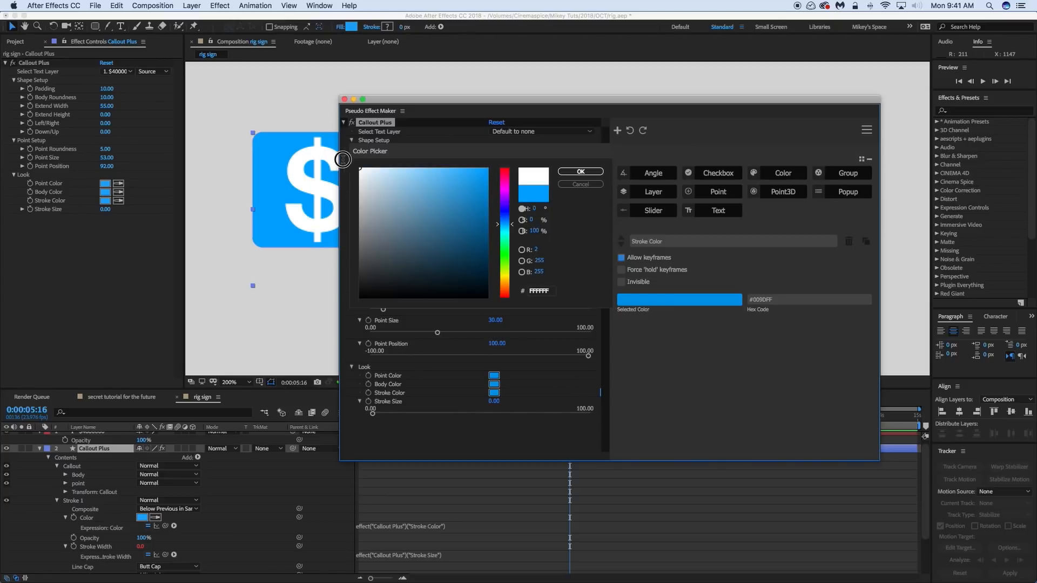
pyautogui.click(569, 172)
pyautogui.click(495, 401)
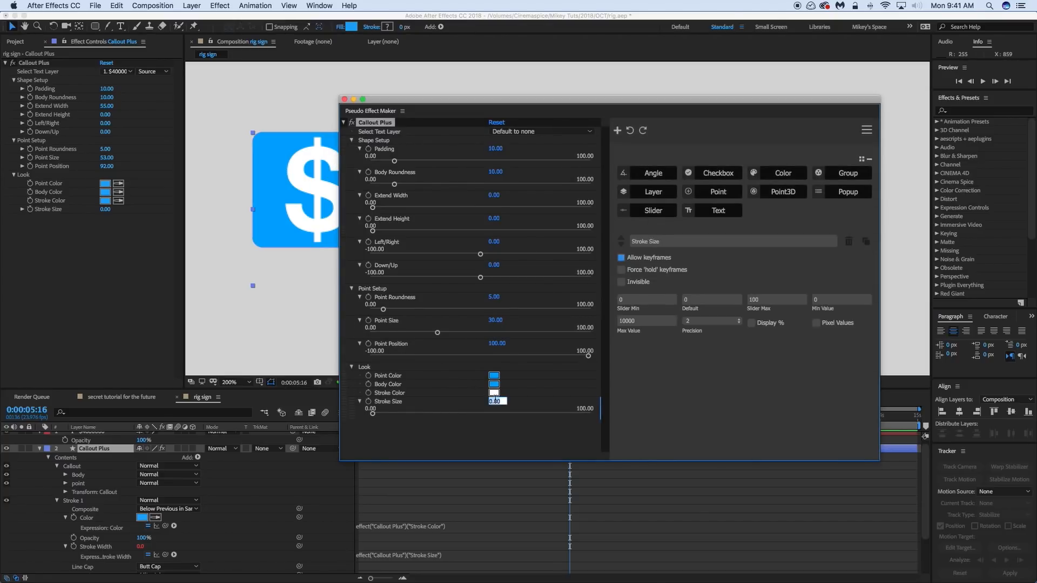
pyautogui.click(538, 499)
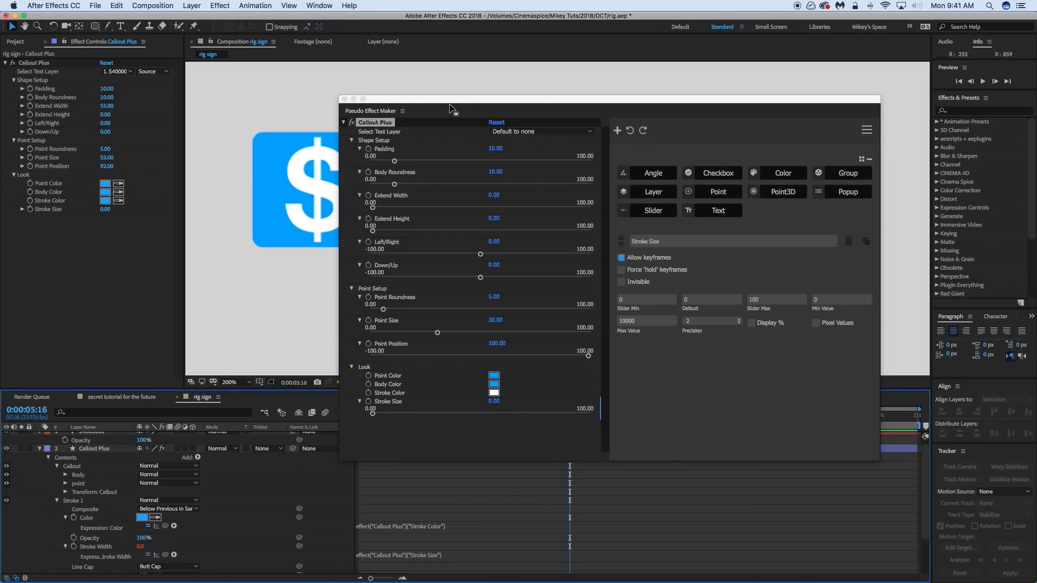
# Set Stroke Size to 13 and Stroke Color to white in the Callout Plus effect applied to the layer
pyautogui.moveTo(451, 108); pyautogui.dragTo(742, 107)
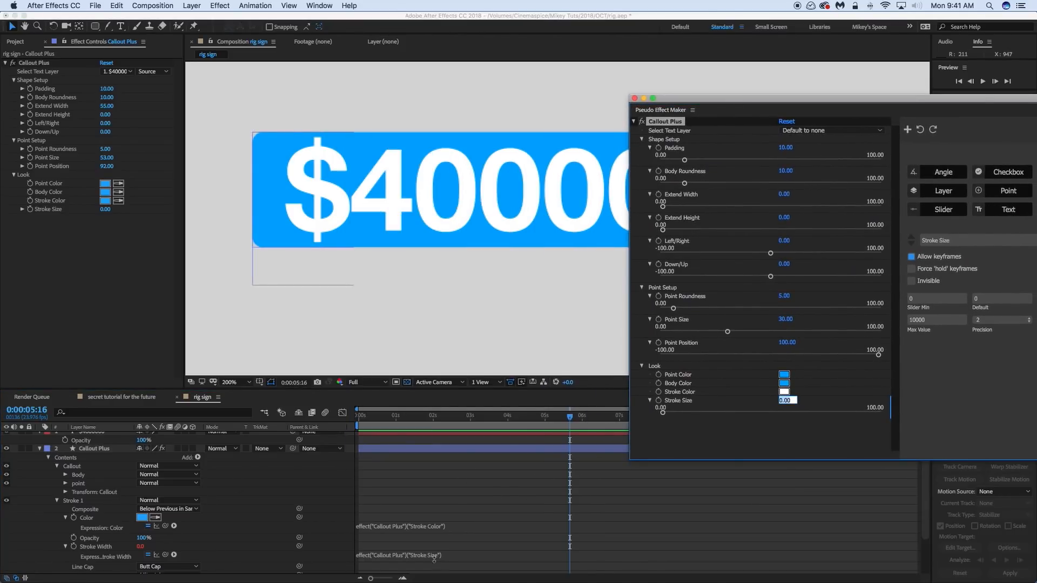
pyautogui.moveTo(103, 208); pyautogui.dragTo(109, 205)
pyautogui.click(104, 200)
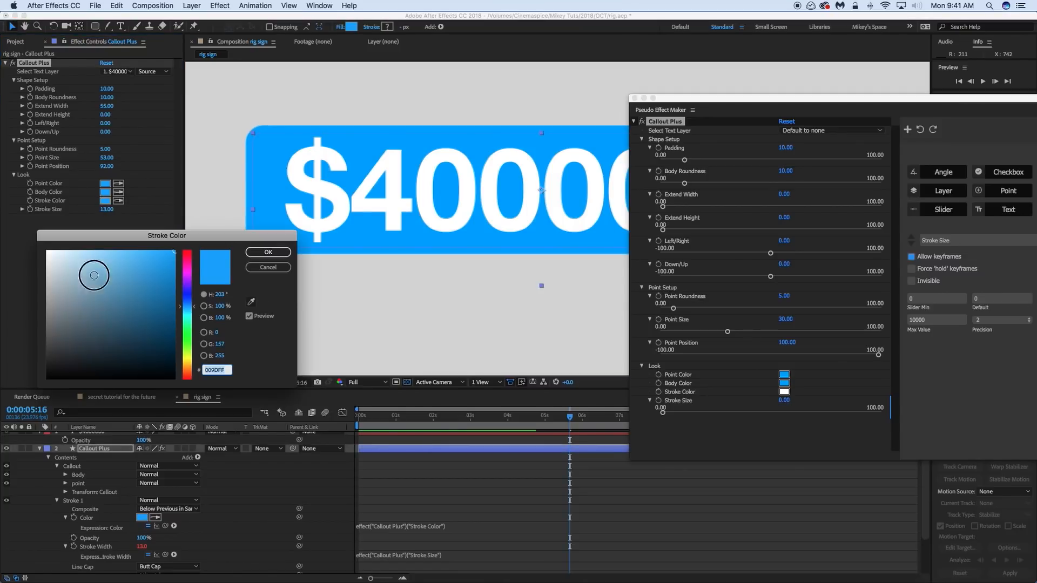
pyautogui.moveTo(93, 276); pyautogui.dragTo(13, 221)
pyautogui.click(268, 252)
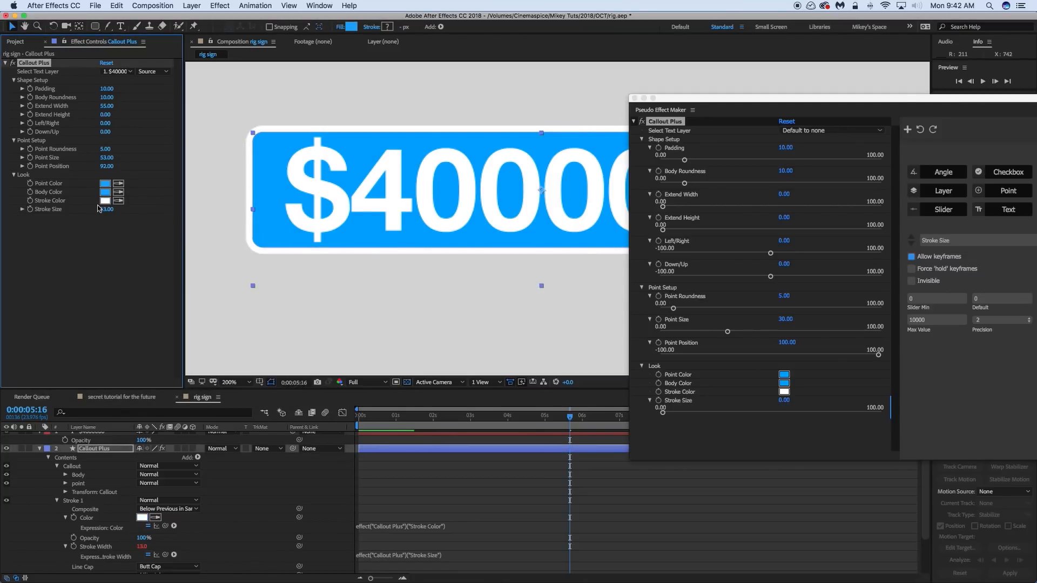
# Set the default of the Stroke Size control to 10 in Pseudo Effect Maker
pyautogui.moveTo(766, 101); pyautogui.dragTo(695, 91)
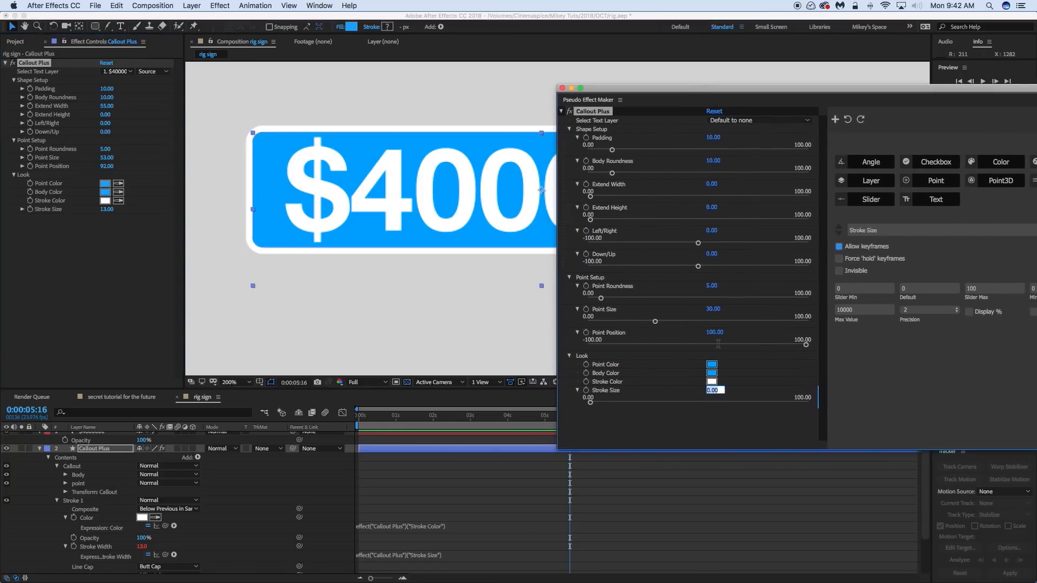
pyautogui.moveTo(719, 390); pyautogui.dragTo(688, 385)
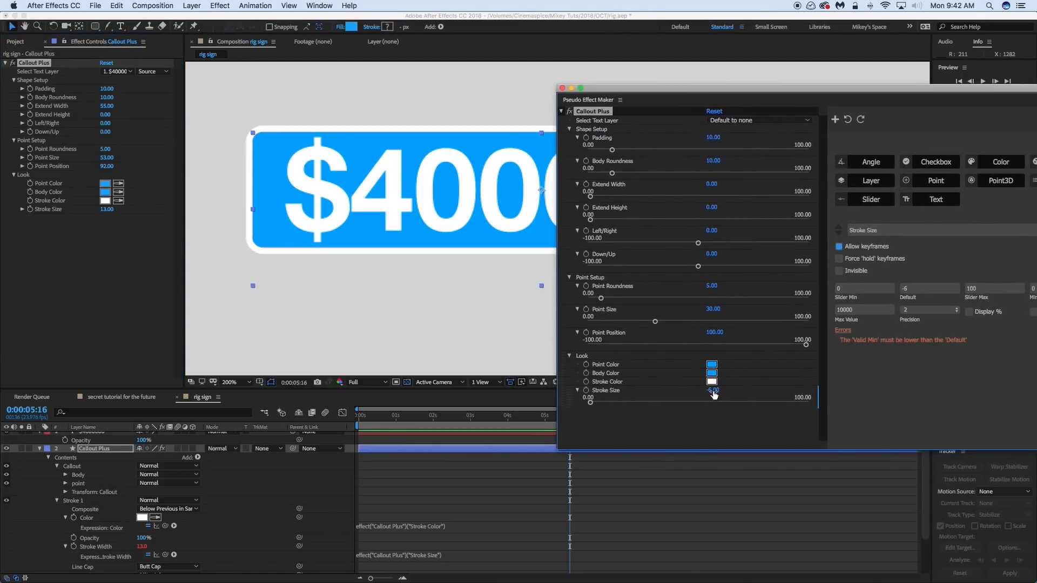
pyautogui.click(710, 391)
pyautogui.write('10')
pyautogui.press('Return')
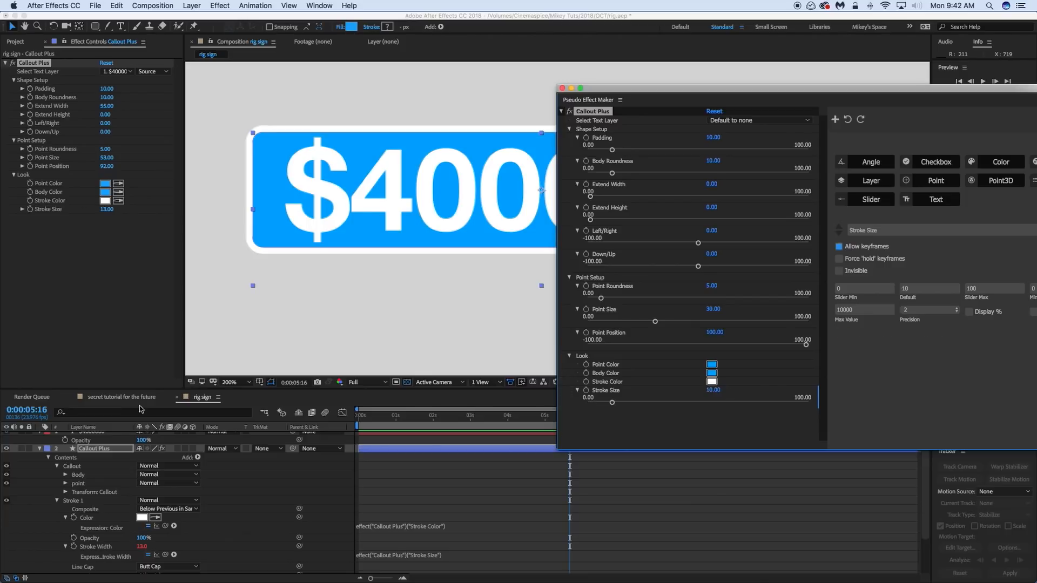
# Delete the old Callout Plus effect from the Callout Plus layer
pyautogui.click(100, 449)
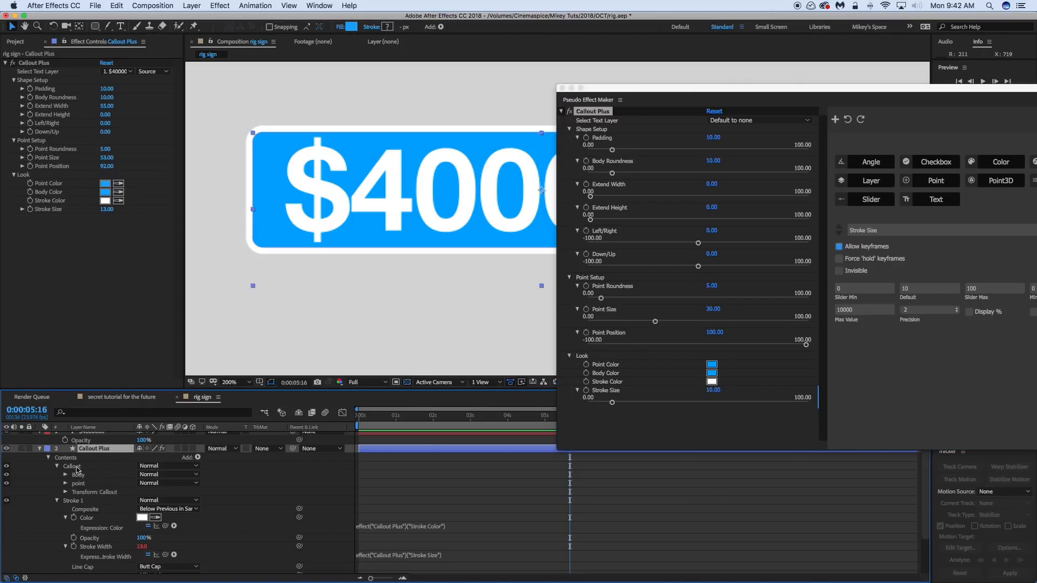
pyautogui.click(43, 64)
pyautogui.press('Delete')
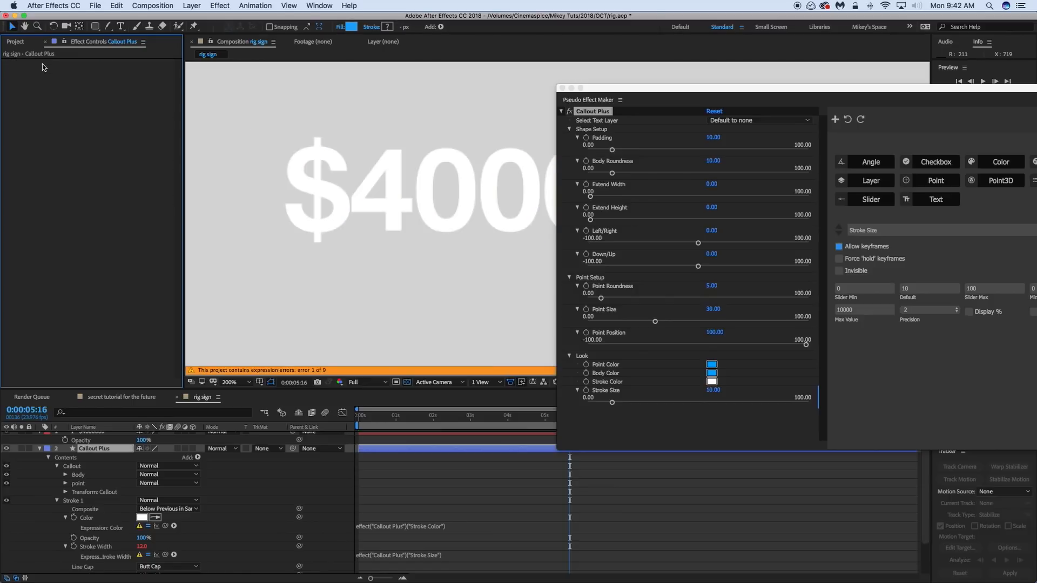
# Apply the updated Callout Plus pseudo effect to the Callout Plus layer and set its Select Text Layer to $4000000
pyautogui.click(848, 122)
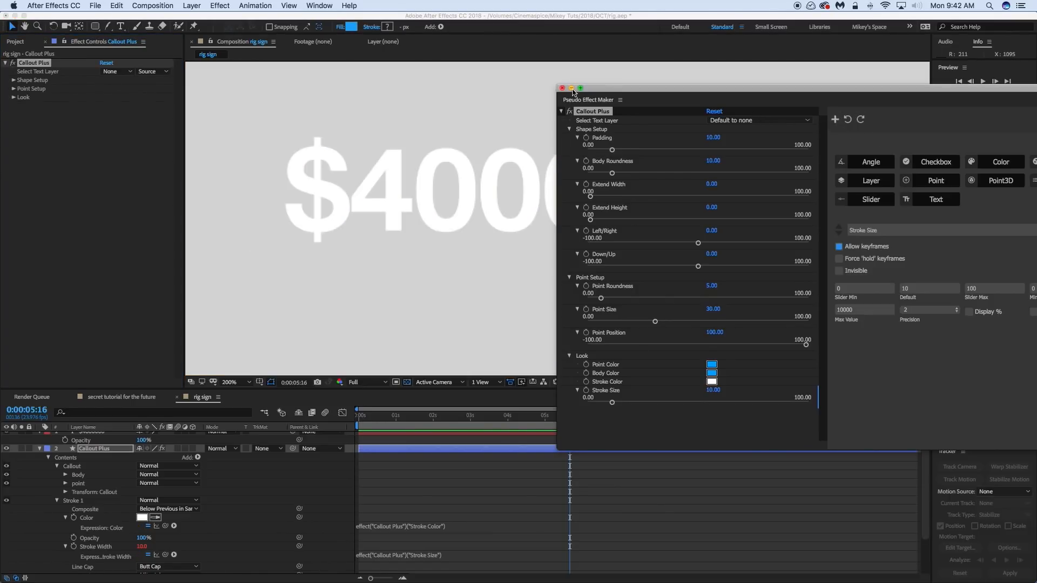
pyautogui.click(571, 87)
pyautogui.click(126, 72)
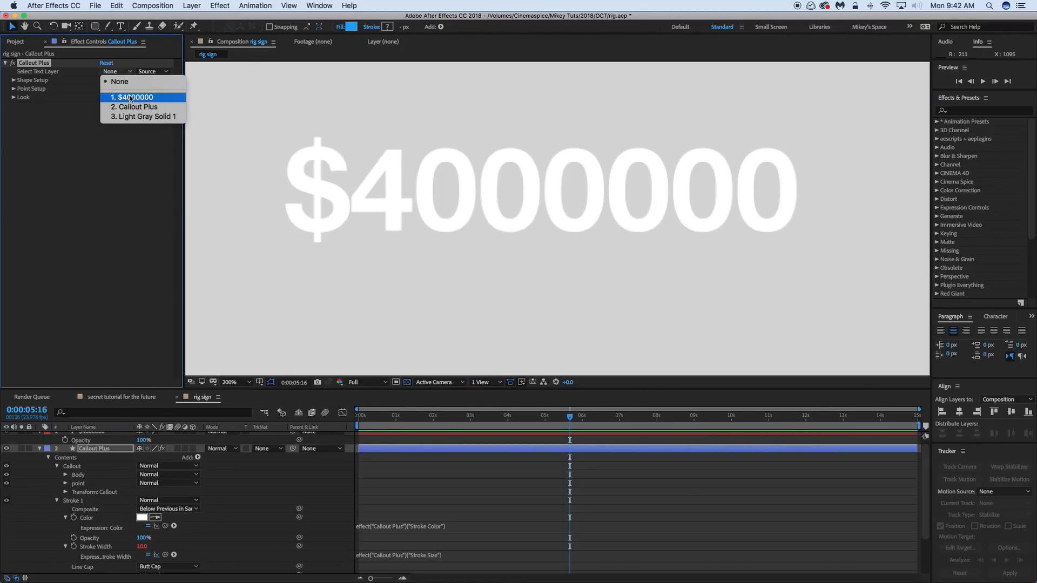
pyautogui.click(135, 97)
# In the Callout Plus Shape Setup, set Padding to 45, Body Roundness to 13 and Extend Width to 48
pyautogui.scroll(-1, 409, 209)
pyautogui.click(14, 88)
pyautogui.click(14, 81)
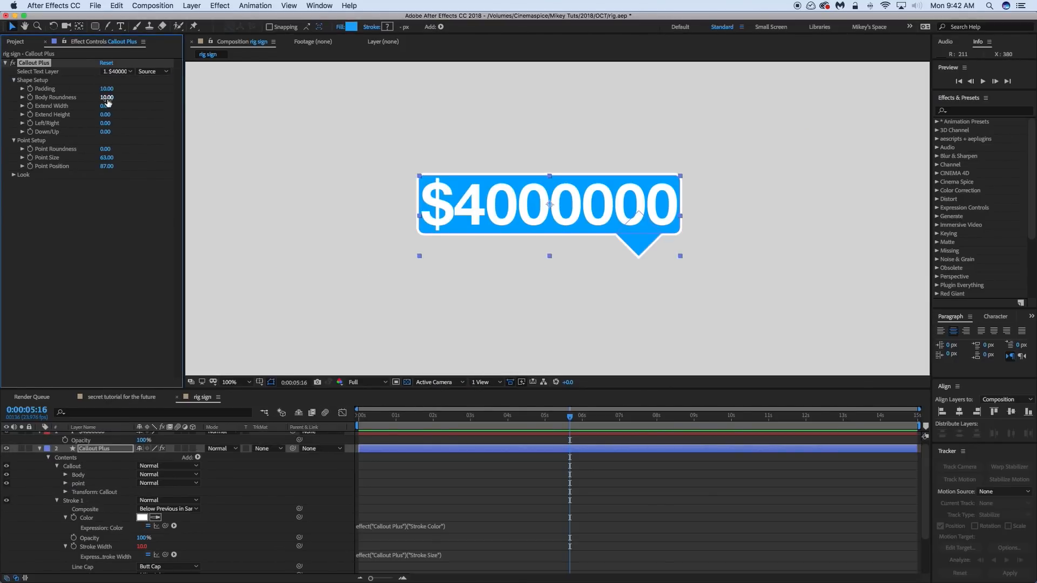
pyautogui.moveTo(107, 99); pyautogui.dragTo(149, 104)
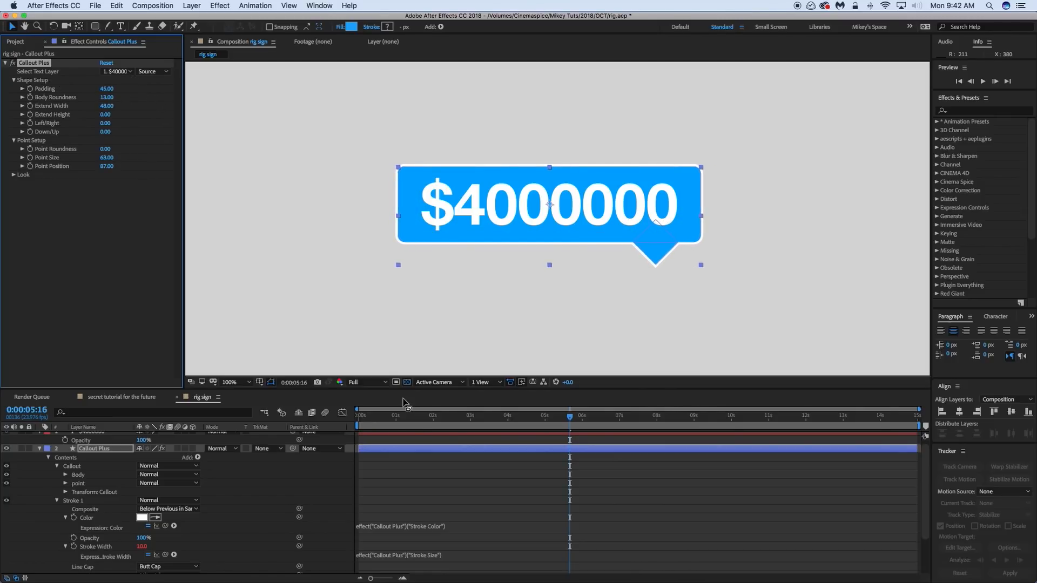
pyautogui.click(510, 490)
# Collapse the Callout Plus layer, duplicate the $4000000 text layer and move the copy to the upper-left area of the composition
pyautogui.scroll(1, 270, 475)
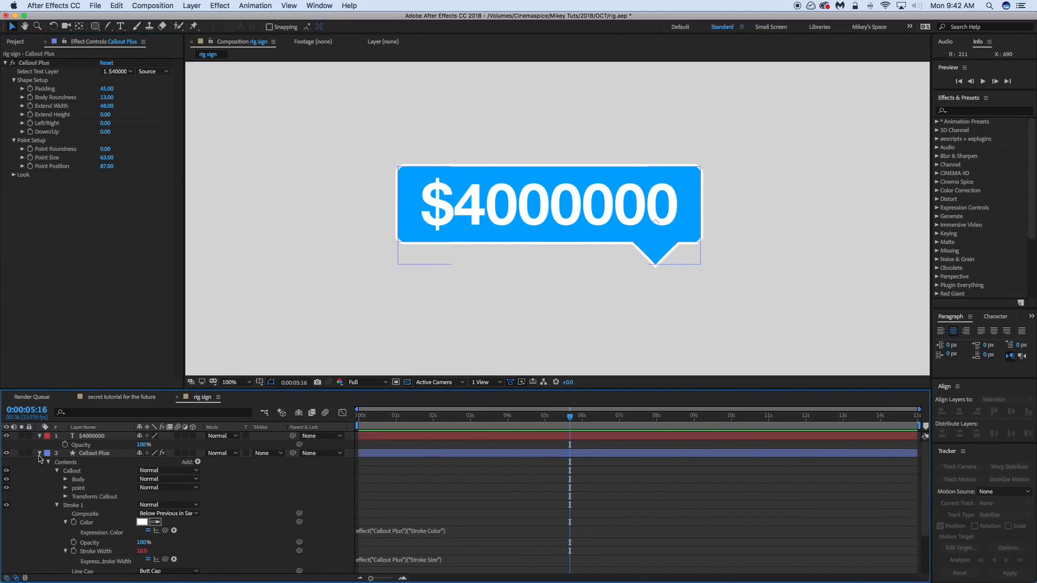
pyautogui.click(40, 453)
pyautogui.click(94, 454)
pyautogui.scroll(-1, 589, 201)
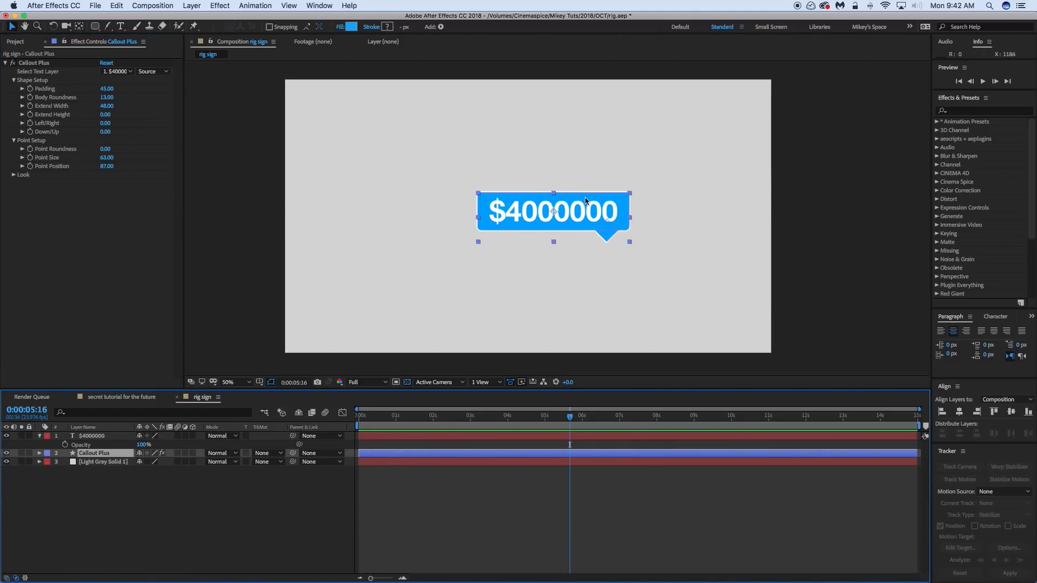
pyautogui.click(507, 214)
pyautogui.press('super+d')
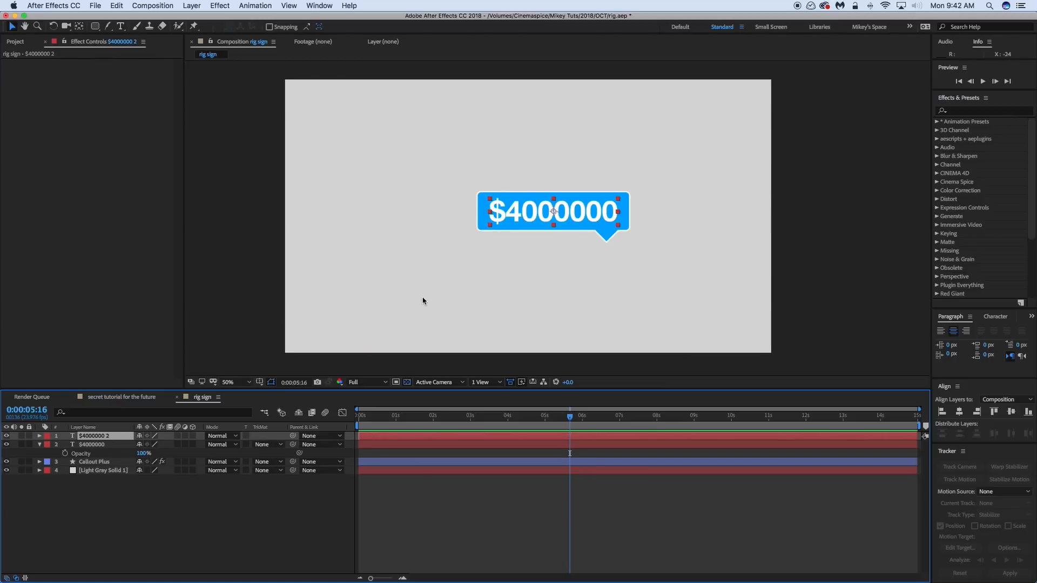
pyautogui.moveTo(536, 211); pyautogui.dragTo(409, 132)
# Shorten the duplicated text to $40
pyautogui.doubleClick(412, 133)
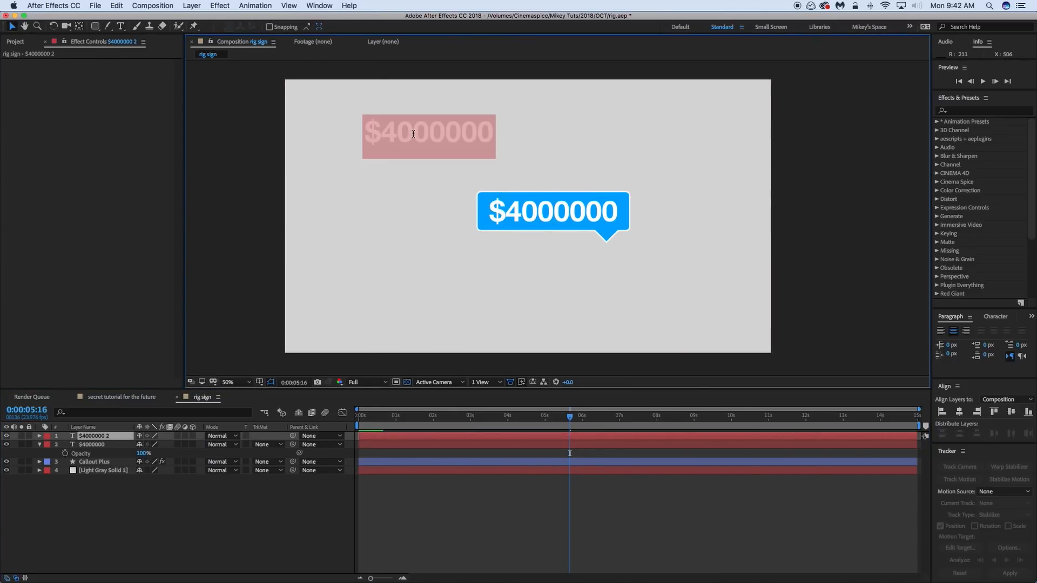
pyautogui.press('Right')
pyautogui.press('BackSpace')
pyautogui.press('BackSpace')
pyautogui.press('BackSpace')
pyautogui.press('BackSpace')
pyautogui.press('BackSpace')
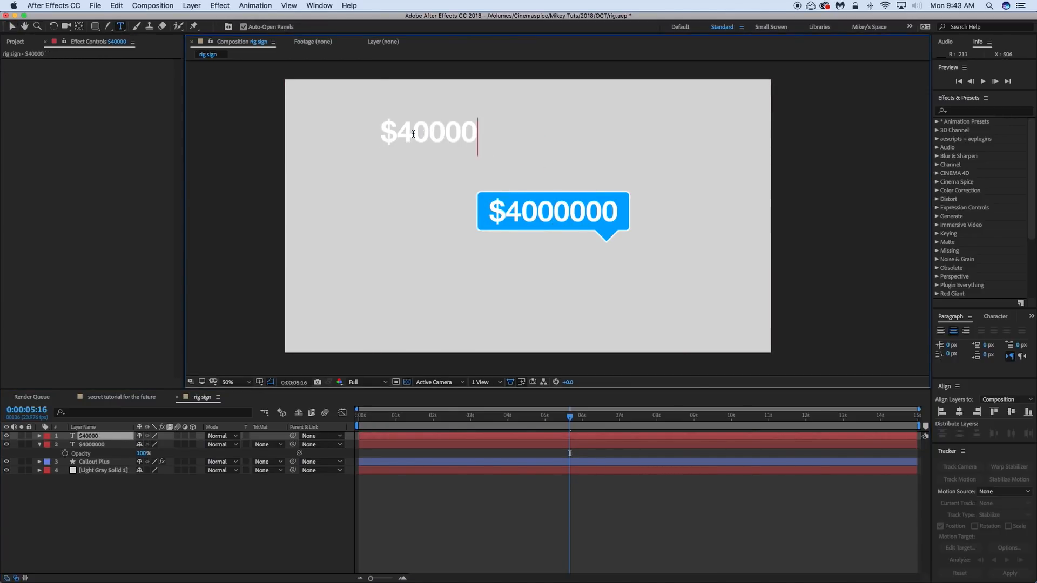
pyautogui.click(458, 471)
# Set Select Text Layer in the Callout Plus effect to the $40 layer
pyautogui.click(113, 463)
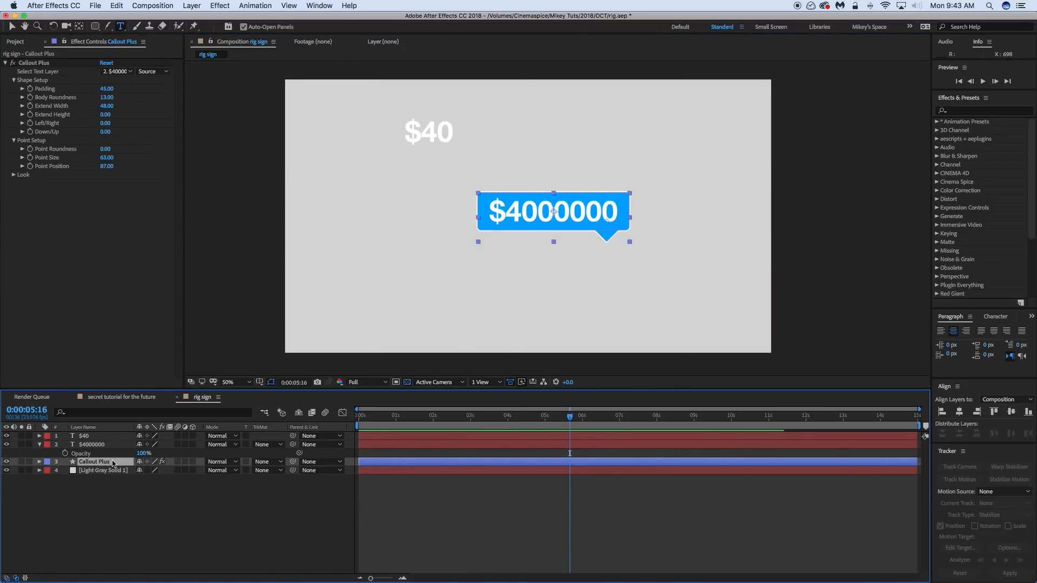
pyautogui.click(123, 72)
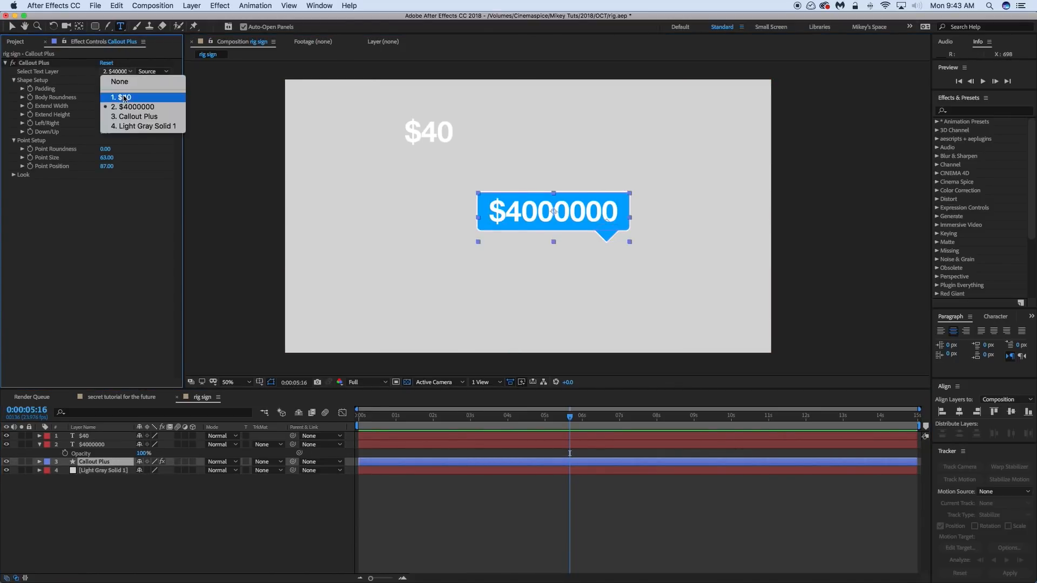
pyautogui.click(122, 97)
pyautogui.click(470, 506)
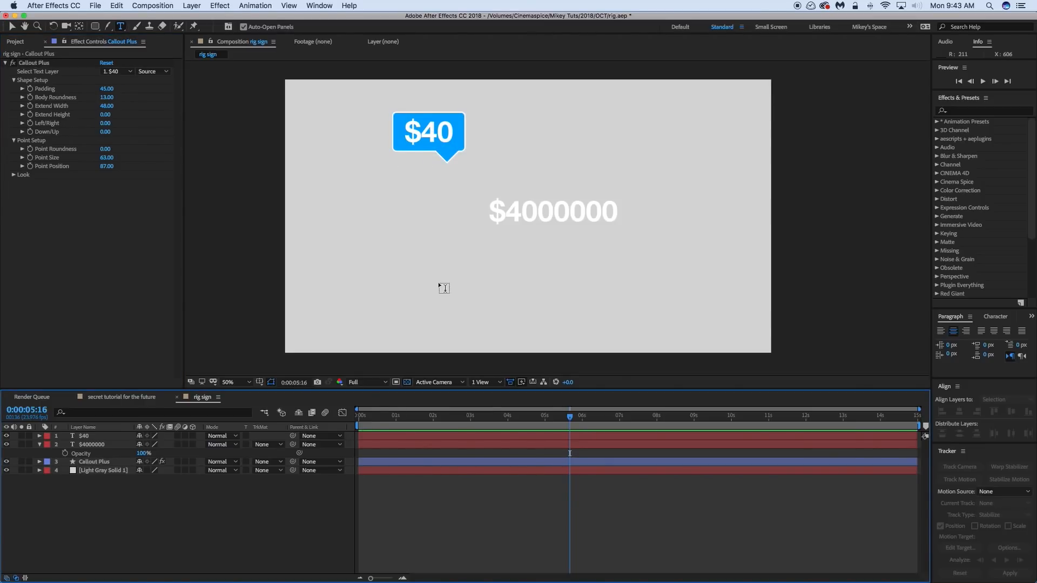
# Change the Point Color in the Callout Plus Look settings to a darker blue than the body
pyautogui.click(15, 176)
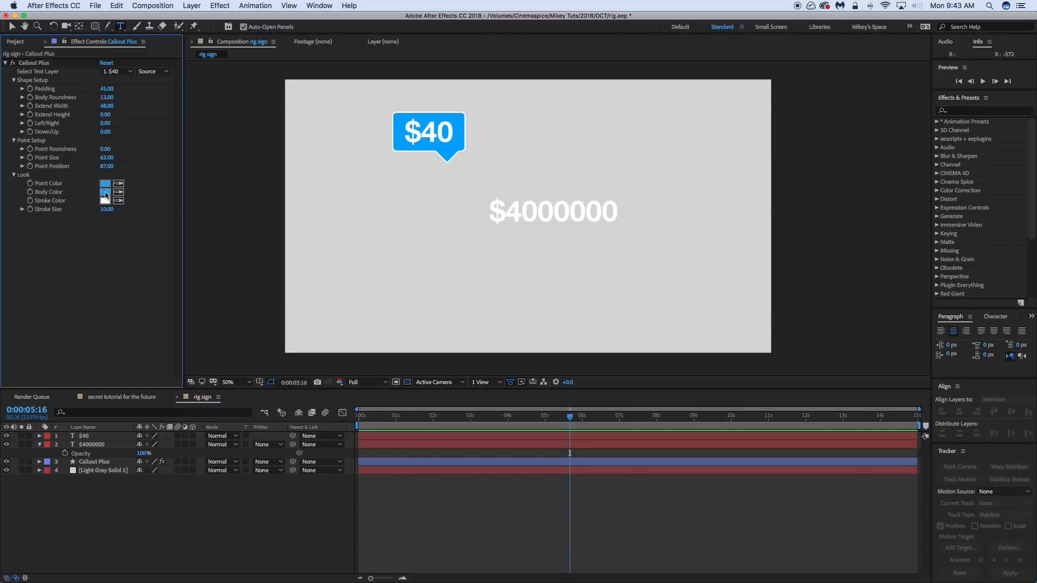
pyautogui.click(105, 184)
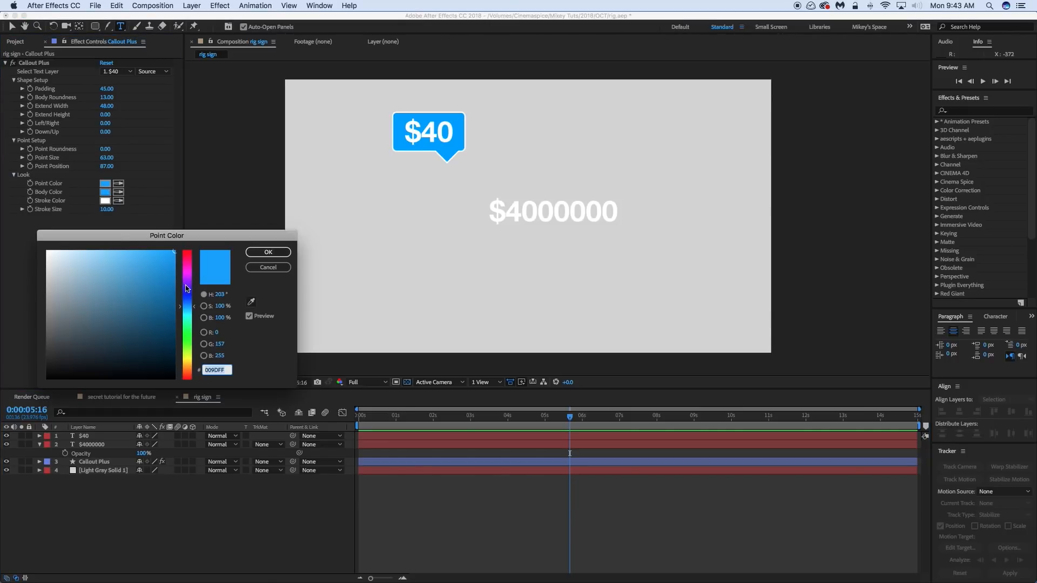
pyautogui.moveTo(150, 280)
pyautogui.mouseDown()
pyautogui.moveTo(155, 347)
pyautogui.moveTo(155, 290)
pyautogui.mouseUp()
pyautogui.click(268, 252)
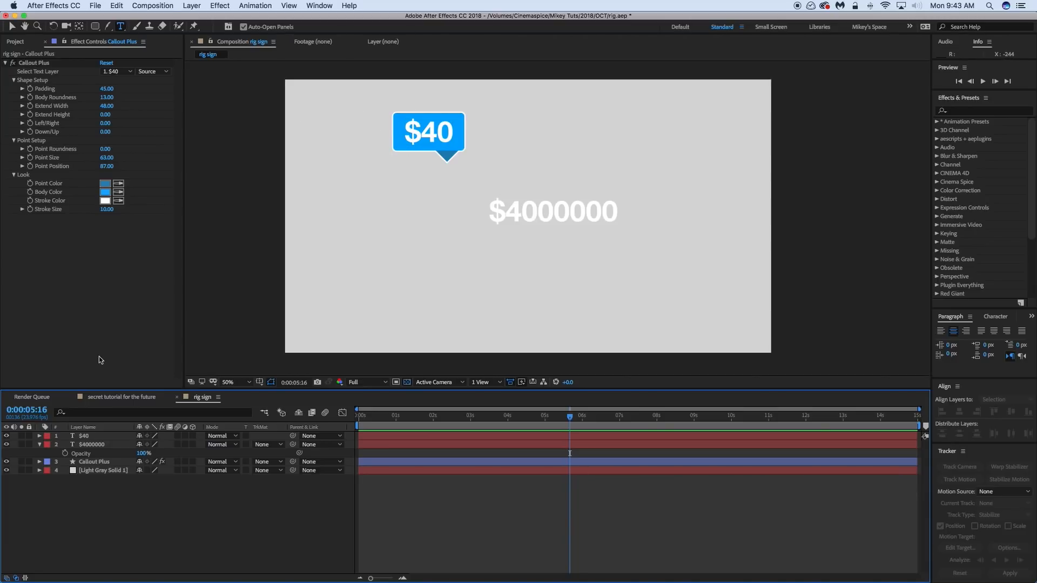
# Select the Contents, Effects and Transform groups of the Callout Plus layer and look up the Save Animation Preset command
pyautogui.click(96, 462)
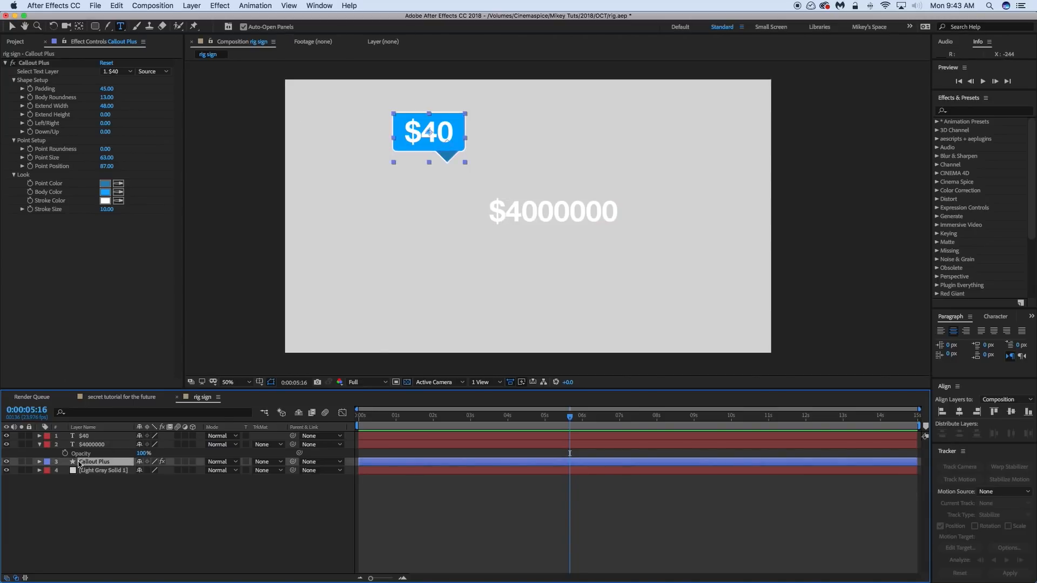
pyautogui.click(39, 462)
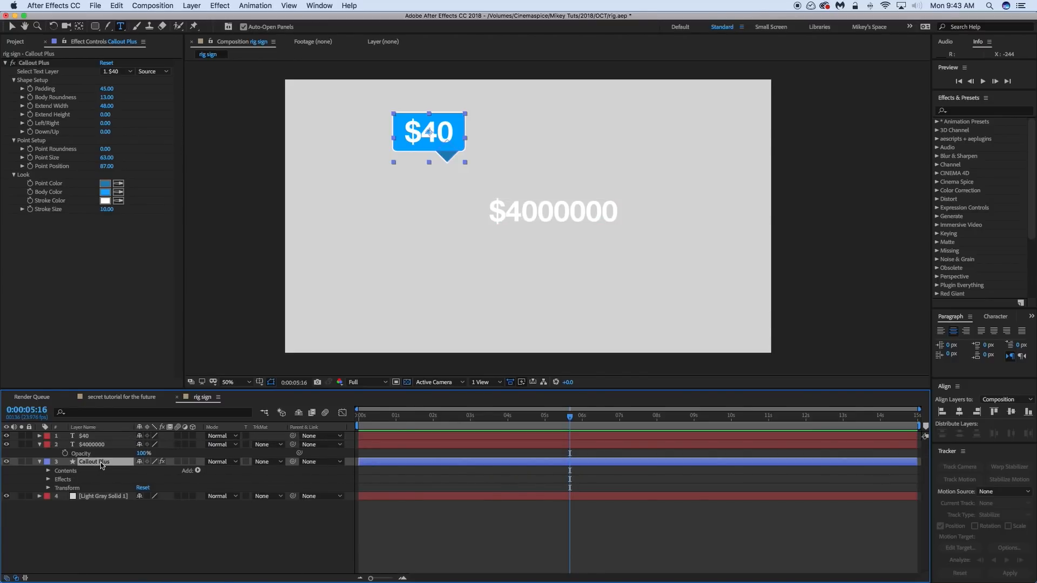
pyautogui.click(67, 471)
pyautogui.click(66, 481)
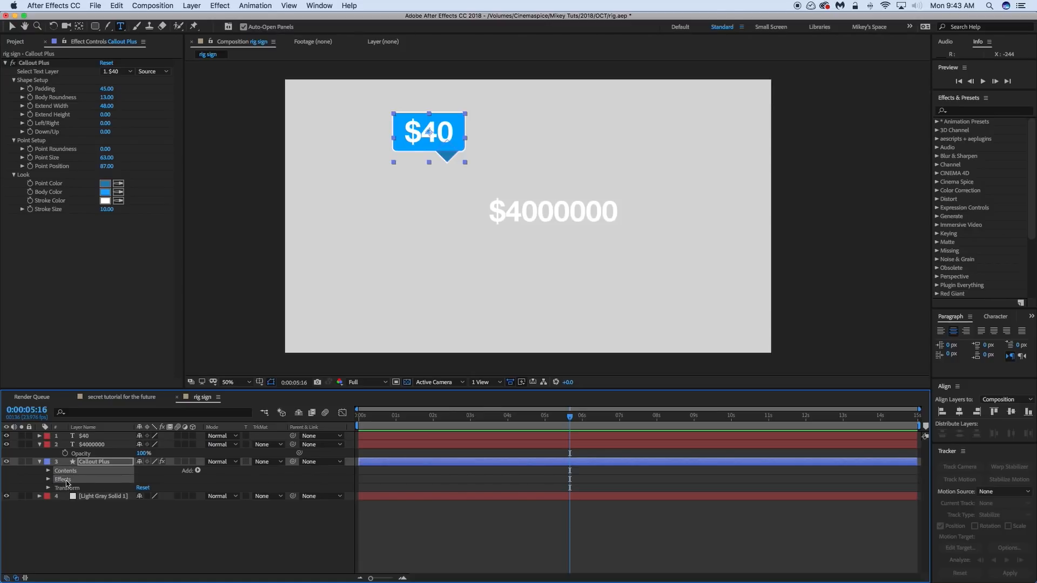
pyautogui.keyDown('shift'); pyautogui.click(74, 488); pyautogui.keyUp('shift')
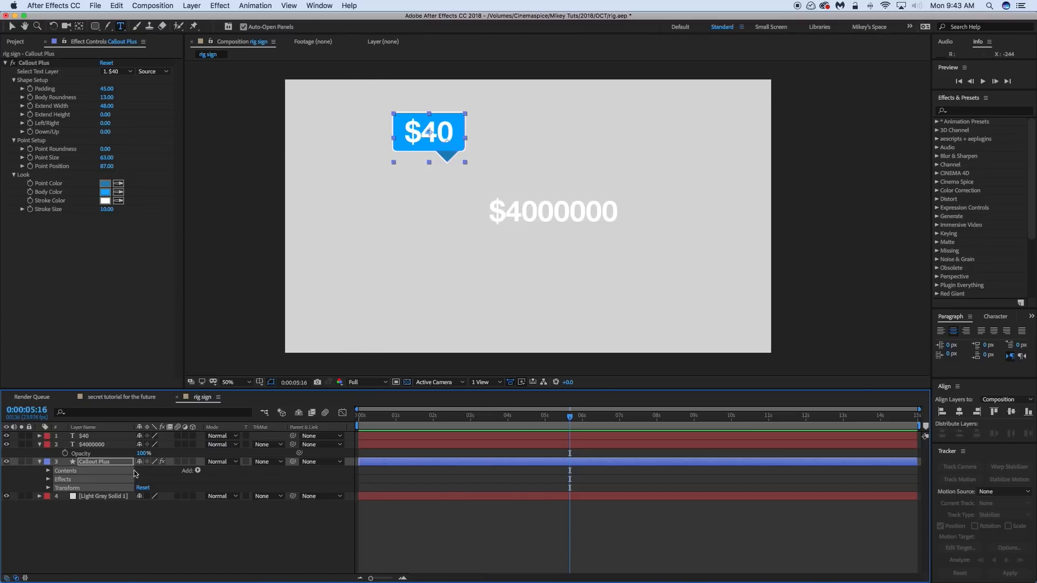
pyautogui.click(212, 5)
pyautogui.moveTo(264, 6)
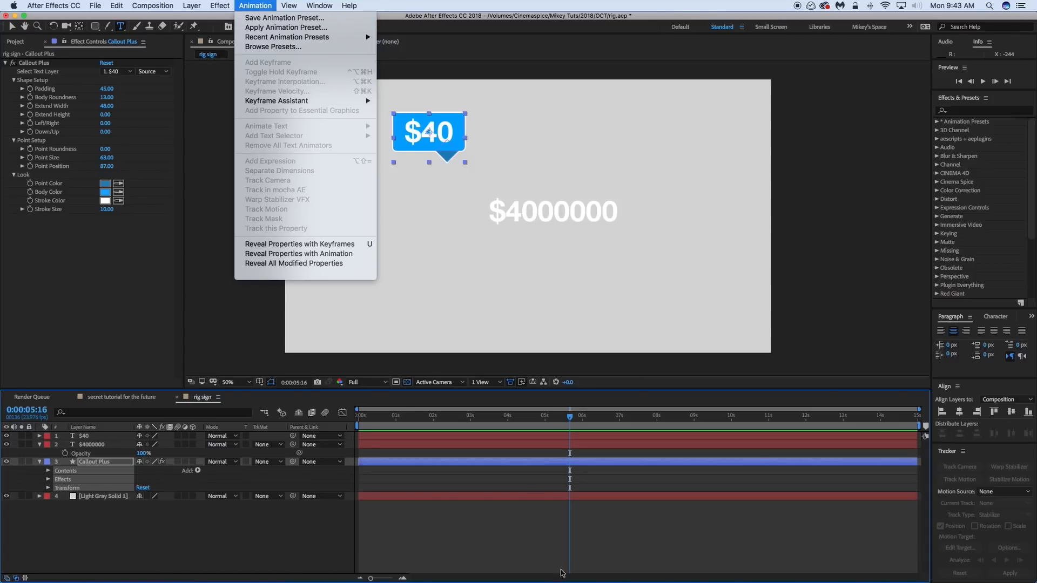
pyautogui.click(561, 551)
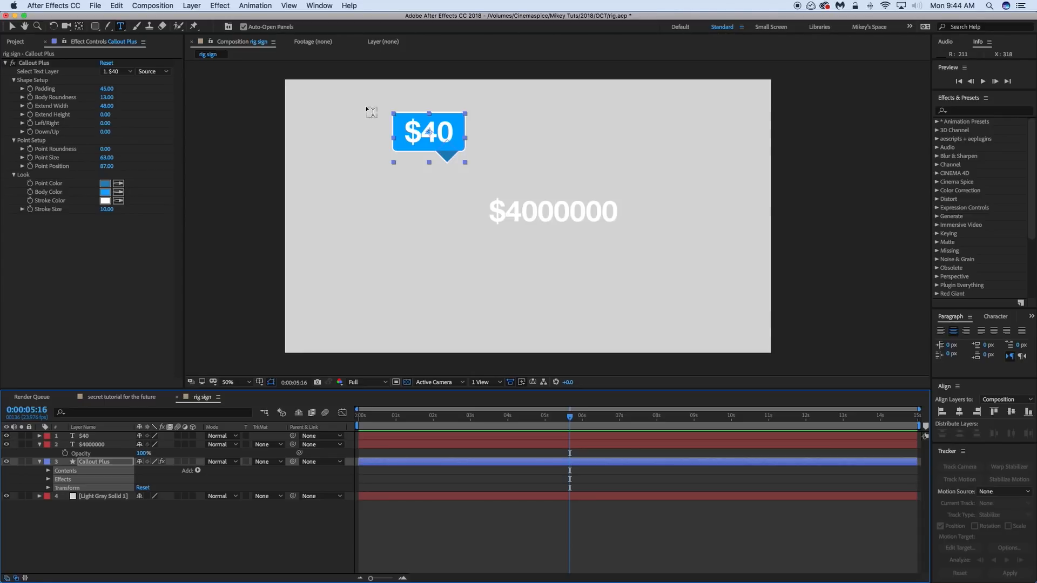
pyautogui.press('v')
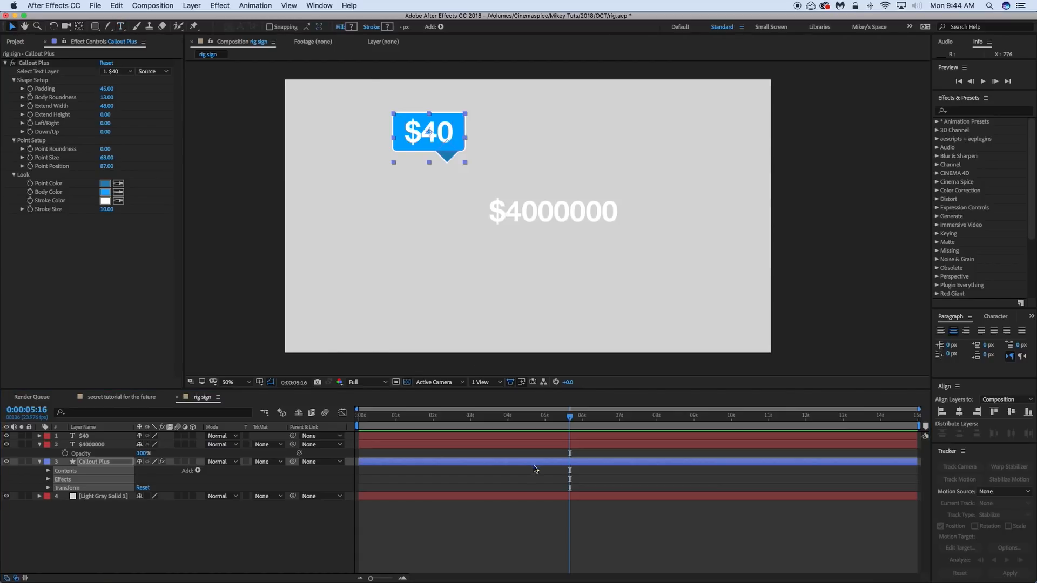
pyautogui.click(526, 515)
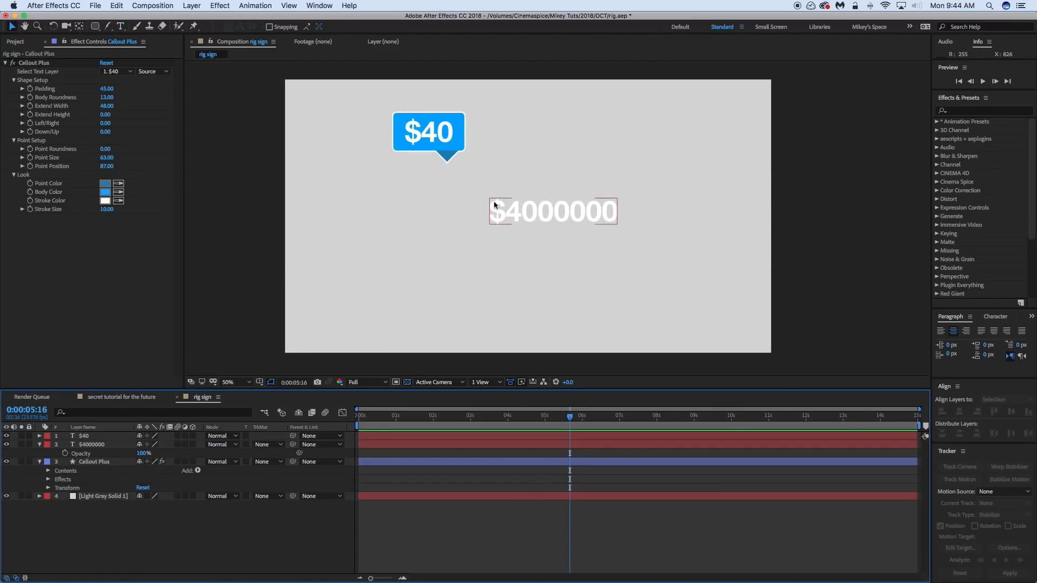
pyautogui.scroll(1, 494, 205)
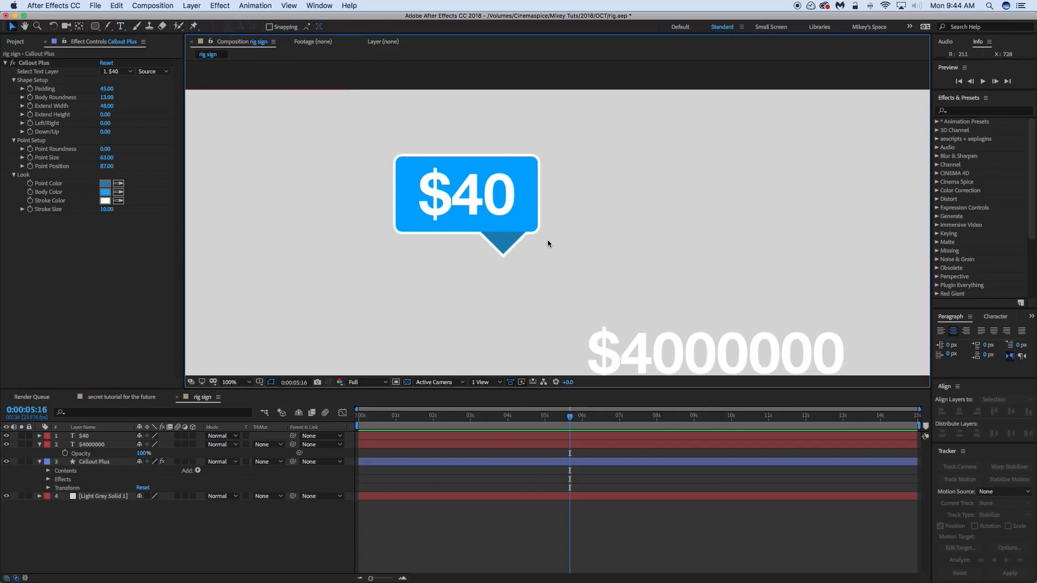